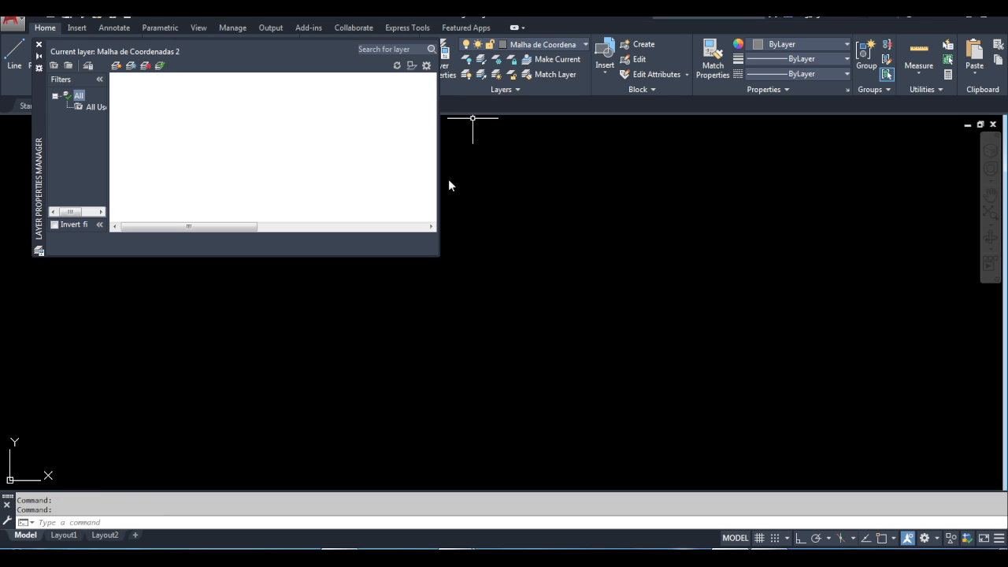
Create a new layer named Pontos, give it the colour yellow, and make it the current layer
click(117, 66)
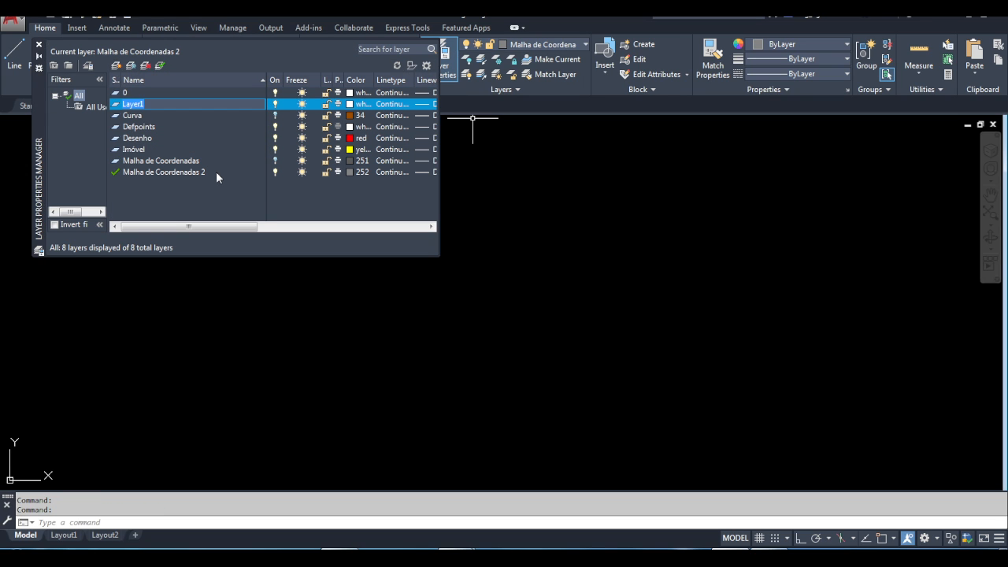
text(Pontos)
click(350, 104)
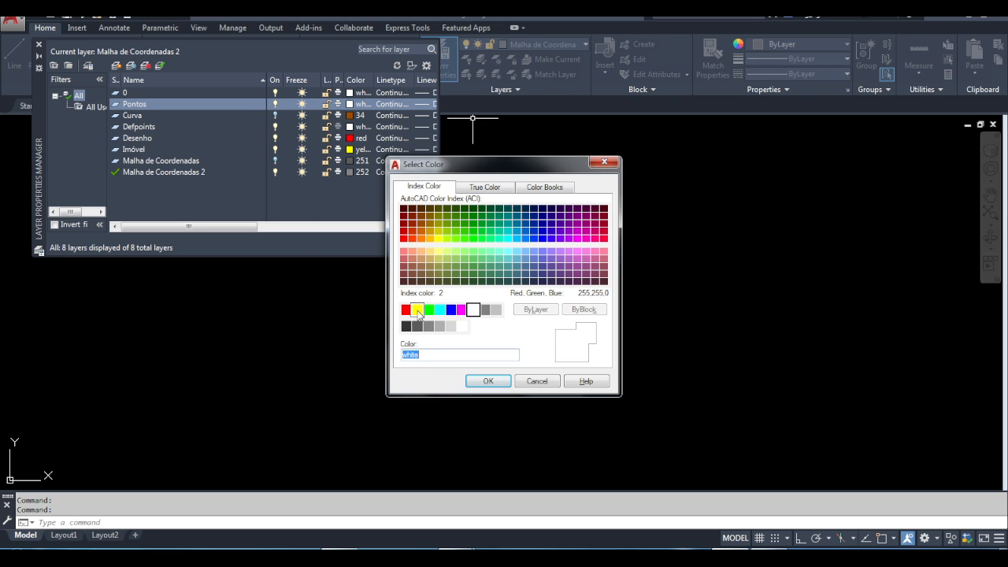
click(418, 309)
click(488, 381)
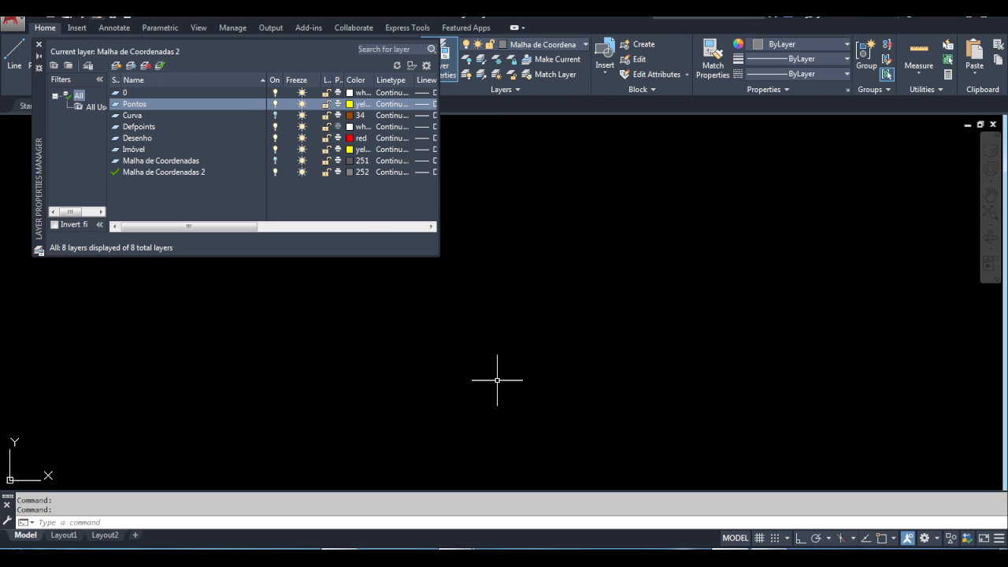
click(162, 67)
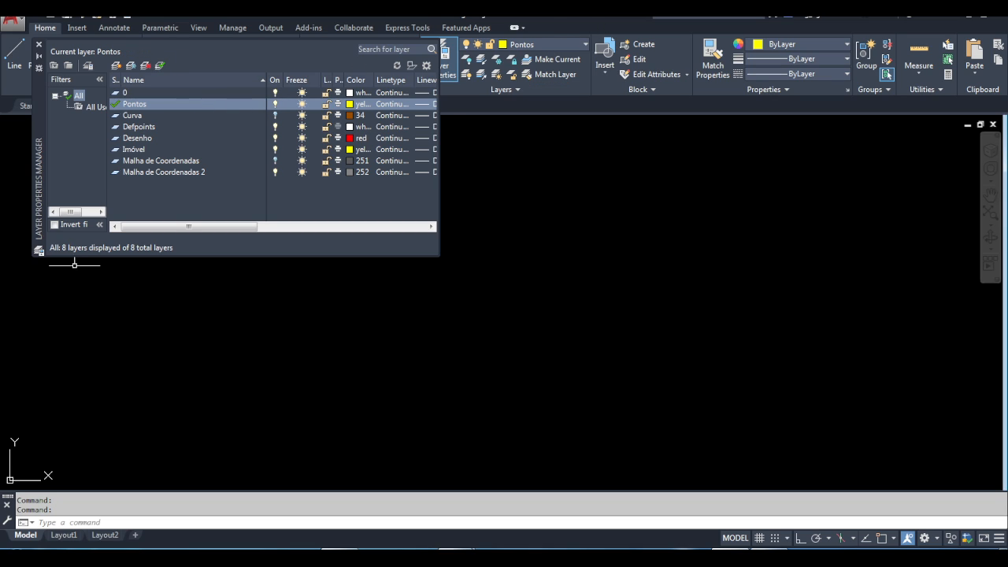
click(39, 44)
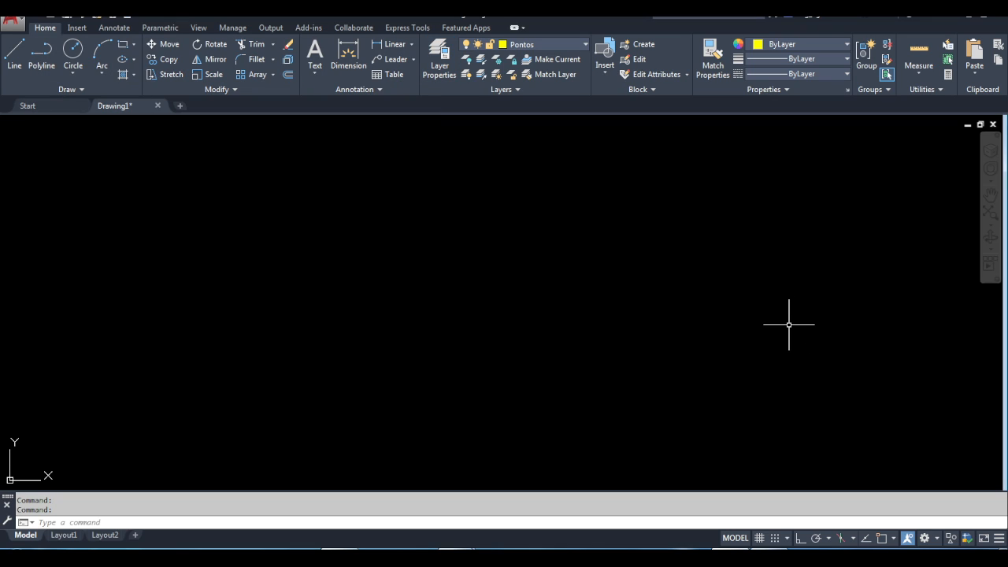
Check the drawing's length and angle unit settings and its base angle direction, and accept them
text(units)
key(Return)
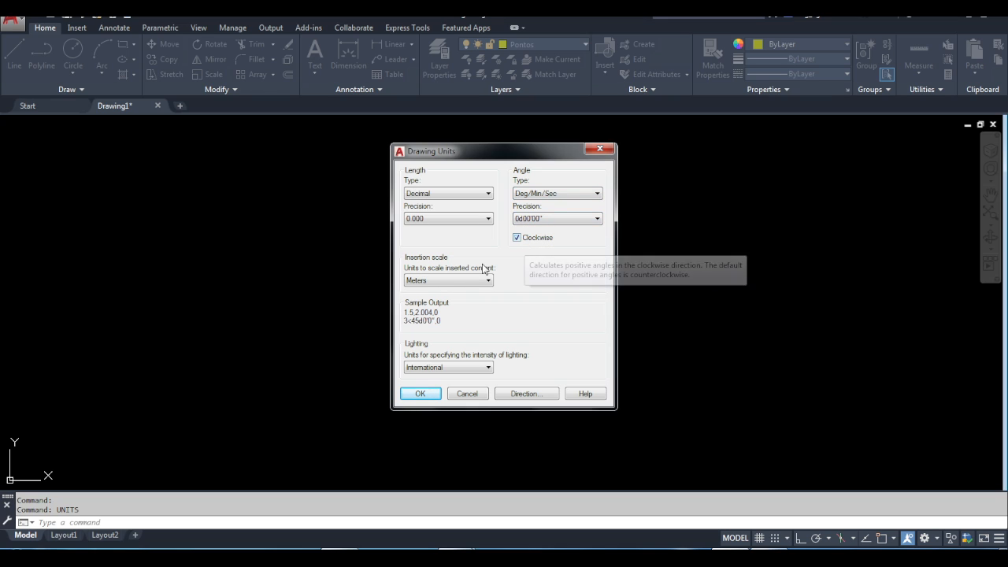
click(527, 394)
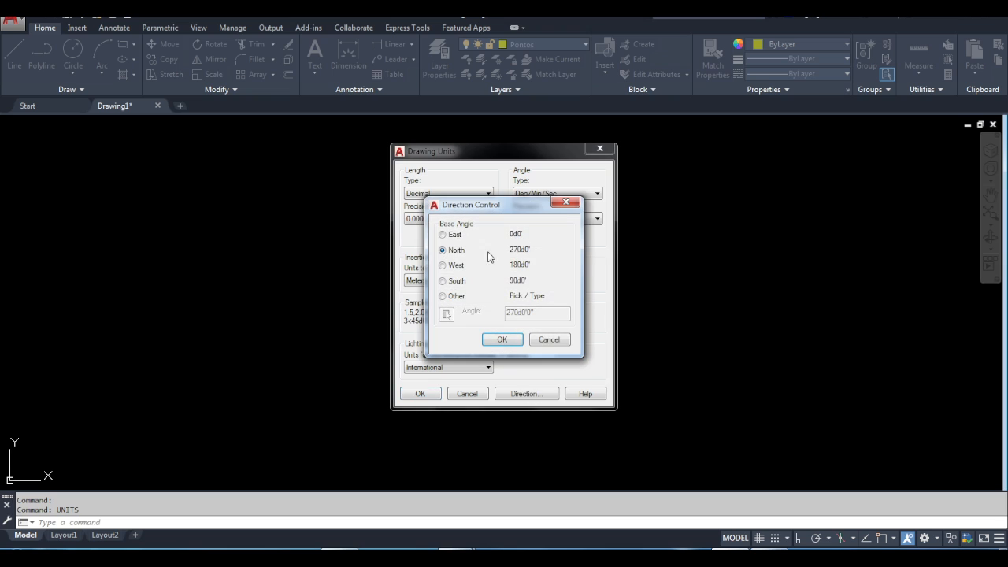
click(502, 340)
click(420, 394)
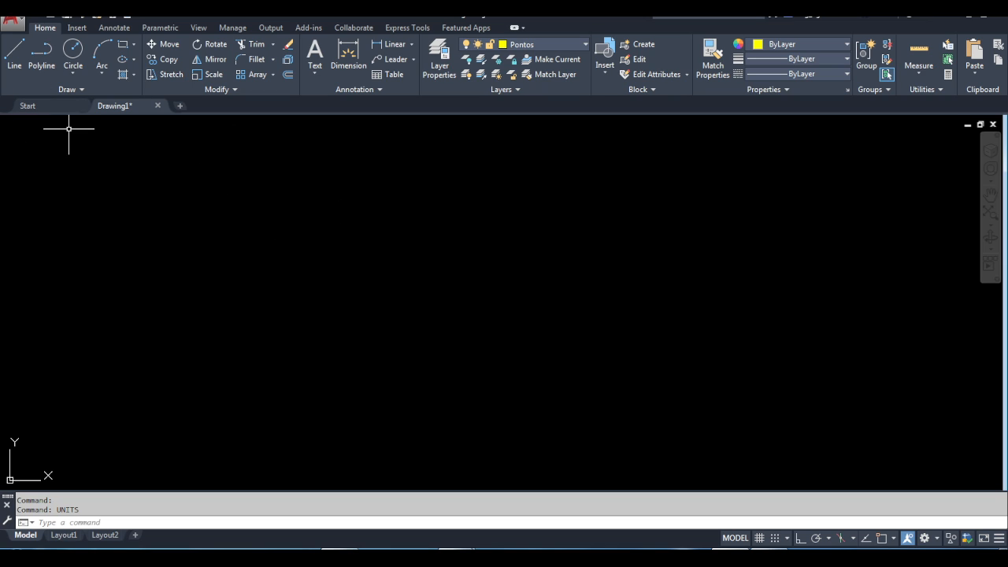
Place eleven scattered single or multiple points across the empty drawing area on the Pontos layer
click(66, 89)
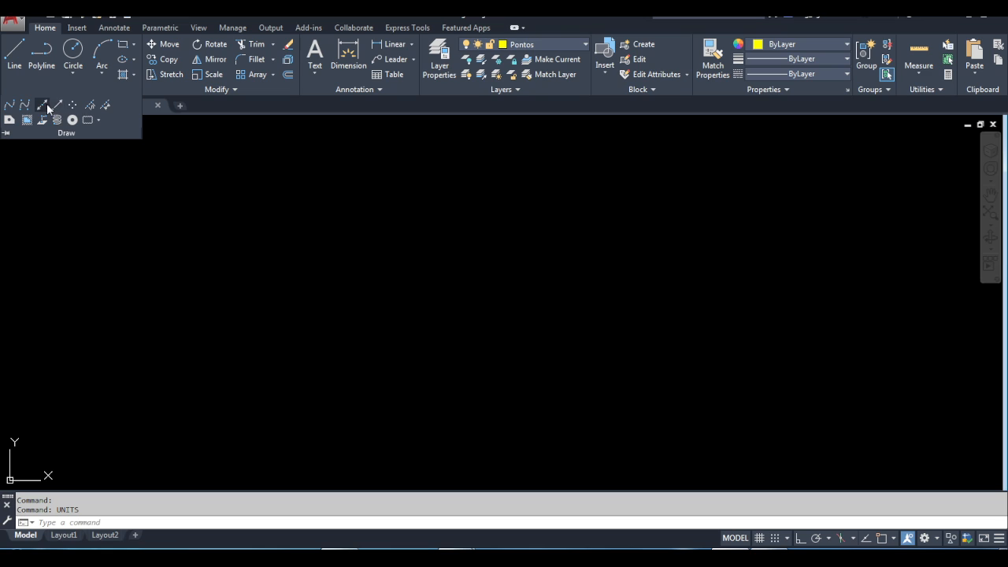
click(72, 105)
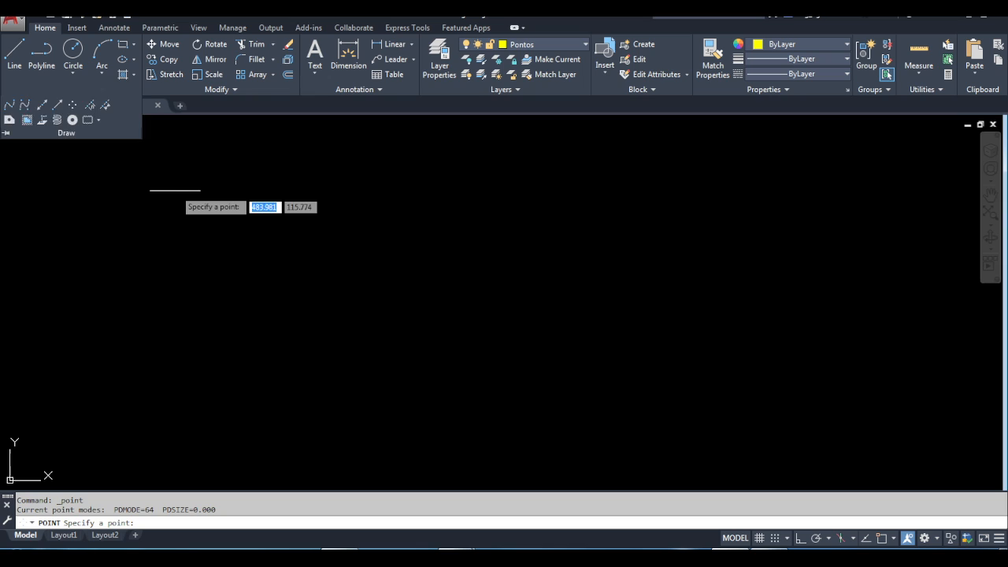
click(191, 174)
click(178, 275)
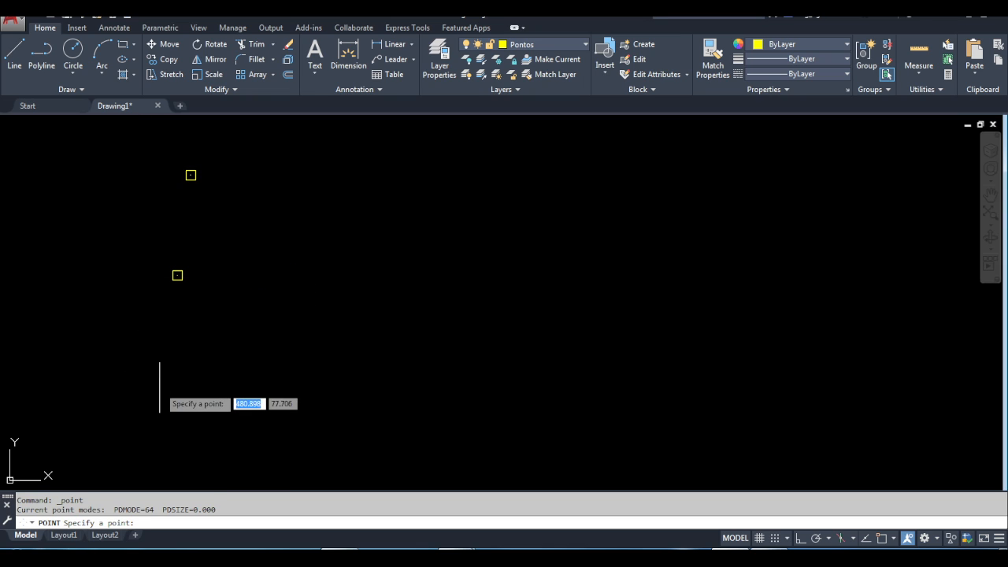
click(164, 388)
click(367, 362)
click(442, 233)
click(364, 160)
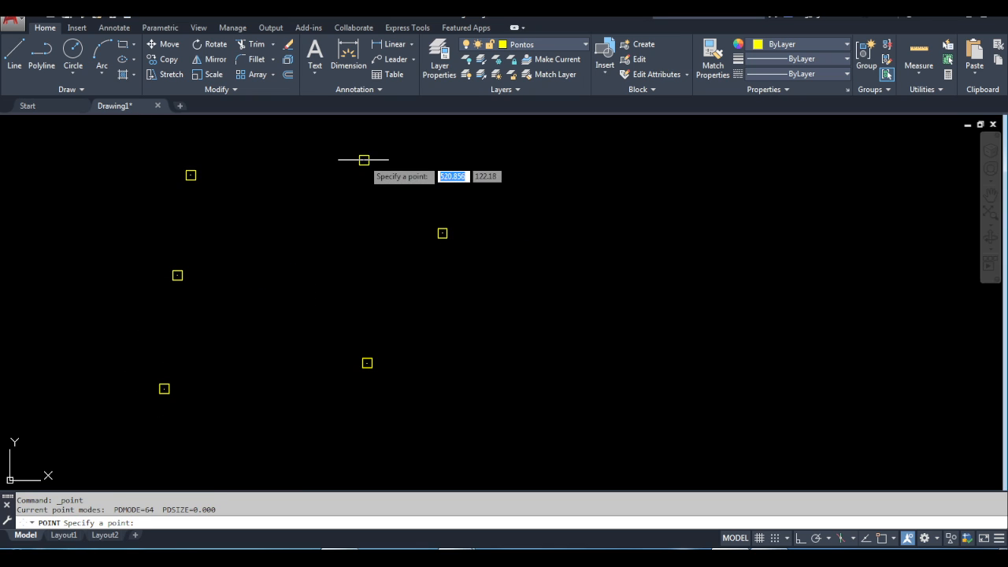
click(301, 213)
click(265, 312)
click(470, 348)
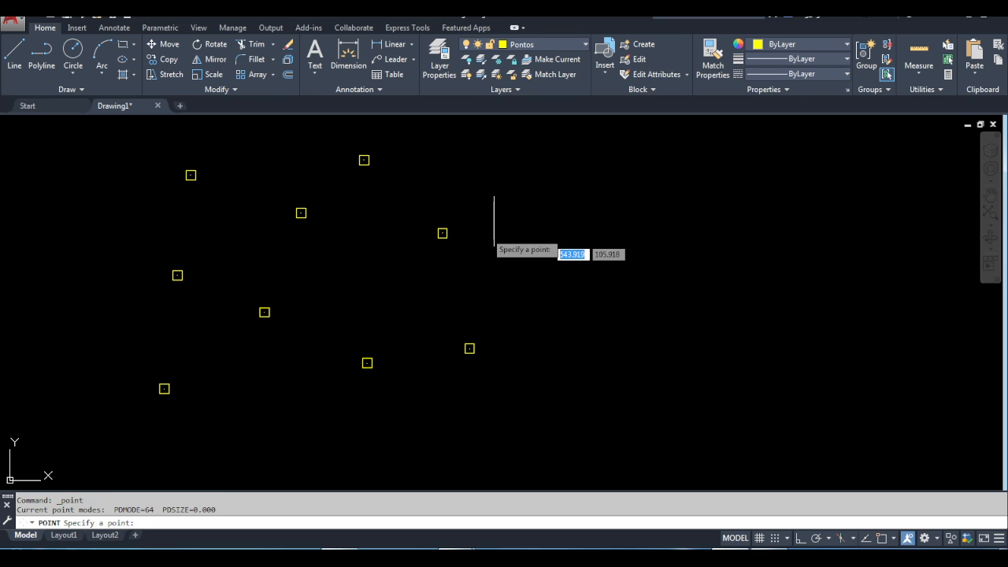
click(509, 191)
click(288, 407)
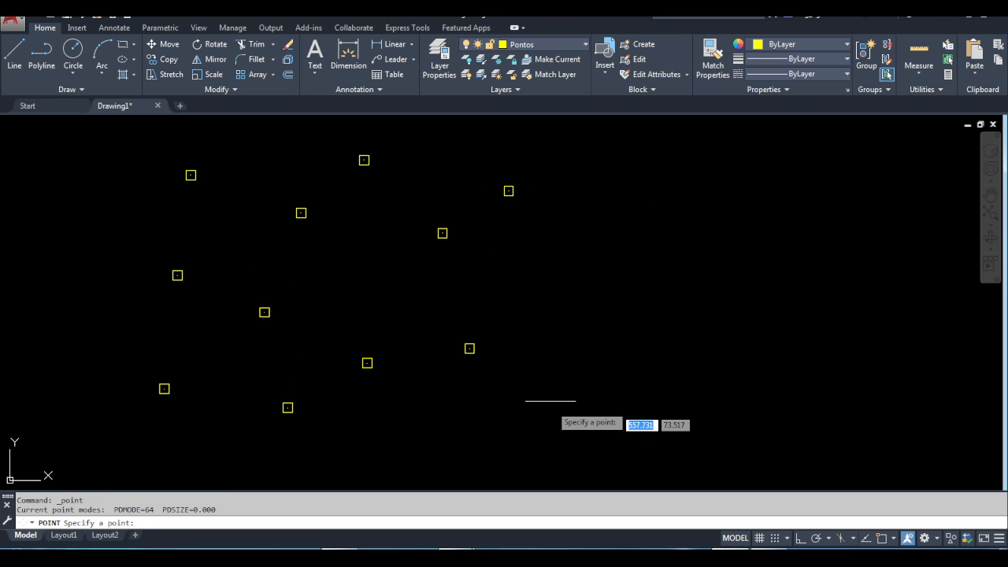
key(Escape)
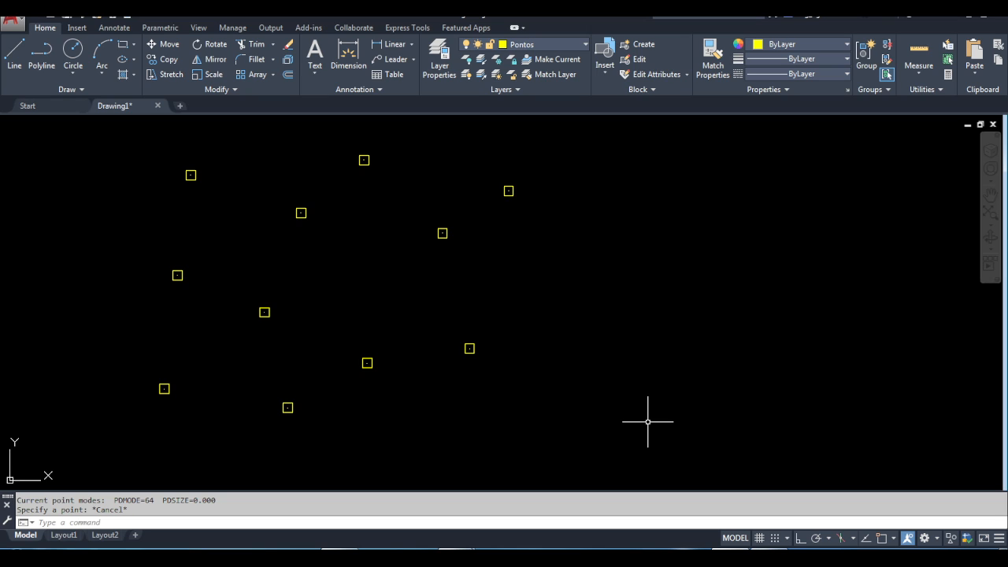
Set the point style to a circle with a centre dot, using the PTYPE command, and inspect the points
text(PTYP)
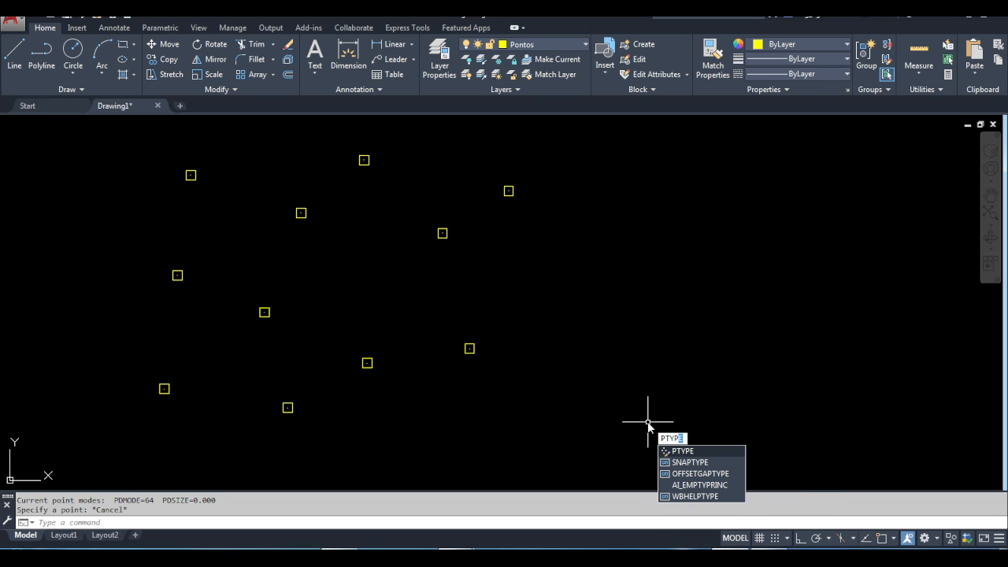
key(Return)
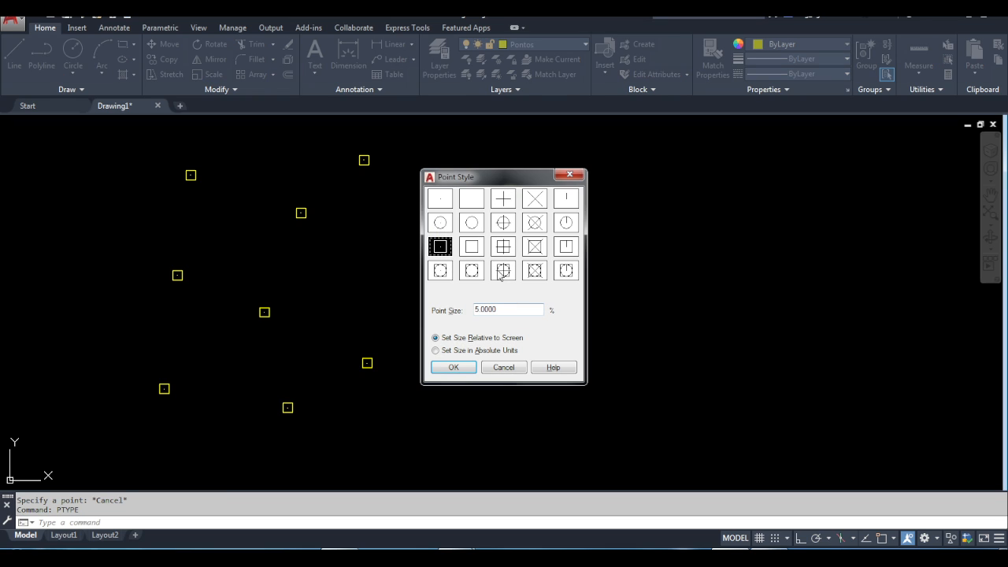
click(441, 224)
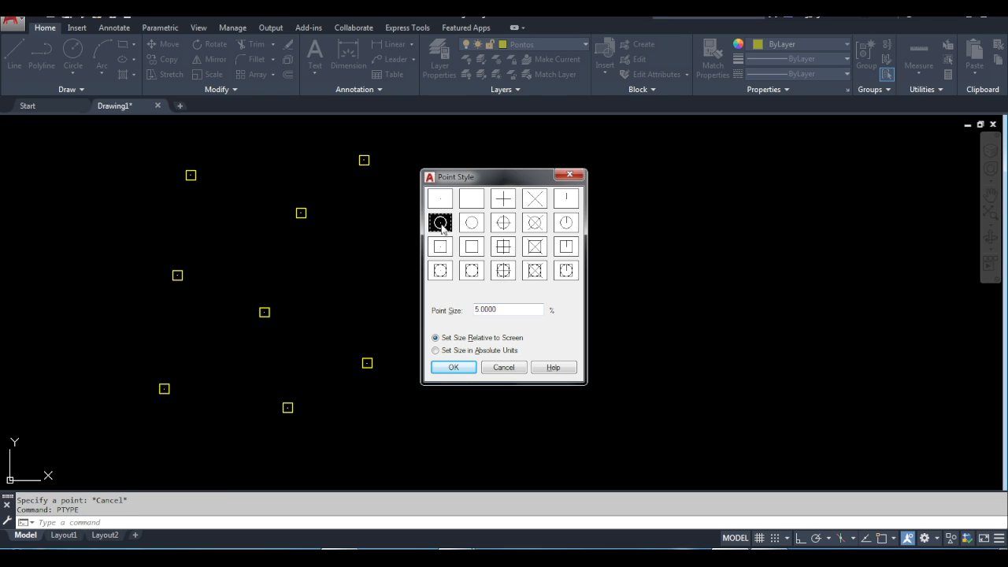
click(454, 368)
scroll(435, 290, up, 2)
middle_drag(435, 290, 467, 311)
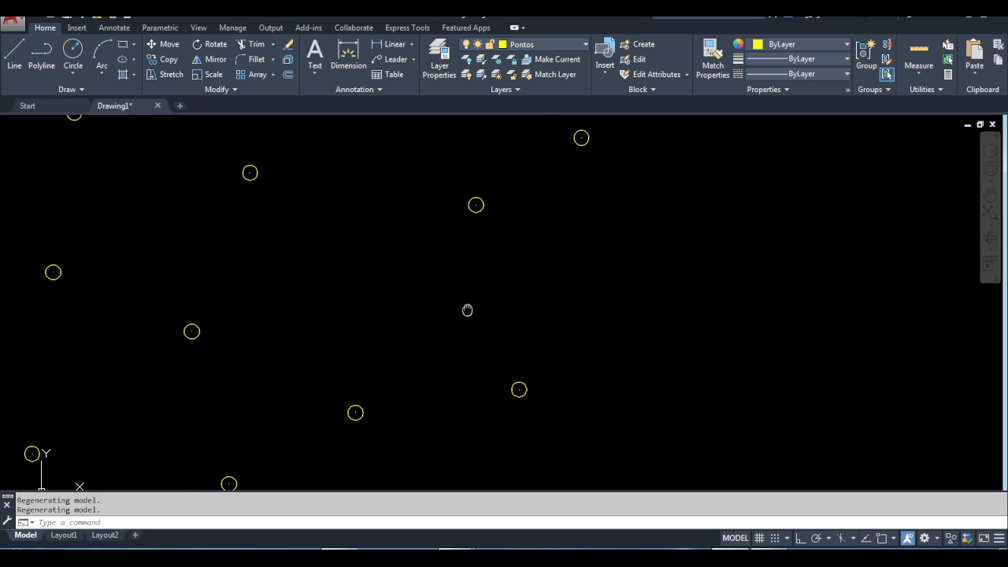
scroll(467, 309, down, 1)
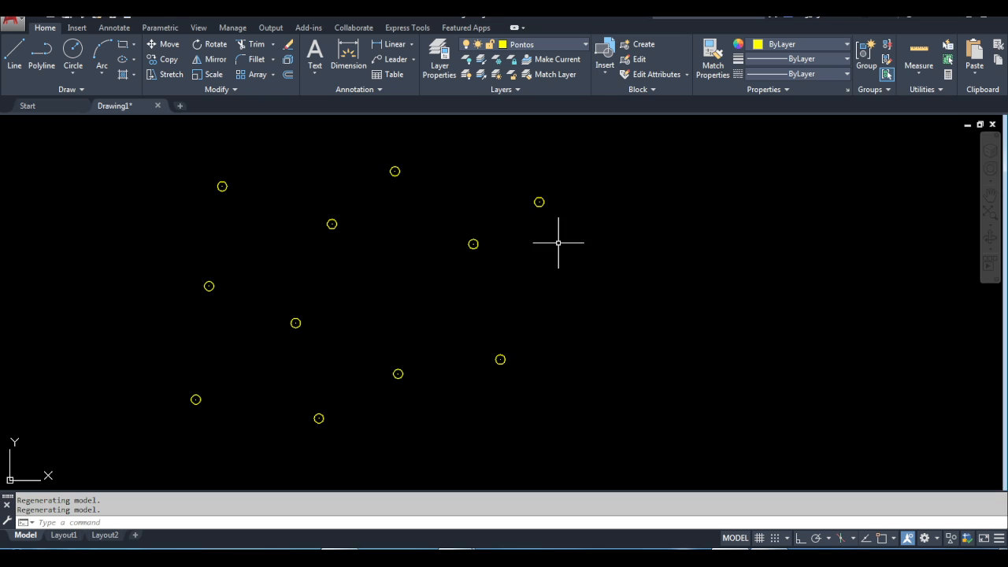
Zoom to fit all eleven points in the view with the Object option of the Zoom command
text(z)
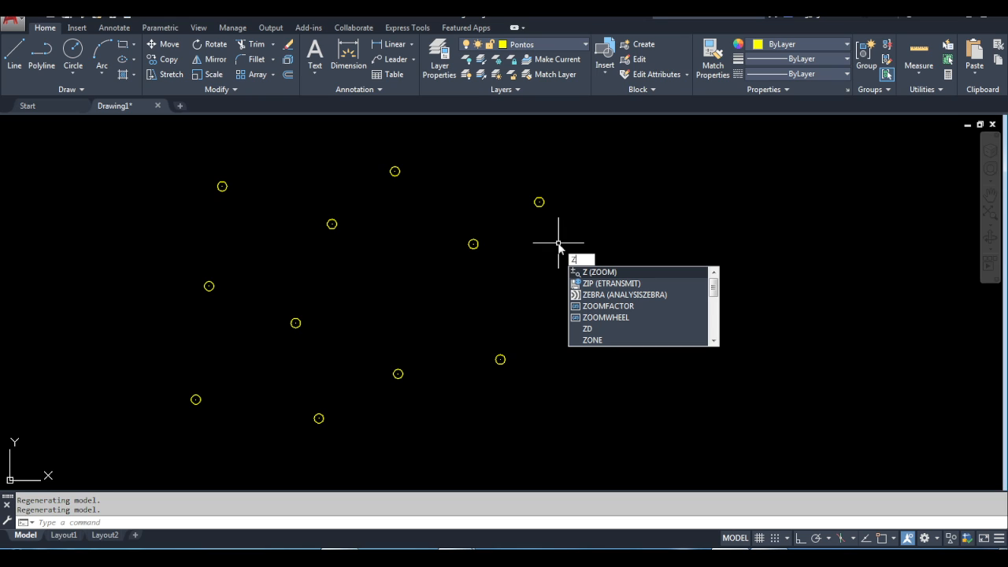
key(Return)
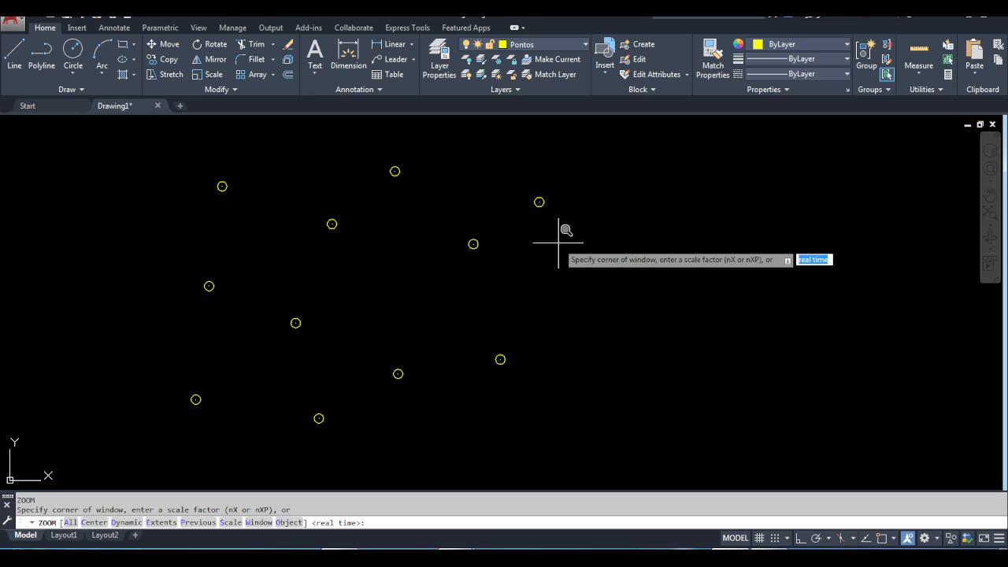
text(o)
key(Return)
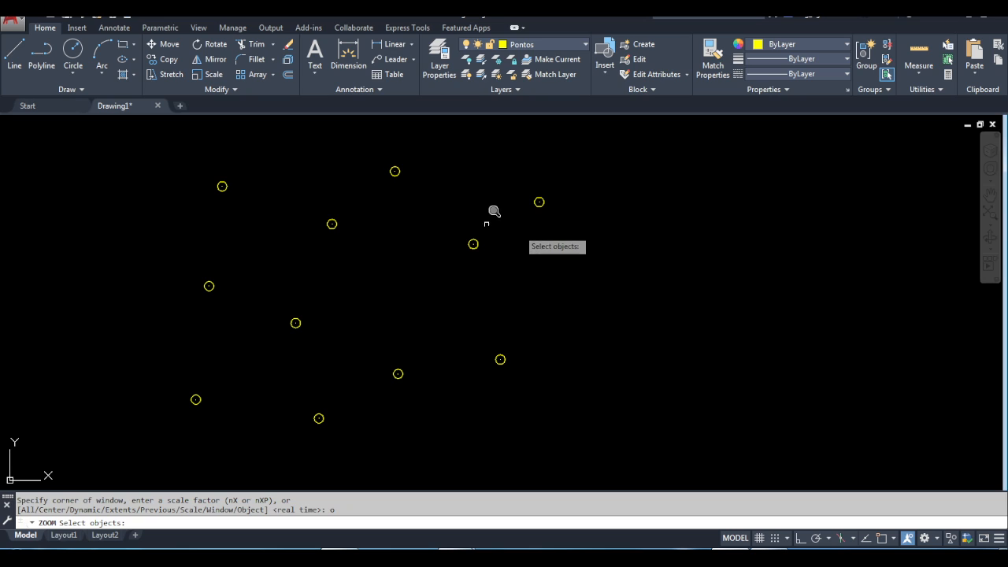
click(136, 128)
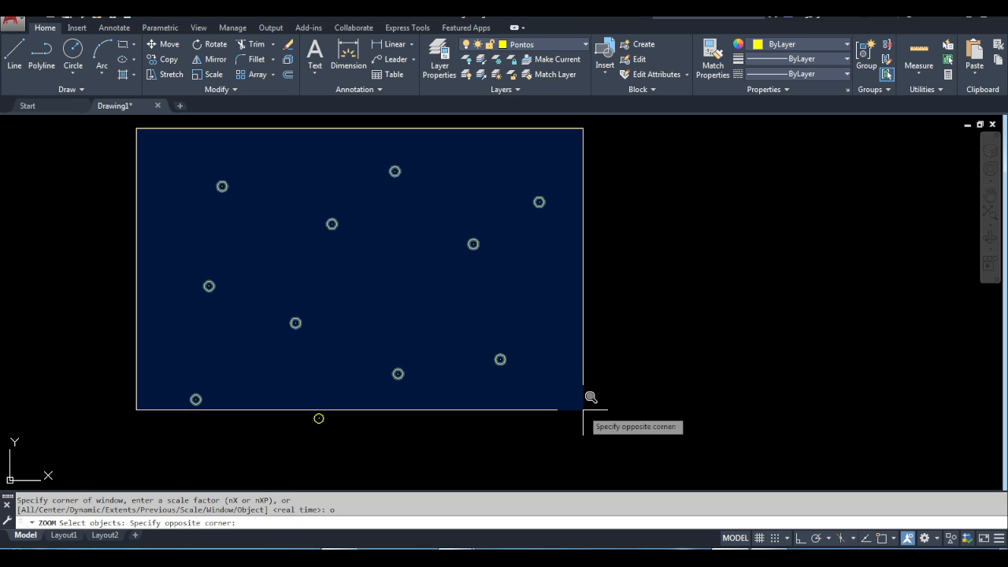
click(620, 441)
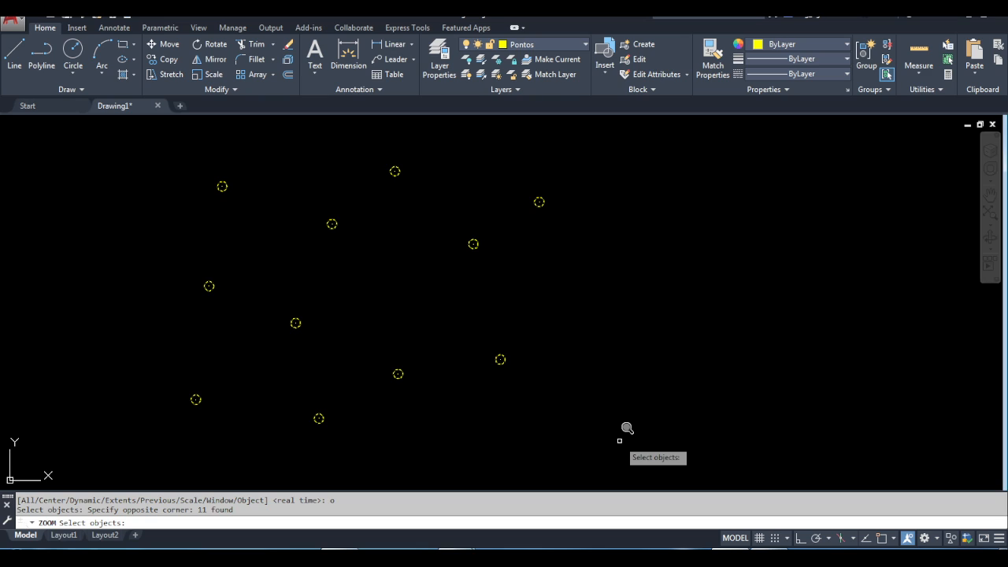
key(Return)
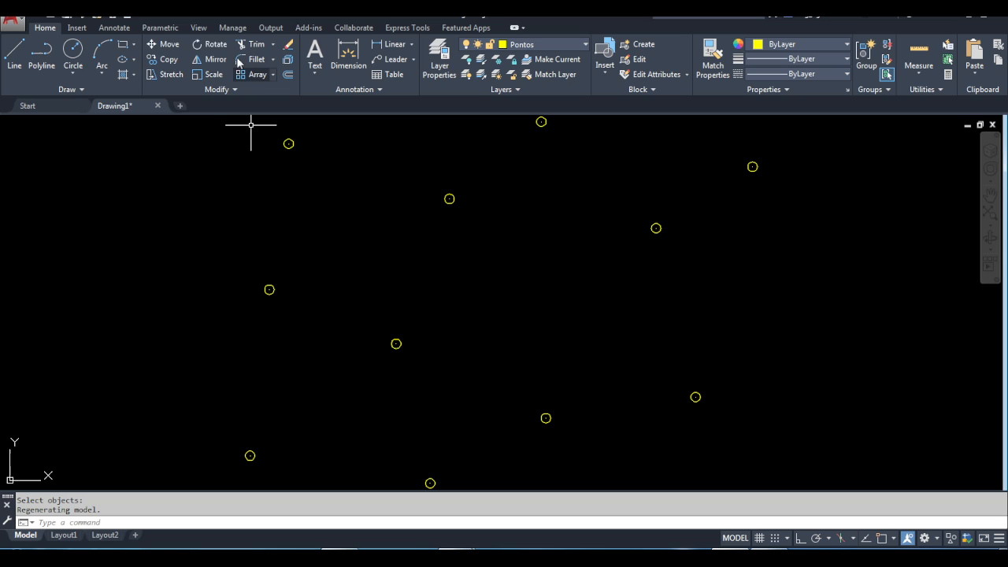
Turn on object snap and draw a polyline through the eight outer points, returning to the starting point at the upper left of the drawing
click(42, 58)
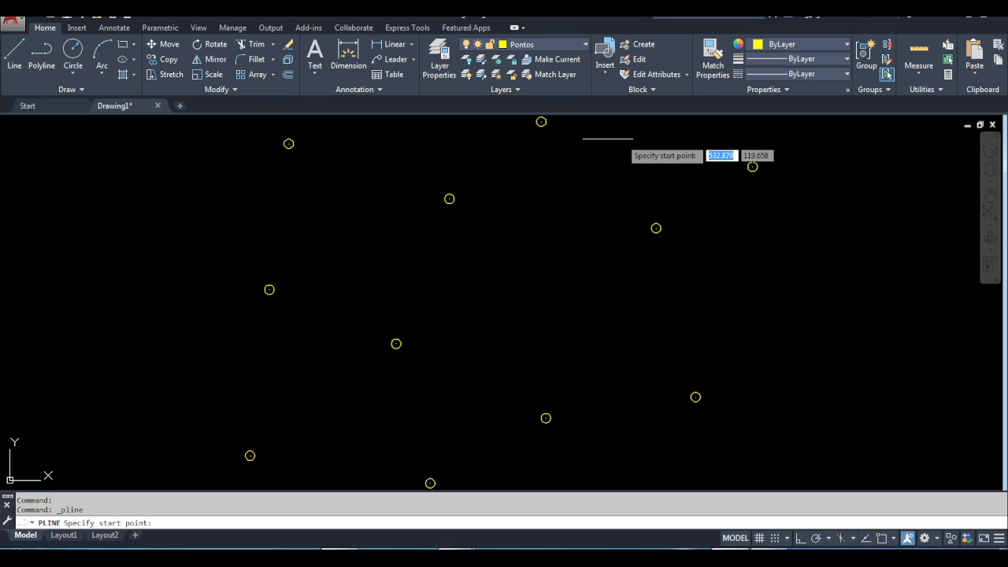
click(882, 540)
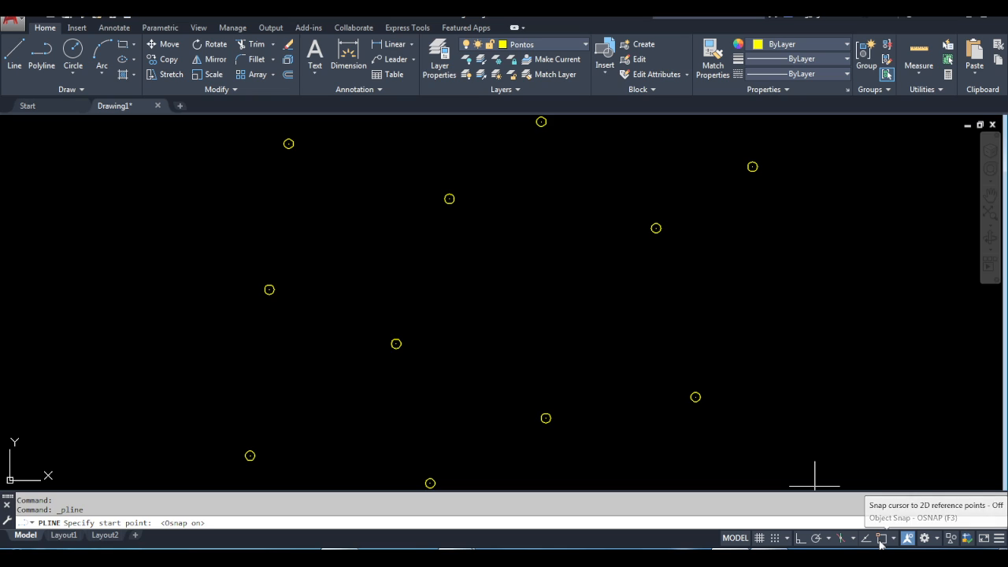
click(289, 143)
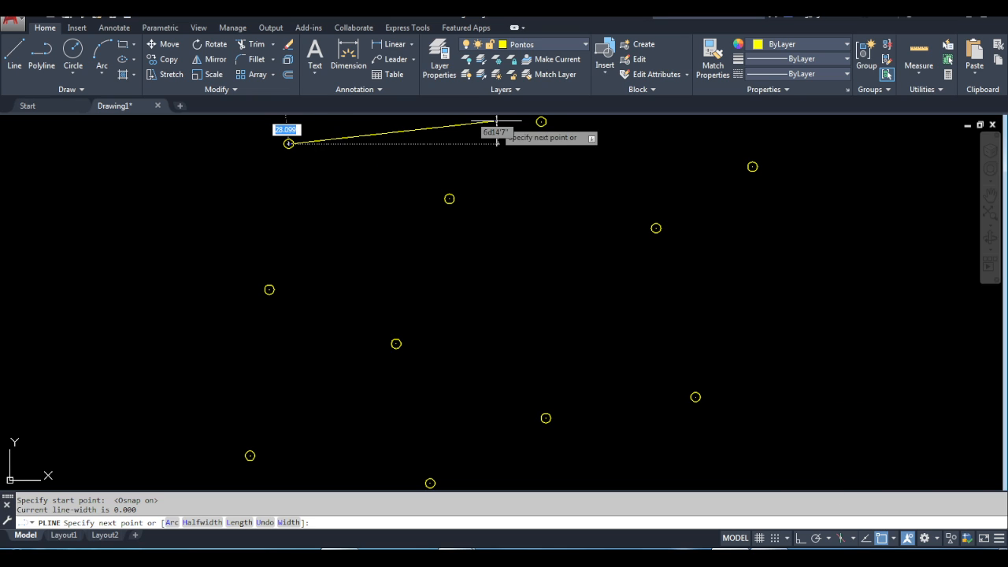
click(541, 121)
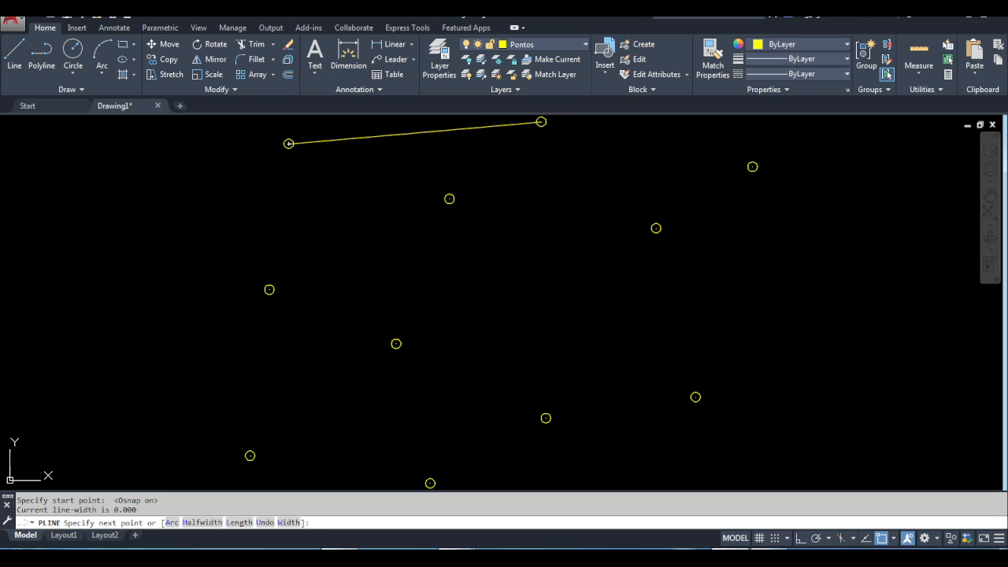
click(753, 167)
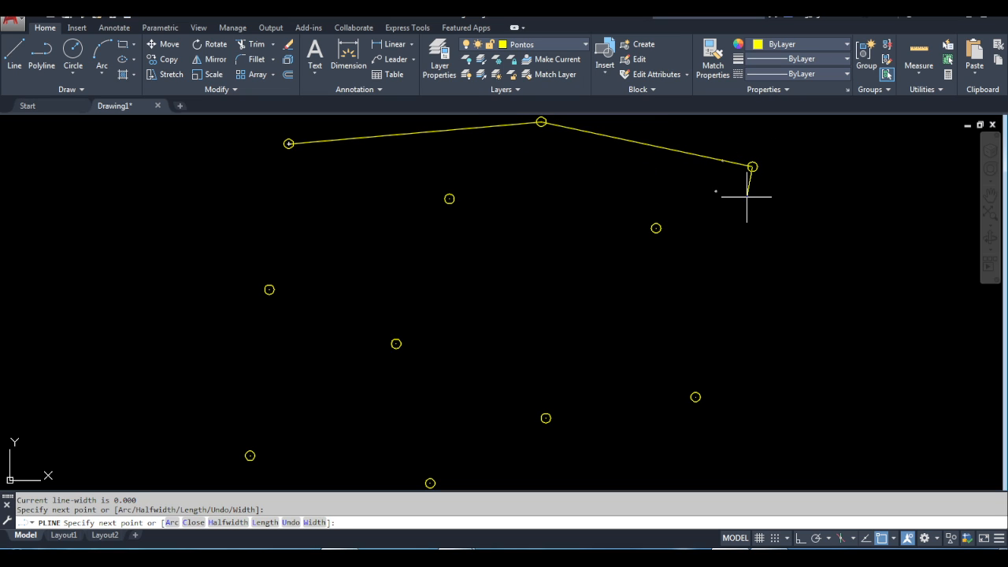
click(696, 397)
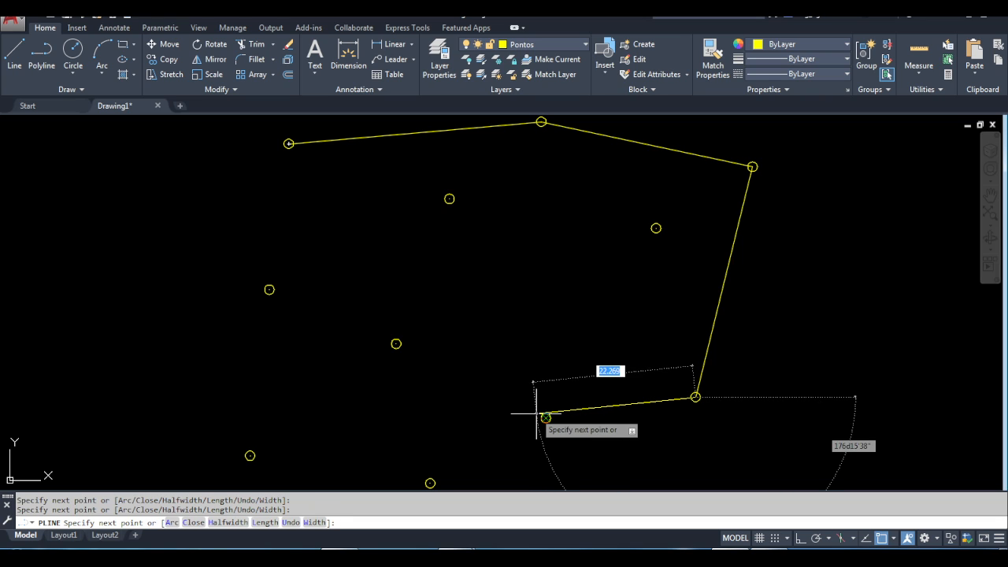
click(545, 418)
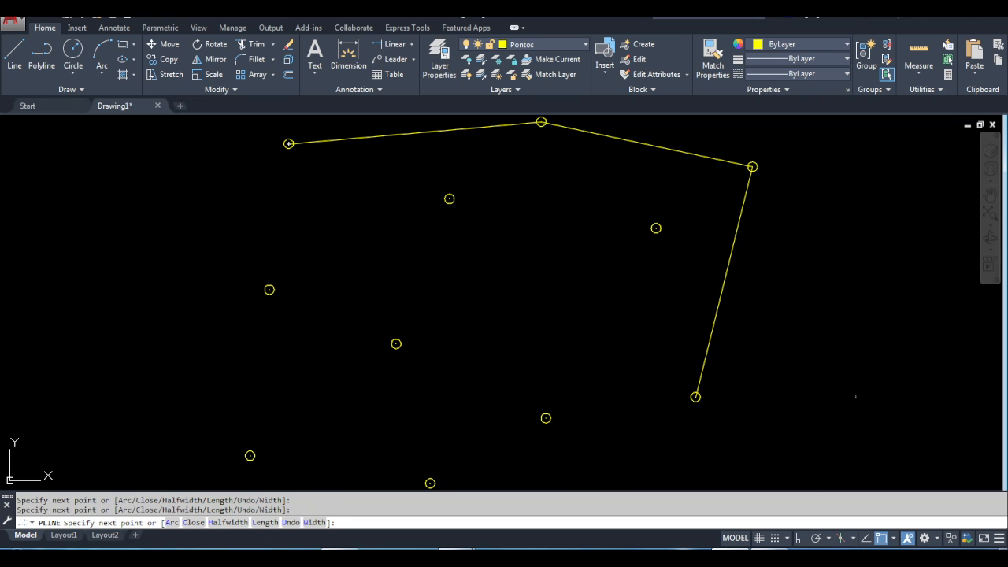
click(430, 483)
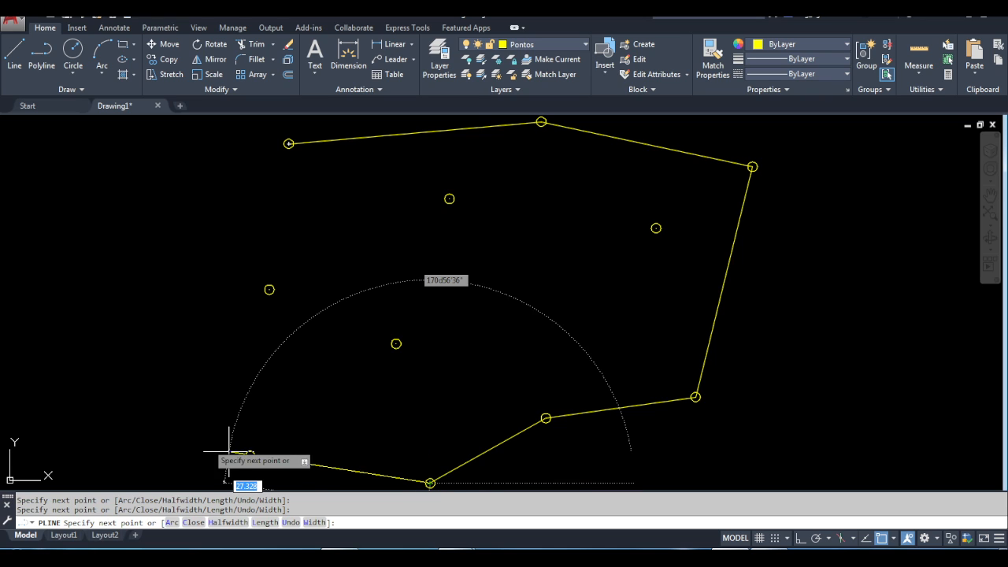
click(250, 455)
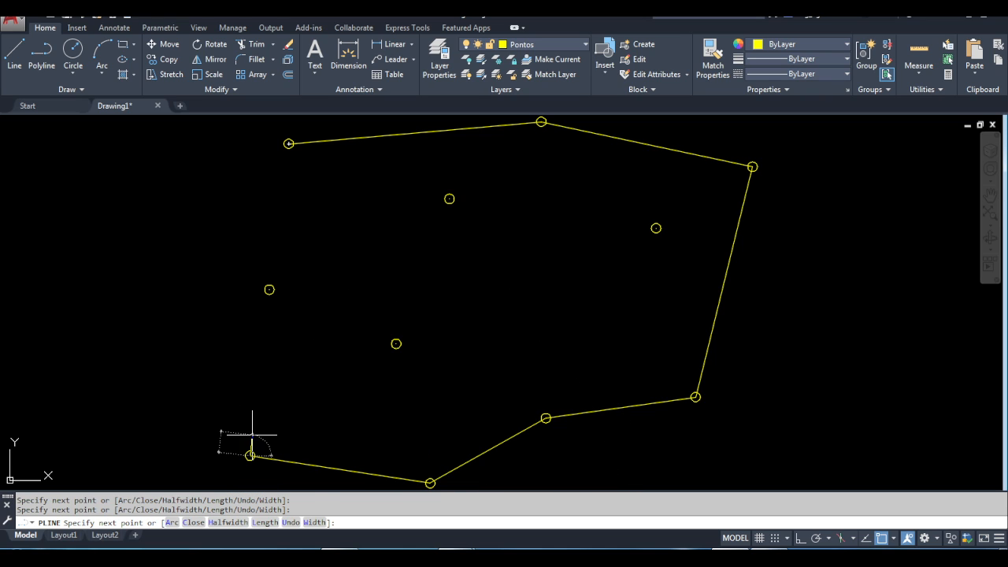
click(271, 283)
click(289, 144)
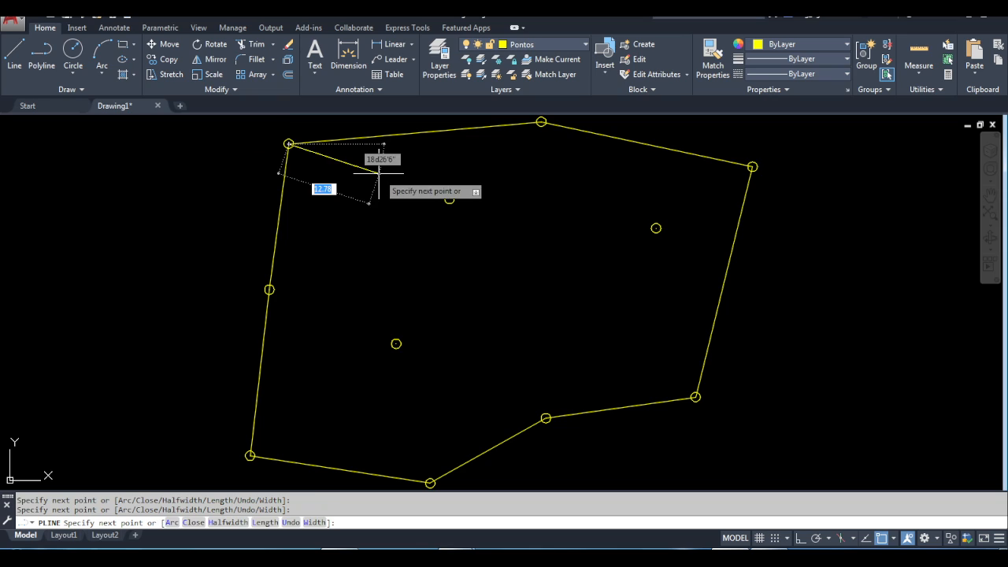
key(Return)
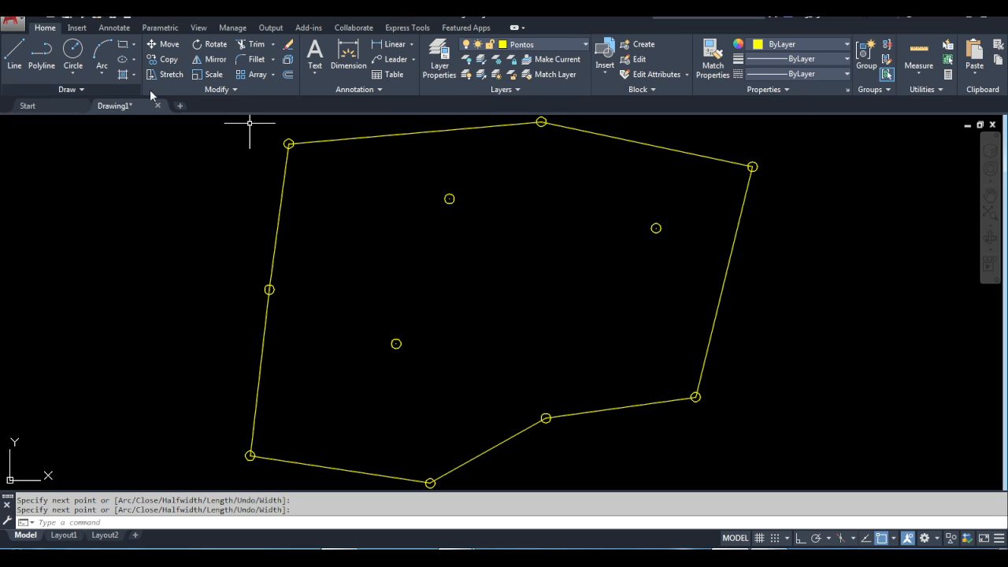
Place two more single points inside the yellow outline, one right of its centre and one near its left edge, using the POINT command
text(po)
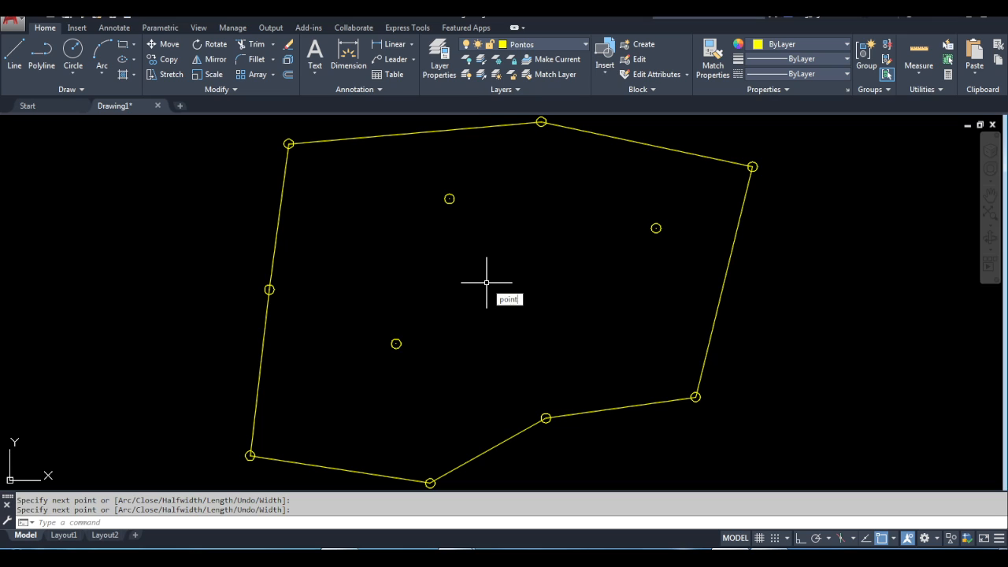
text(int)
key(Return)
click(573, 293)
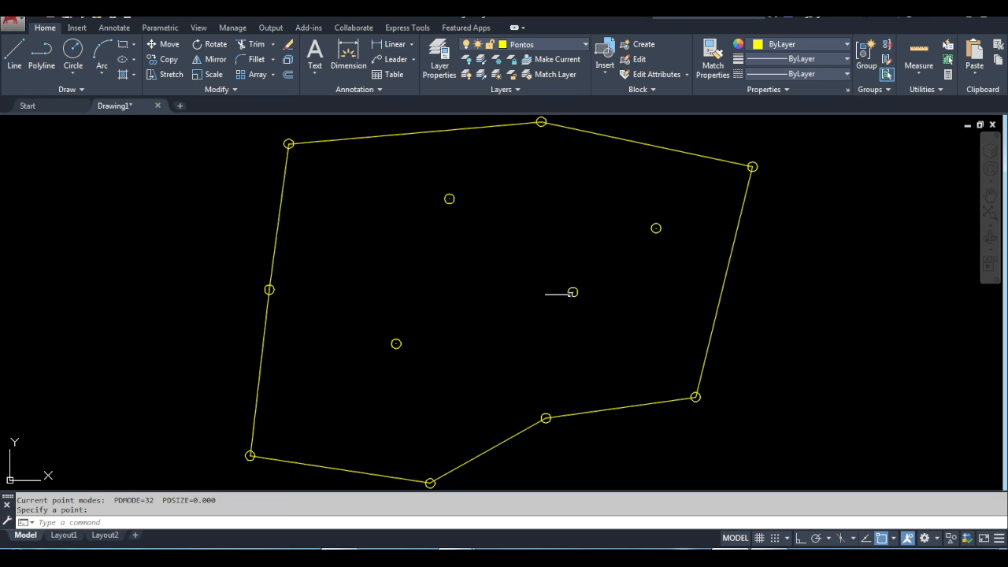
click(497, 368)
click(493, 366)
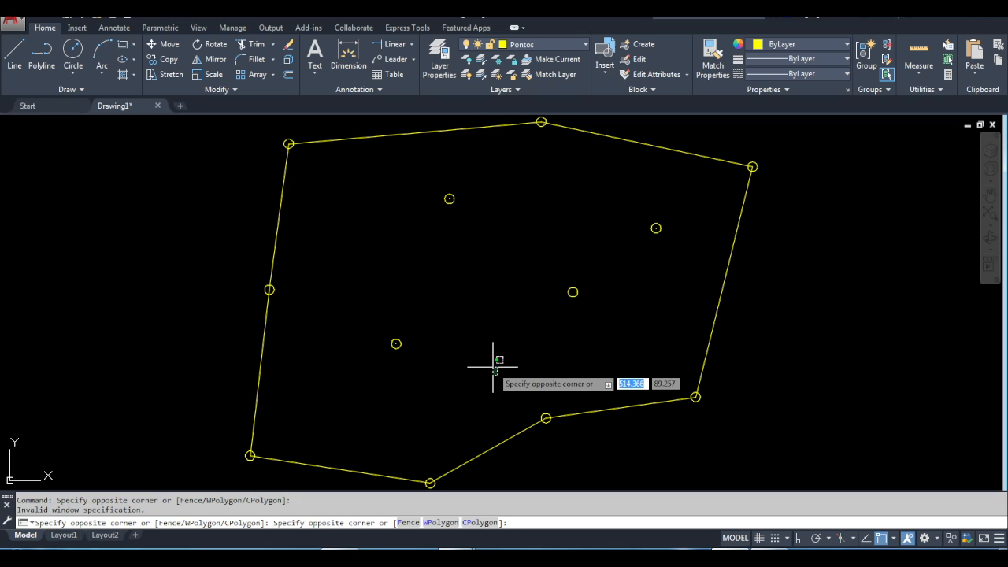
key(Escape)
text(point)
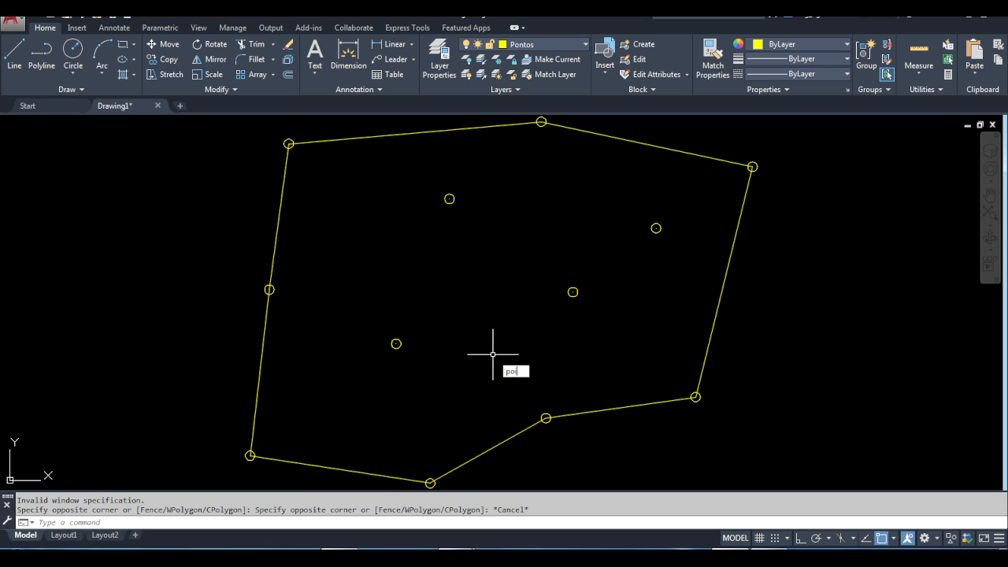
key(Return)
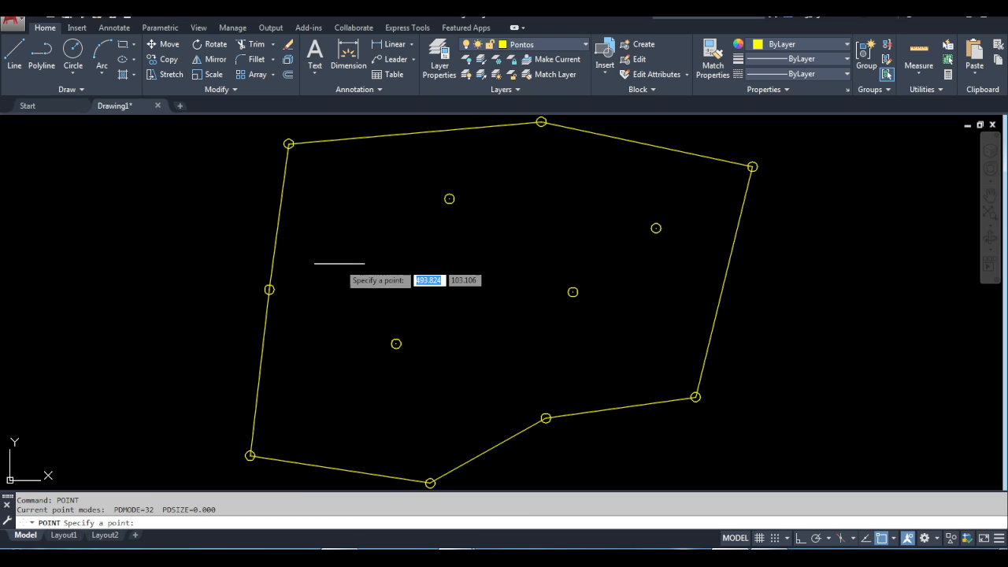
click(331, 249)
key(Escape)
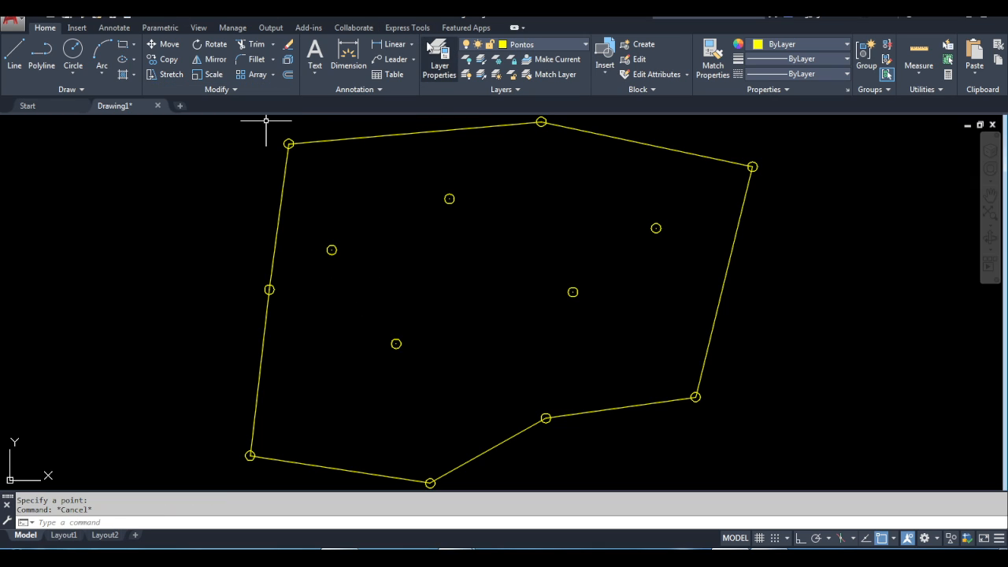
Create a layer named Poligonal, set its colour to white, and make it the current layer
click(429, 48)
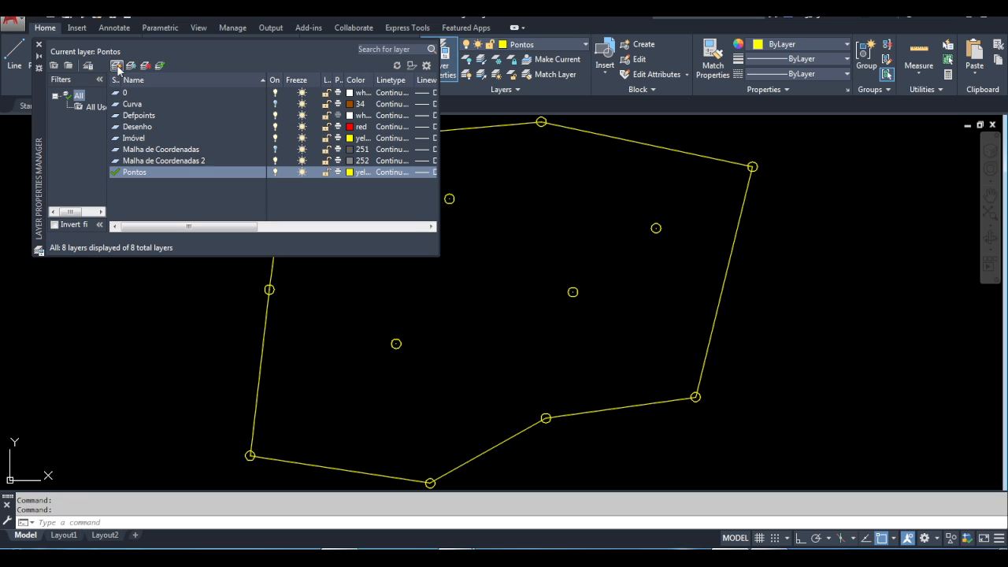
click(117, 66)
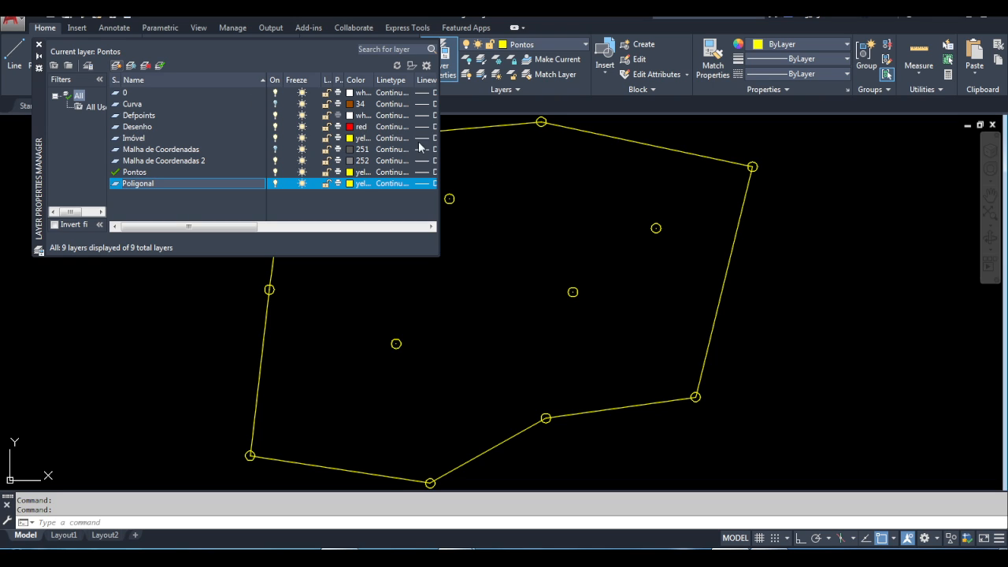
click(350, 184)
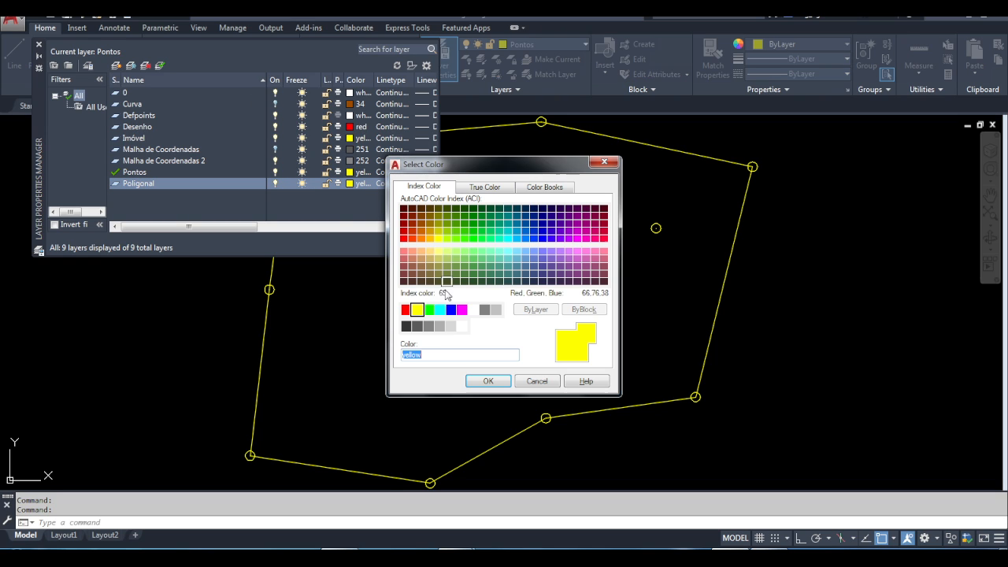
click(474, 309)
click(489, 381)
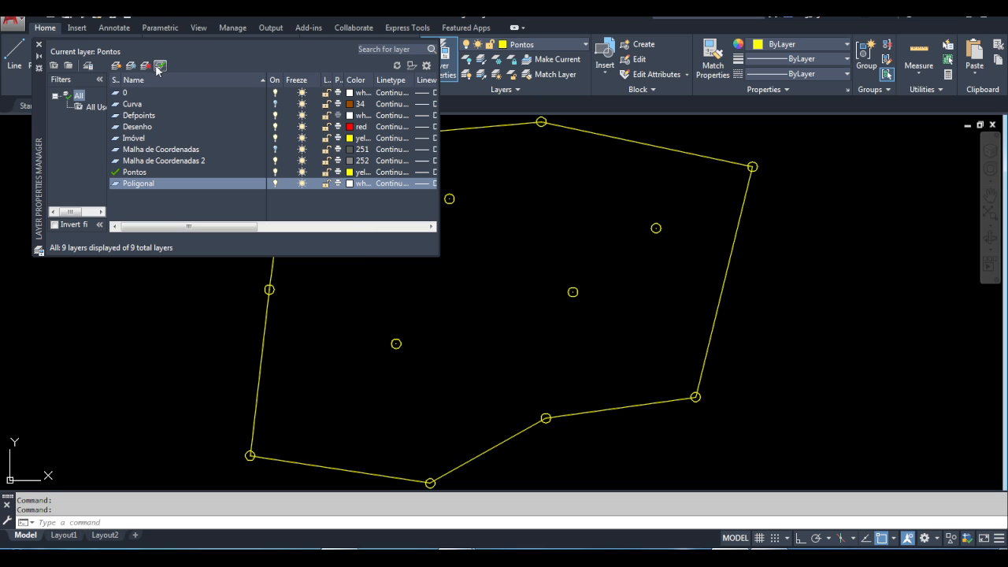
click(159, 66)
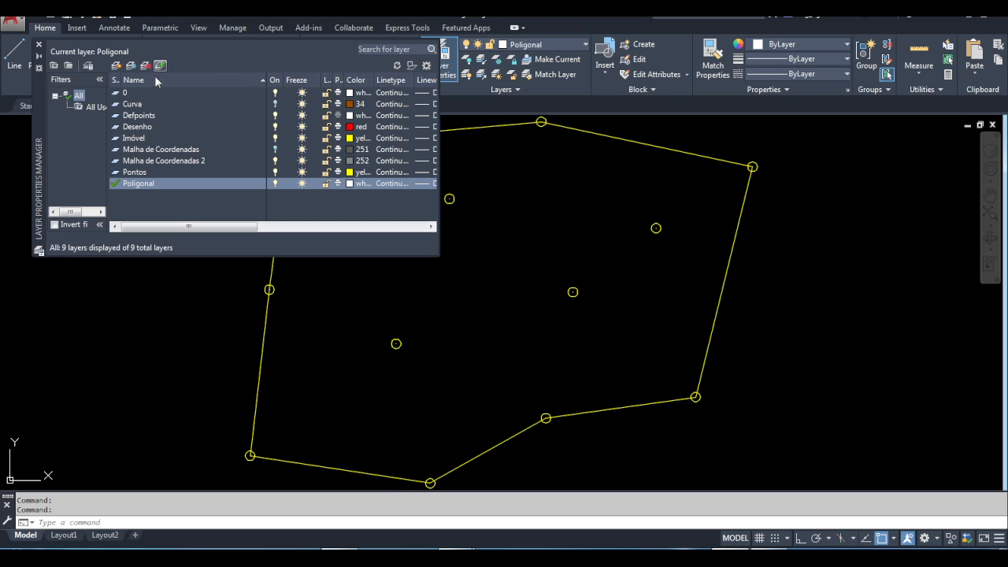
click(36, 47)
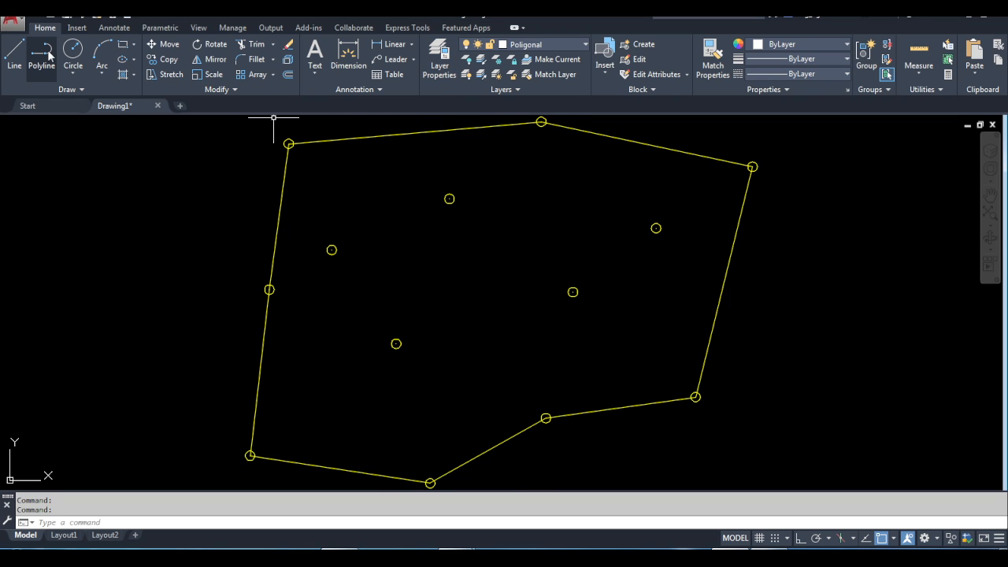
Draw a four-segment open polyline freehand inside the yellow outline on the Poligonal layer, undoing the segment back to its start point
click(55, 61)
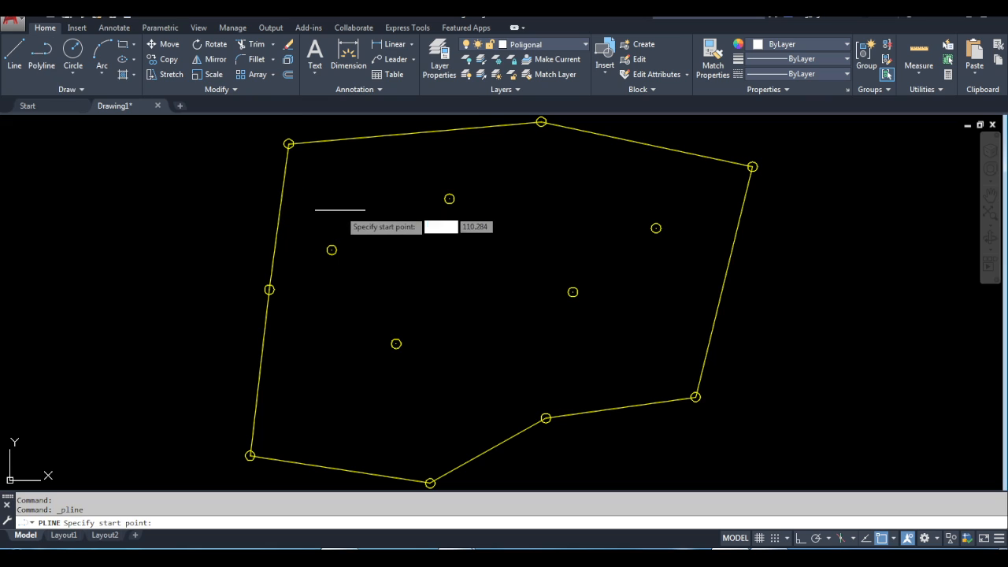
click(390, 189)
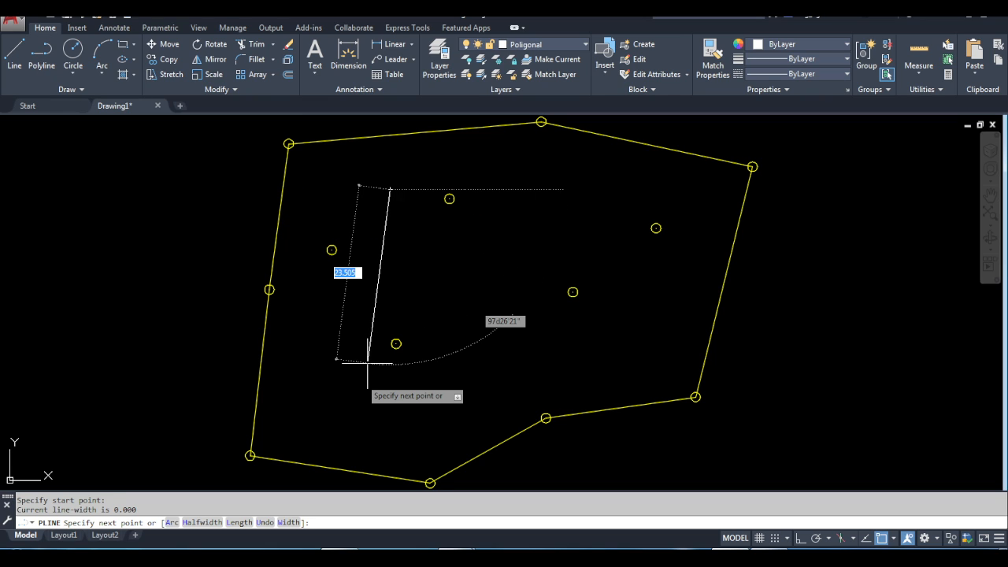
click(361, 390)
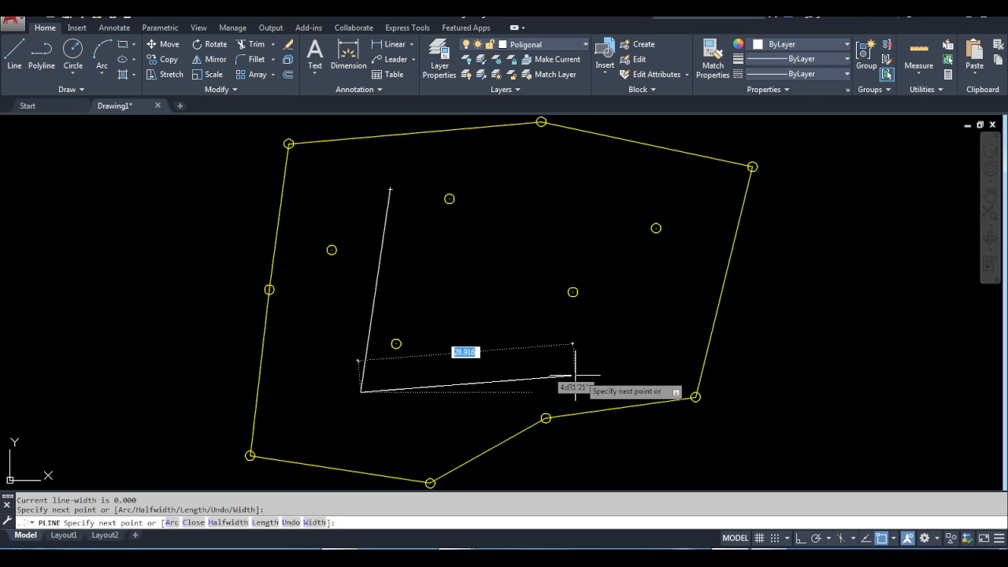
click(587, 364)
click(663, 269)
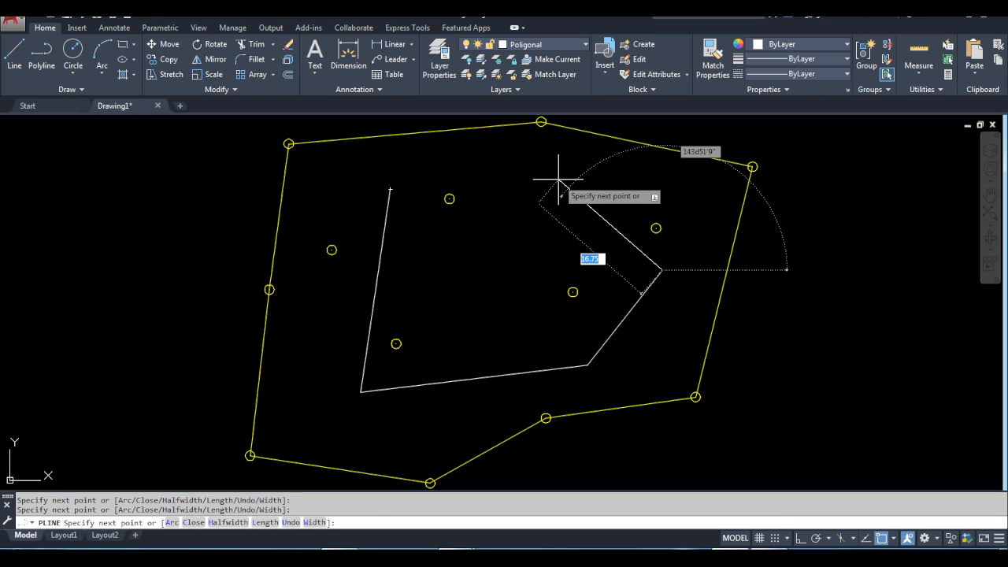
click(549, 160)
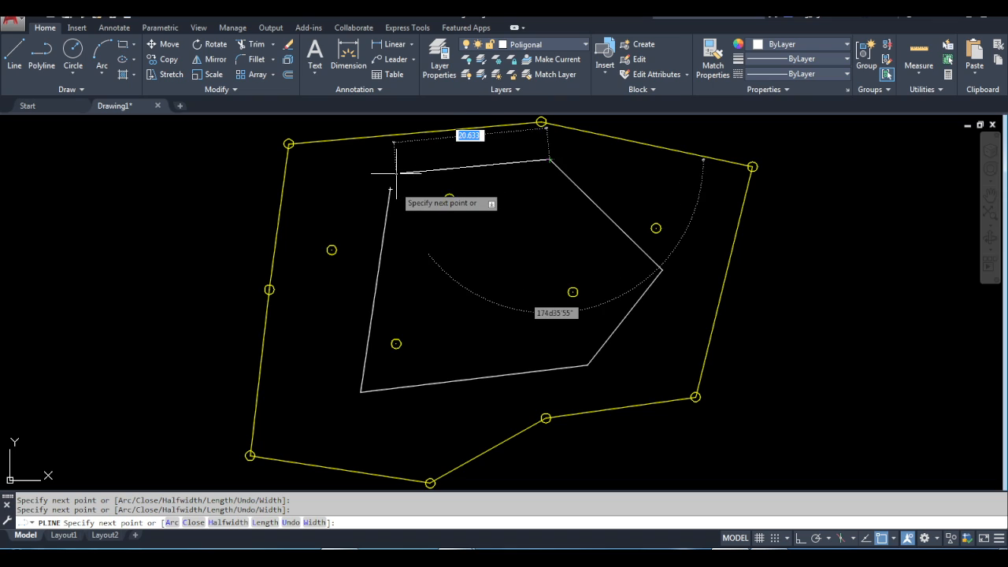
click(392, 189)
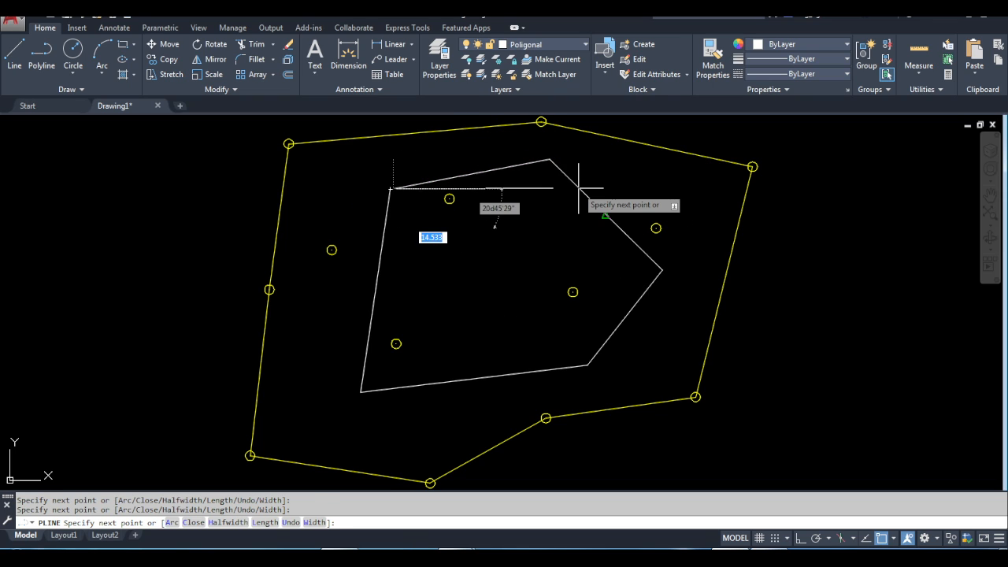
key(ctrl+z)
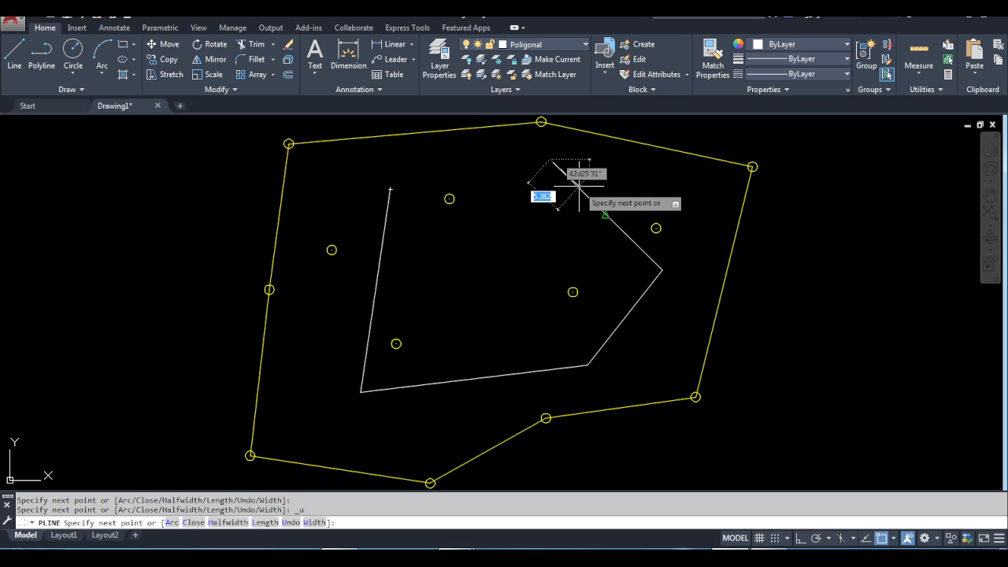
text(c)
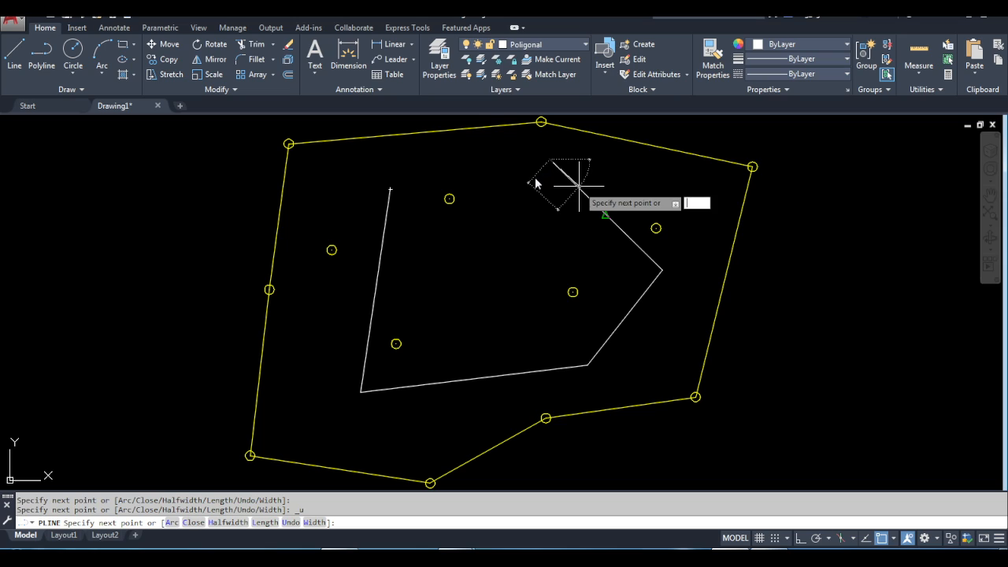
key(Escape)
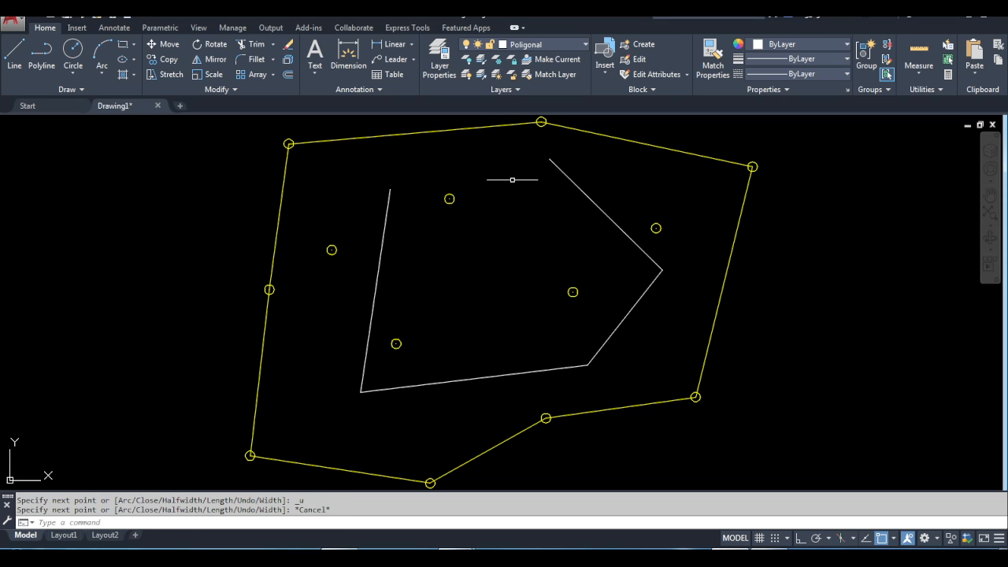
Close the gap in the white inner outline with a polyline segment snapped between its two open endpoints
key(Return)
click(549, 159)
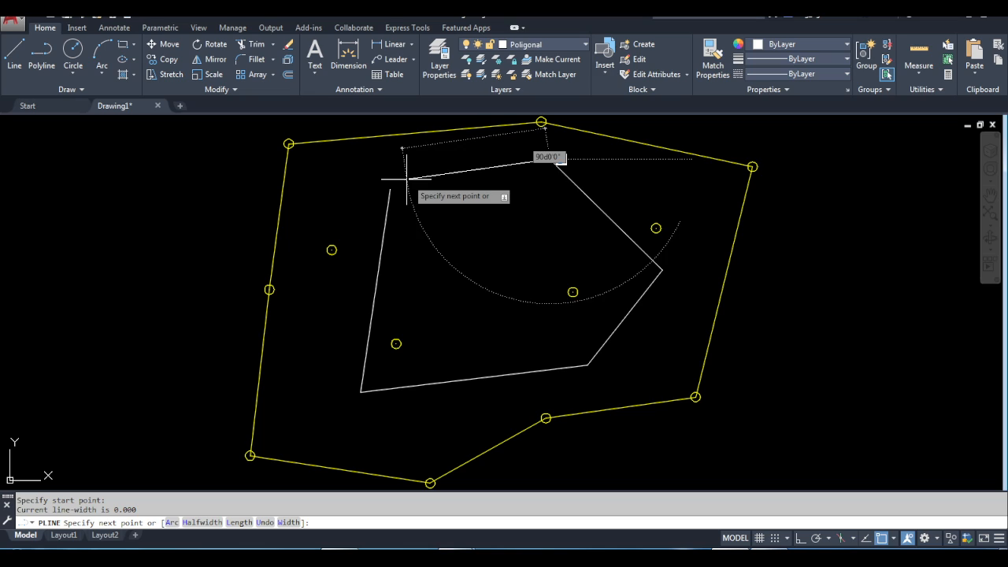
click(390, 189)
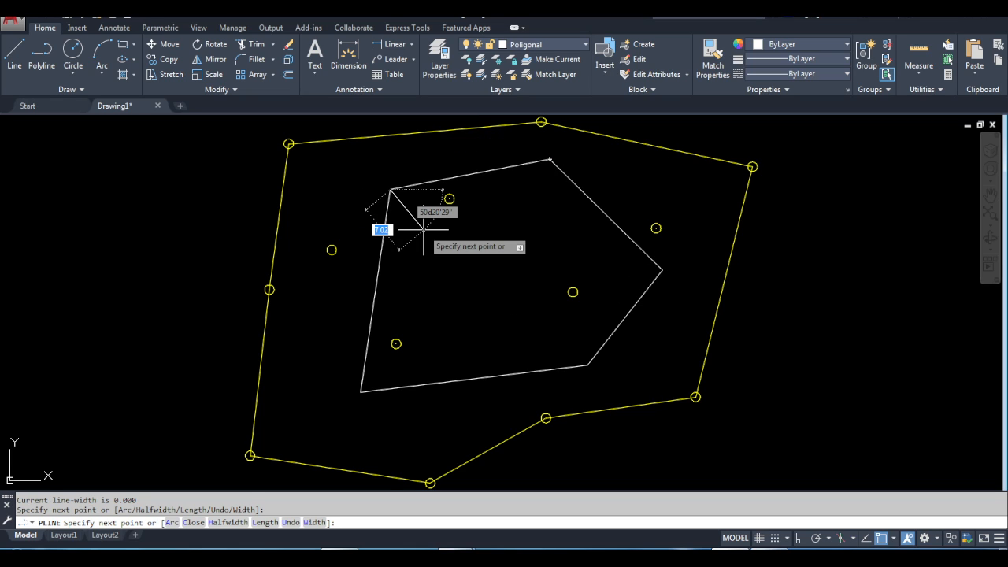
key(Return)
Place single points snapped to the upper-left and top vertices of the white inner polygon using the POINT command
text(poin)
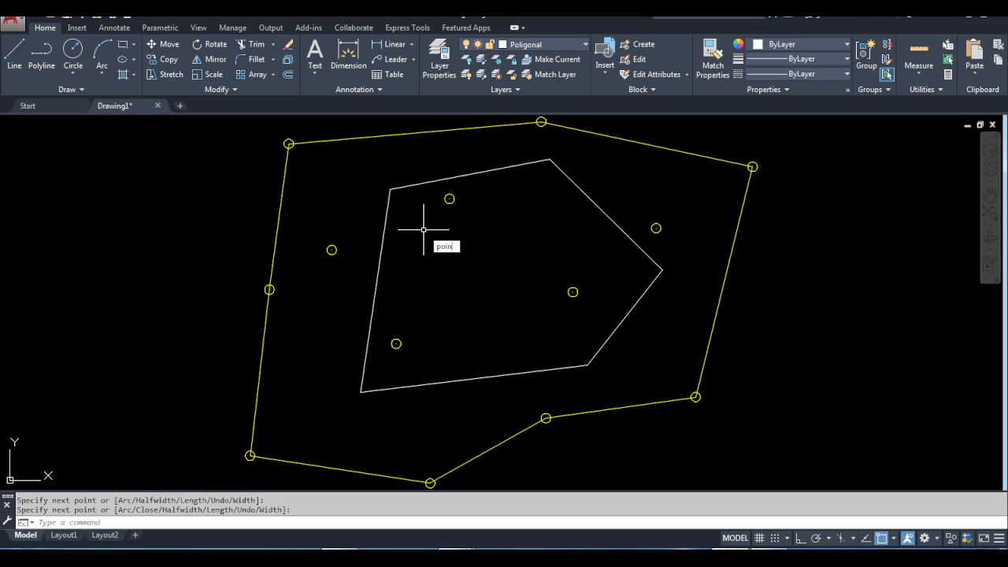
text(t)
key(Return)
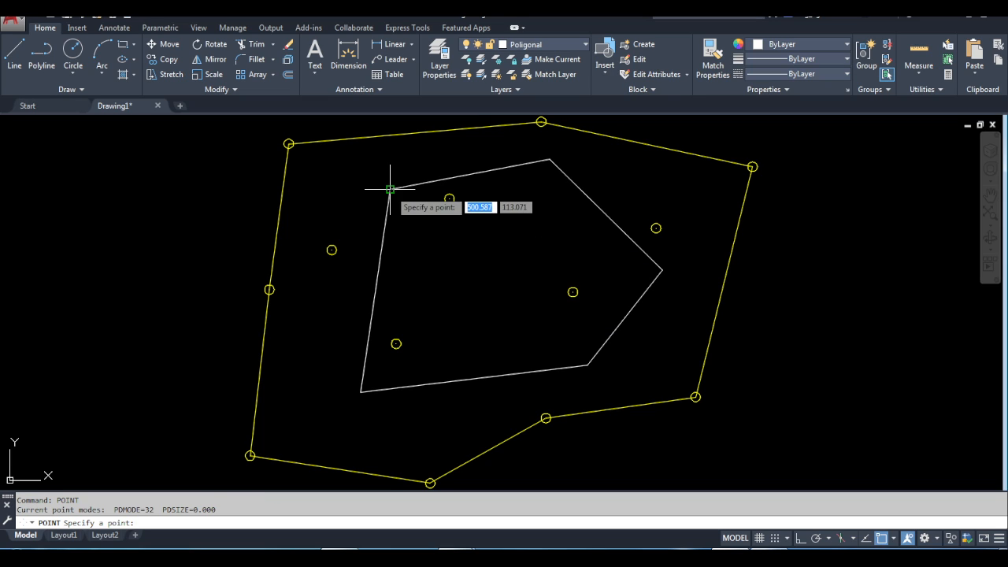
click(390, 189)
key(Return)
click(549, 159)
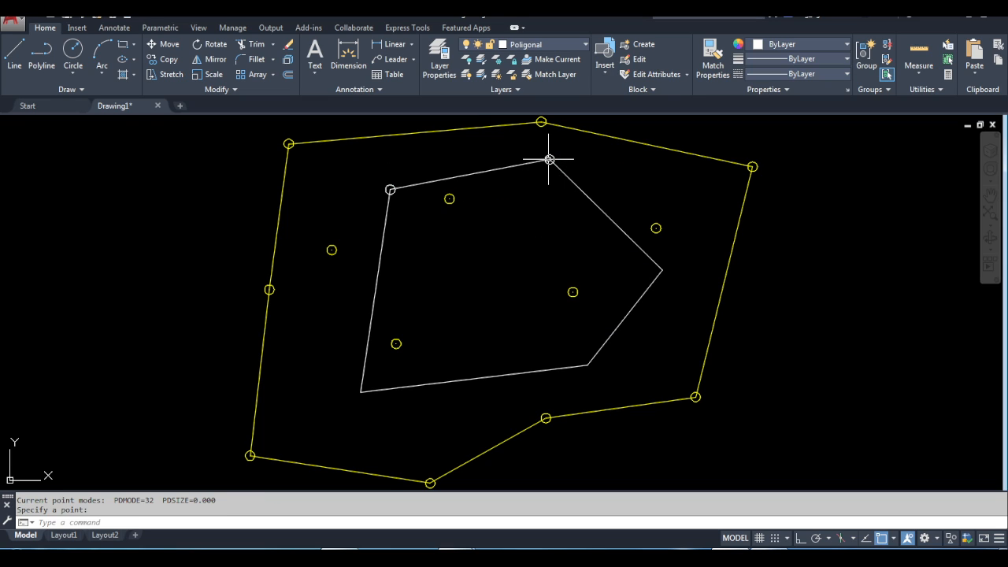
key(Escape)
key(Escape)
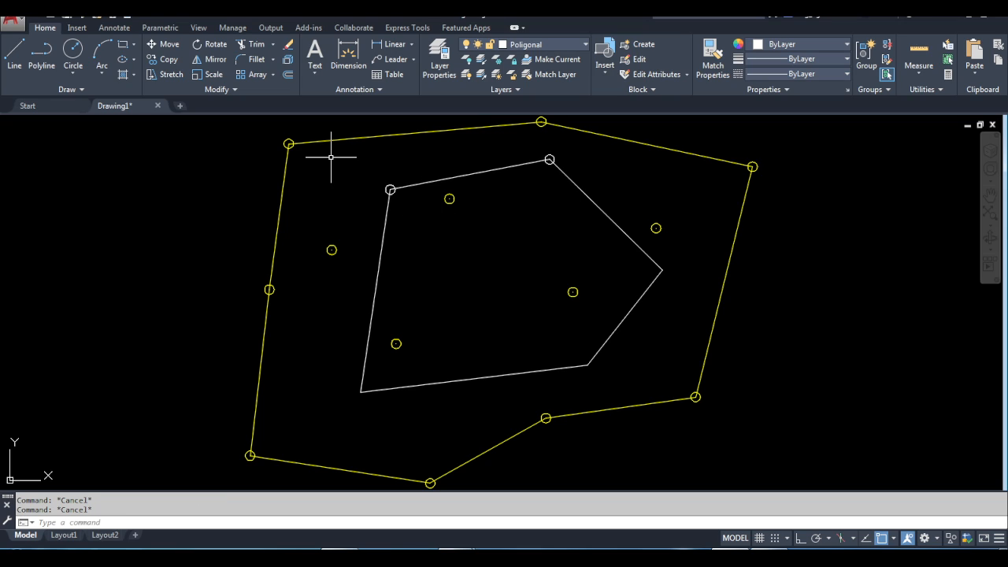
Place points on the remaining three vertices of the white inner polygon using Multiple Points
click(74, 89)
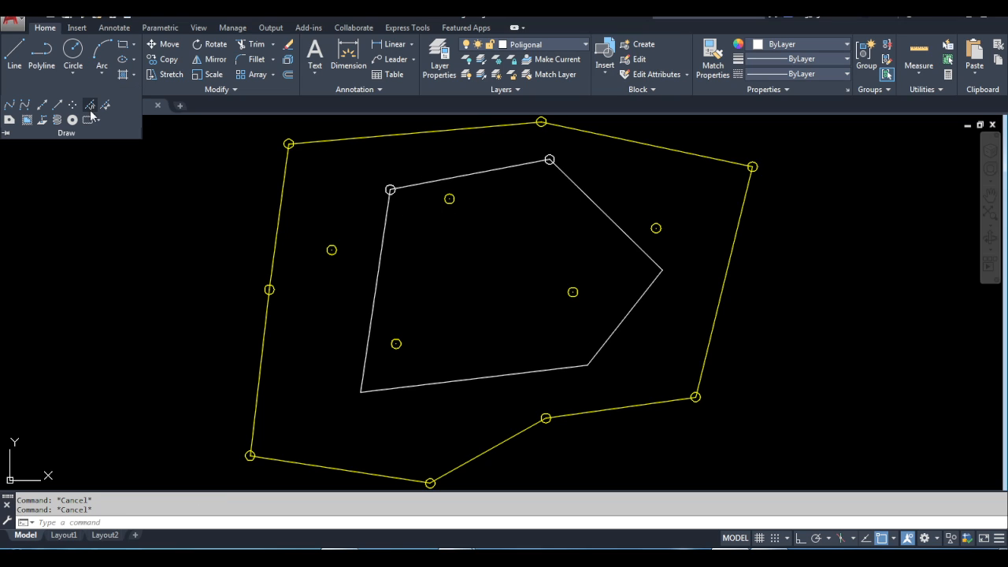
click(74, 106)
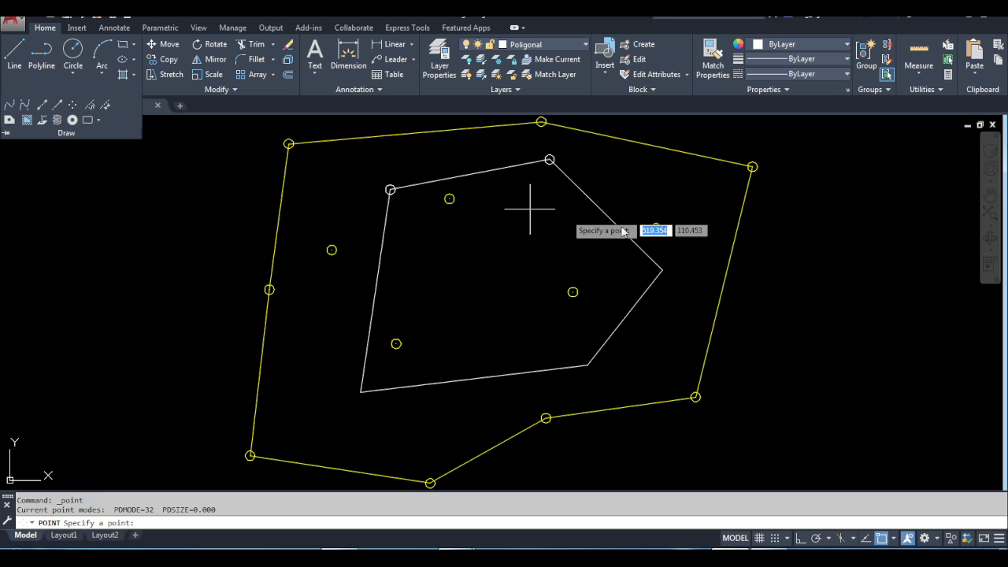
click(662, 270)
click(587, 365)
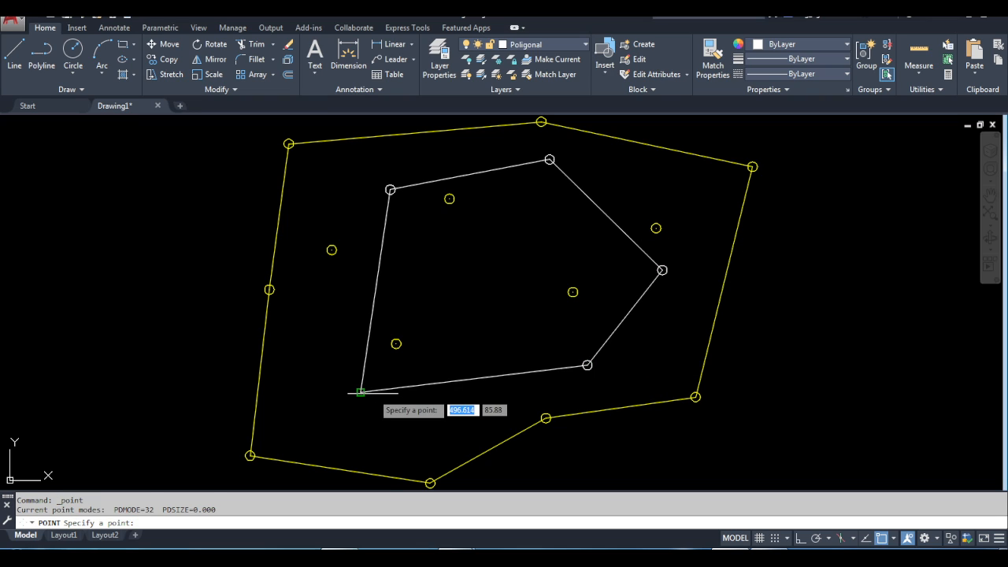
click(360, 392)
key(Escape)
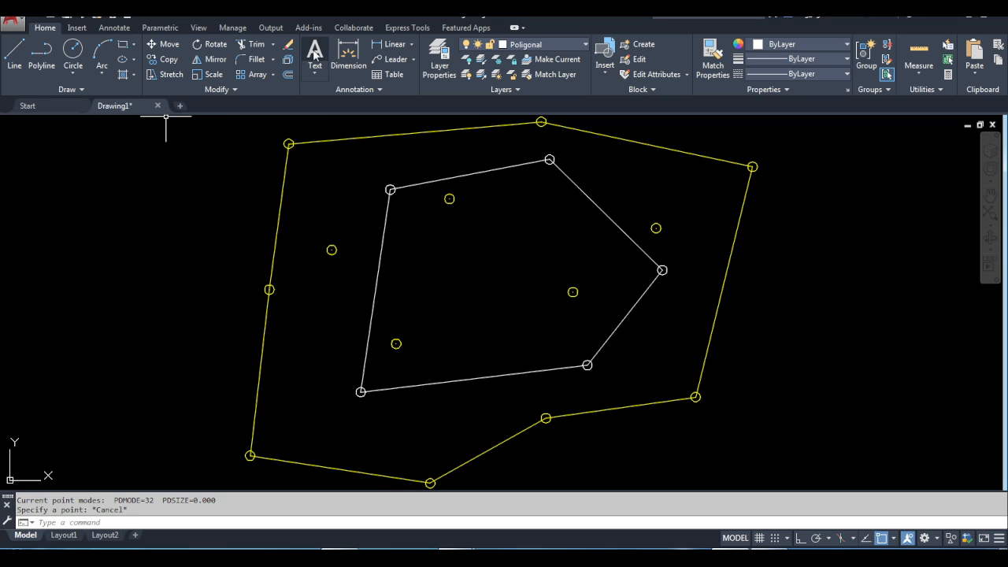
Add the multiline text label P1 just outside the white polygon's lower-left vertex
text(mt)
key(Return)
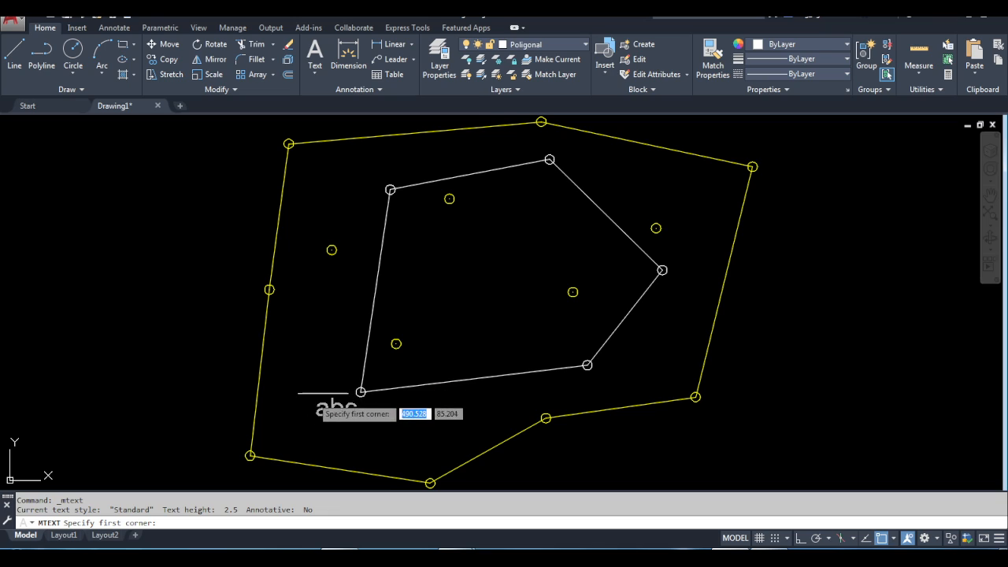
click(321, 387)
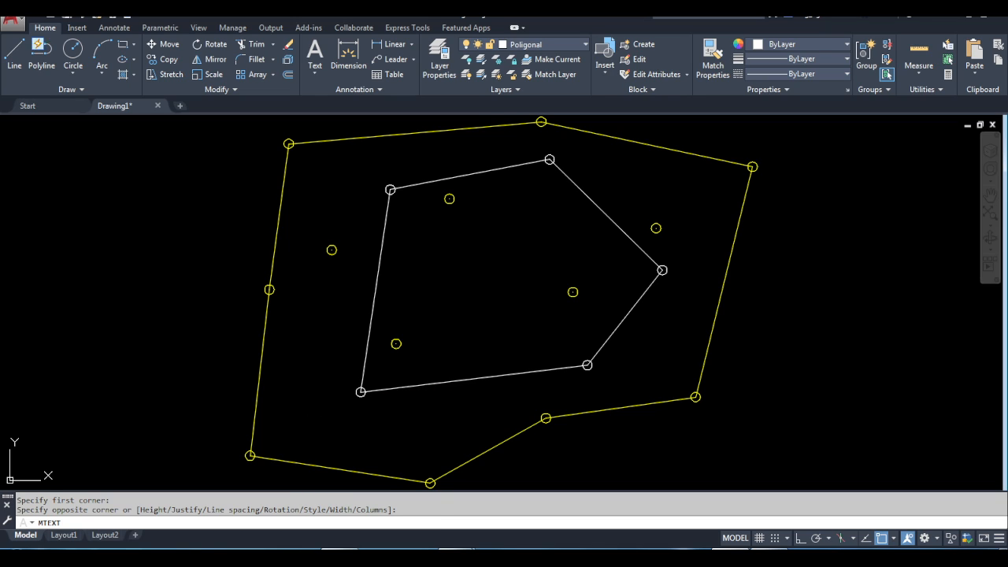
click(339, 380)
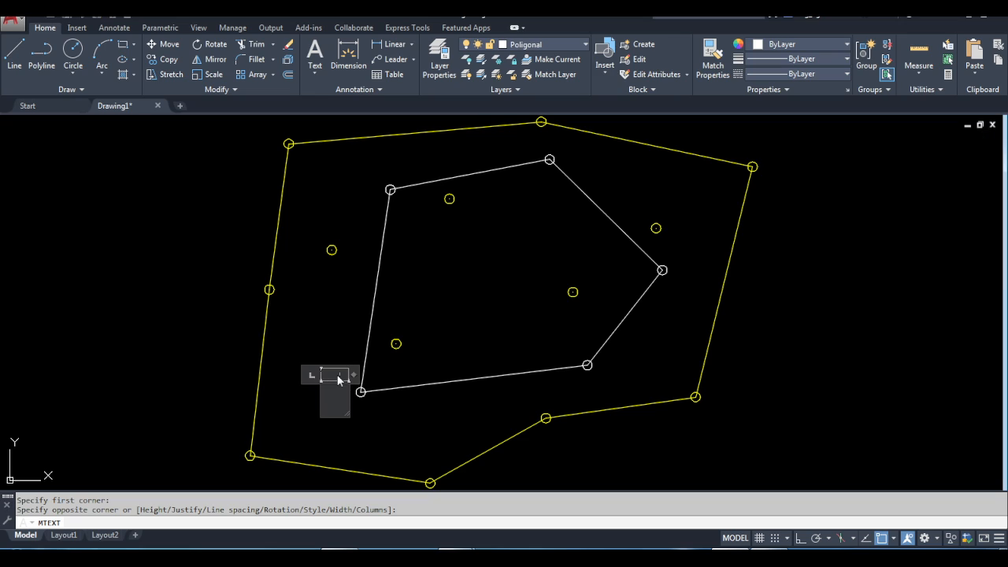
text(p)
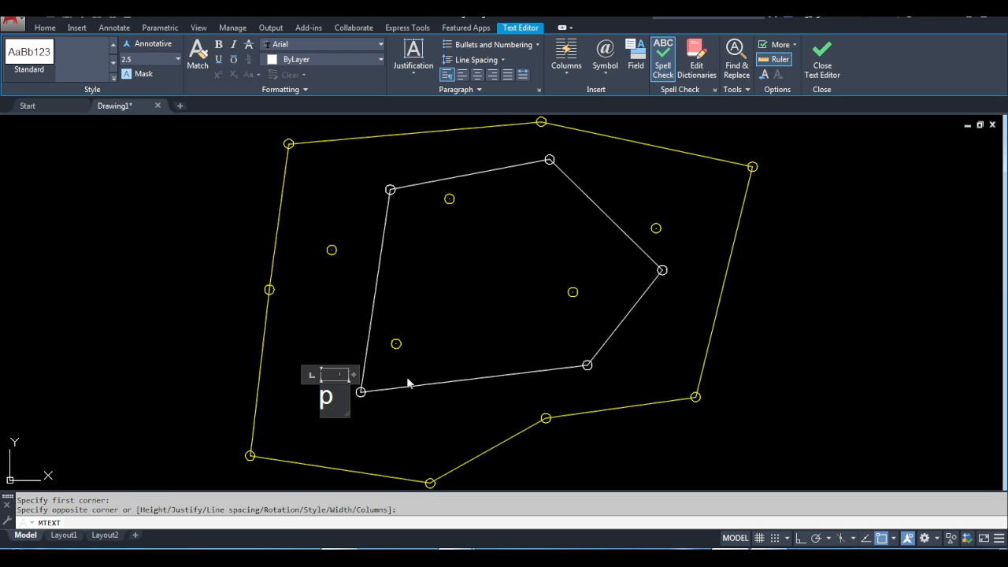
key(BackSpace)
text(P1)
click(442, 358)
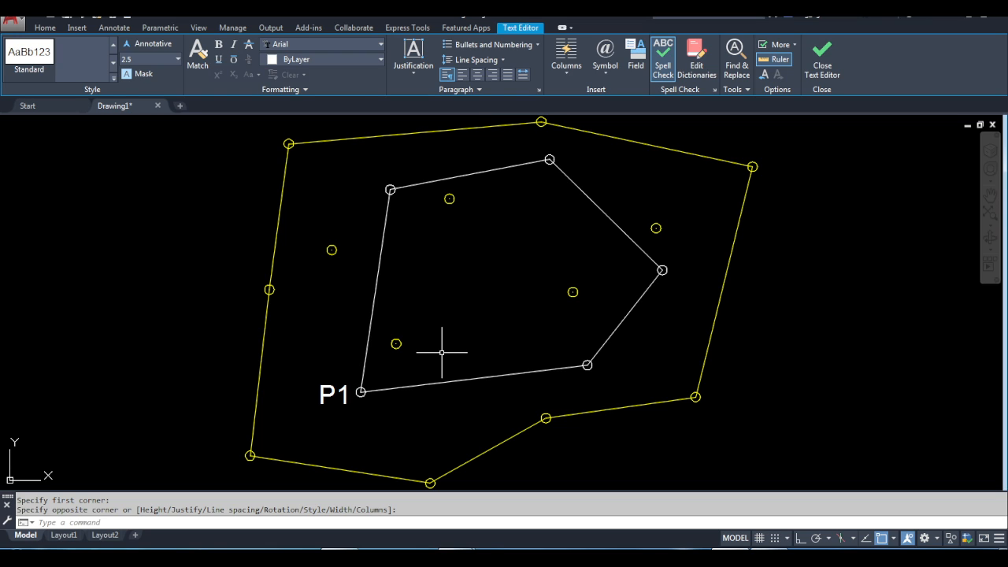
Set the text height of the P1 label to 1
double_click(334, 394)
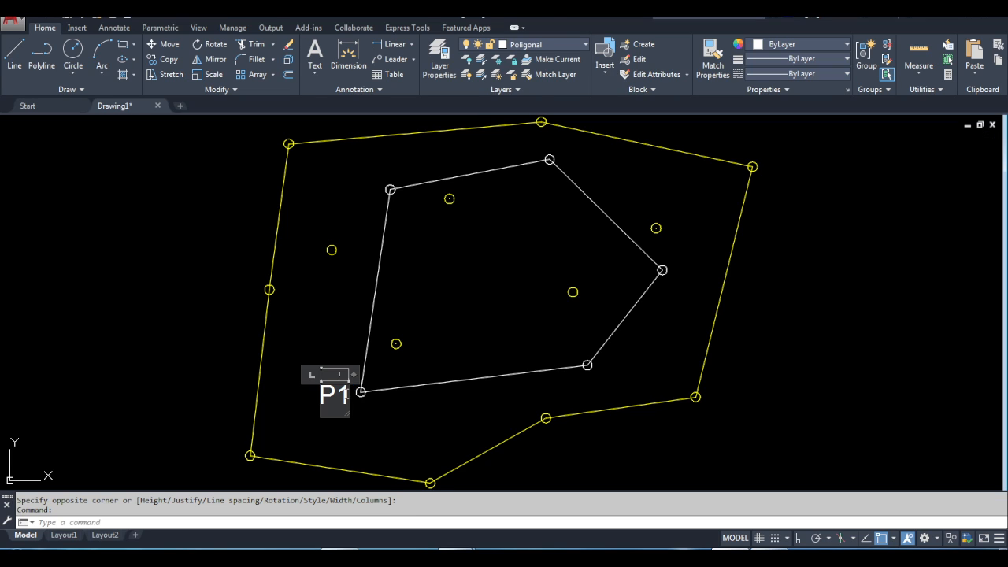
drag(319, 406, 348, 403)
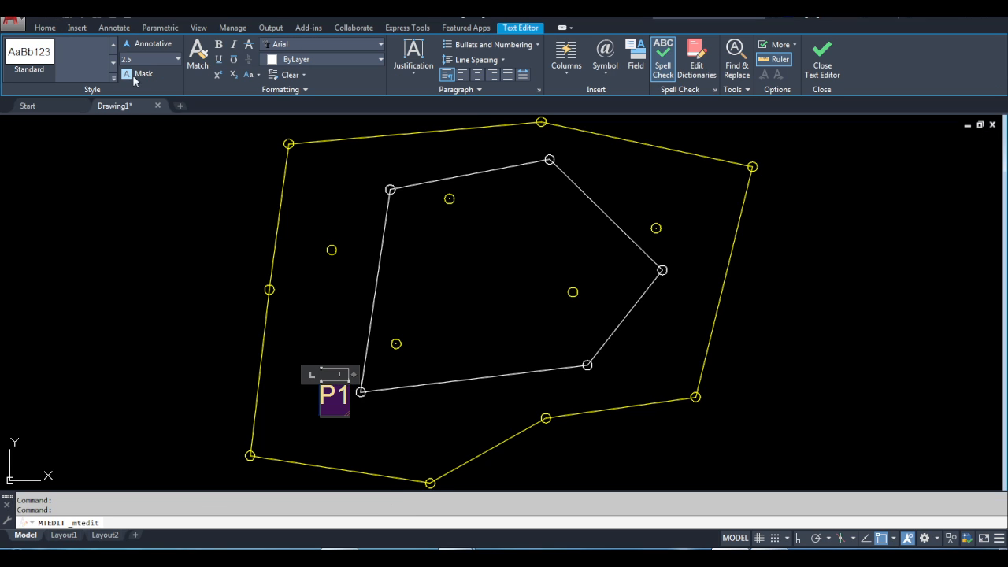
key(Return)
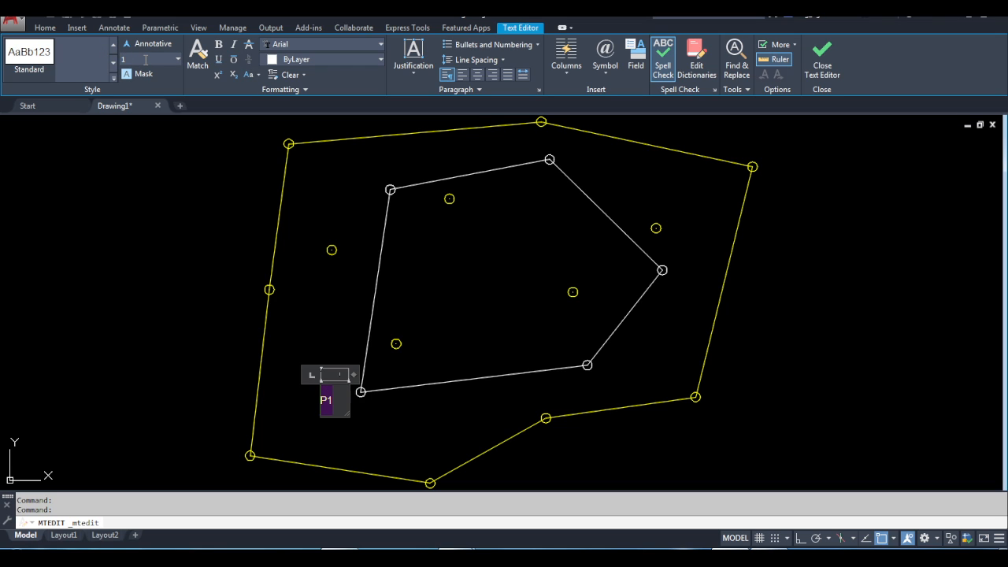
click(384, 294)
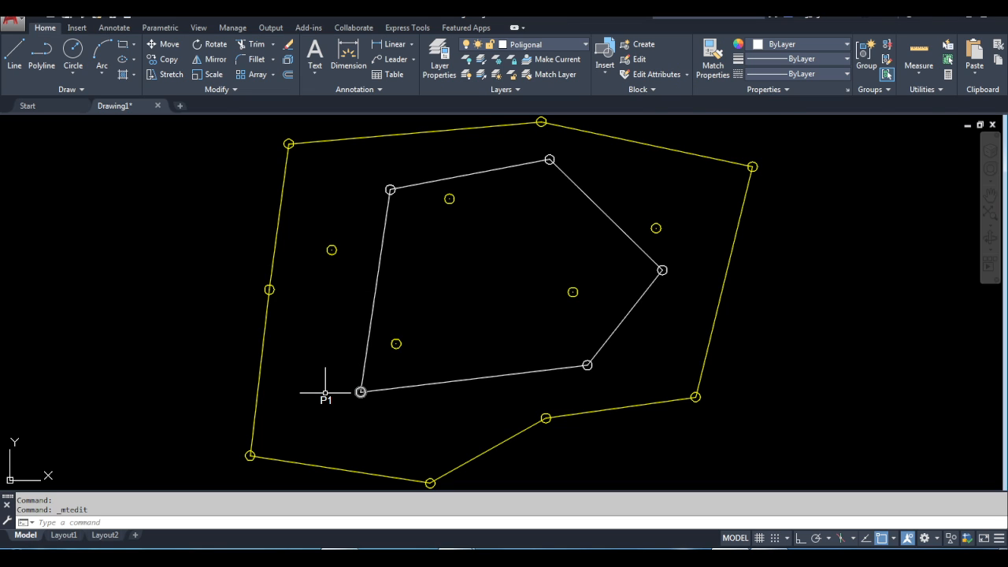
Move the P1 label closer to the white polygon's lower-left vertex
text(M)
key(Return)
click(323, 400)
key(Return)
click(326, 398)
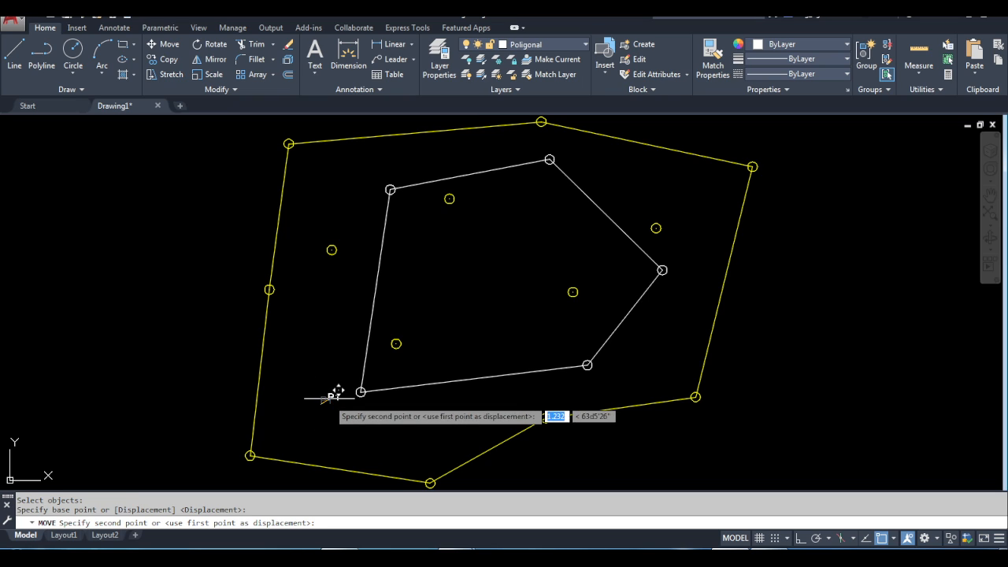
scroll(339, 391, up, 2)
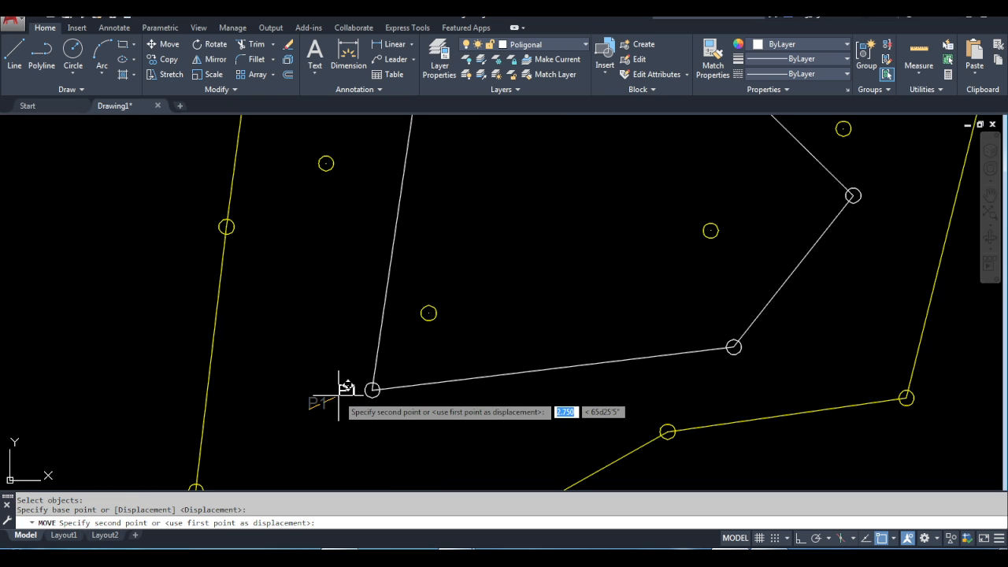
click(369, 380)
Turn off object snap and copy the P1 label beside each of the other four vertices of the white polygon
scroll(402, 426, down, 5)
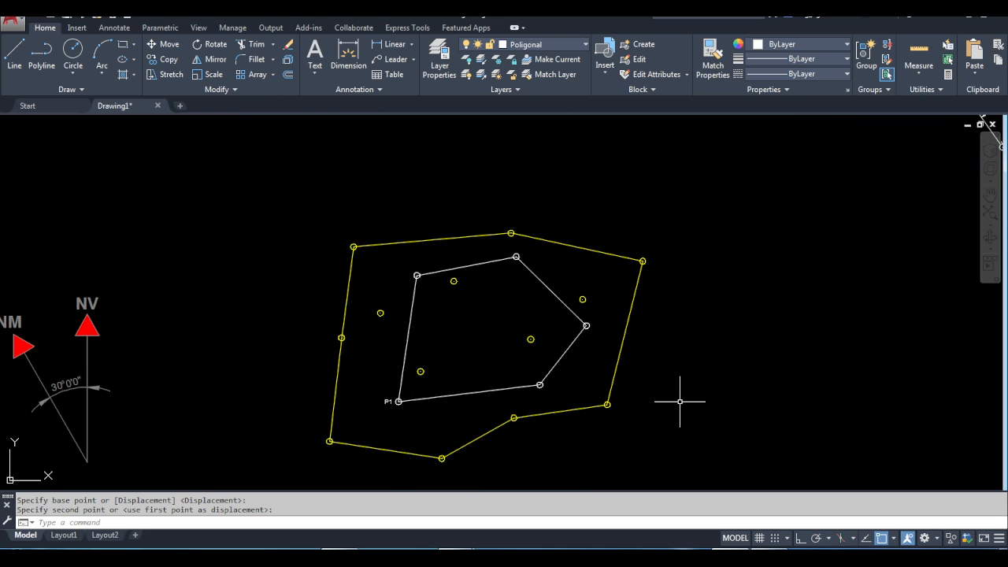
scroll(635, 307, up, 4)
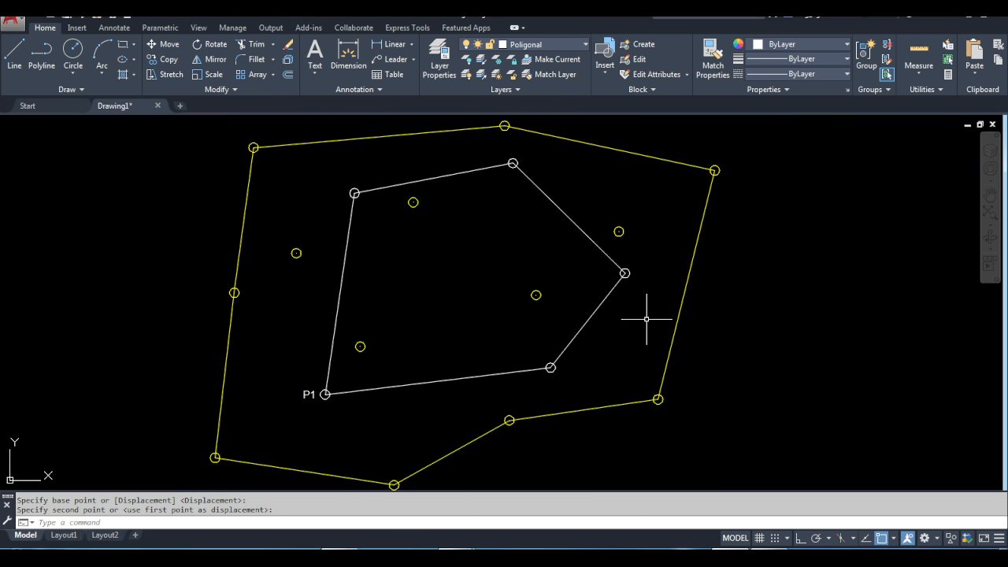
click(882, 539)
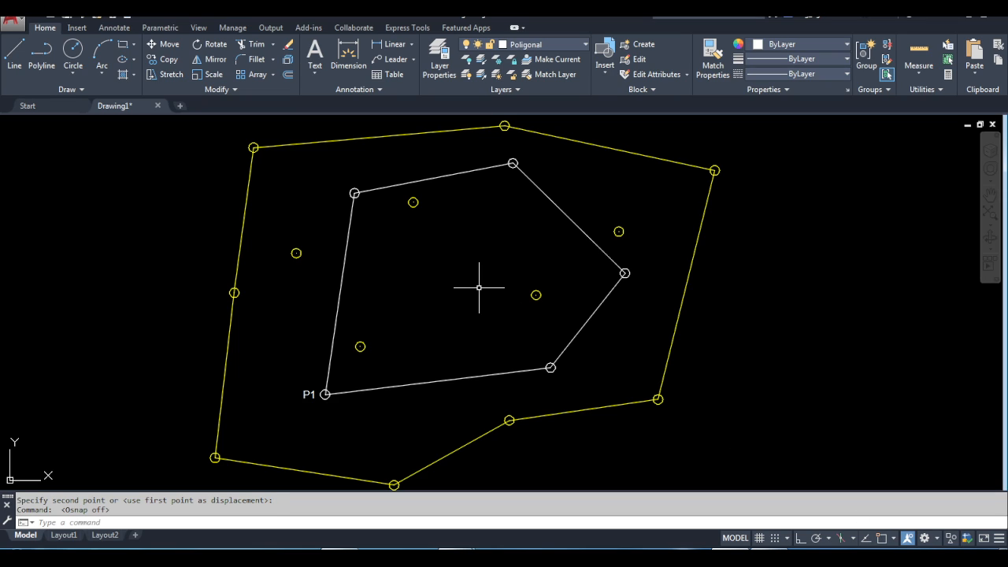
text(co)
key(Return)
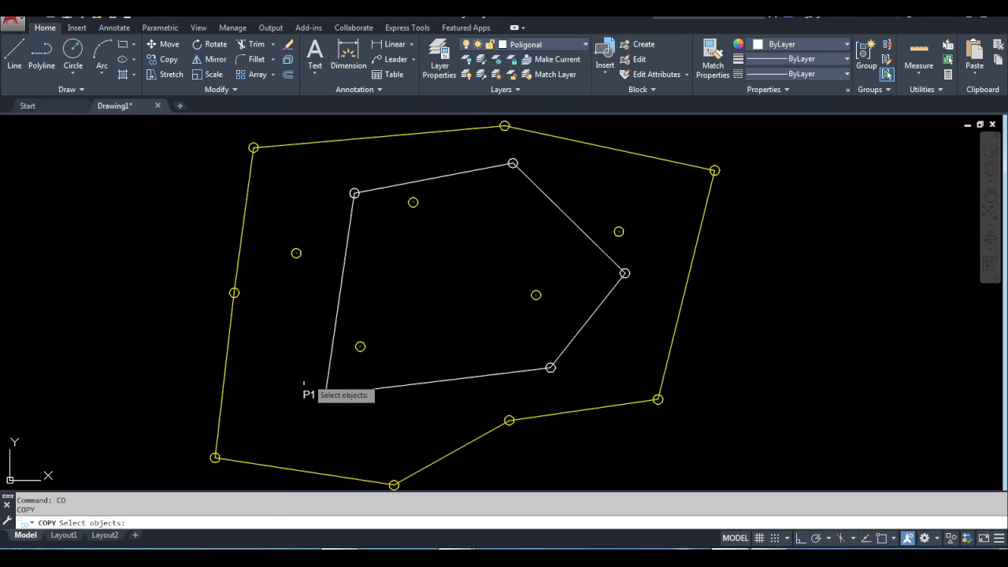
click(307, 394)
key(Return)
click(310, 392)
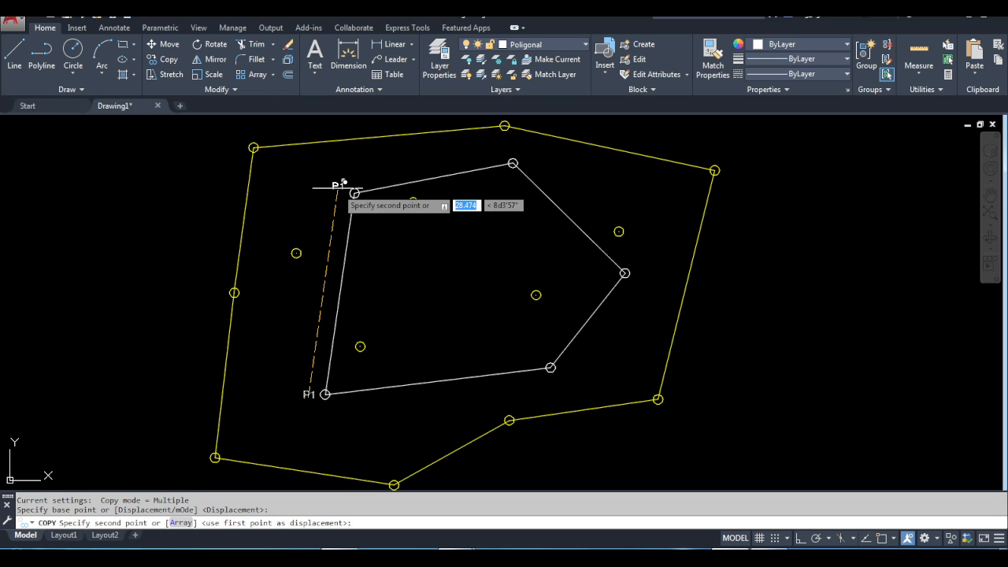
click(342, 185)
click(524, 158)
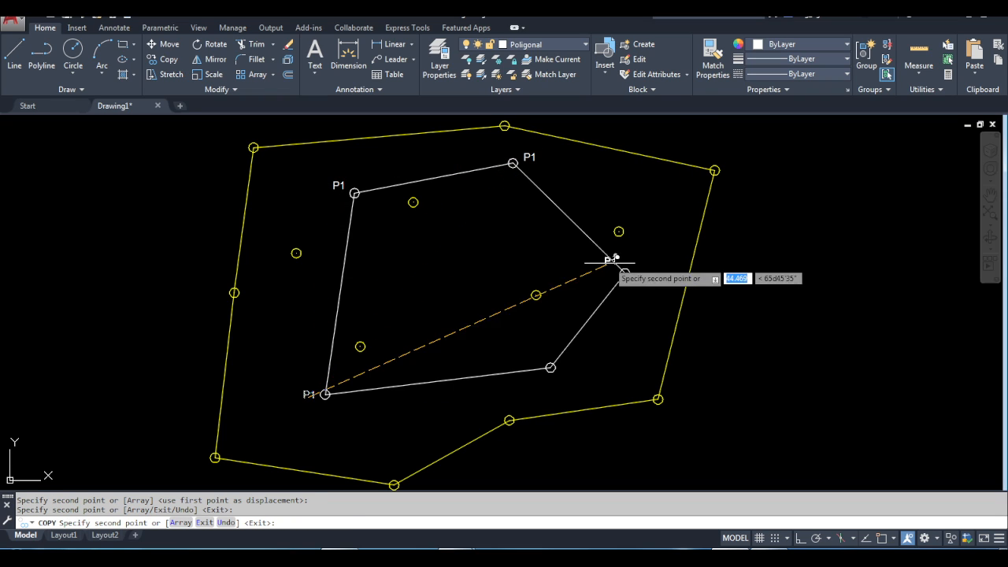
click(638, 282)
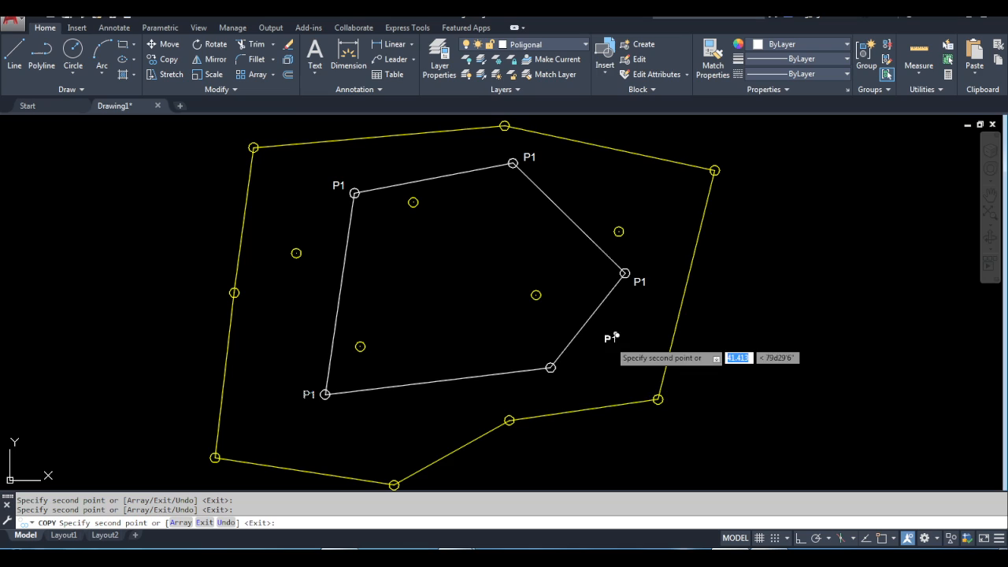
click(554, 380)
key(Escape)
Change the copied label at the white polygon's upper-left vertex to P2 and the one at its top vertex to P3
click(341, 187)
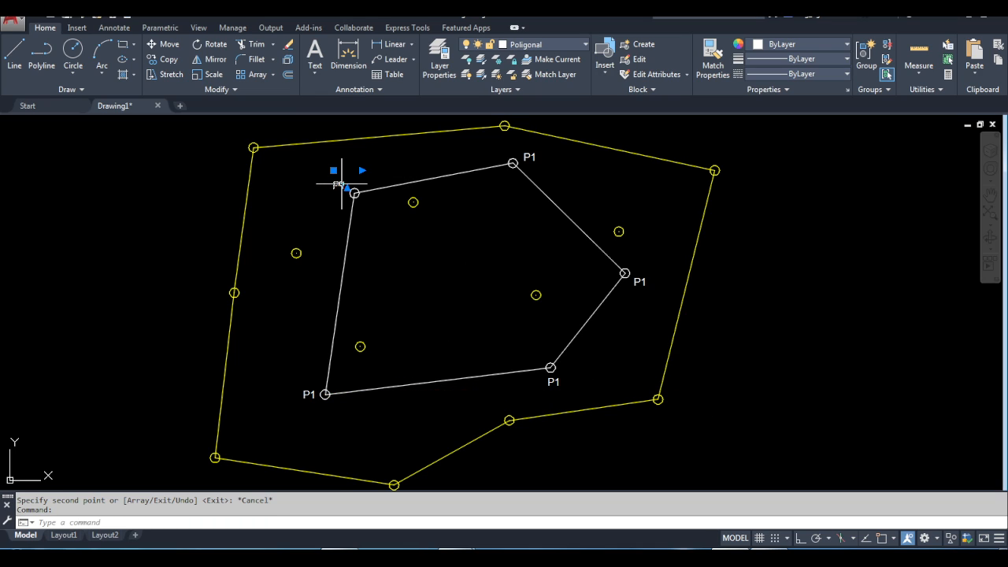
double_click(341, 186)
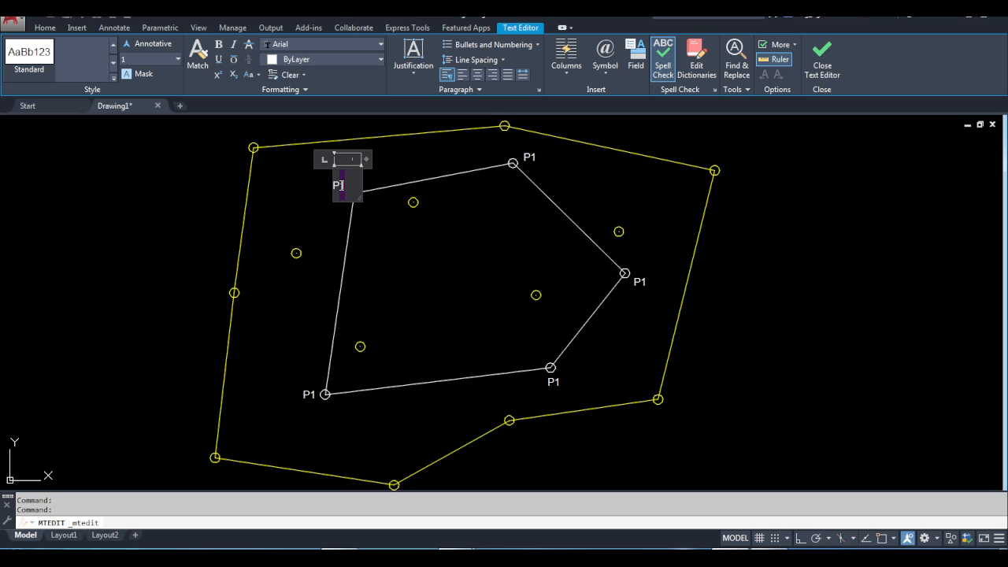
text(2)
click(529, 156)
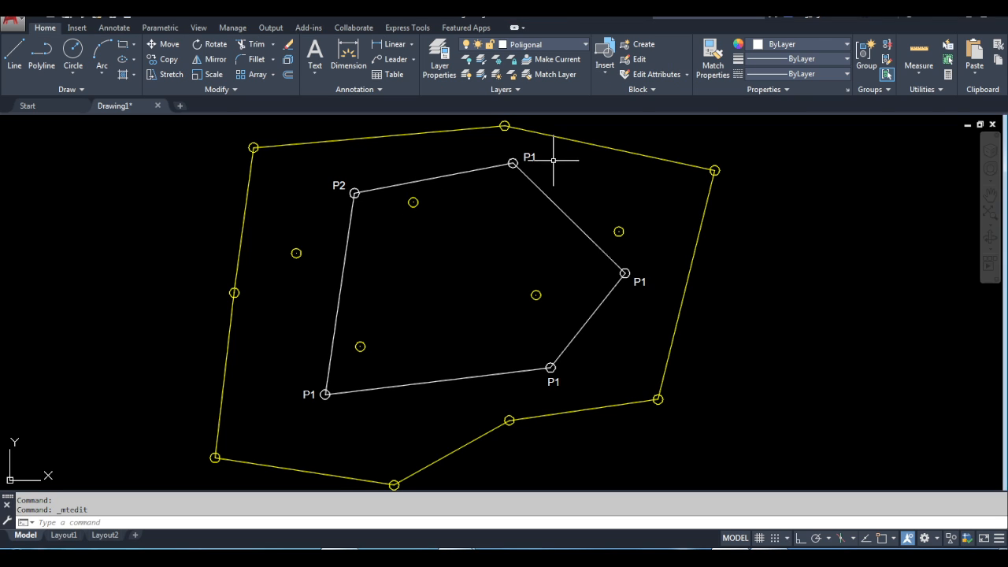
double_click(530, 156)
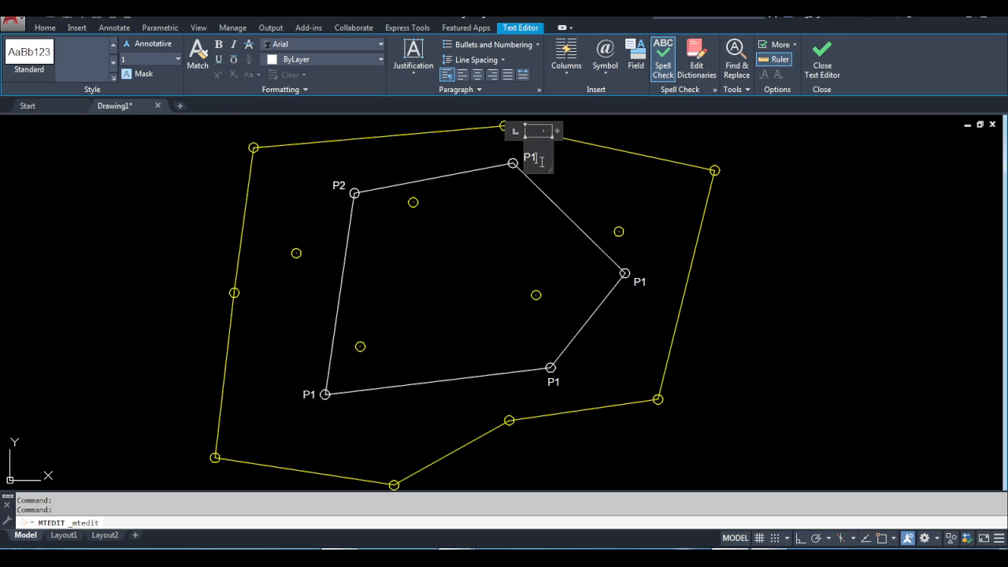
drag(539, 158, 532, 160)
text(3)
click(590, 197)
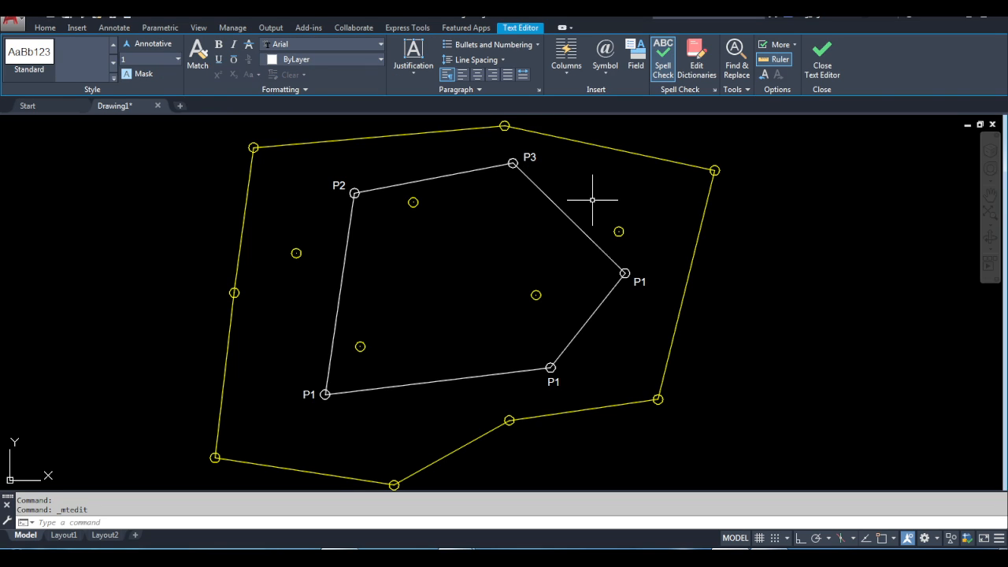
Change the copied label at the white polygon's rightmost vertex to P4 and the one at its lower-right vertex to P5
click(641, 282)
double_click(643, 283)
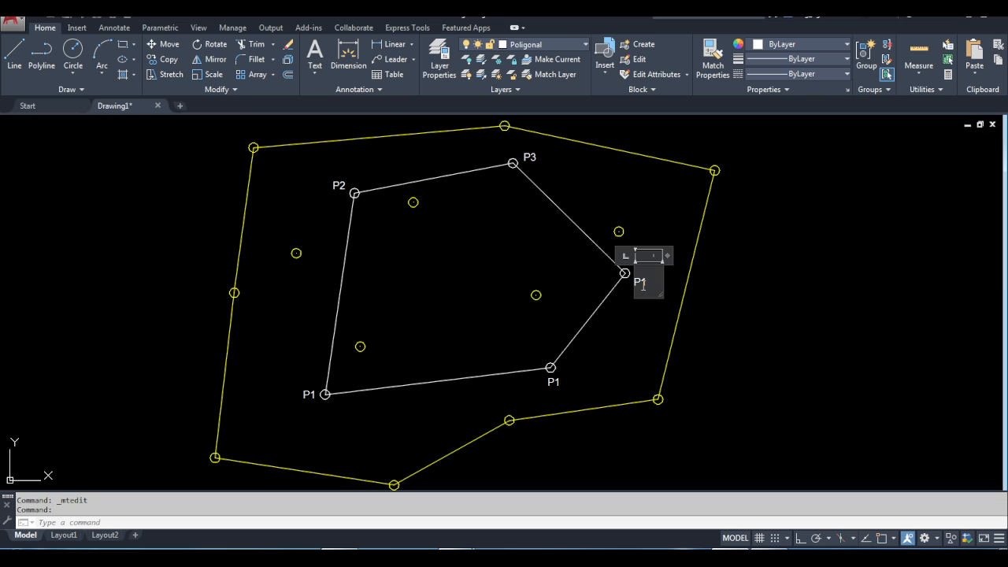
text(4)
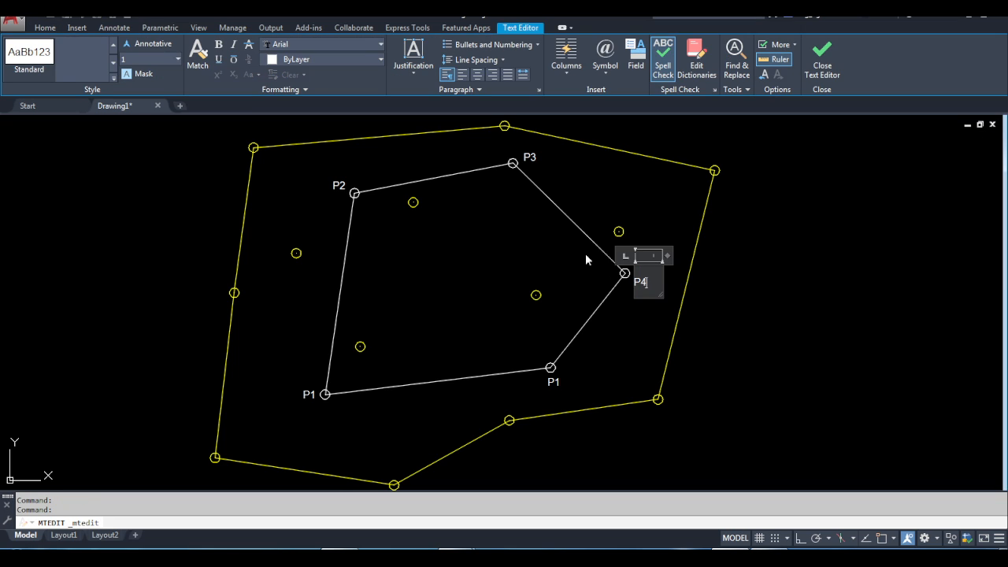
click(584, 358)
click(554, 381)
double_click(556, 383)
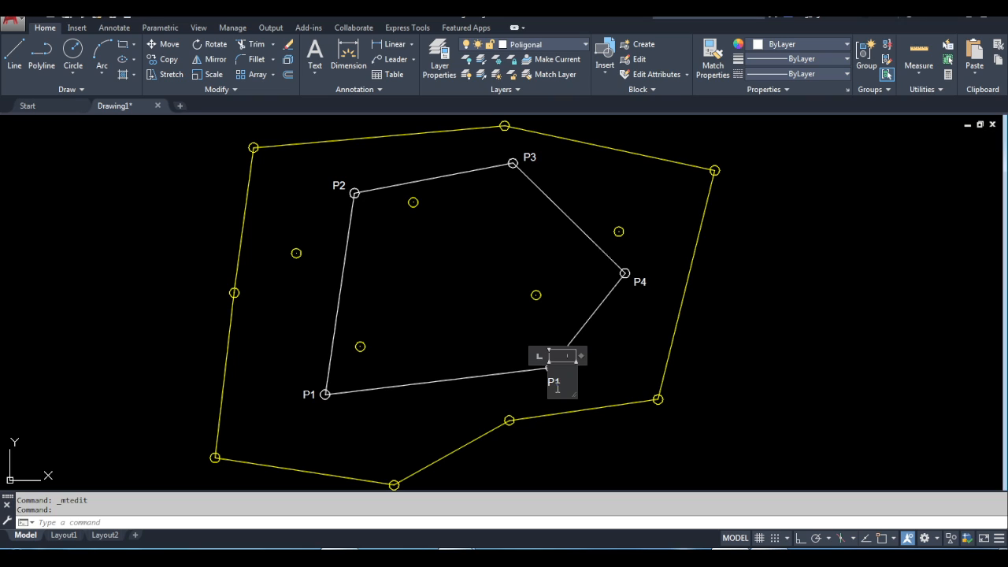
text(5)
click(417, 197)
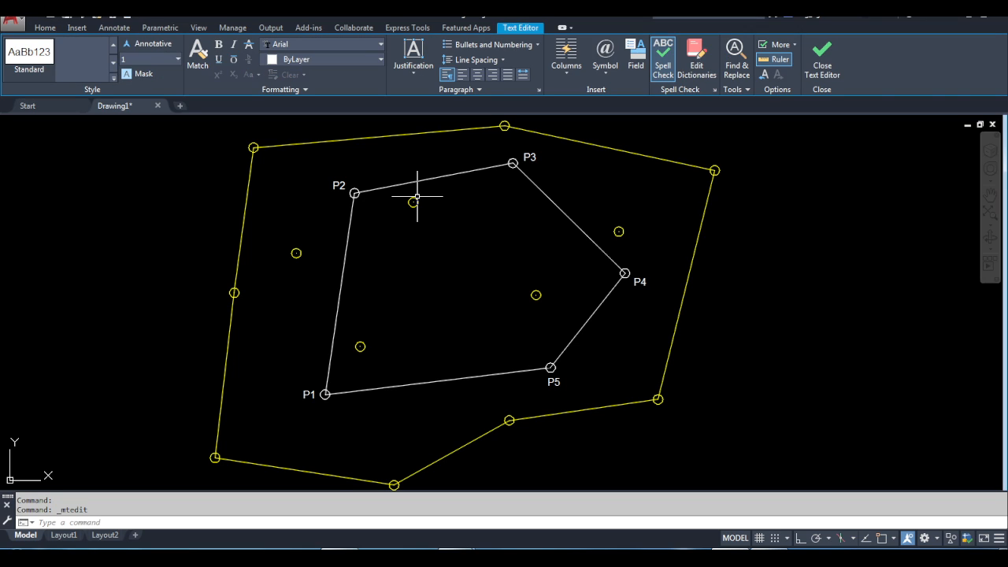
text(co)
key(Return)
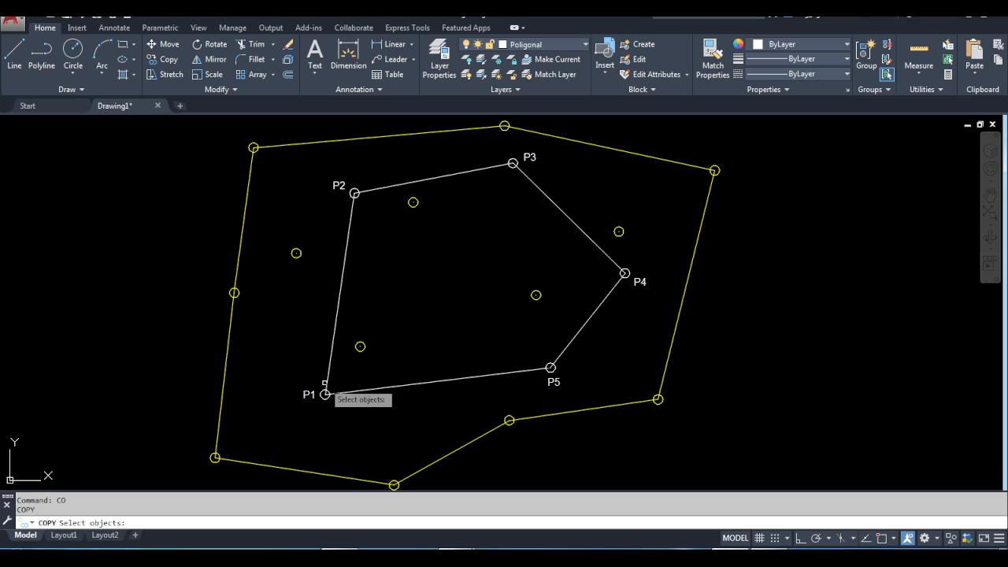
click(309, 394)
key(Return)
click(326, 394)
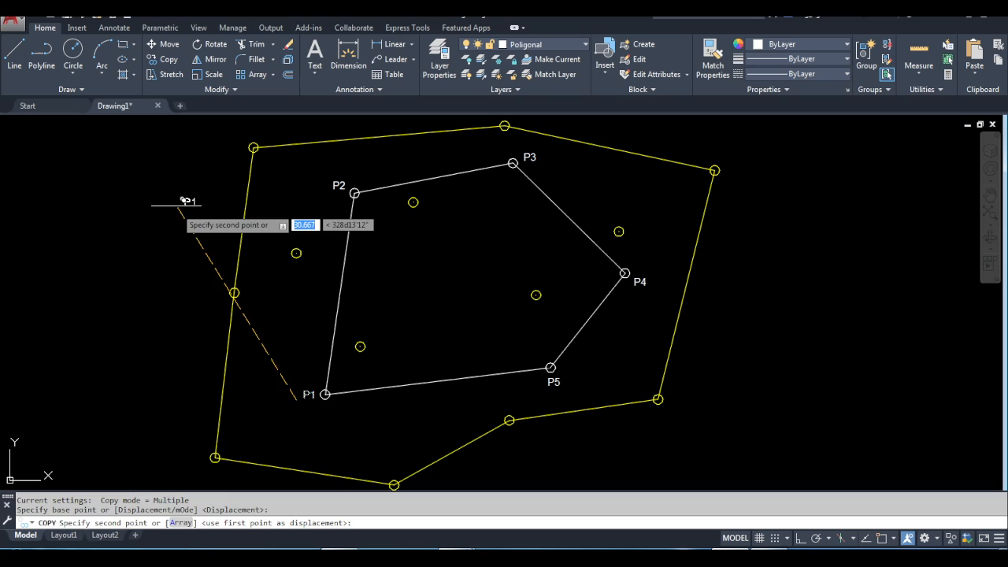
key(Escape)
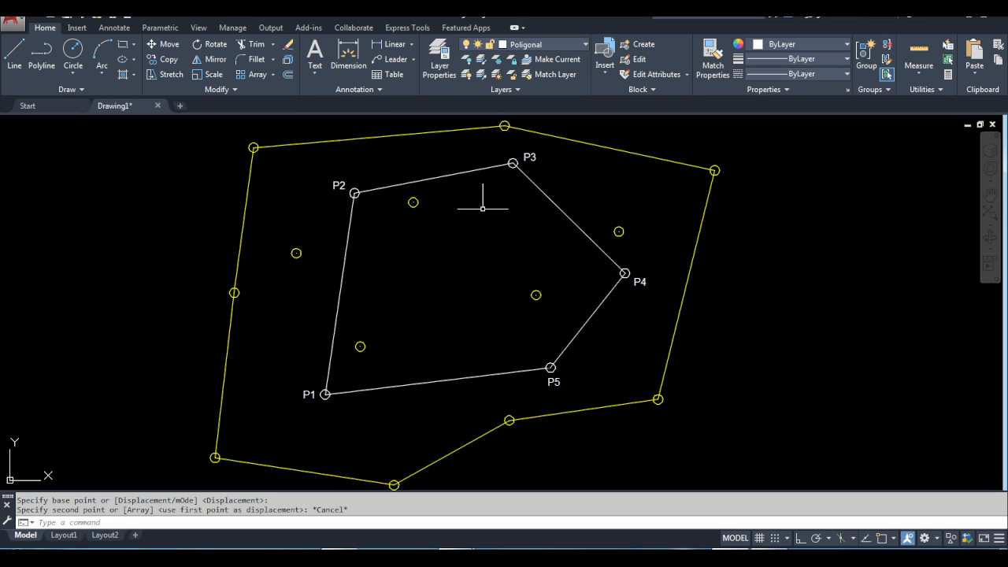
Draw a rectangle inside the white polygon by area, with an area of 100 and a length of 10
click(335, 141)
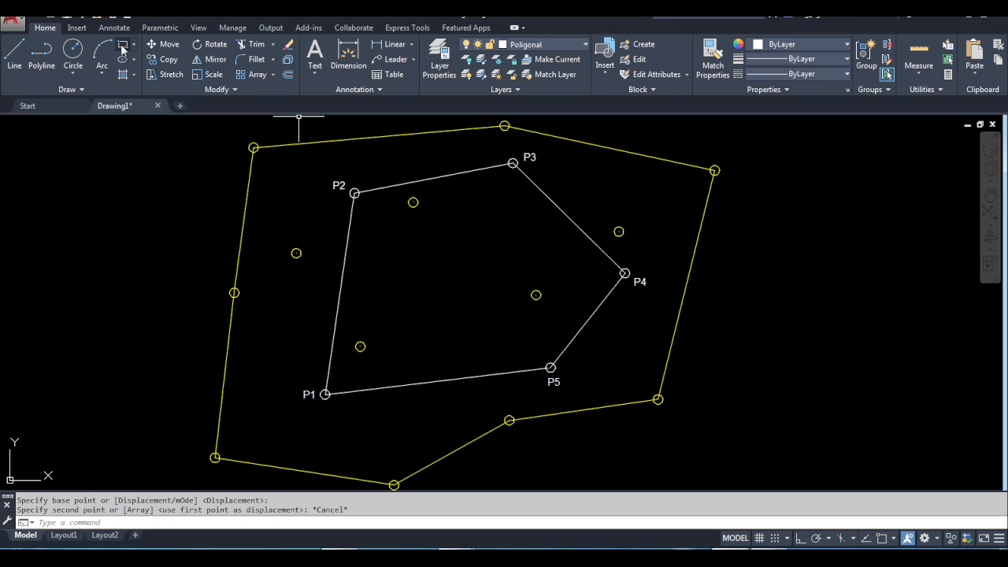
click(414, 269)
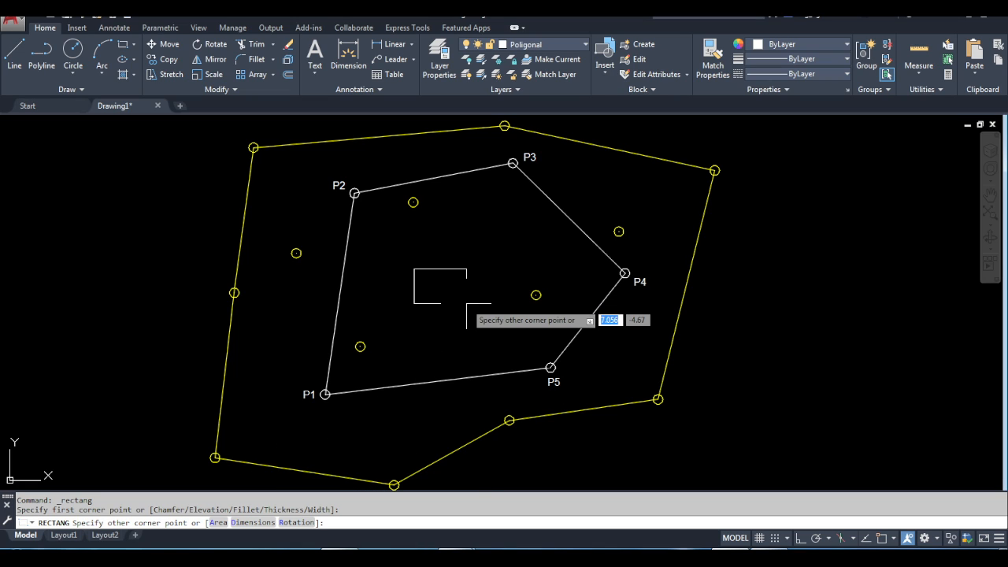
click(219, 523)
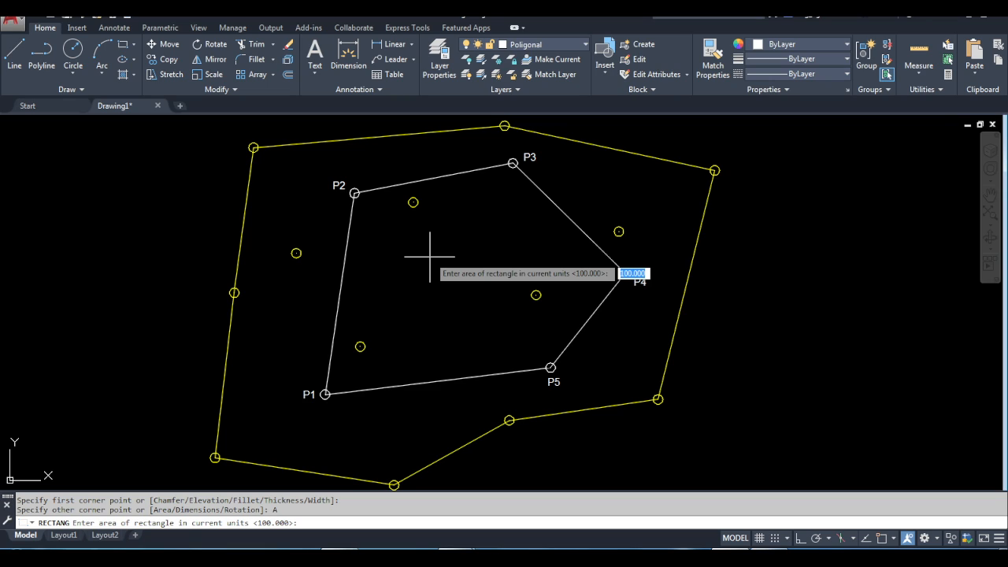
text(100)
key(Return)
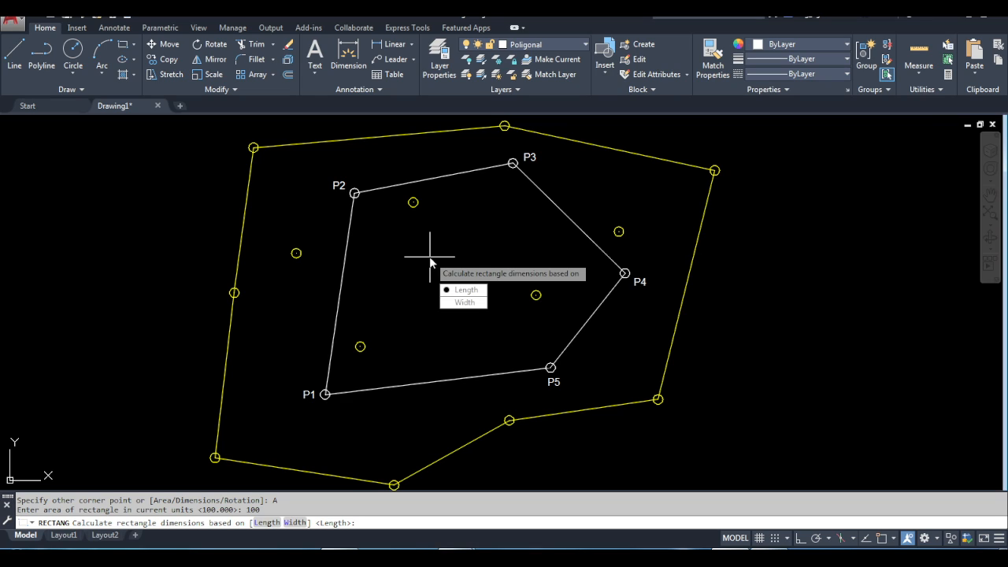
key(Return)
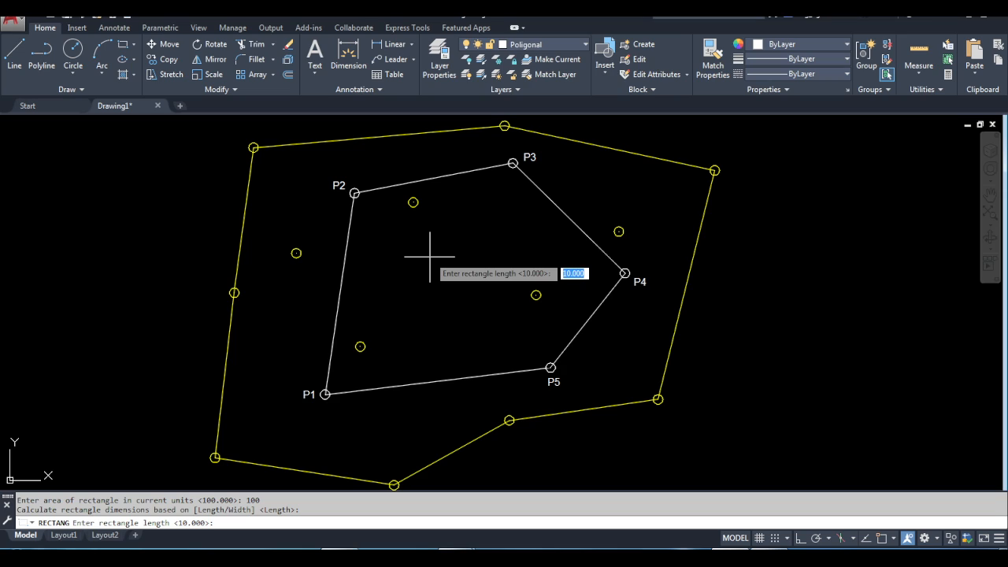
key(Return)
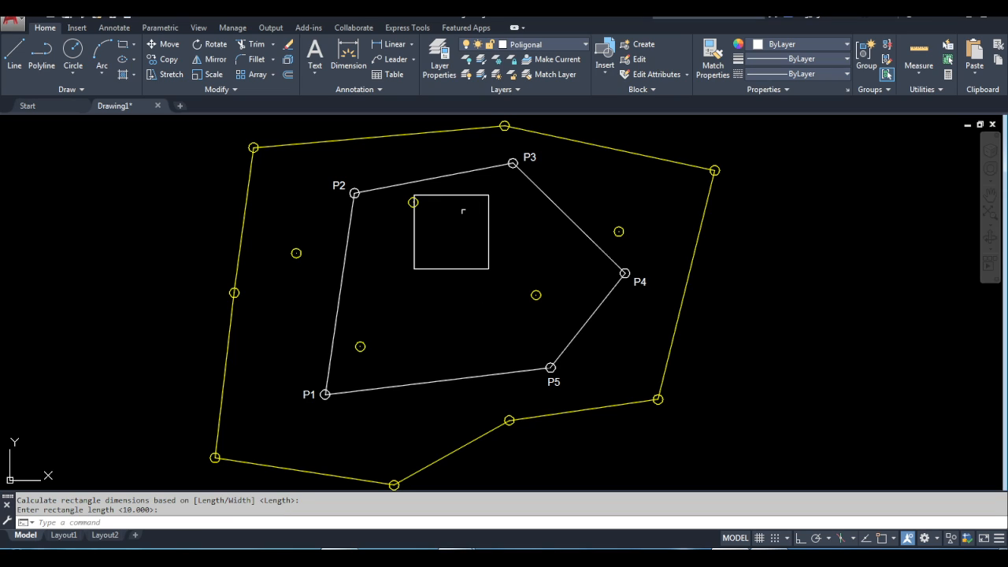
text(m)
key(Return)
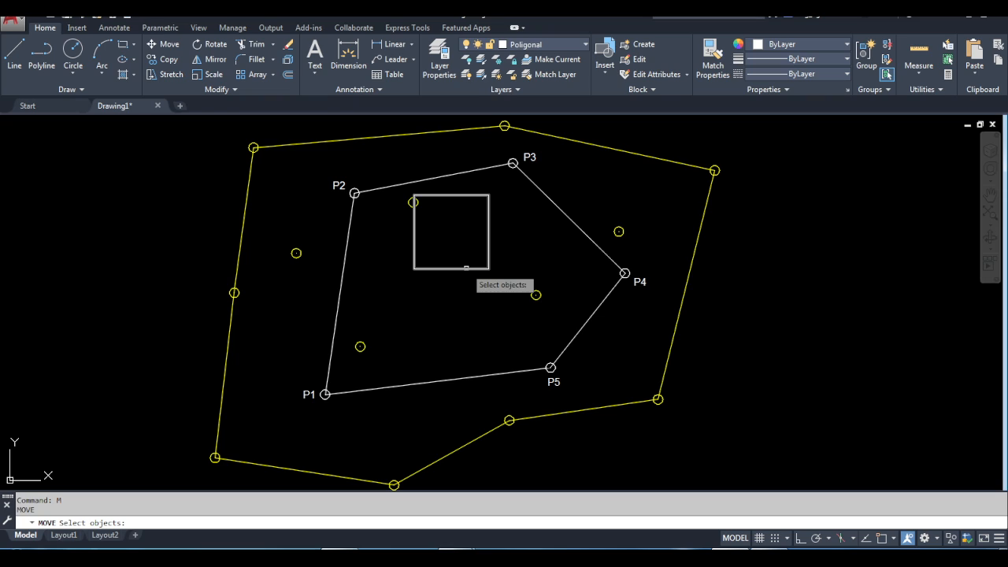
click(466, 269)
key(Return)
click(466, 269)
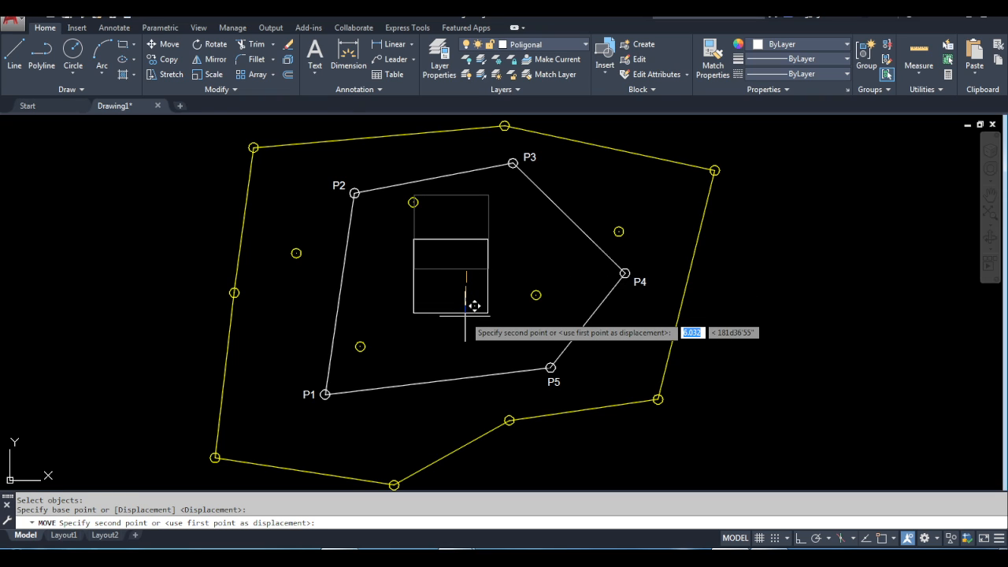
key(Escape)
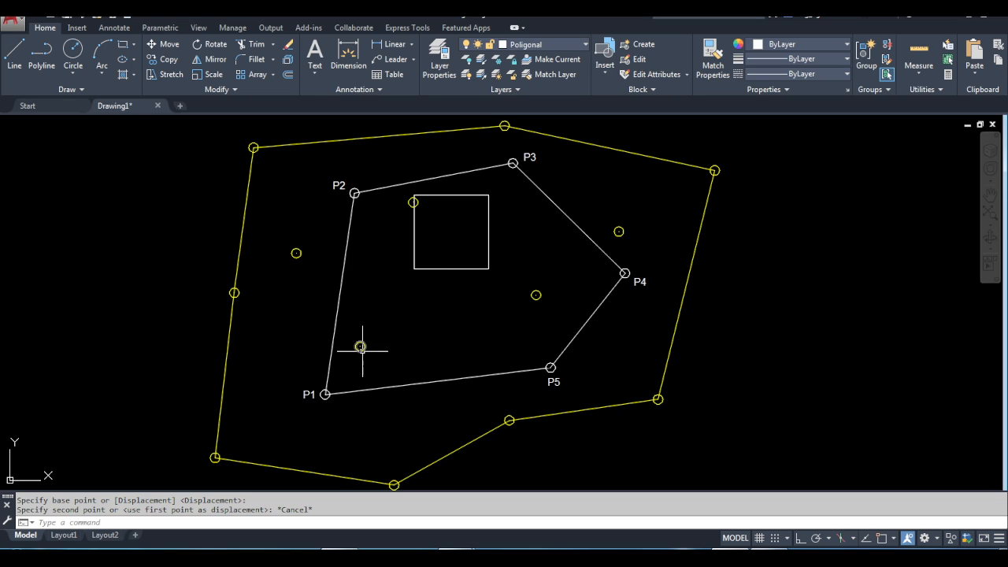
Turn on object snap and move the square so its lower-left corner sits on the yellow point nearest P1
key(Return)
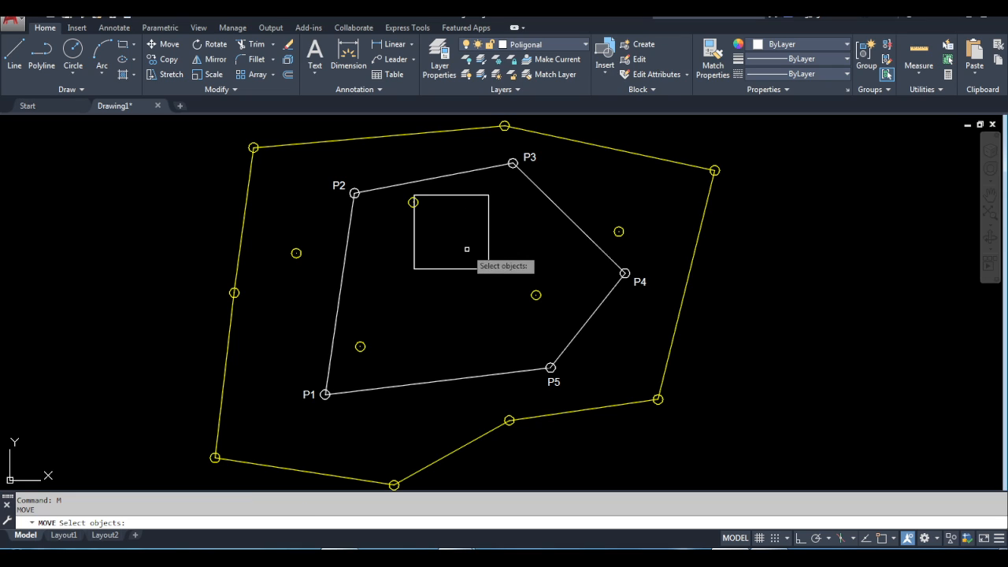
click(463, 268)
key(Return)
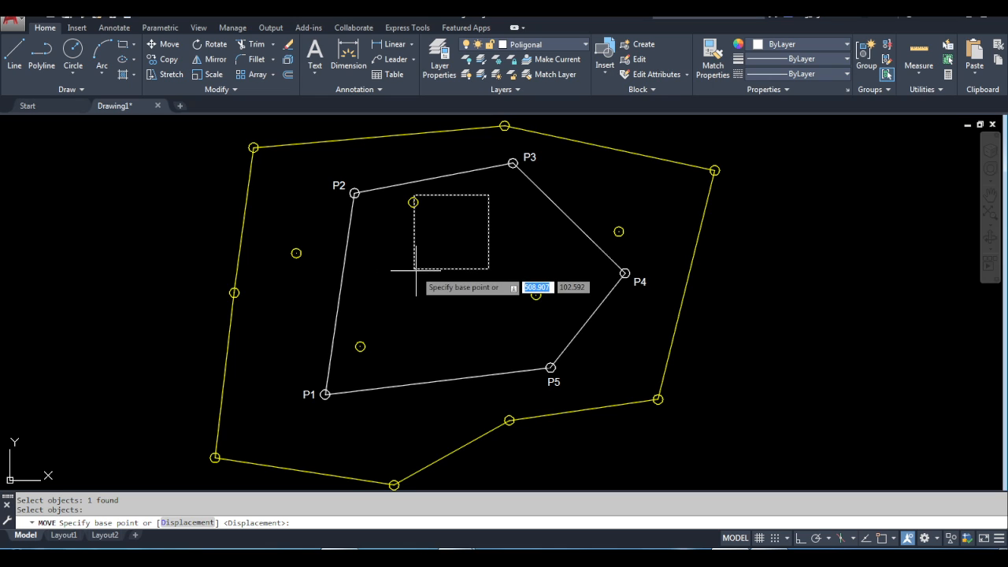
click(883, 538)
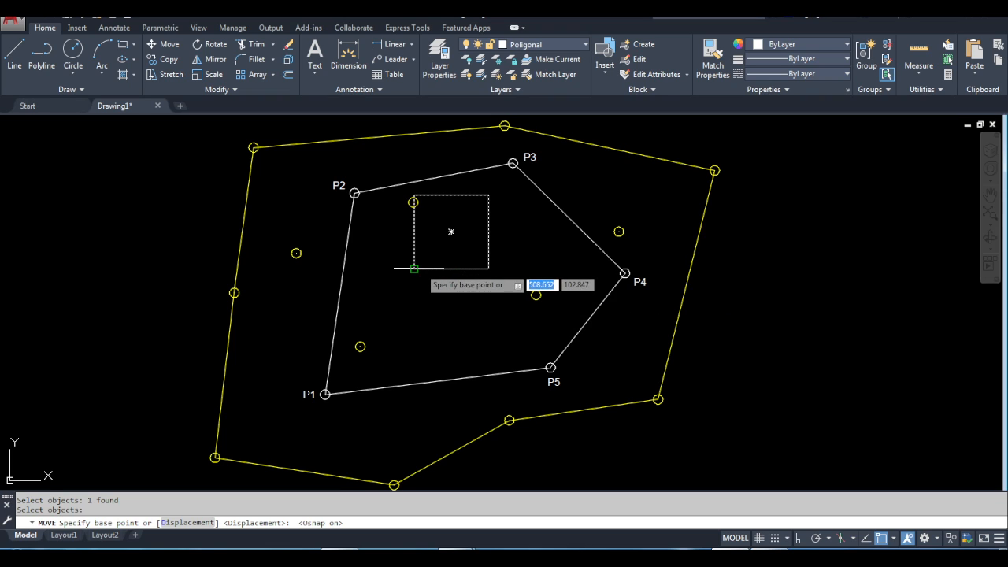
click(413, 269)
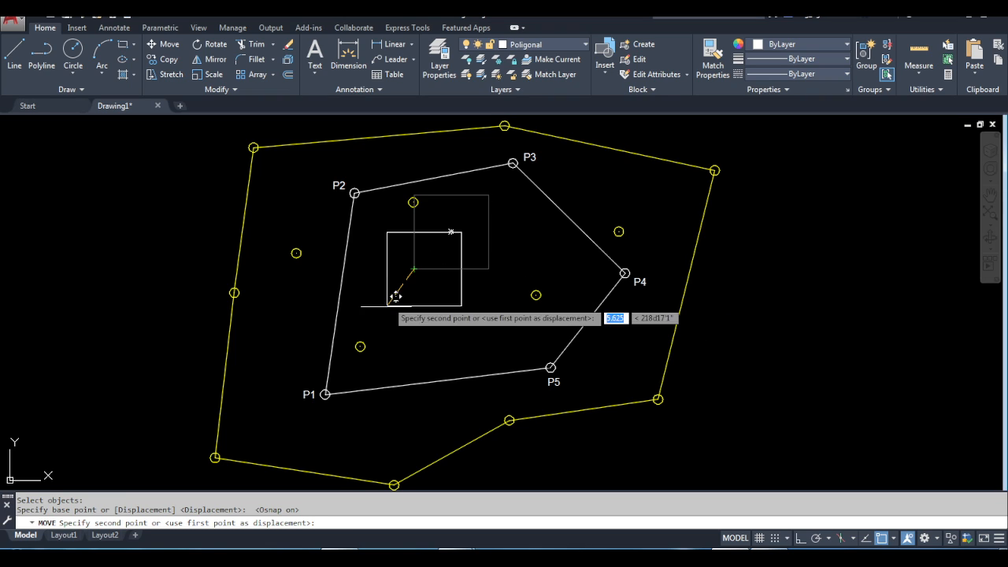
click(361, 344)
key(Escape)
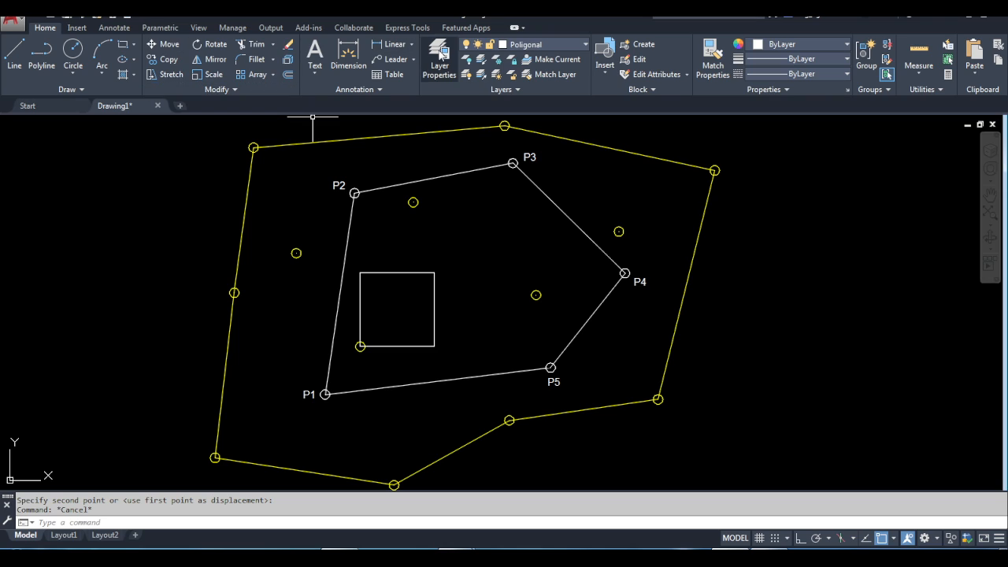
Create a red layer named Linhas_Locação and make it the current layer
click(442, 54)
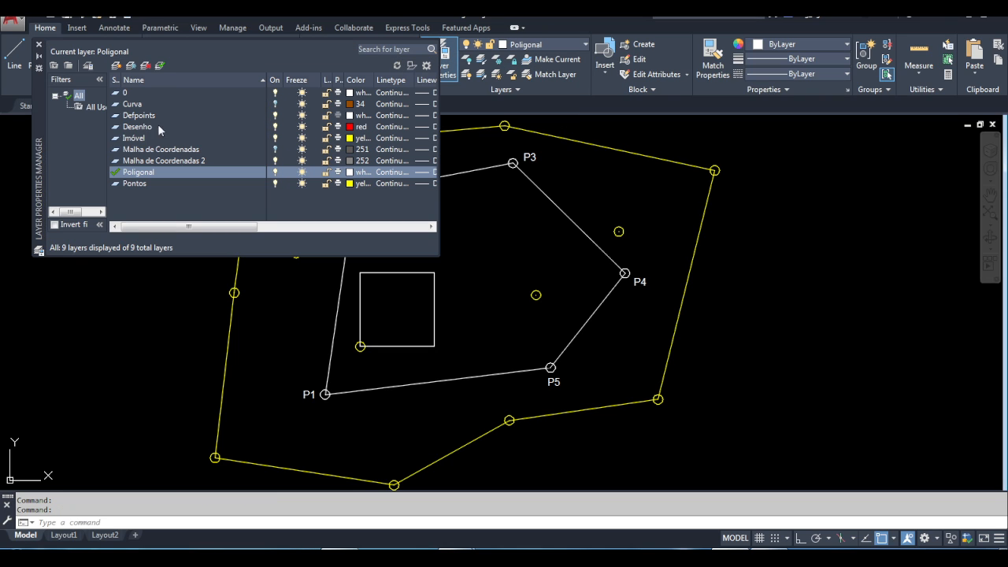
click(118, 66)
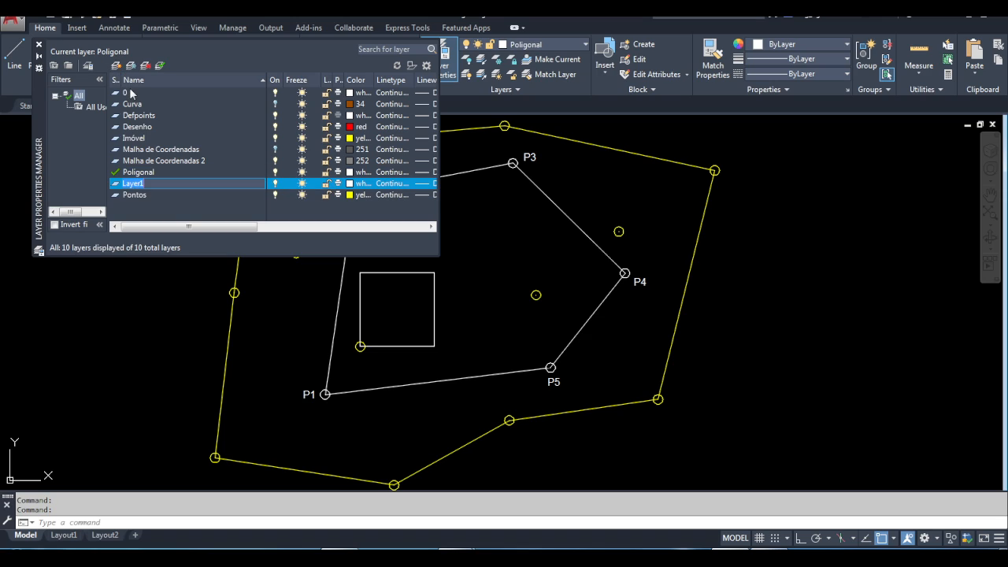
text(I)
click(351, 183)
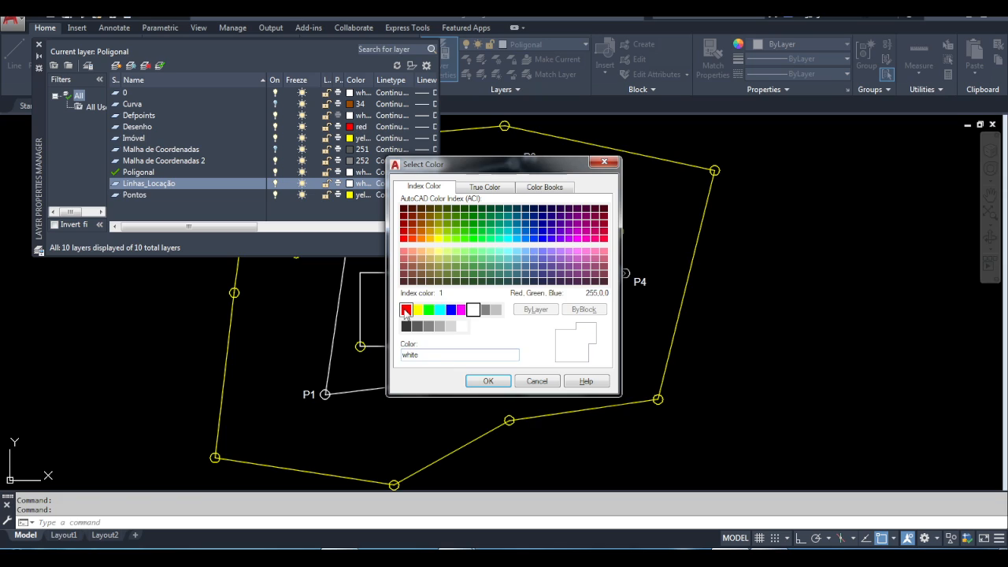
click(406, 309)
click(488, 380)
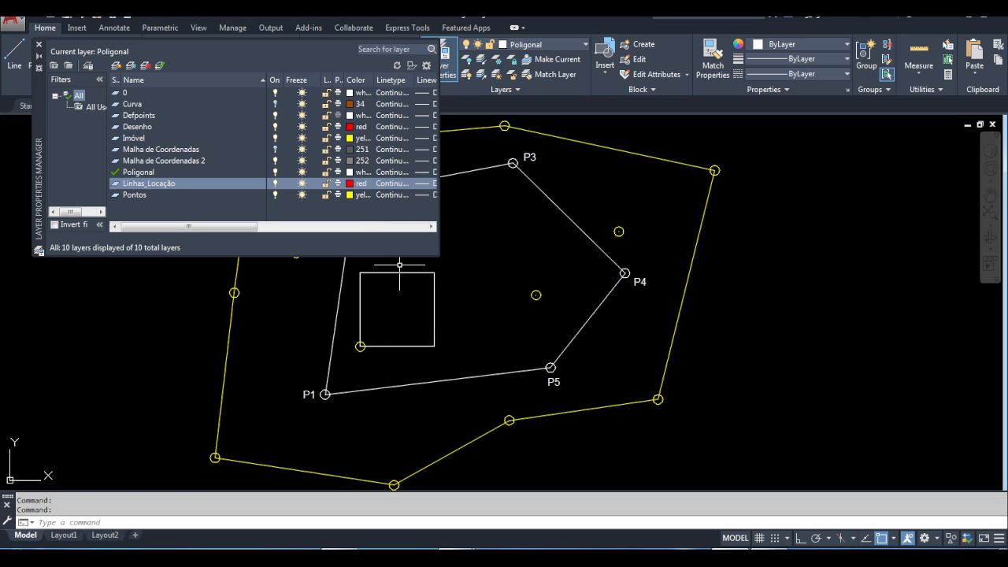
click(161, 67)
click(38, 44)
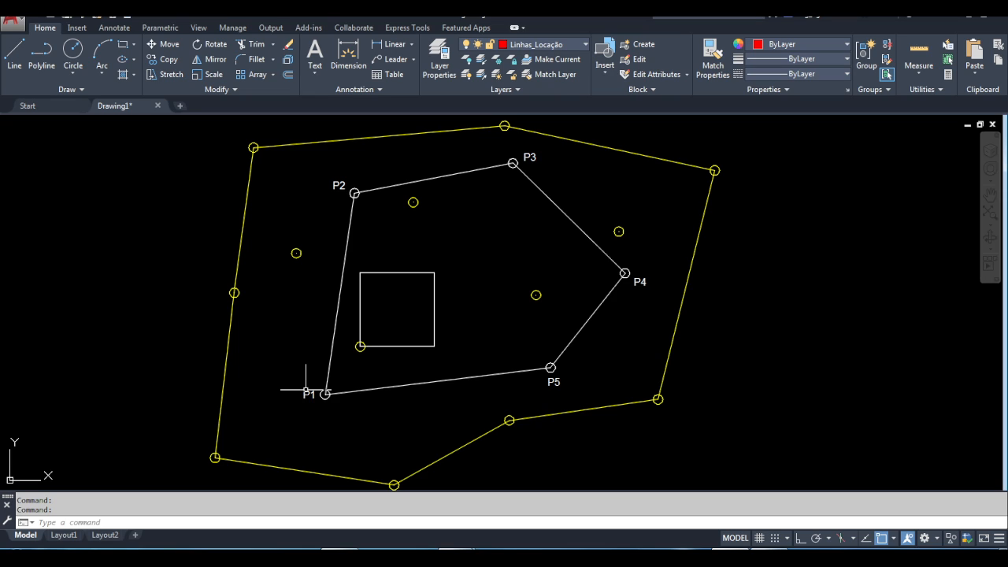
Draw one line between the square's lower-left corner and P1, and another from P2 to the square's upper-left corner
click(14, 54)
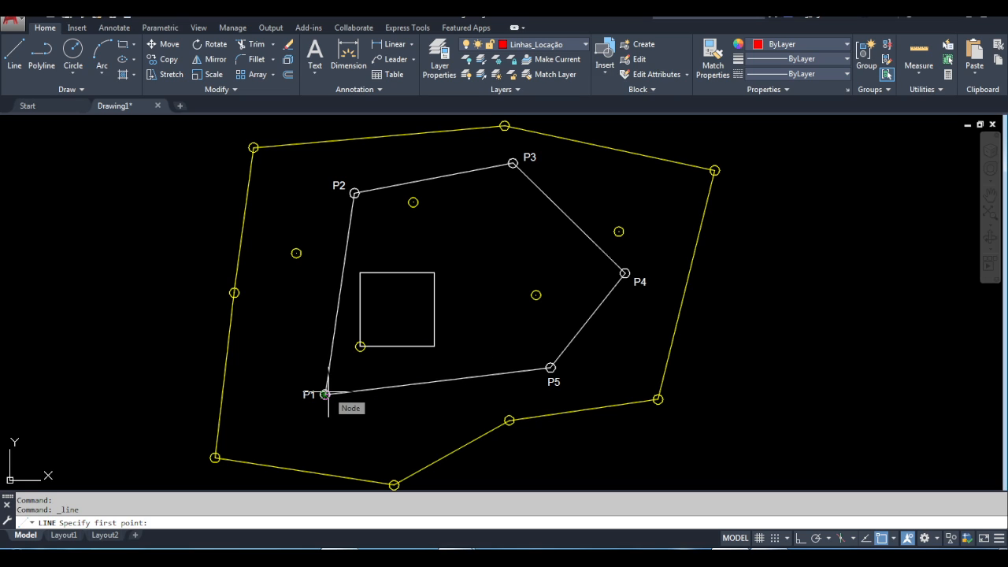
click(360, 346)
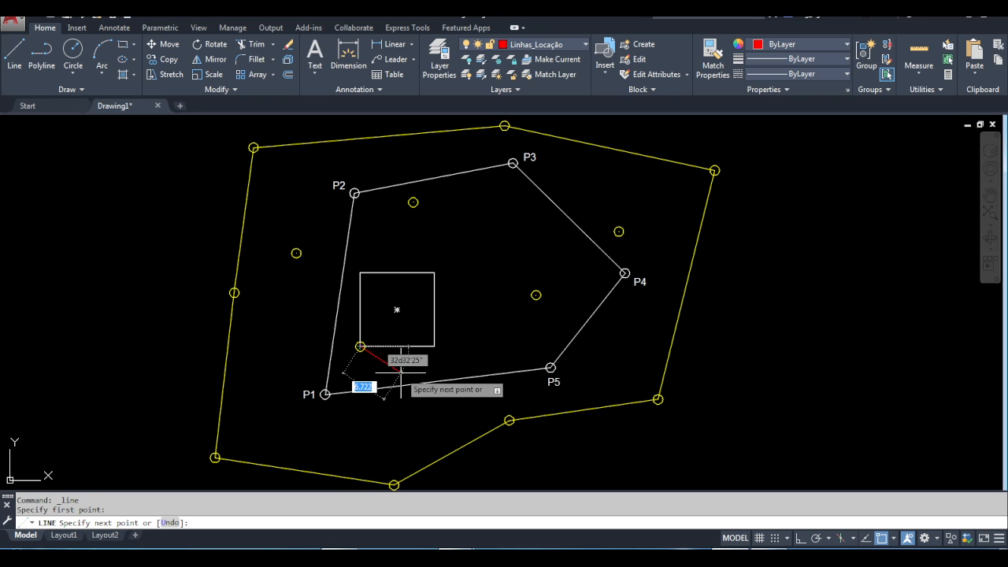
click(325, 394)
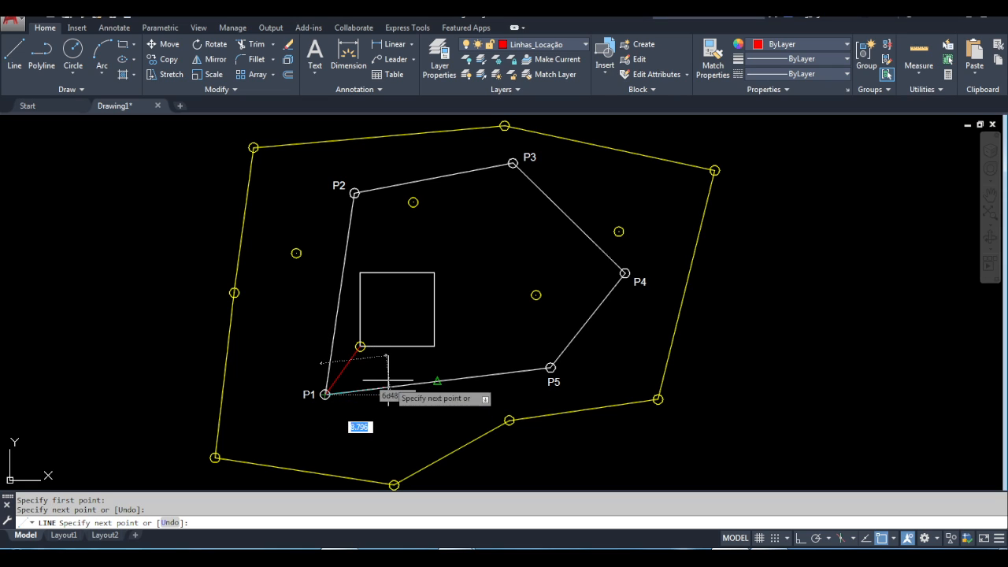
key(Return)
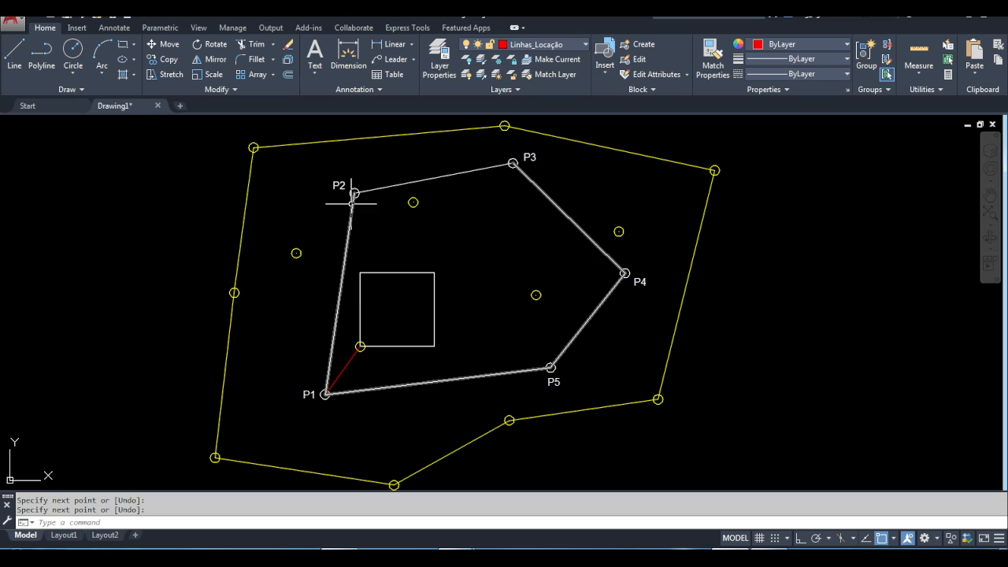
key(Return)
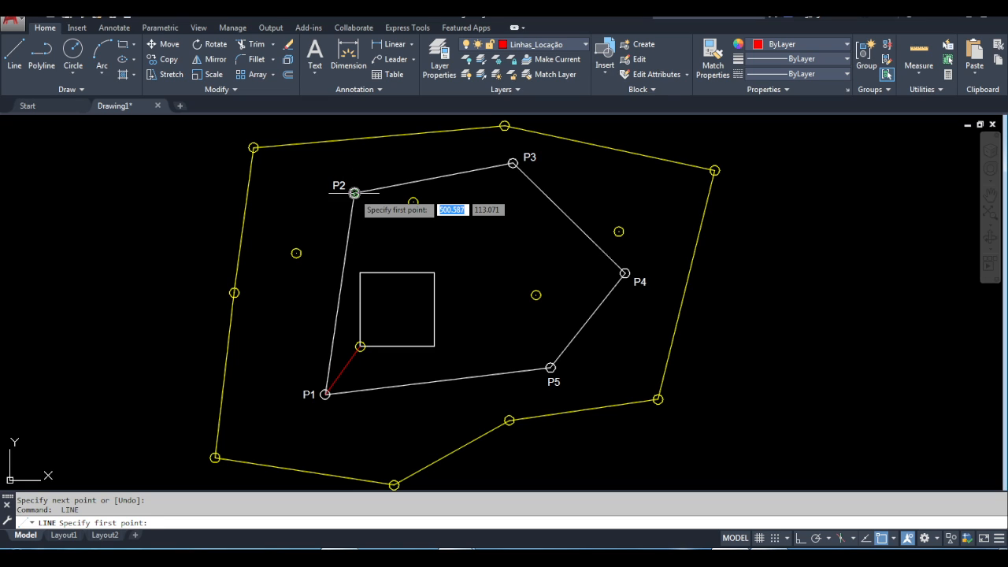
click(355, 193)
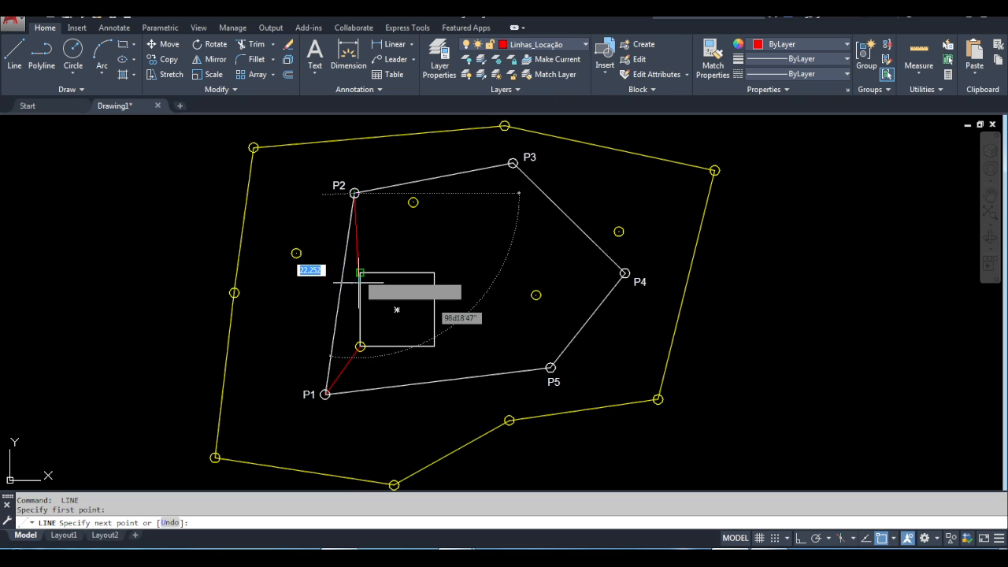
click(360, 271)
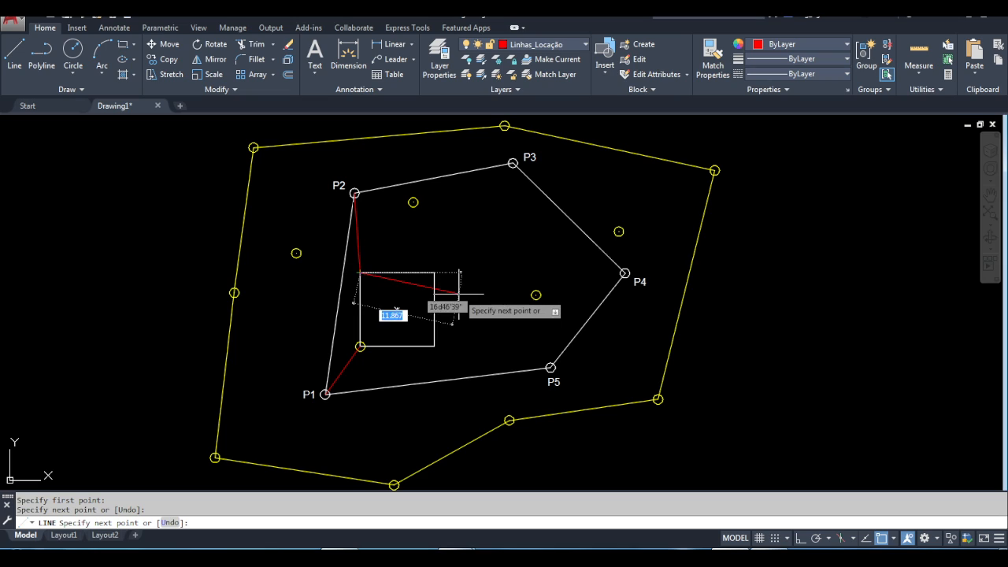
key(Return)
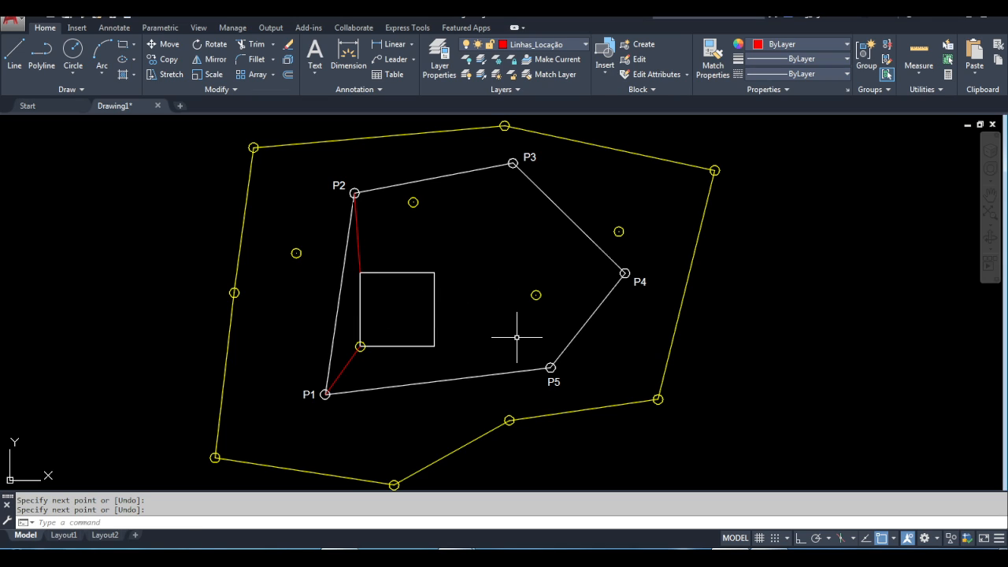
Draw two lines from P5, one to the square's lower-right corner and one to its upper-right corner
key(Return)
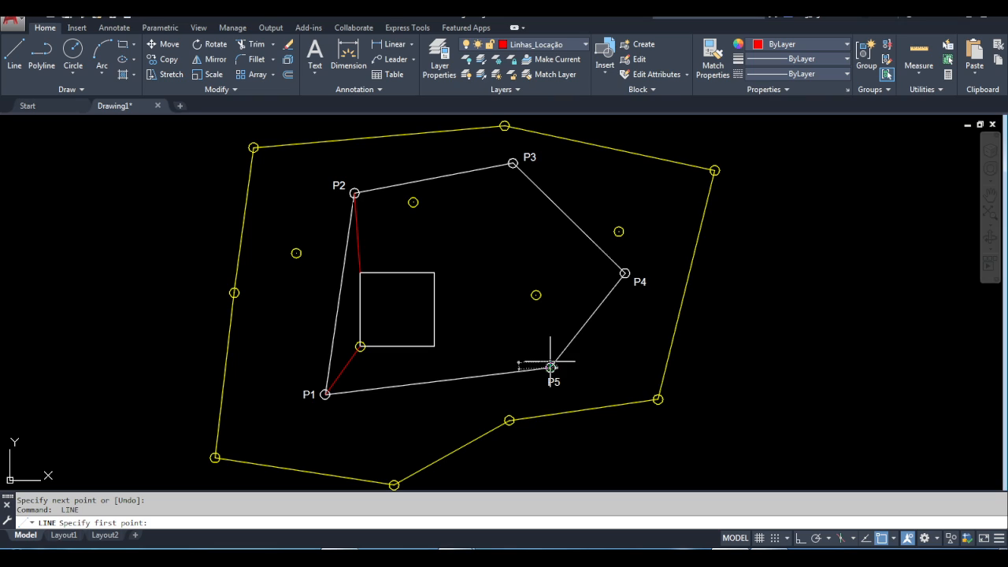
click(551, 367)
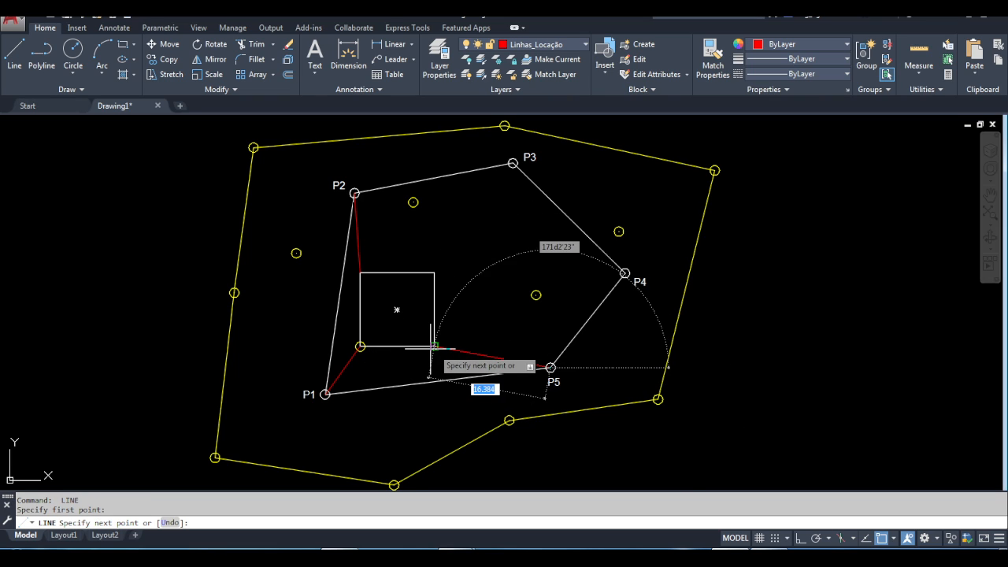
click(360, 346)
key(Return)
key(Return)
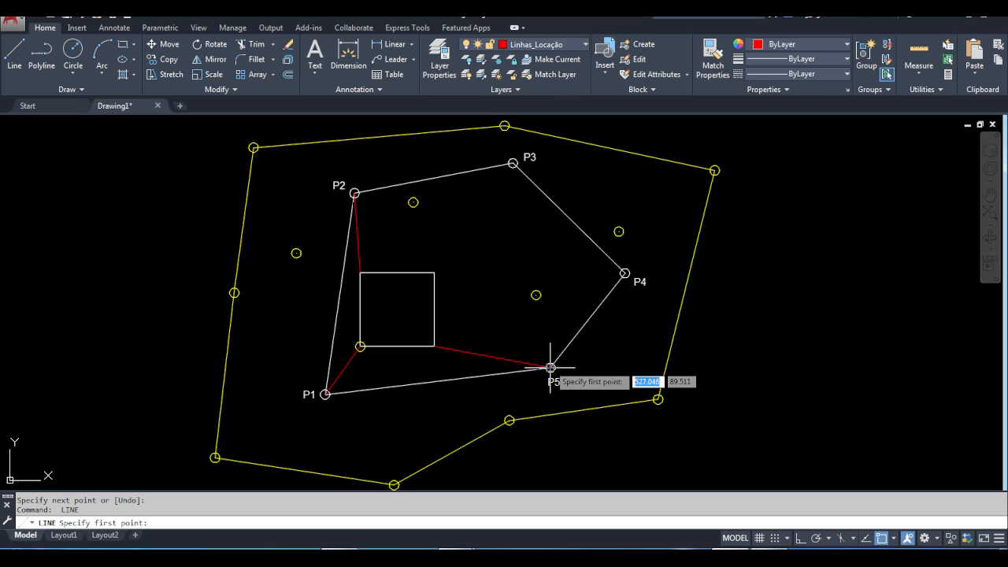
click(551, 367)
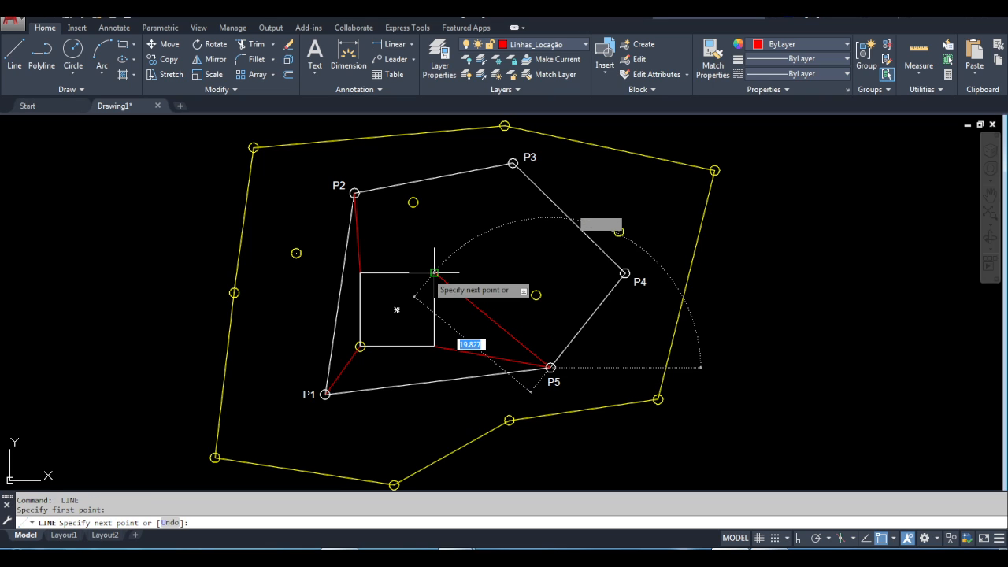
click(434, 273)
key(Escape)
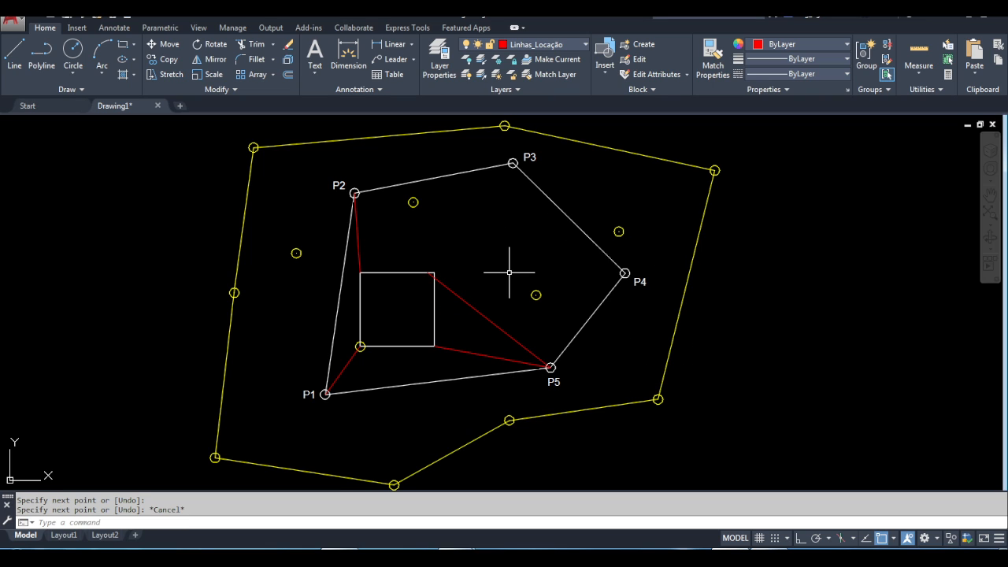
Erase the red line reaching the square's upper-right corner and redraw it from P5 exactly to that corner
click(480, 311)
key(Delete)
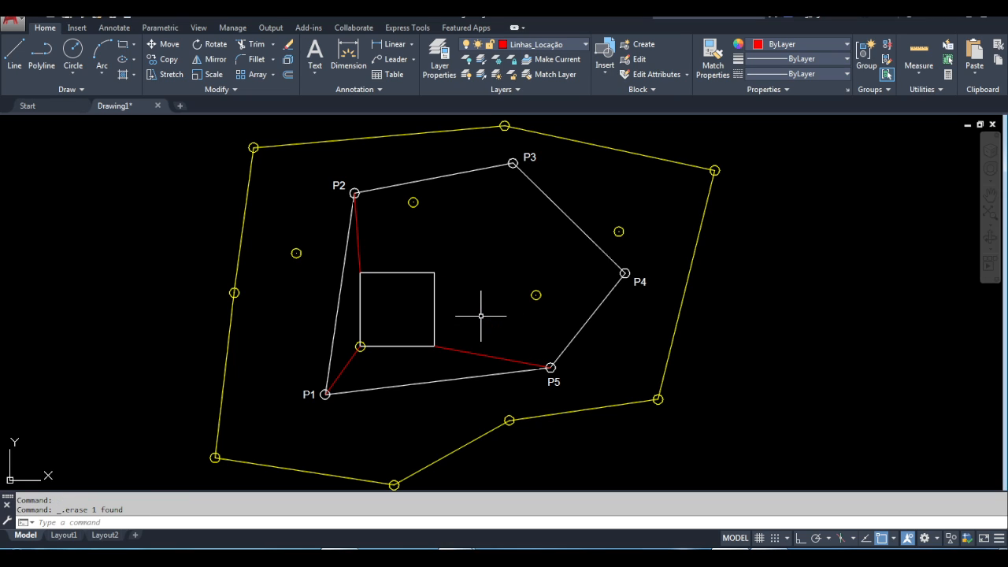
click(14, 53)
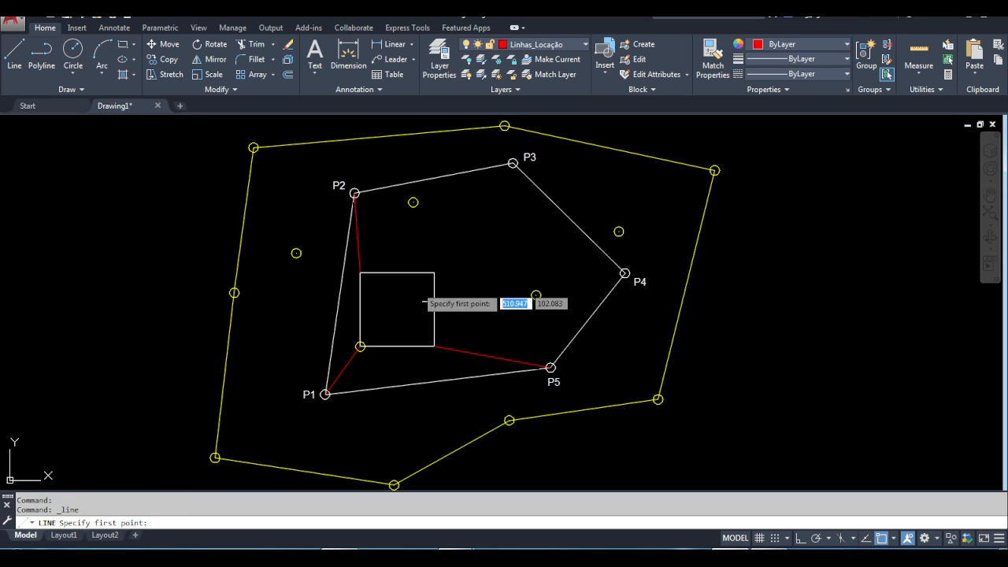
click(551, 367)
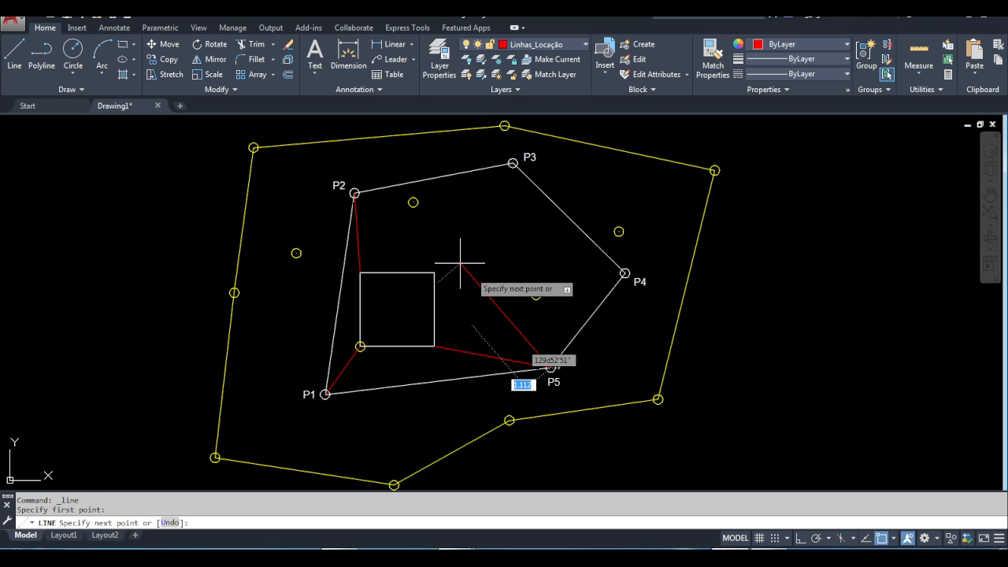
click(436, 272)
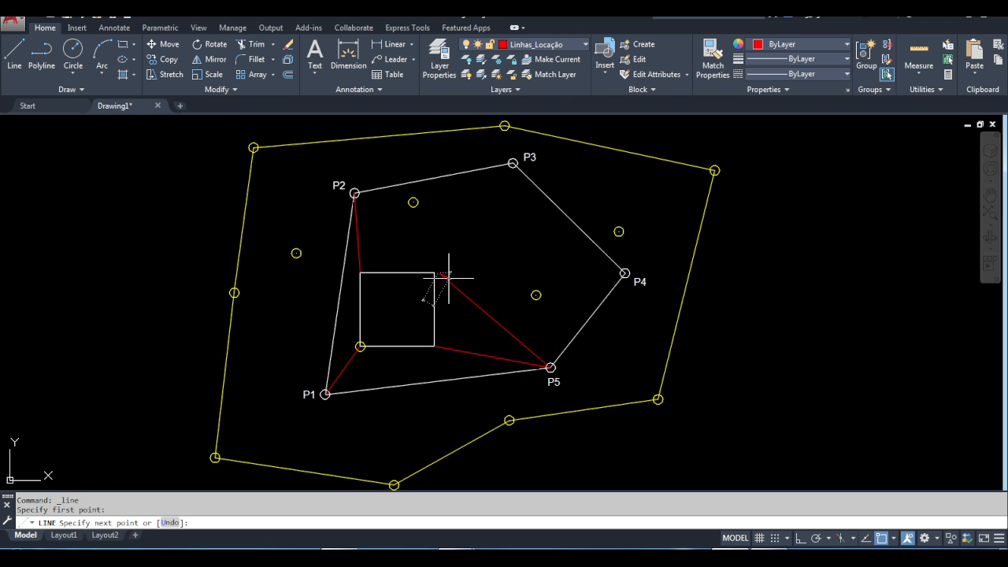
key(Down)
key(Return)
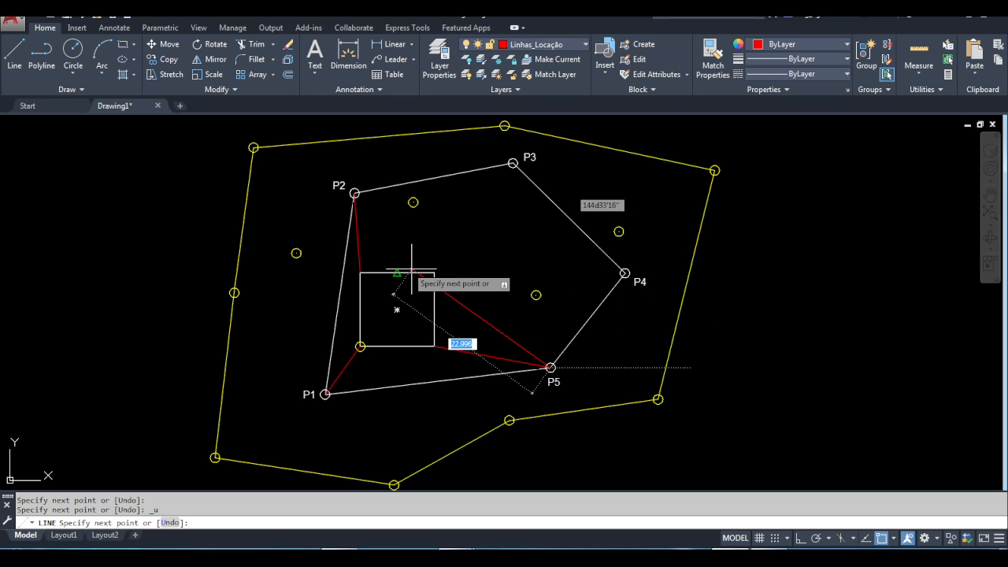
click(432, 273)
key(Return)
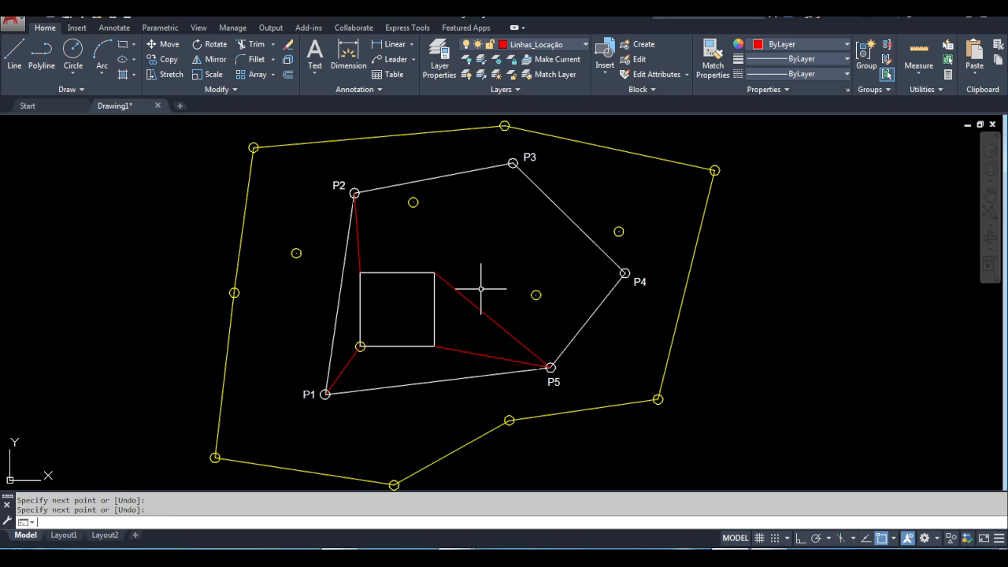
key(Escape)
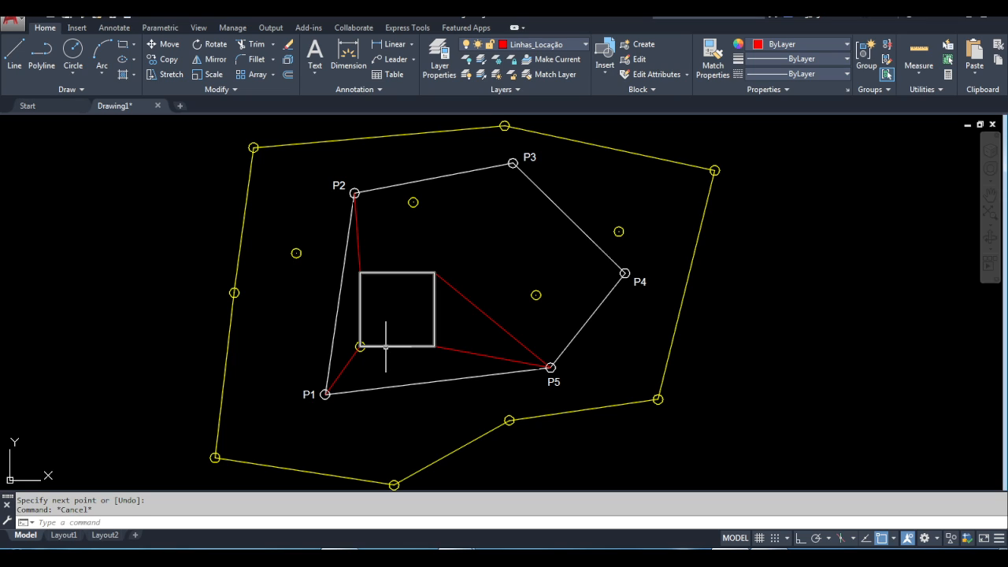
Try erasing the yellow point at the square's lower-left corner and undo the erasure
click(361, 347)
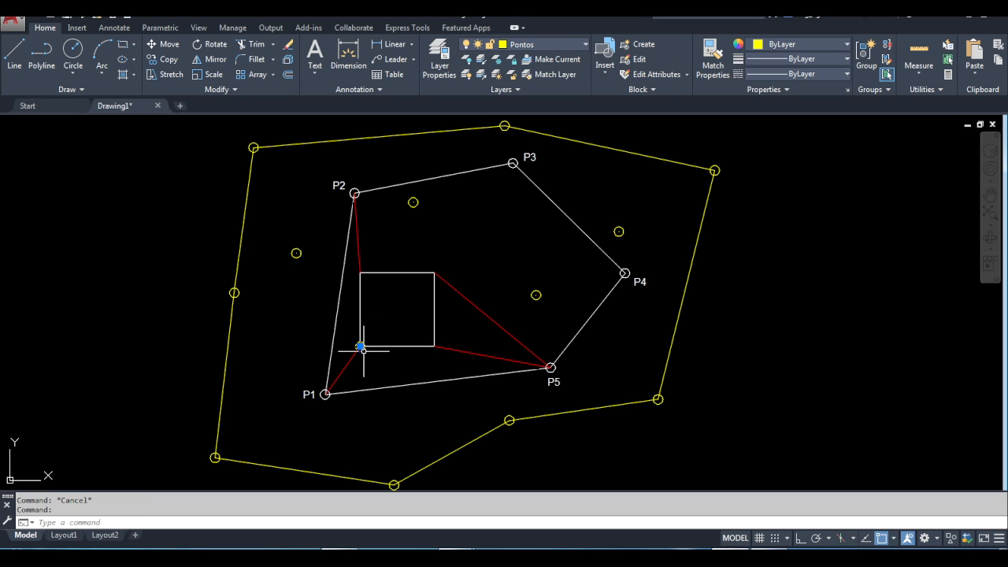
key(Escape)
click(363, 352)
key(Delete)
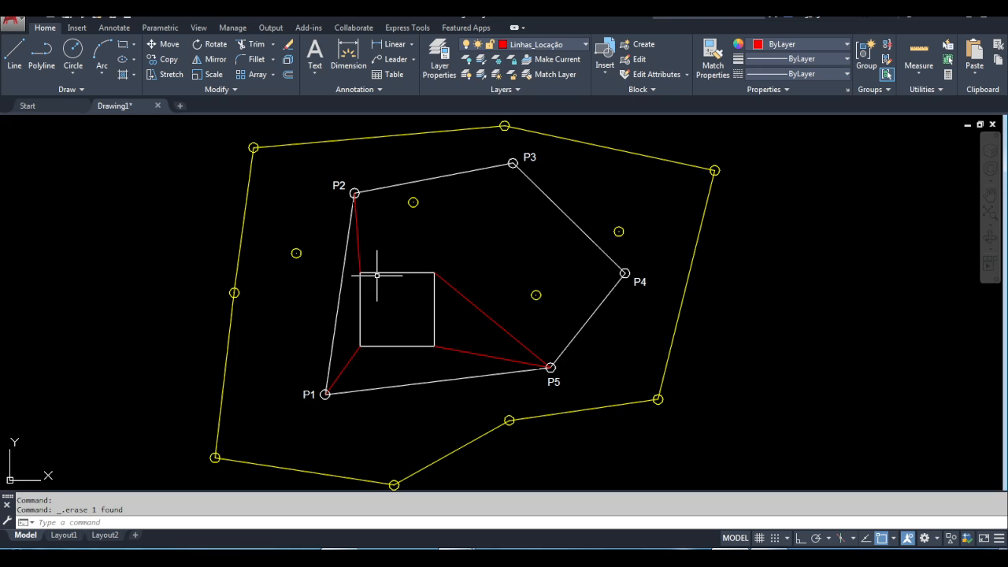
key(ctrl+z)
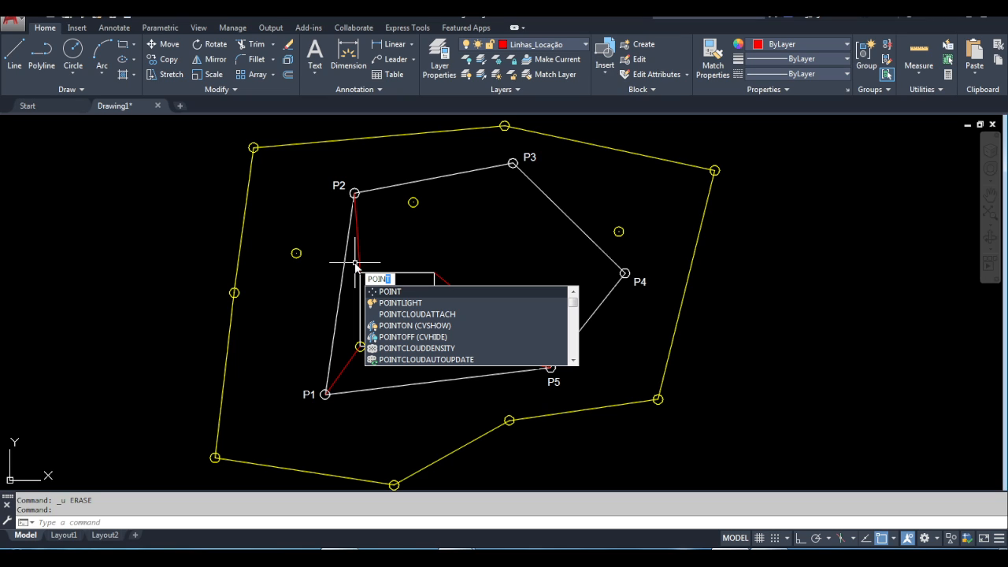
Place a point on each of the square's four corners with the Point command
key(Return)
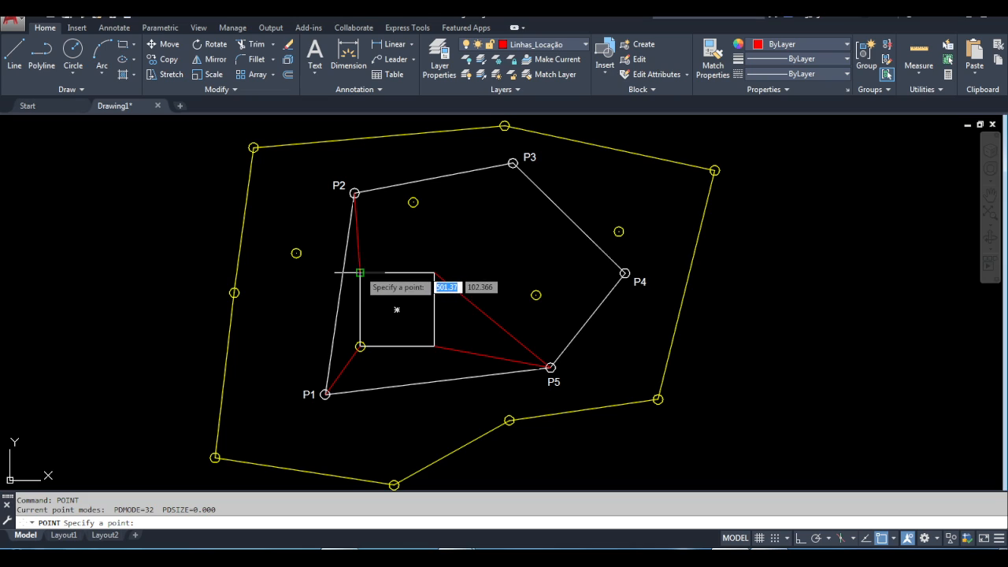
click(360, 272)
key(Return)
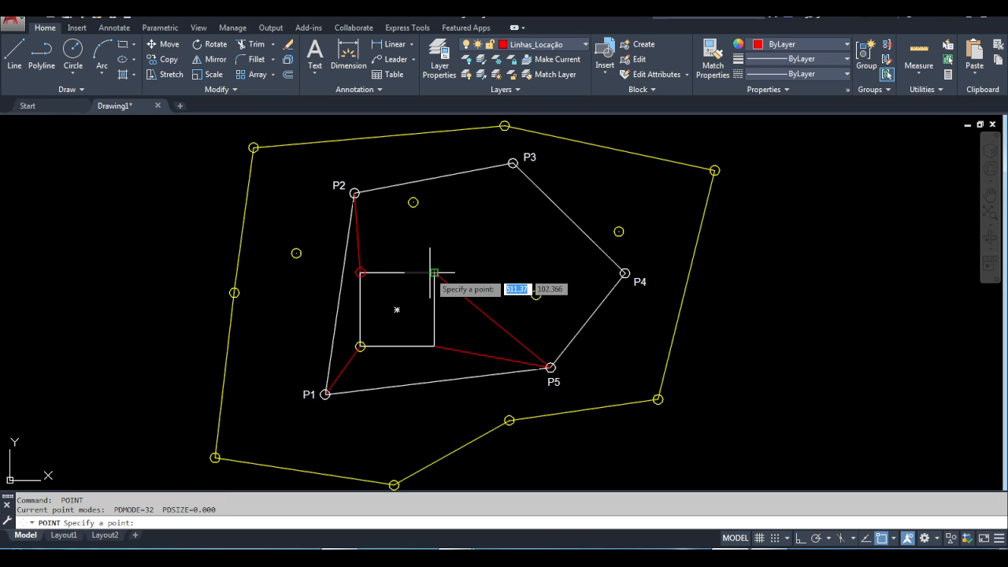
click(434, 273)
click(434, 346)
key(Return)
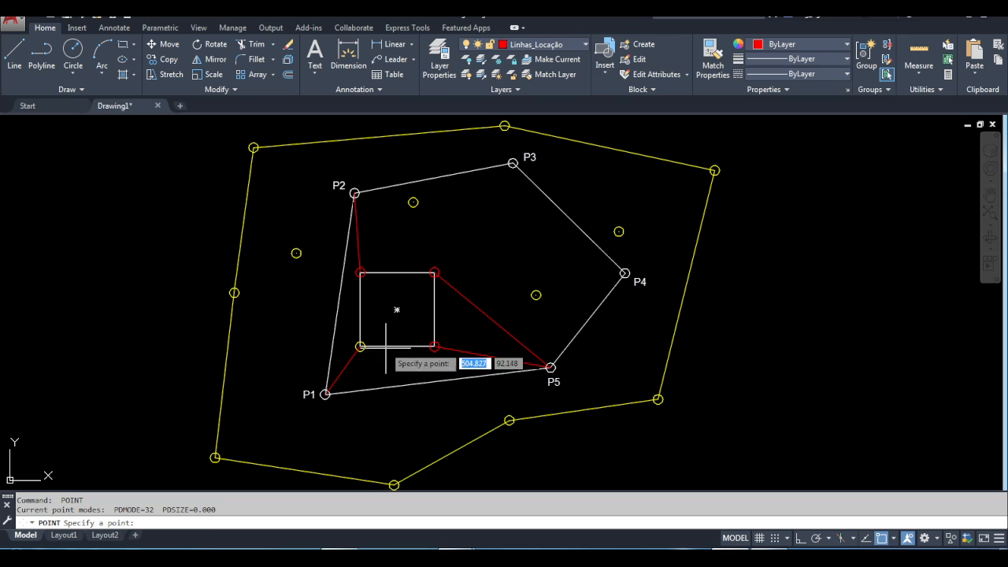
click(360, 347)
key(Escape)
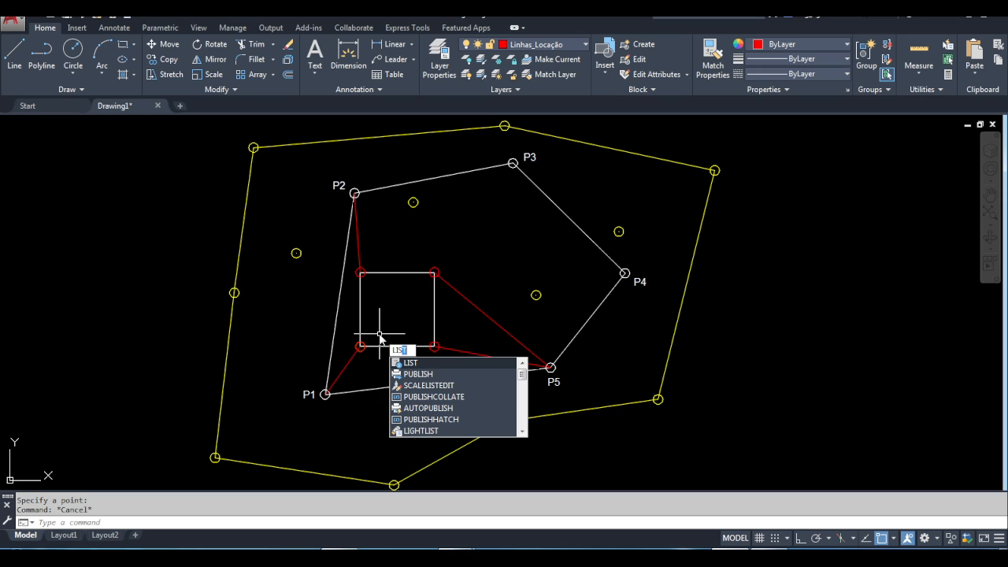
List the square's object data, including its vertex coordinates
key(Return)
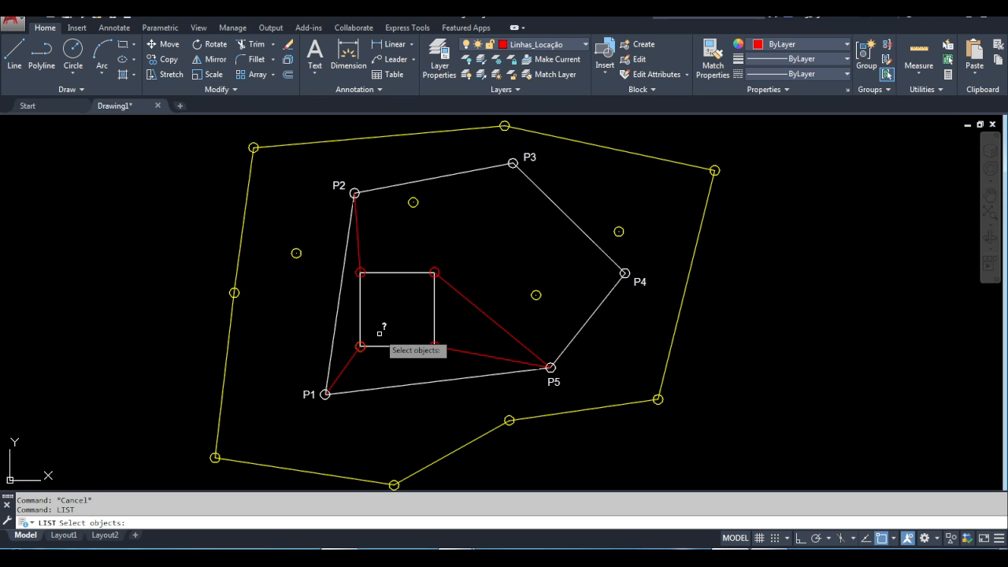
click(390, 345)
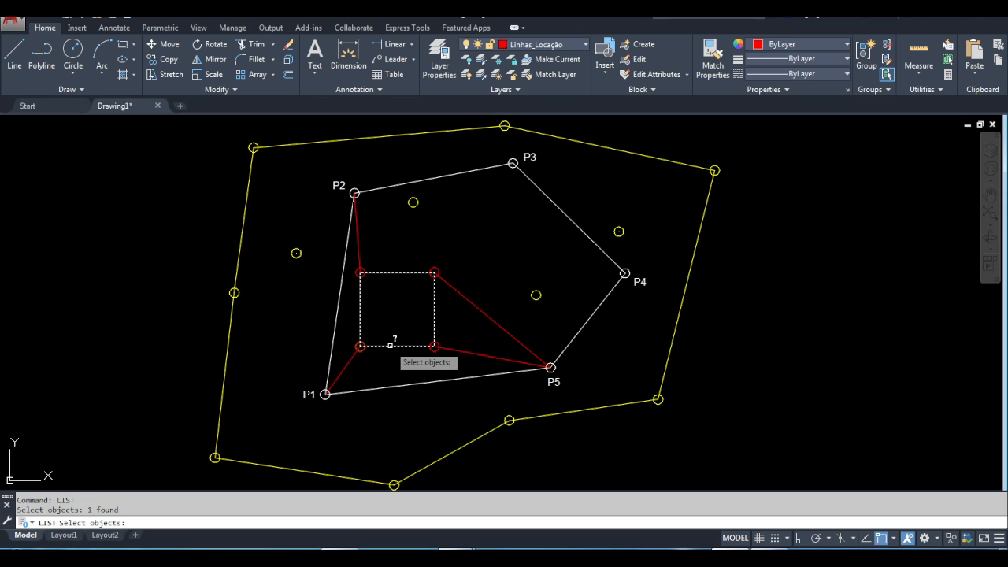
key(Return)
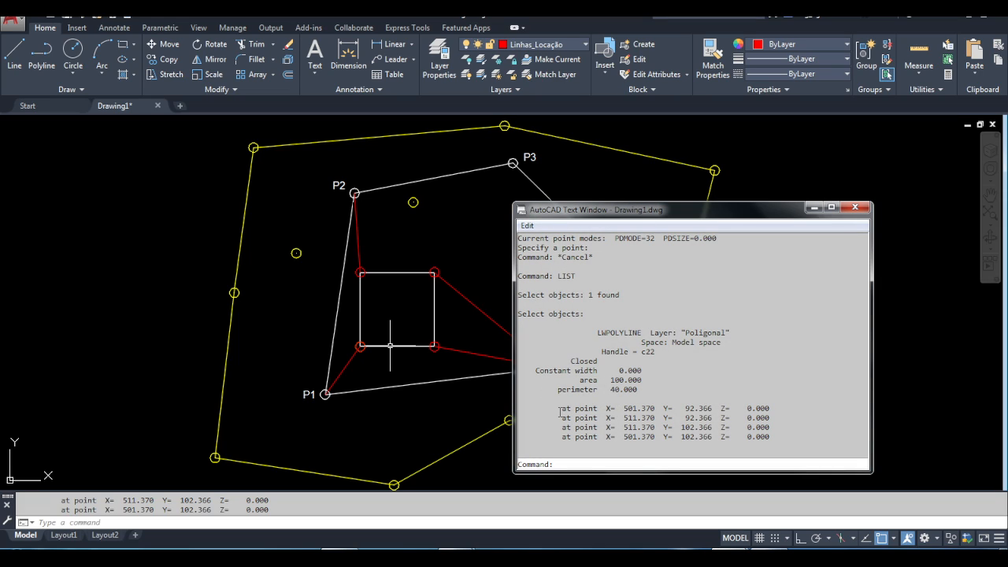
Copy the four vertex coordinate lines from the listing and paste them as text outside the yellow boundary's right side
drag(560, 412, 695, 418)
click(641, 387)
drag(557, 406, 784, 442)
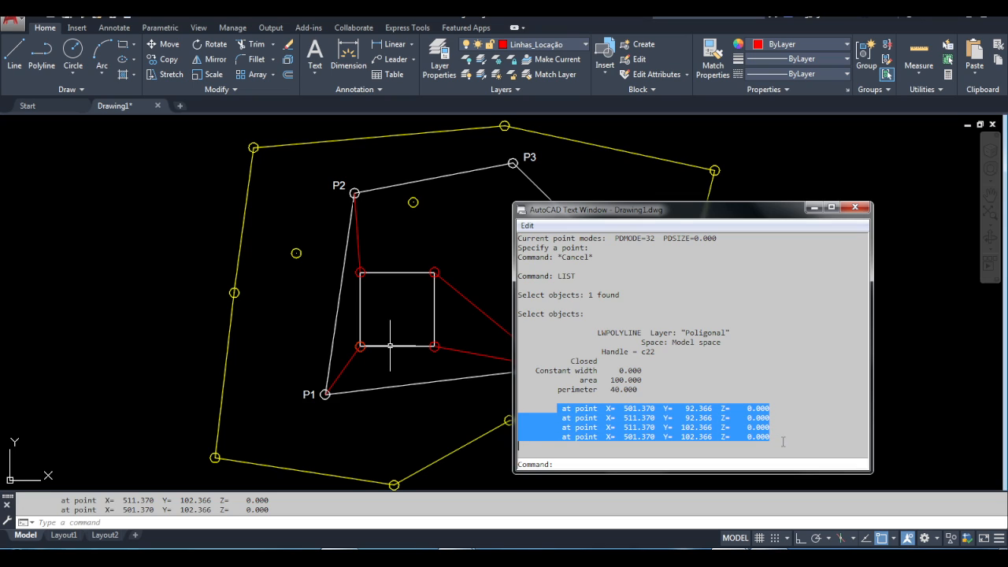
key(ctrl+c)
key(F2)
key(ctrl+v)
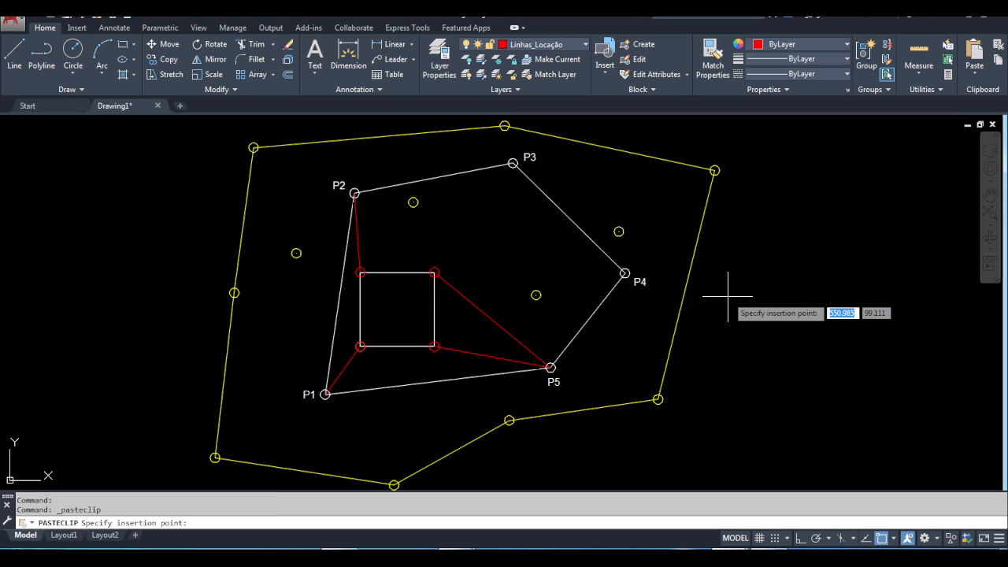
click(727, 251)
key(Escape)
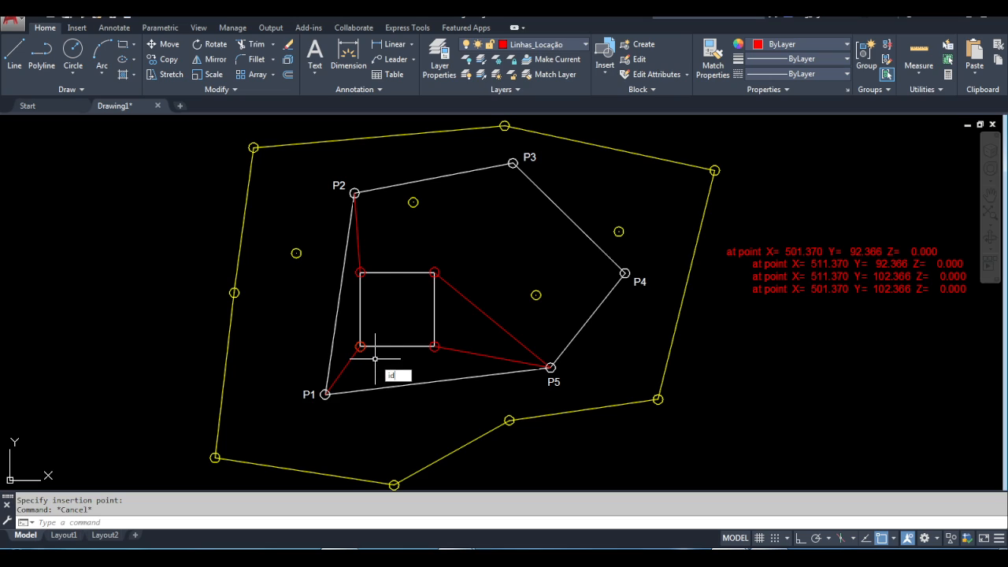
key(Return)
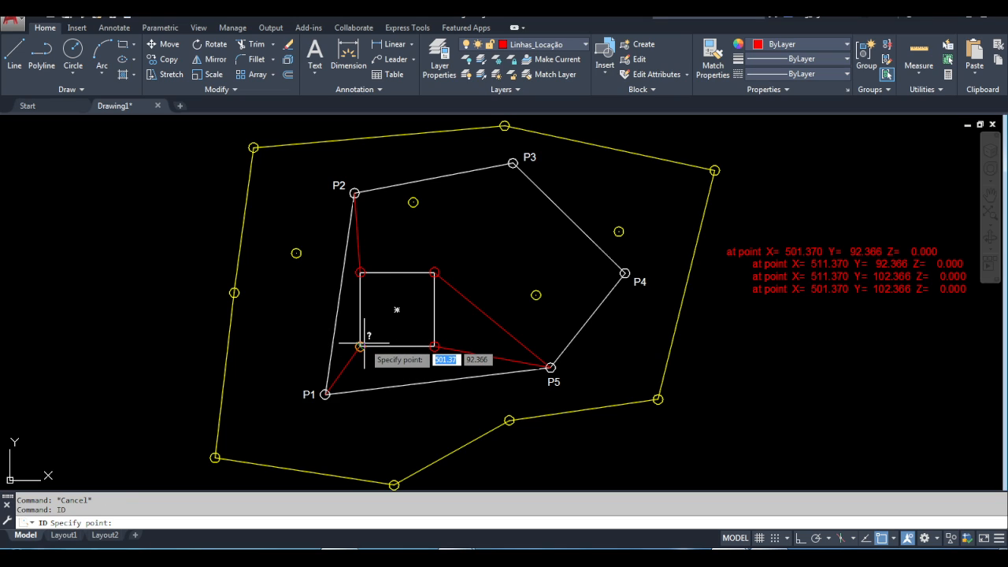
key(Escape)
key(Escape)
Copy the P1 label to just below the square's lower-left corner
text(c)
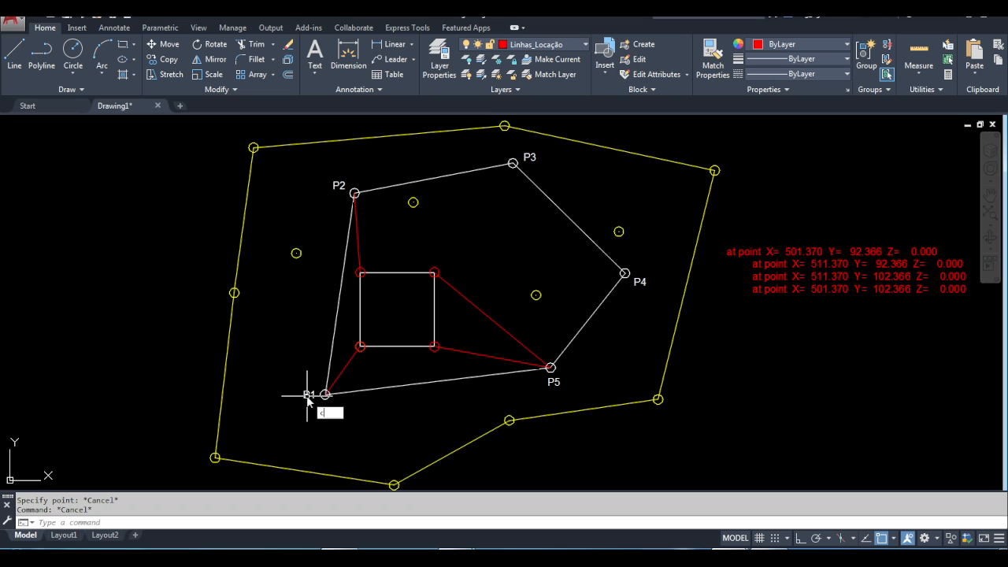
text(t o)
key(Return)
click(306, 396)
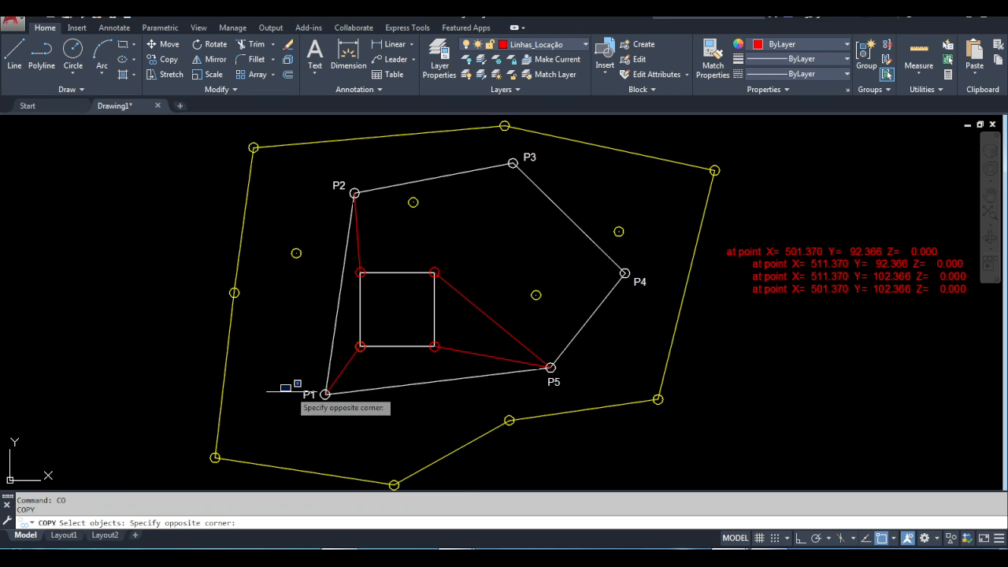
click(304, 398)
click(305, 399)
click(307, 394)
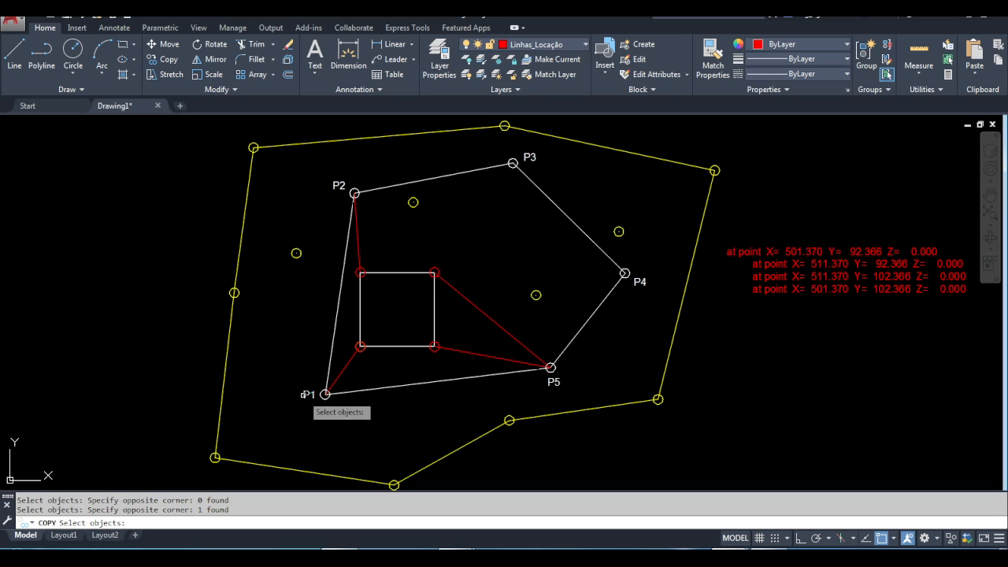
key(Return)
click(325, 394)
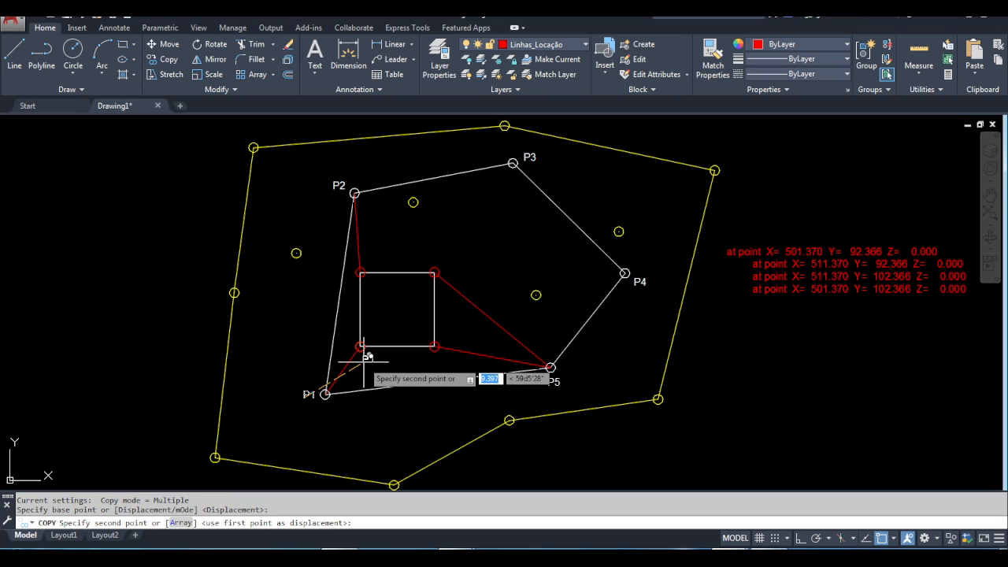
click(367, 359)
key(Escape)
Assign the copied P1 label below the square to the Linhas_Locação layer
click(370, 358)
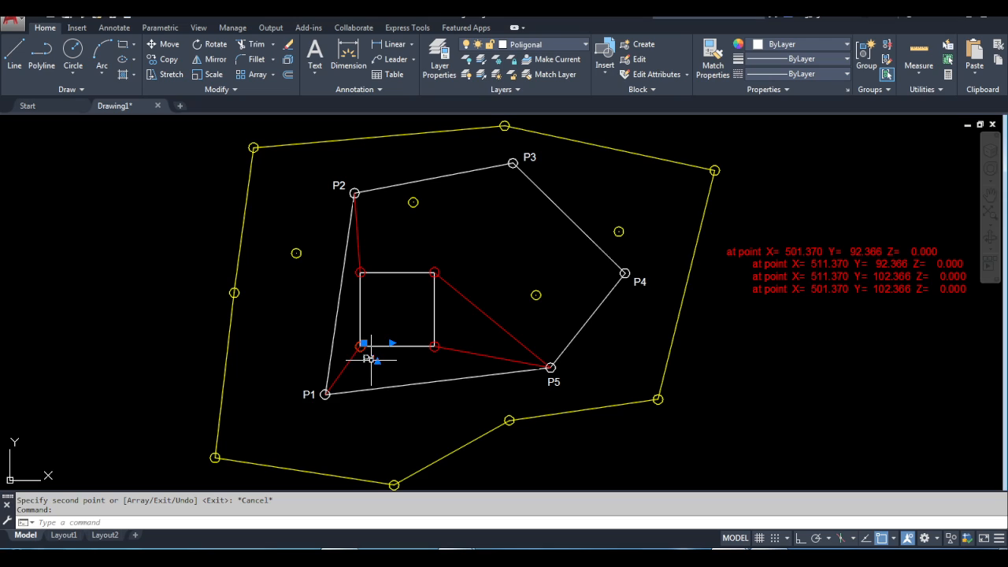
key(Escape)
click(373, 360)
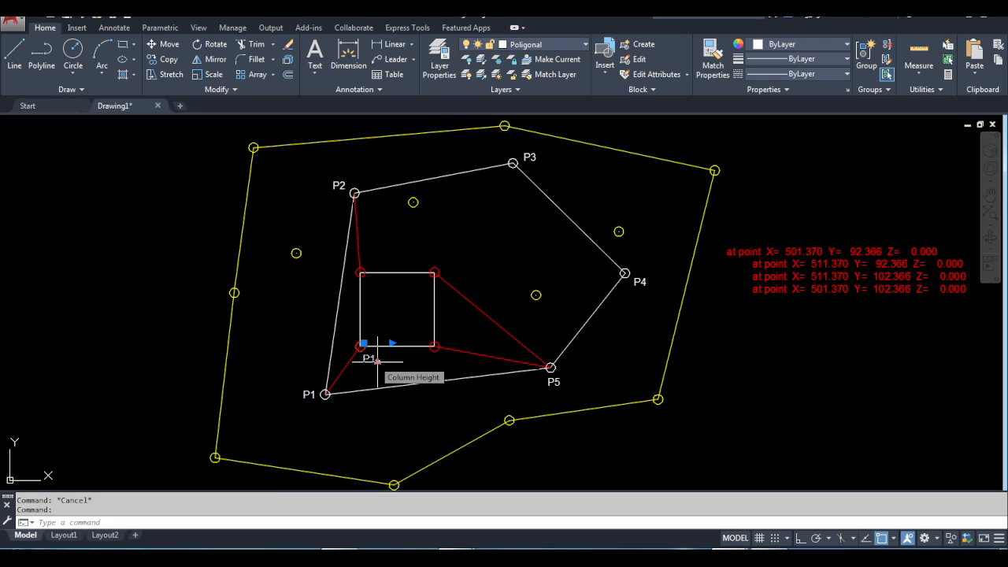
click(549, 45)
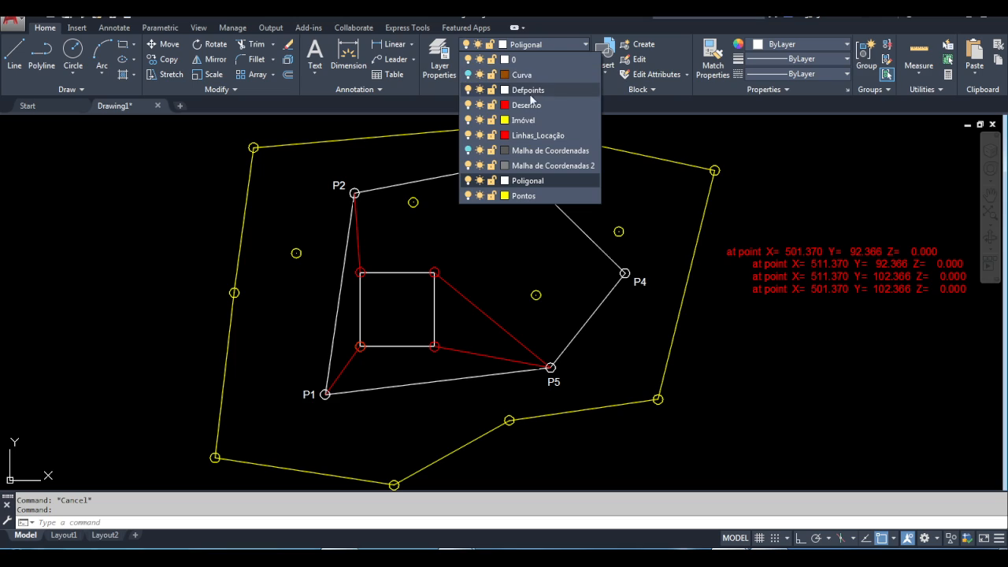
click(538, 135)
key(Escape)
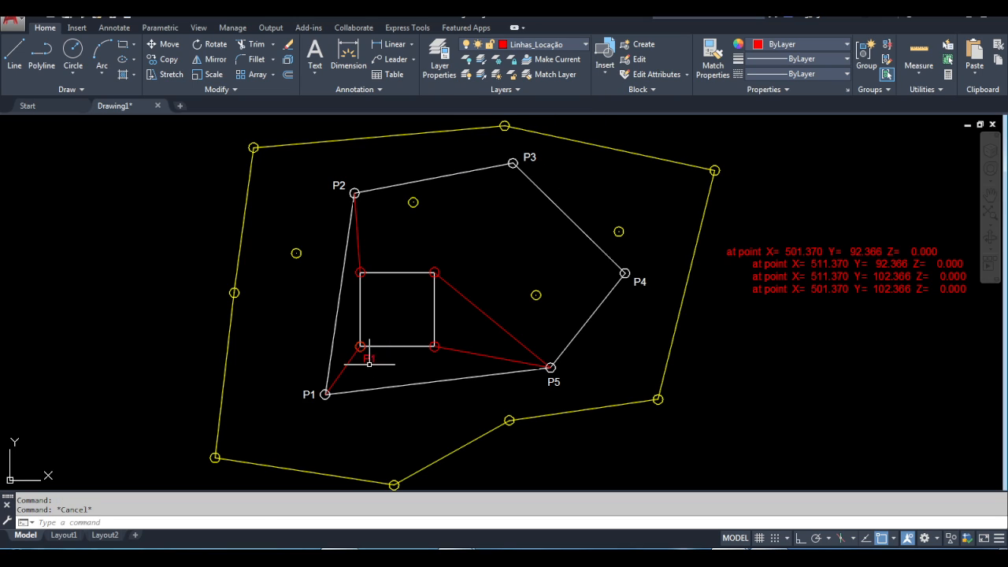
Change the text of the copied label below the square's lower-left corner to 1
click(367, 356)
key(Escape)
click(369, 358)
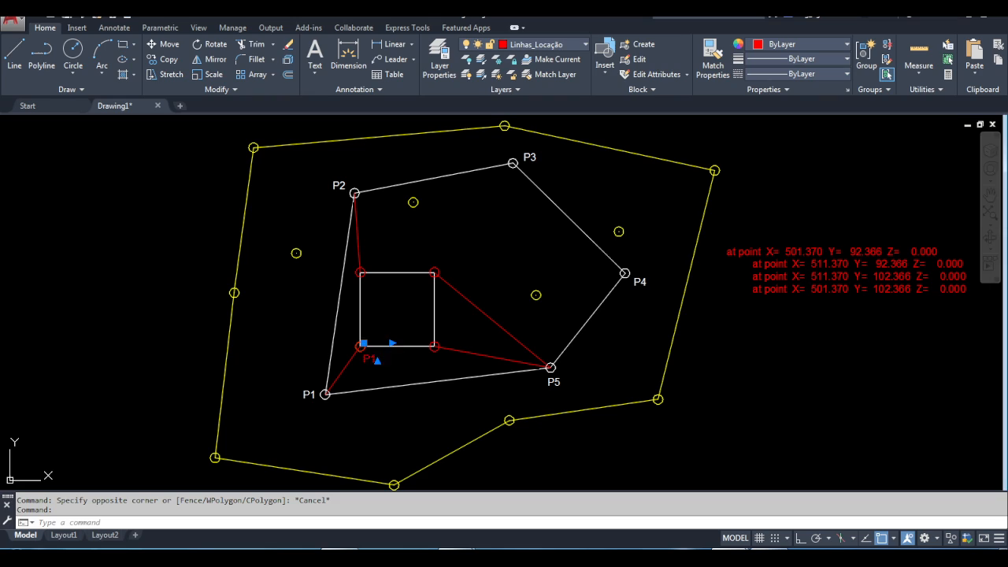
double_click(368, 358)
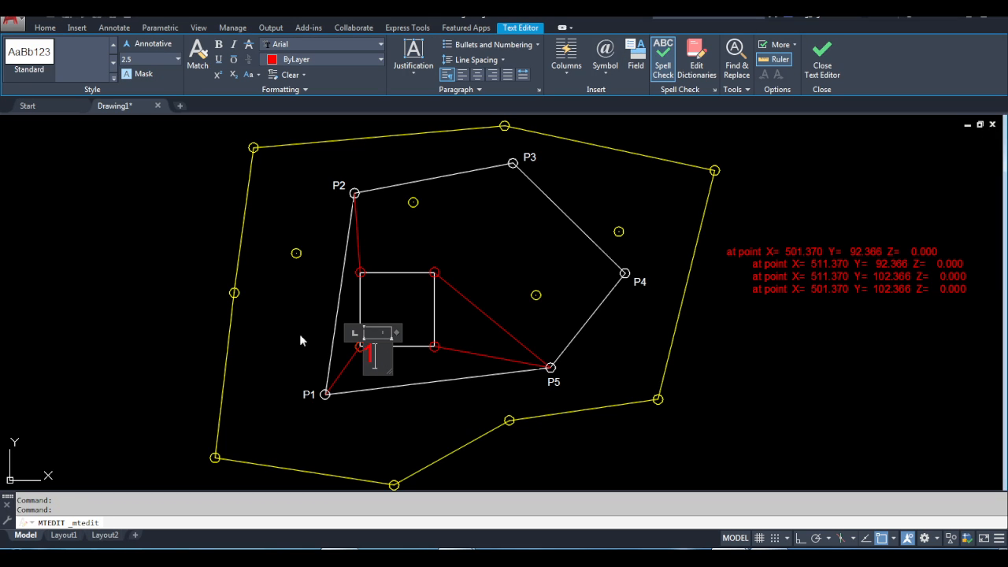
click(386, 403)
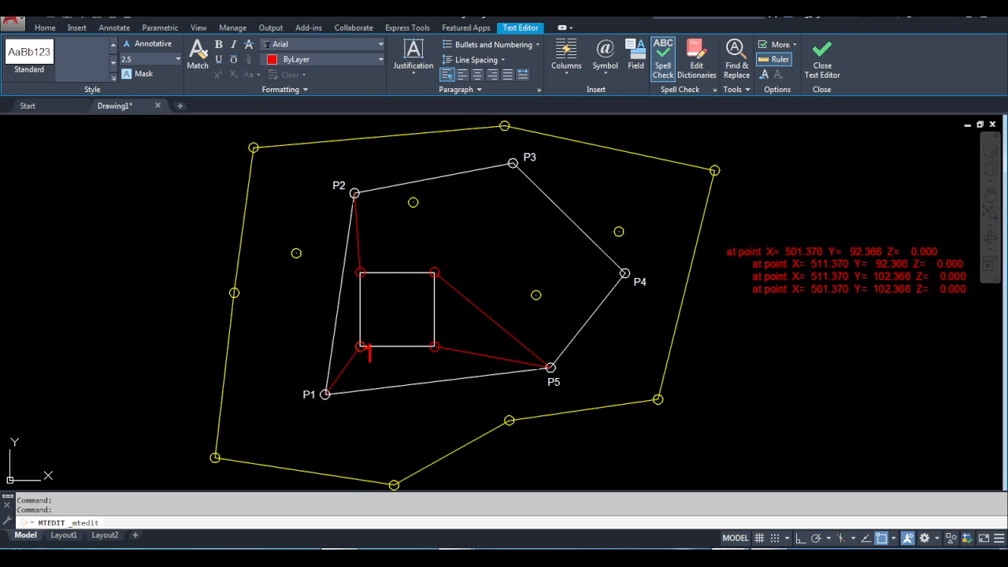
Set the text height of the corner label 1 to 1 and finish editing it
double_click(370, 354)
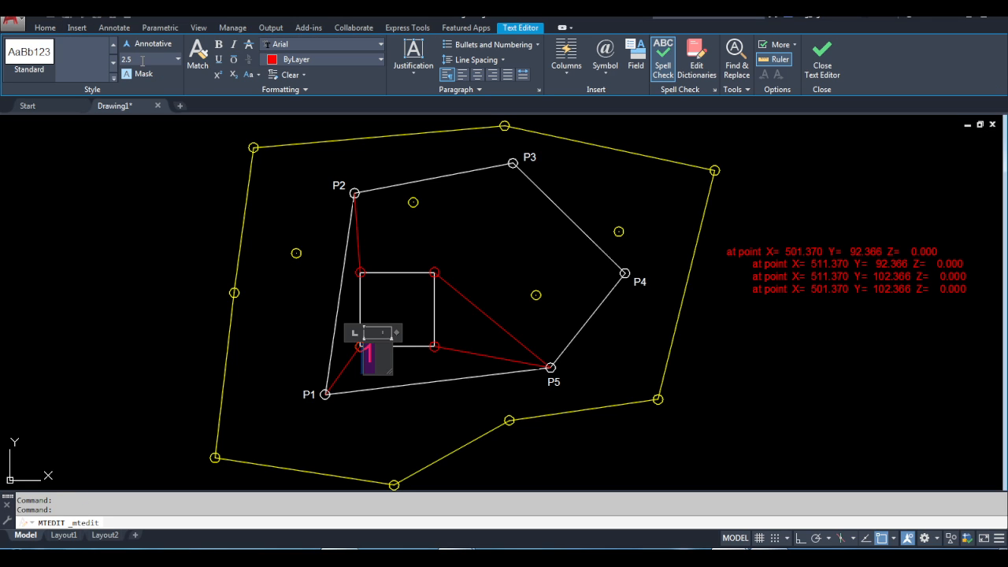
text(1)
key(Return)
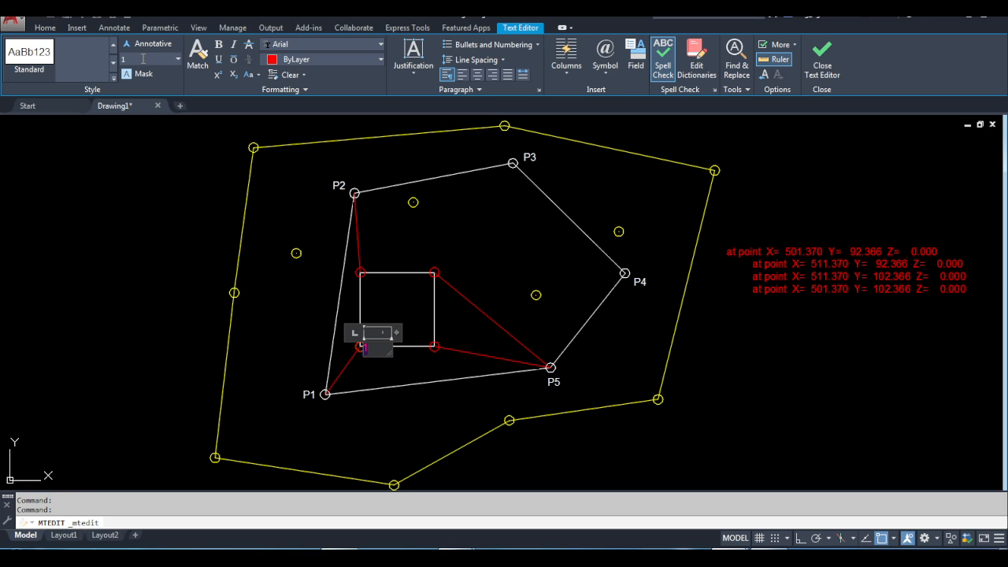
click(386, 266)
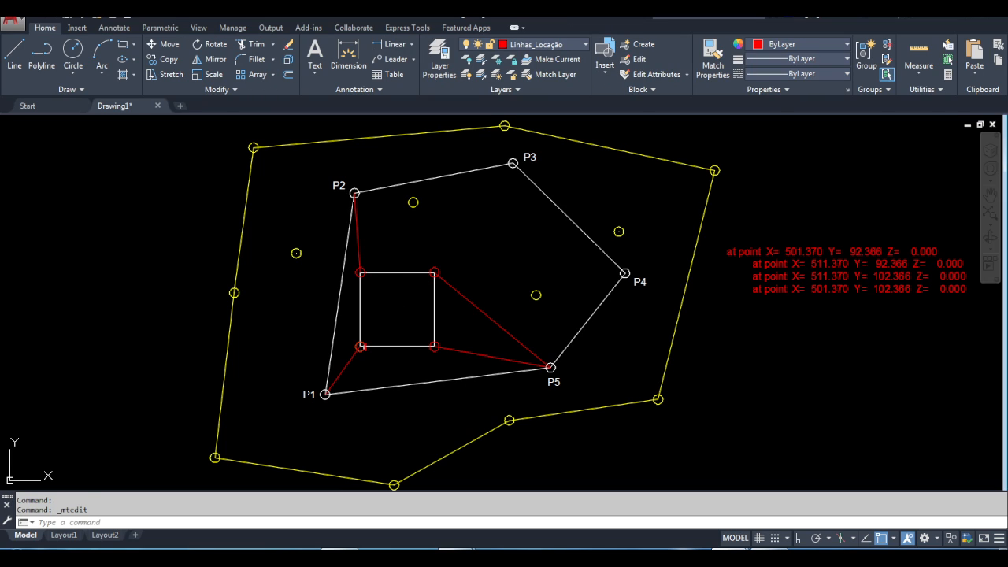
Move the corner label 1 to just below the square's lower-left corner, clear of the marker circle
double_click(367, 346)
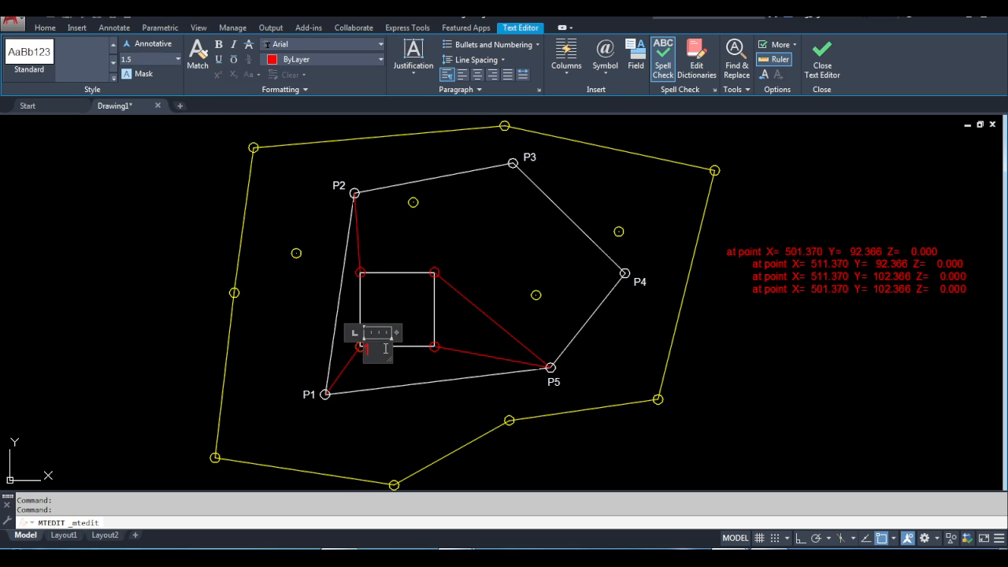
click(429, 211)
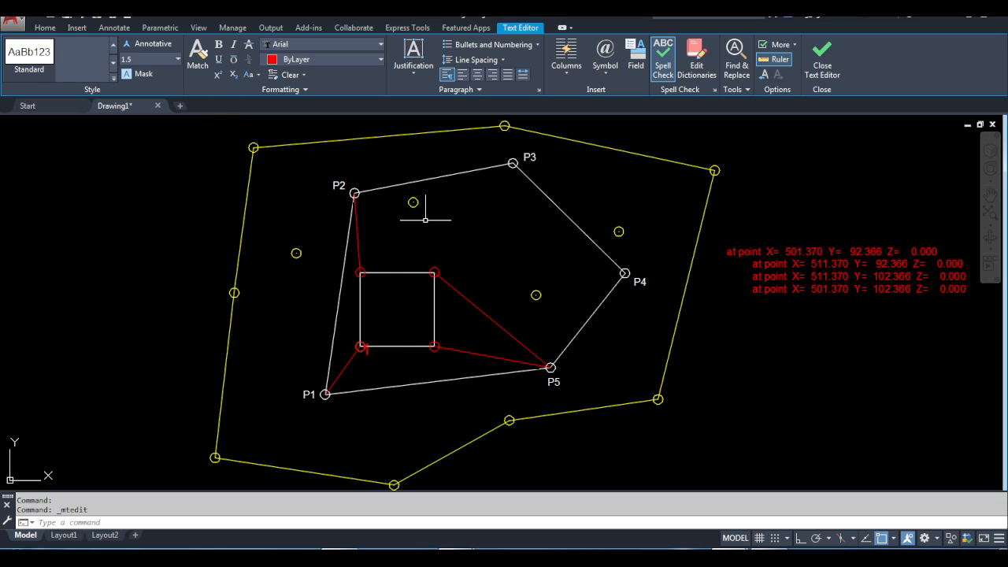
text(m)
key(Return)
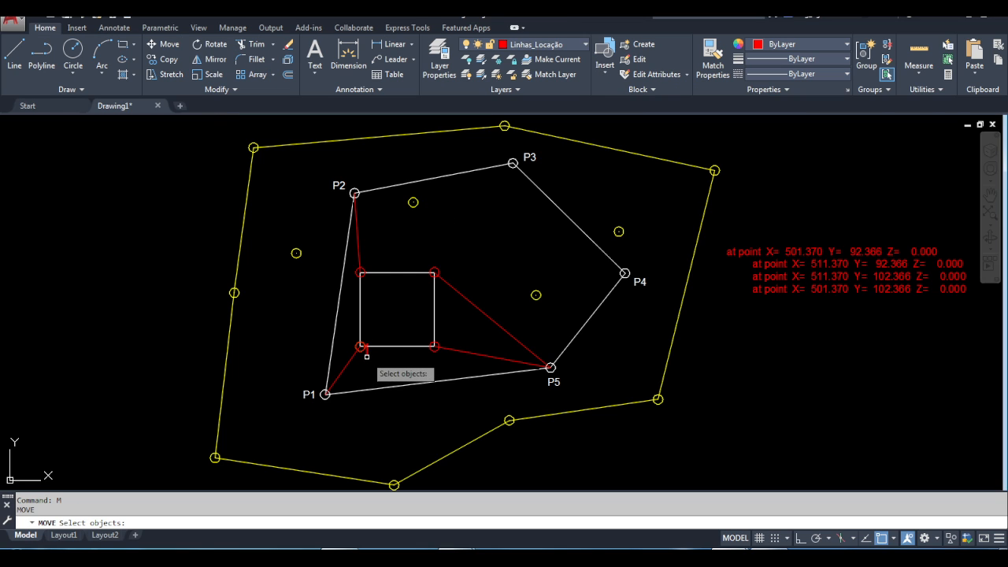
scroll(367, 356, up, 4)
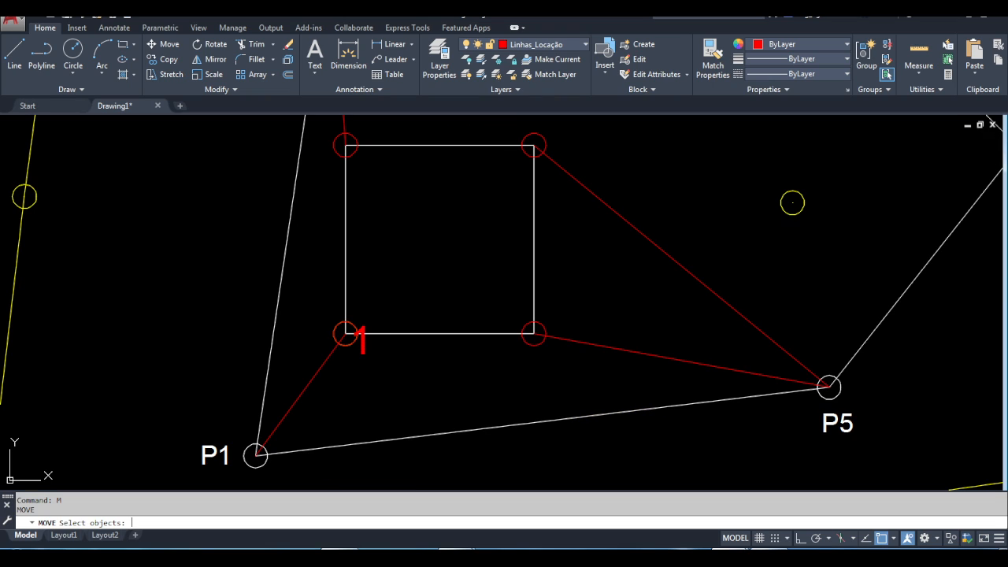
key(Escape)
click(362, 352)
key(Return)
click(371, 345)
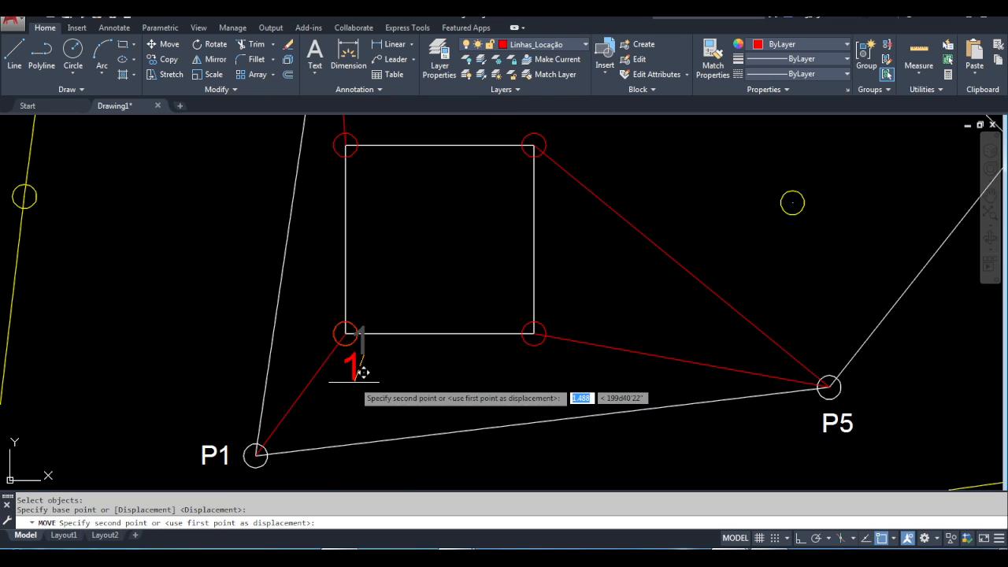
click(355, 381)
key(Escape)
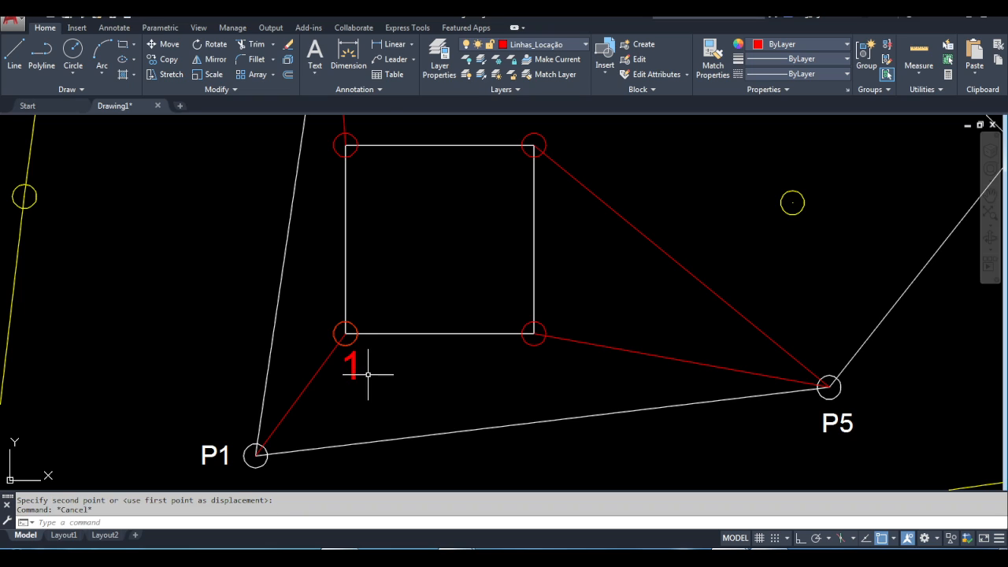
Copy the corner label 1 beside the square's upper-left, upper-right and lower-right corners
text(co)
key(Return)
click(351, 366)
key(Return)
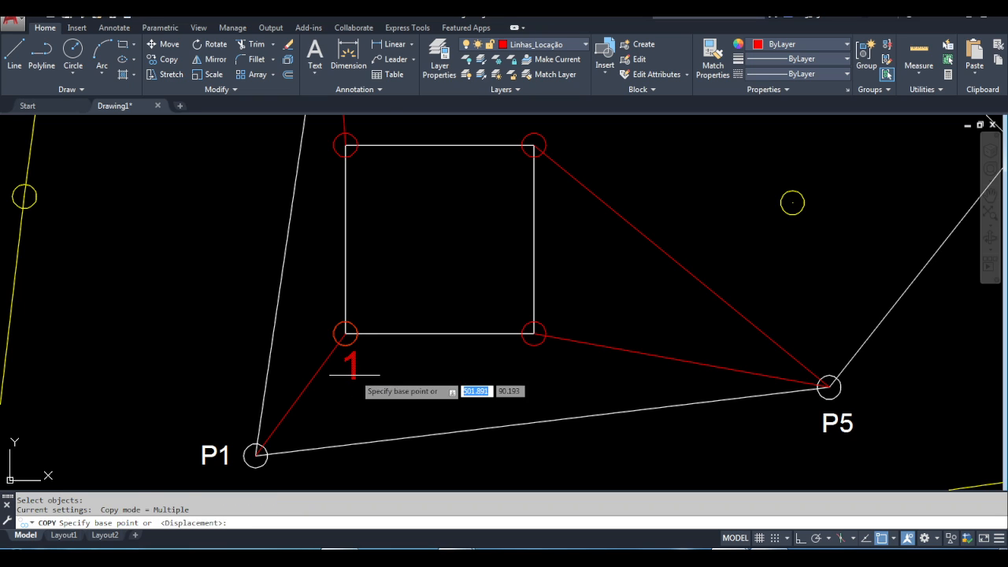
click(354, 367)
scroll(372, 228, down, 2)
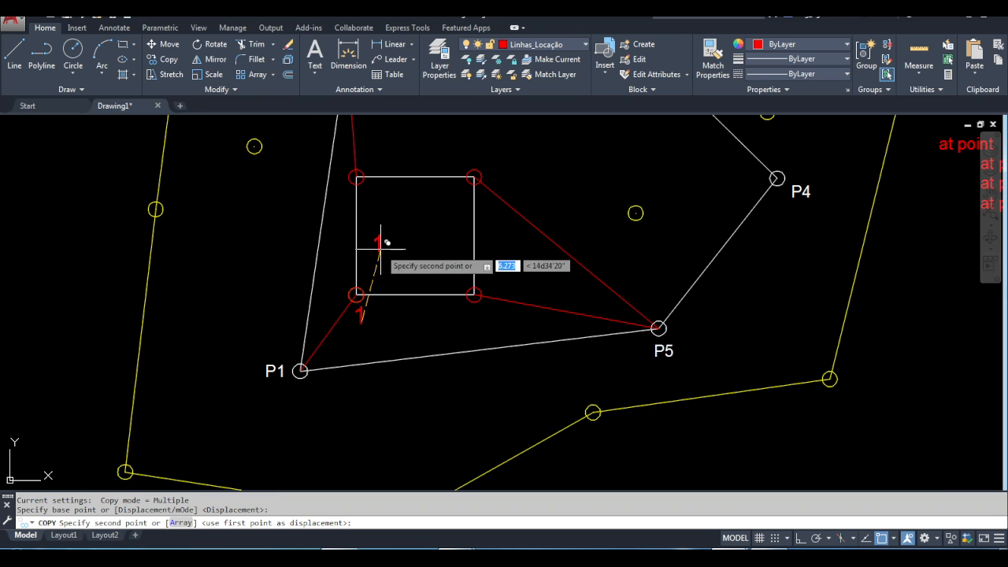
click(360, 166)
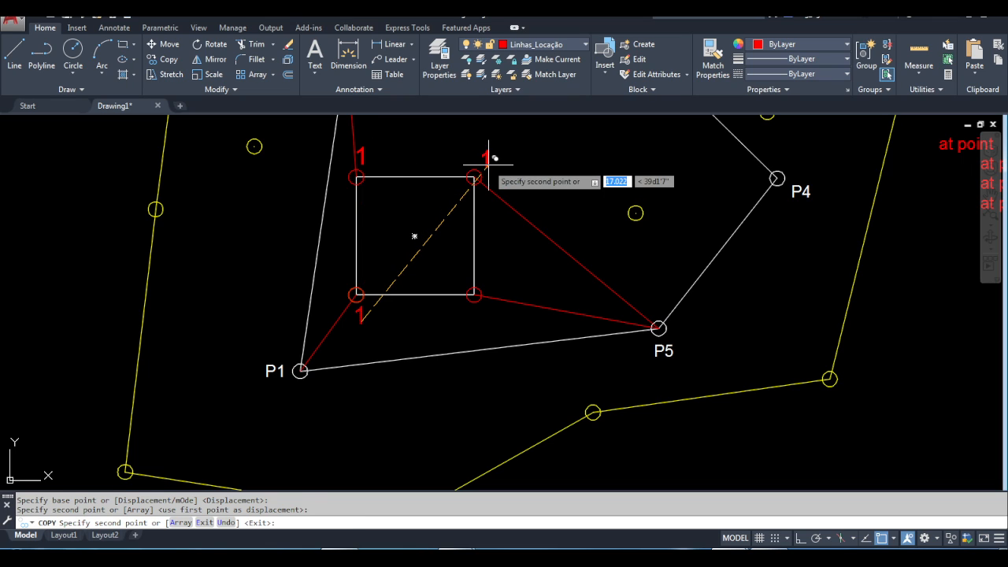
click(479, 162)
click(487, 314)
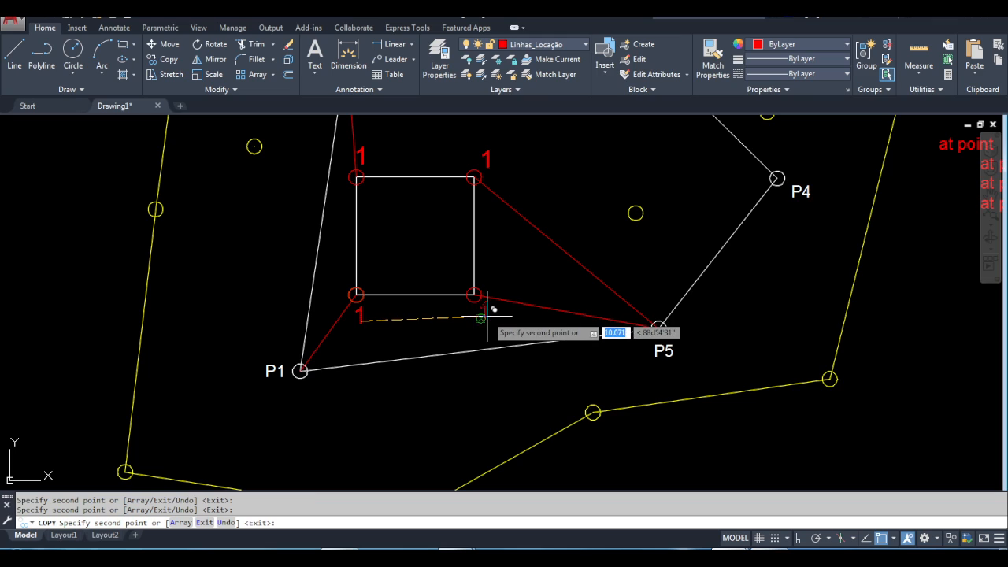
key(Escape)
Change the square's upper-left corner label to 2 and its upper-right corner label to 3
click(361, 152)
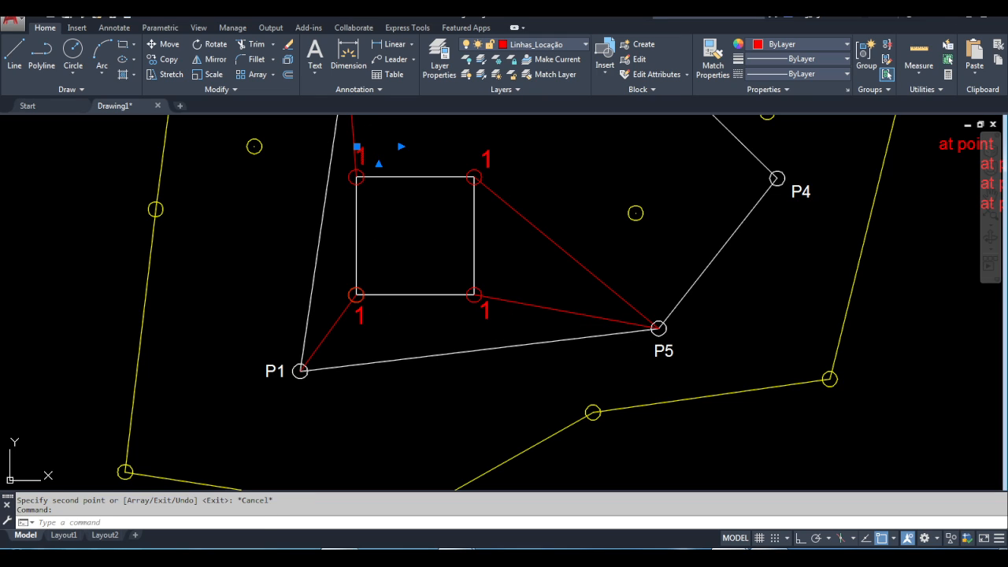
double_click(359, 153)
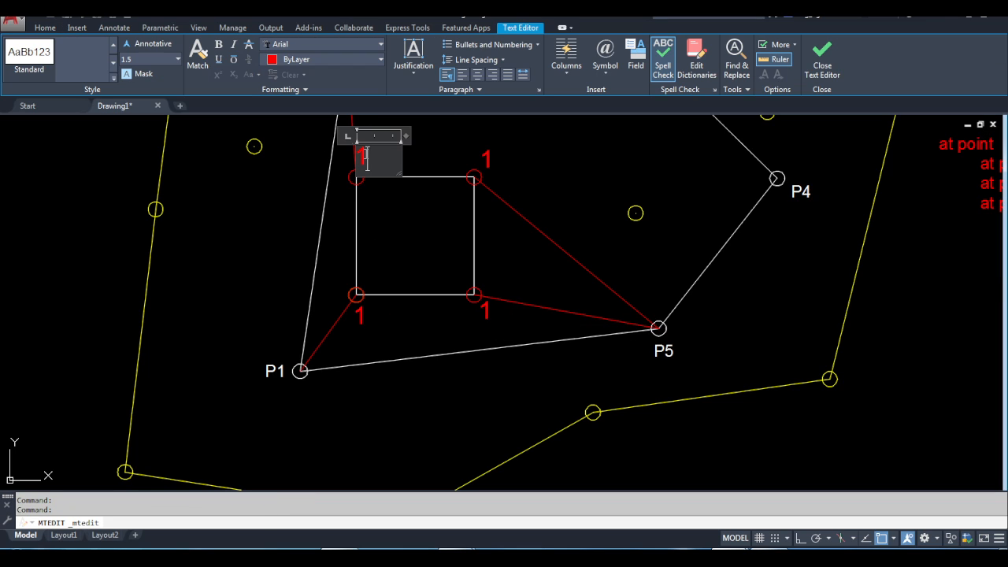
click(542, 181)
click(480, 153)
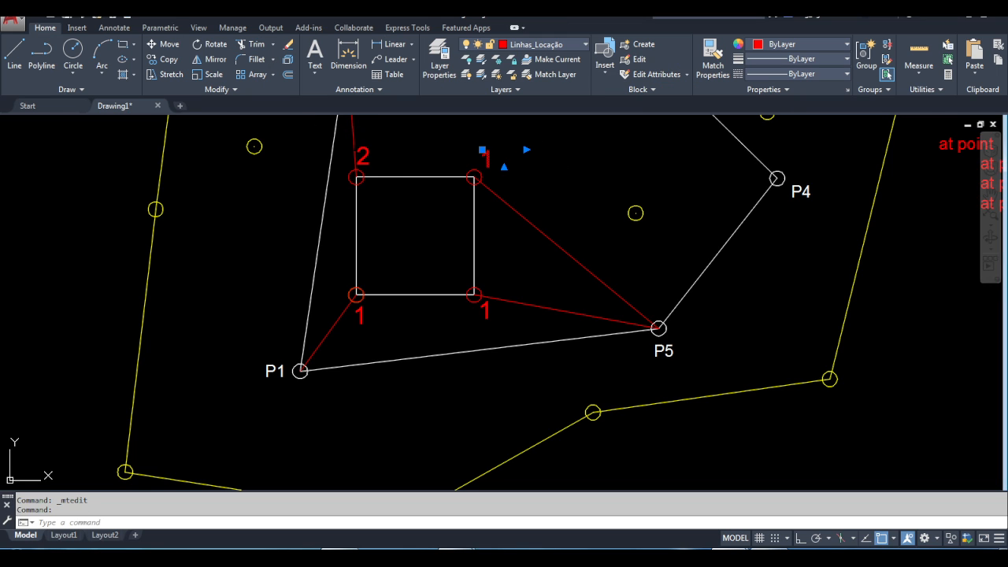
double_click(486, 159)
text(3)
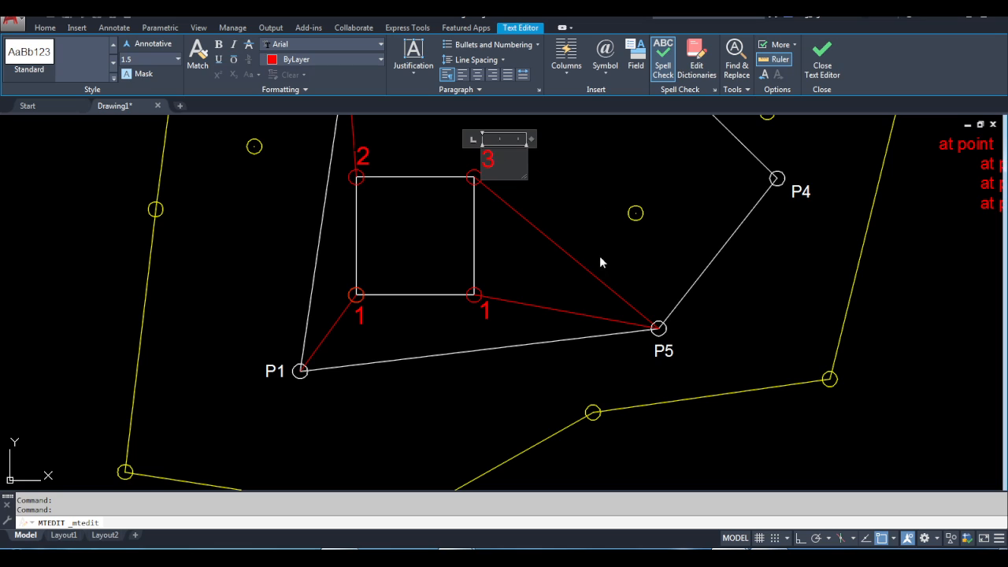
click(600, 260)
Change the text of the square's lower-right corner label to 4
click(486, 315)
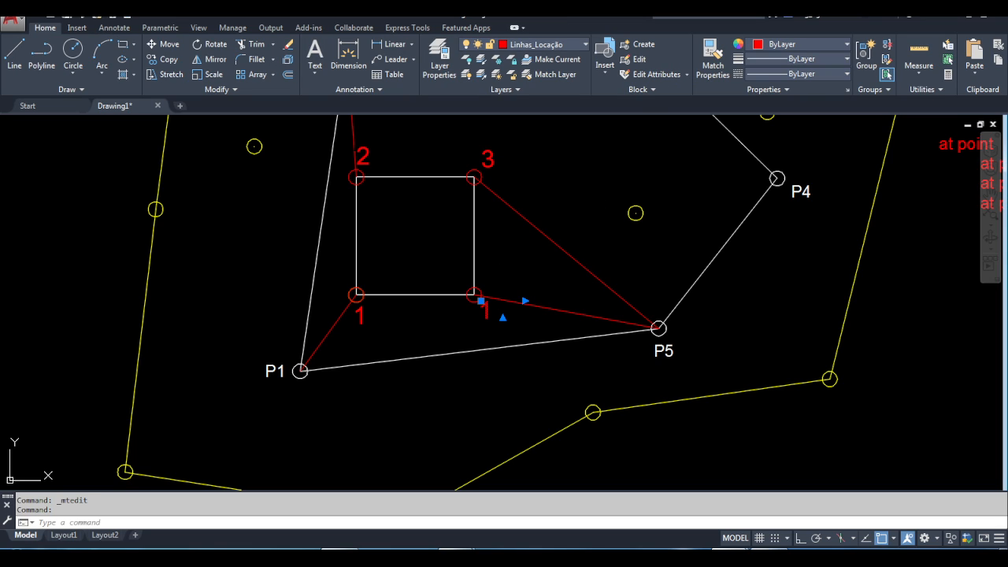
double_click(491, 309)
text(4)
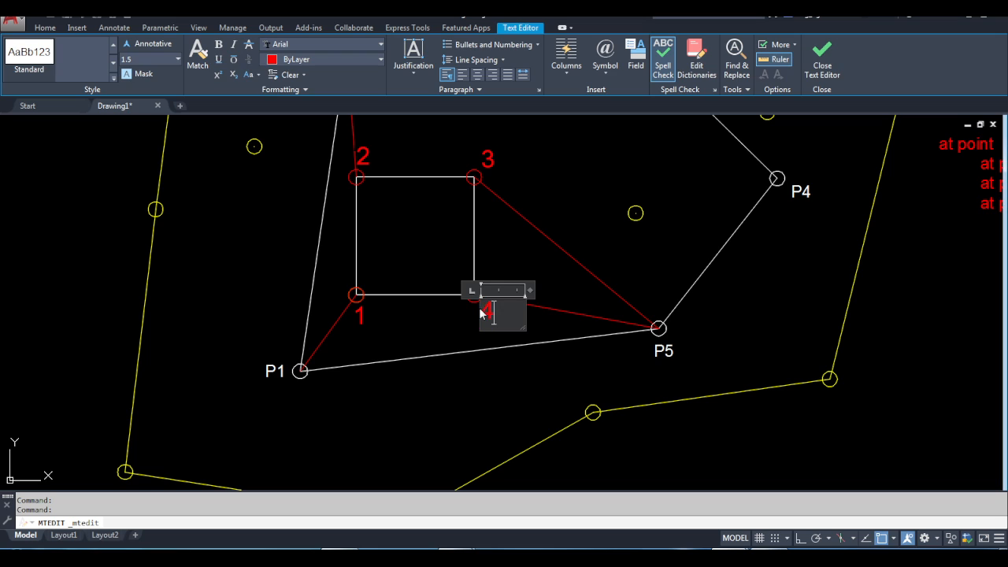
click(499, 375)
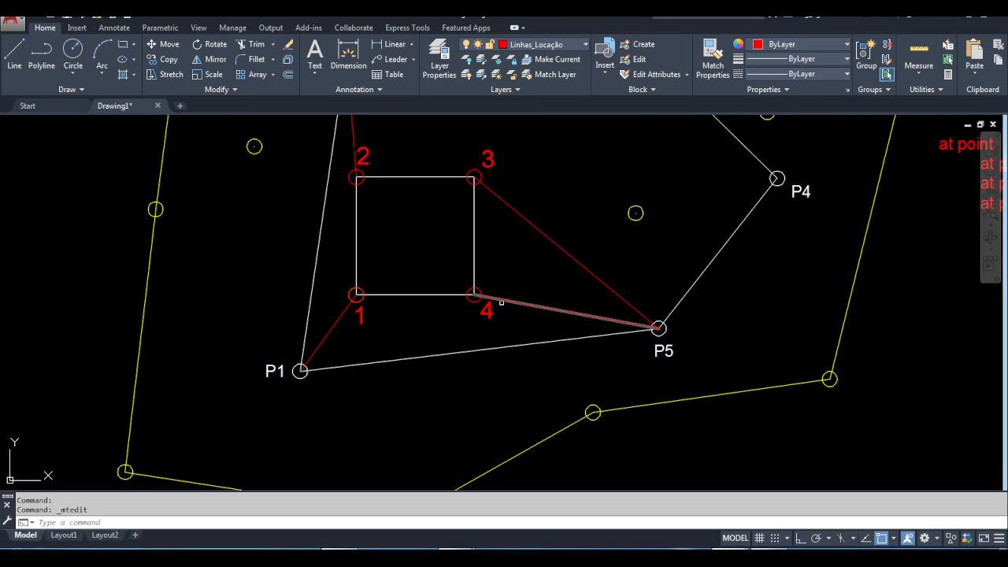
scroll(493, 317, down, 2)
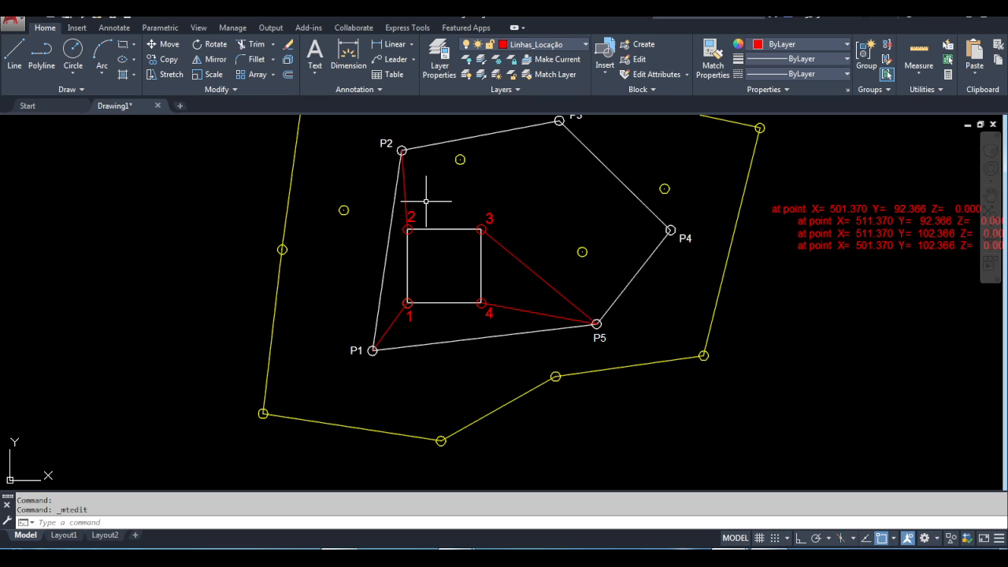
middle_drag(428, 208, 423, 229)
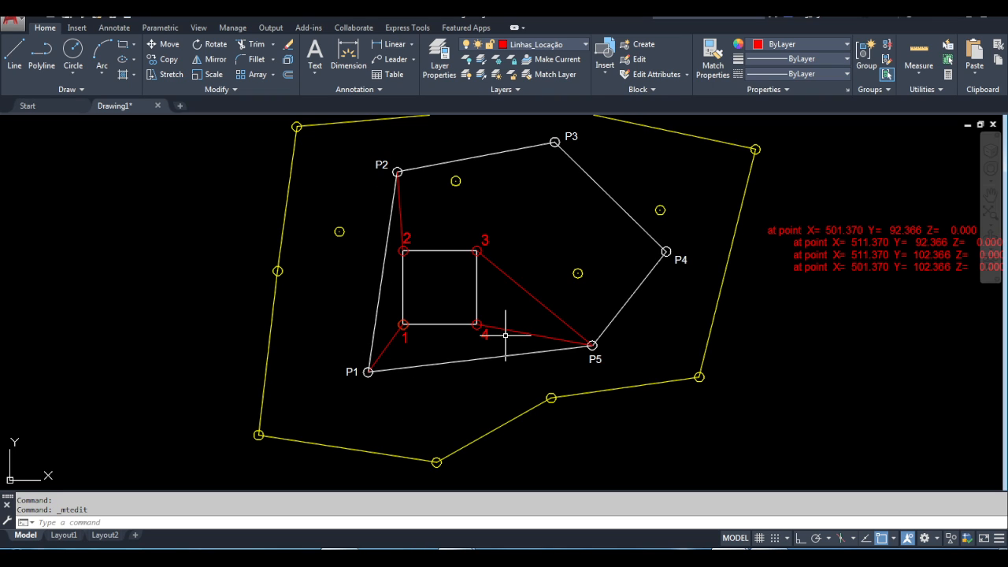
middle_drag(567, 338, 421, 338)
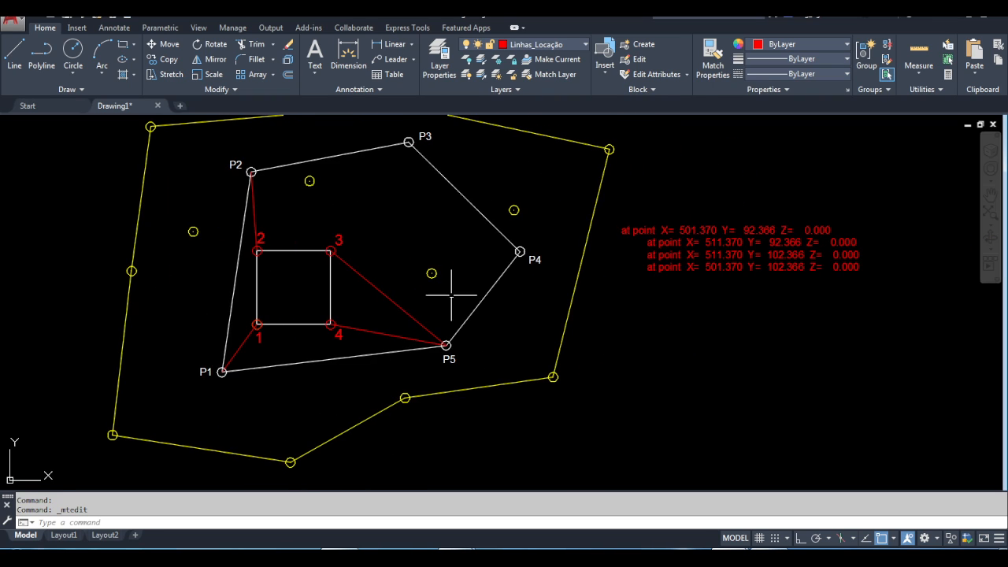
text(id)
key(Return)
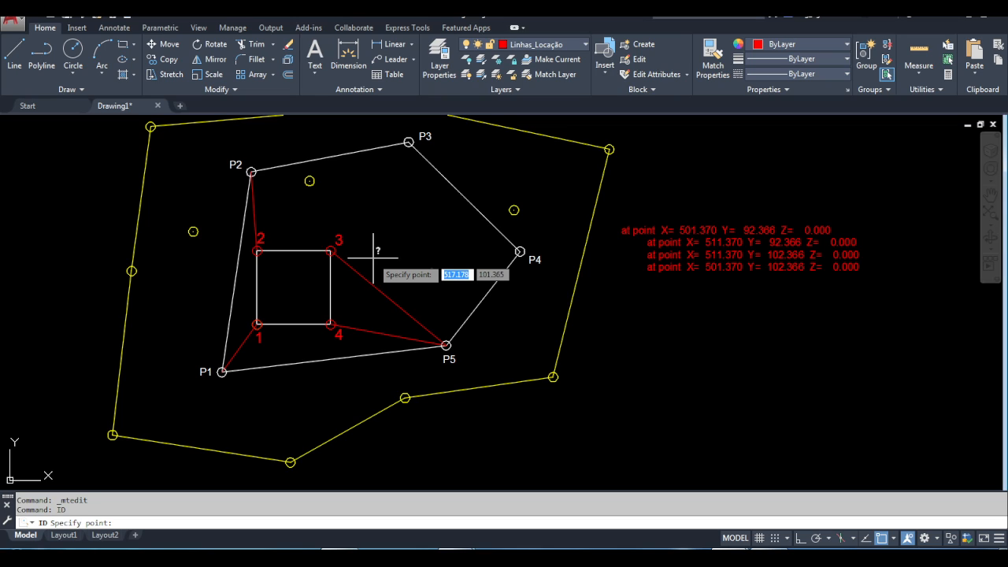
key(Escape)
text(id)
key(Return)
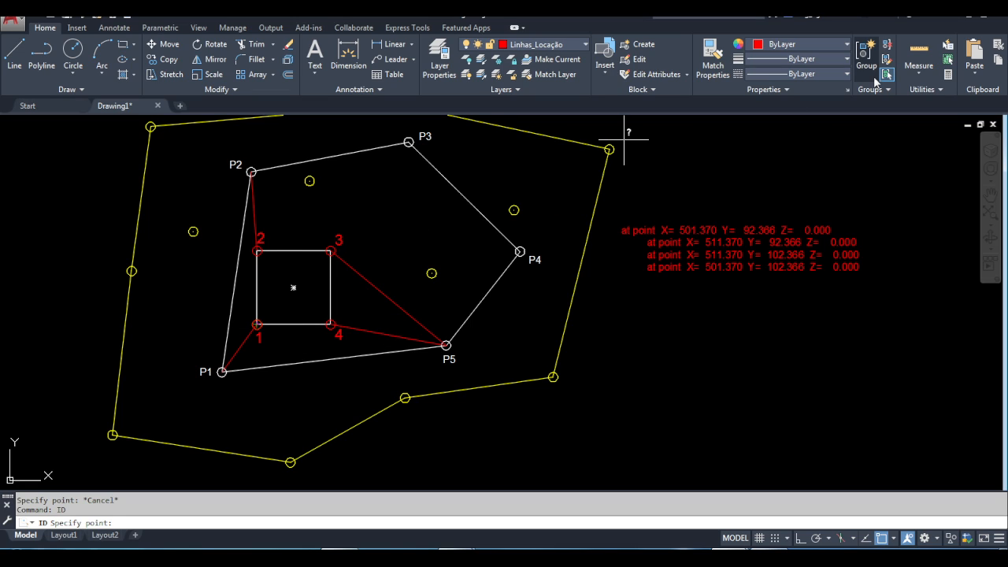
key(Escape)
Query the coordinates of the square's corners 1, 2, 3 and 4 with ID Point
click(920, 90)
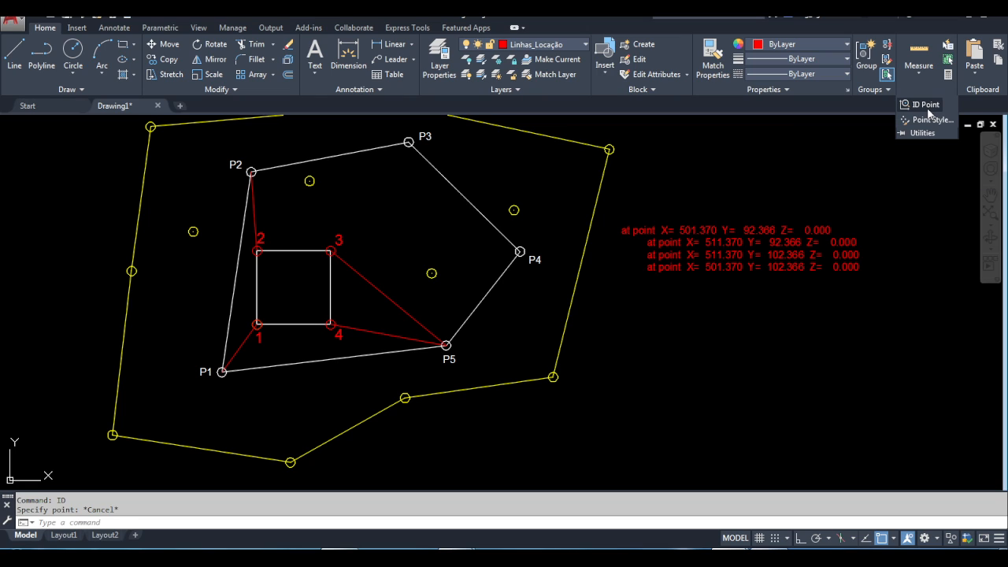
click(925, 105)
click(254, 324)
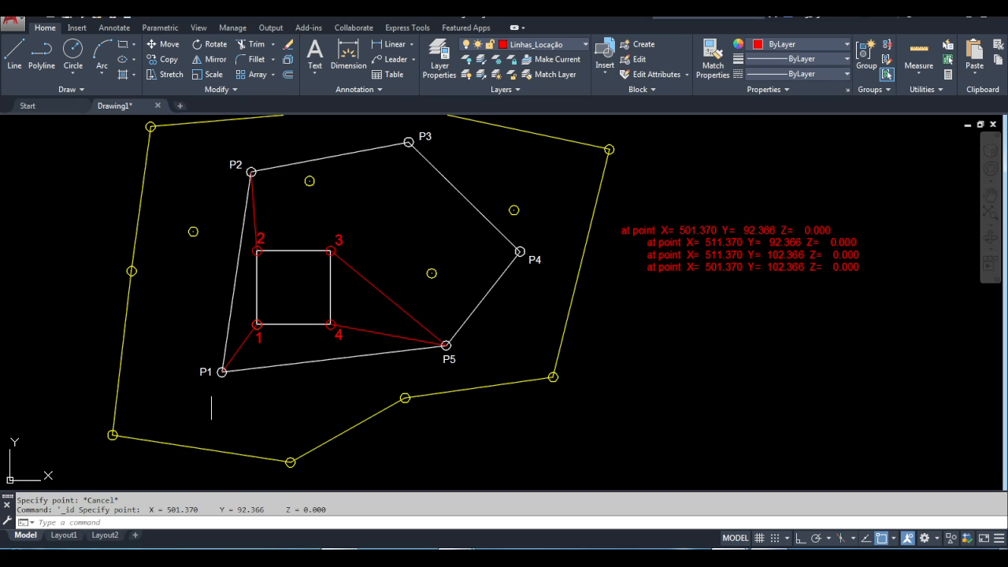
key(Return)
click(256, 251)
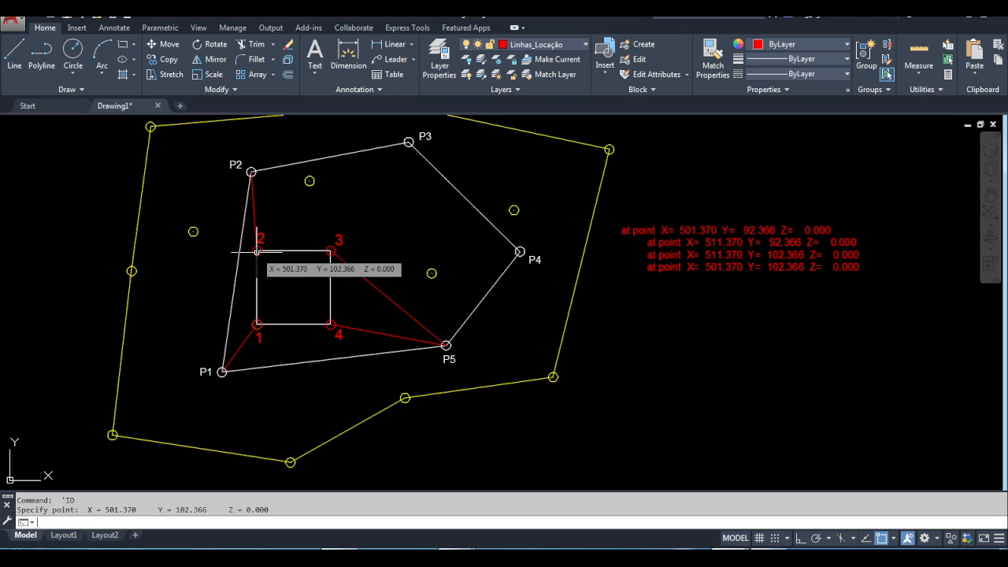
key(Return)
click(328, 251)
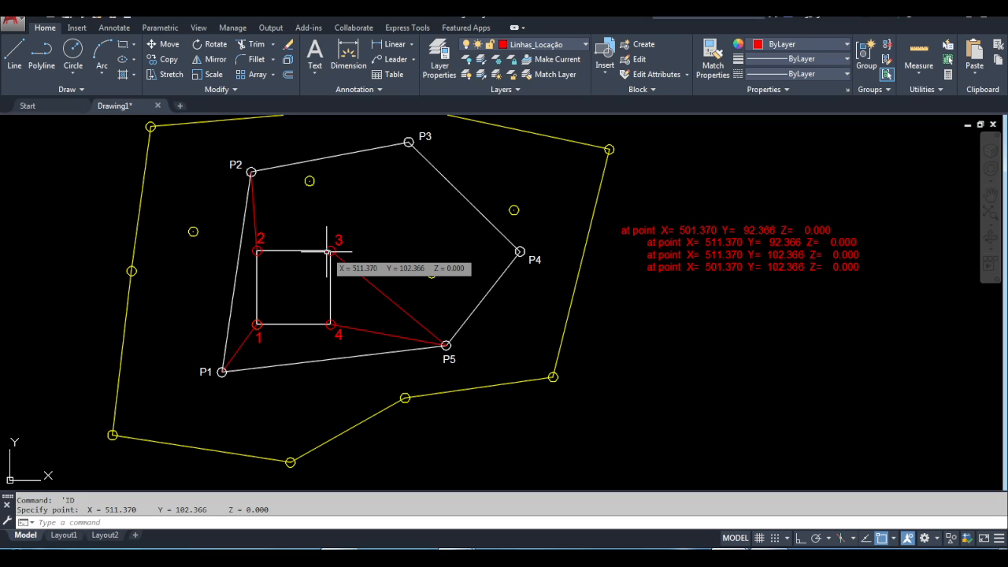
key(Return)
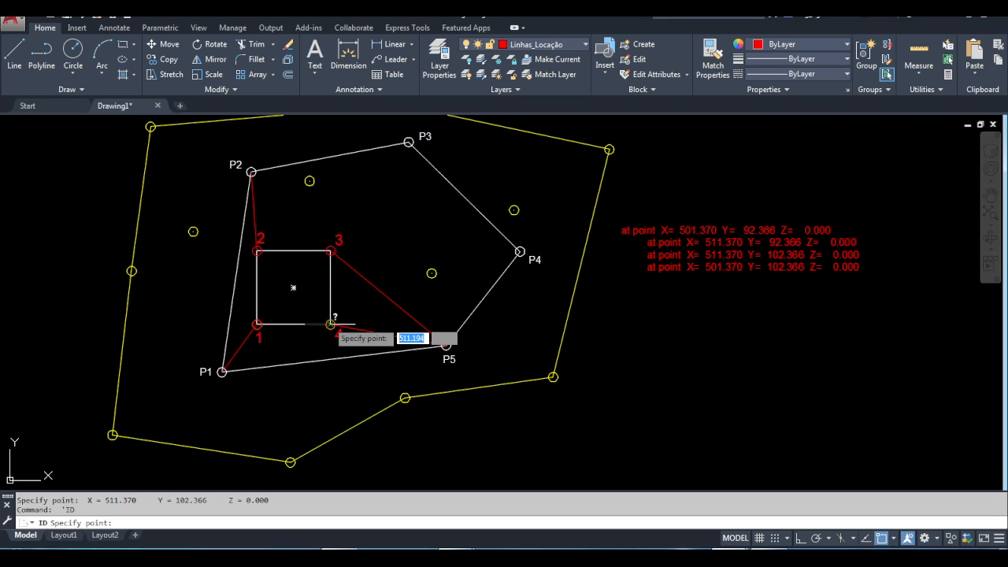
click(330, 324)
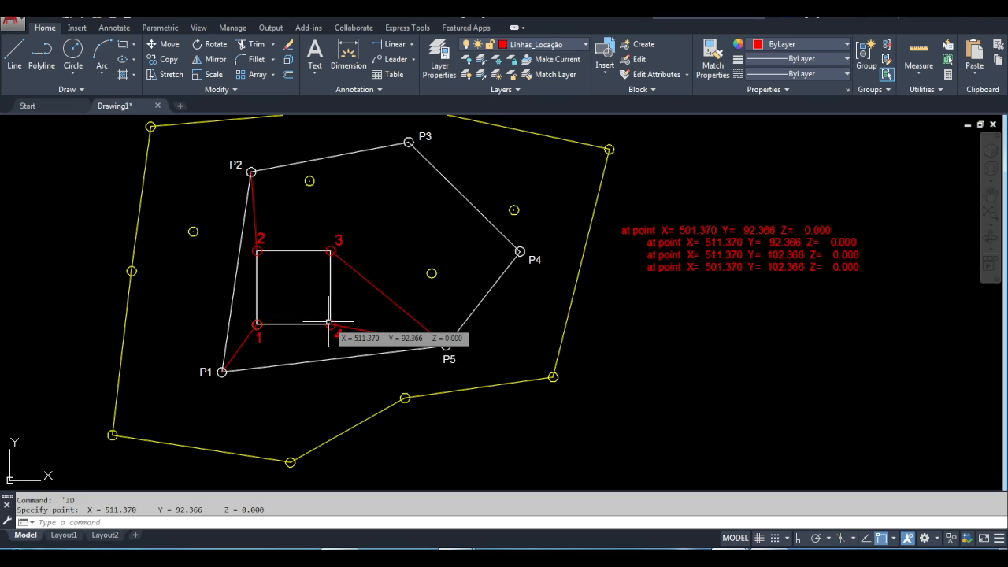
key(Escape)
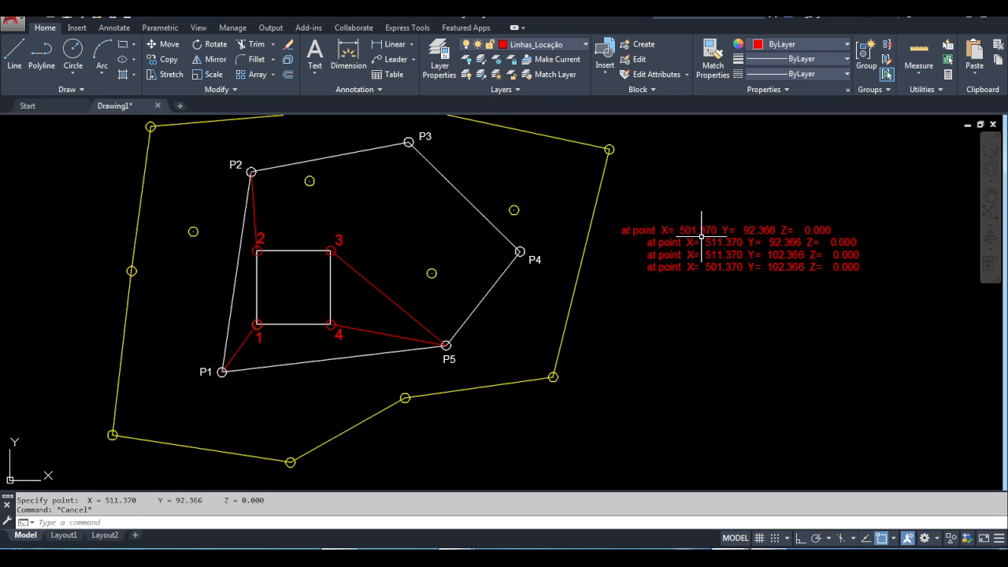
Identify corner 1's coordinates and paste "X = 501.370 Y = 92.366" as text below the existing coordinate list
text(id)
key(Return)
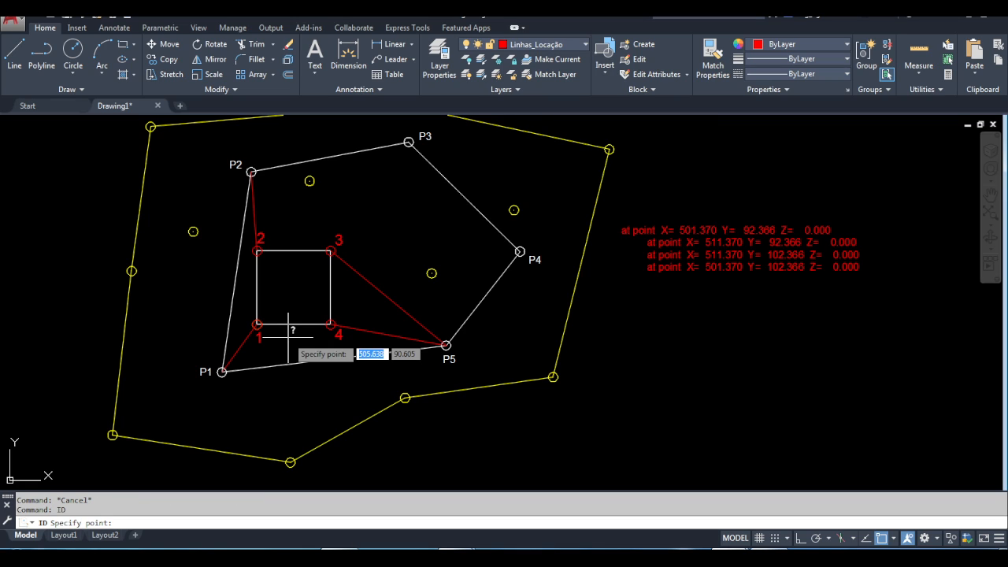
click(256, 324)
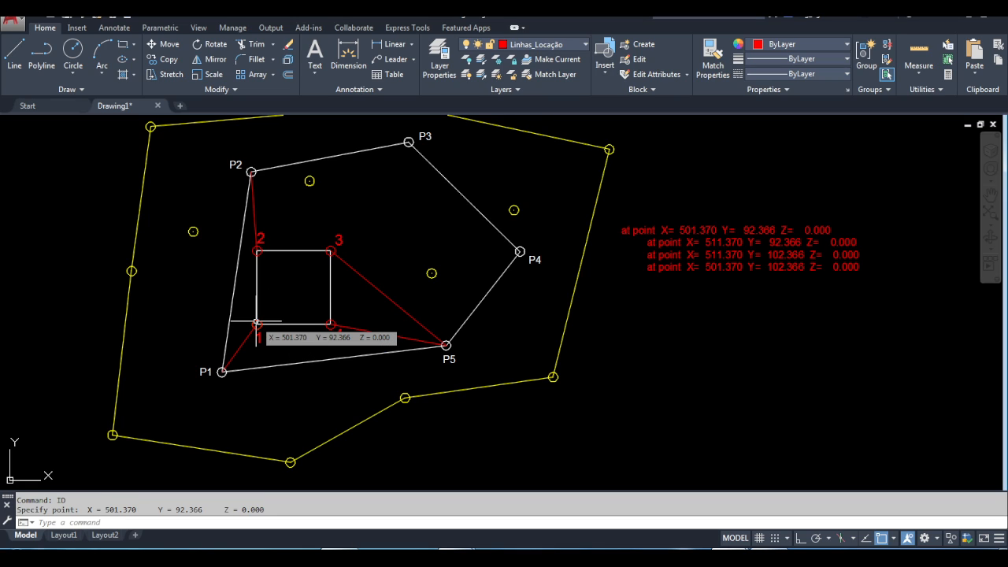
drag(89, 510, 17, 500)
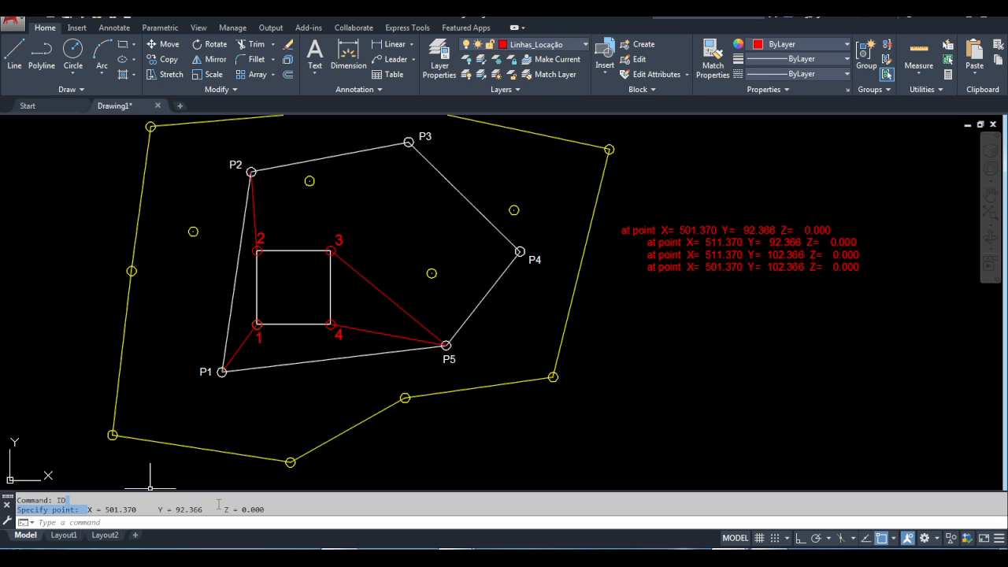
drag(88, 510, 204, 510)
key(ctrl+c)
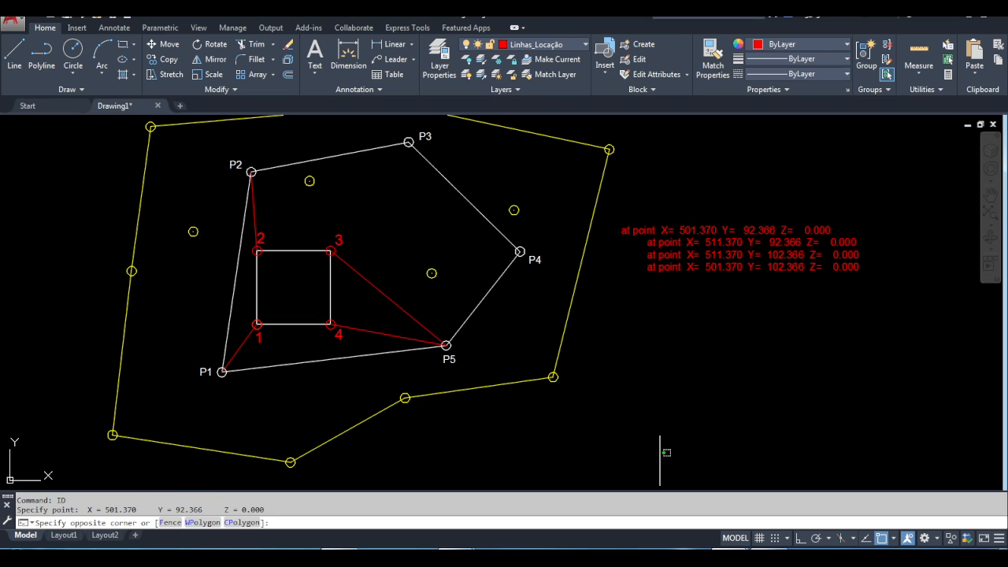
key(ctrl+v)
click(670, 320)
key(Escape)
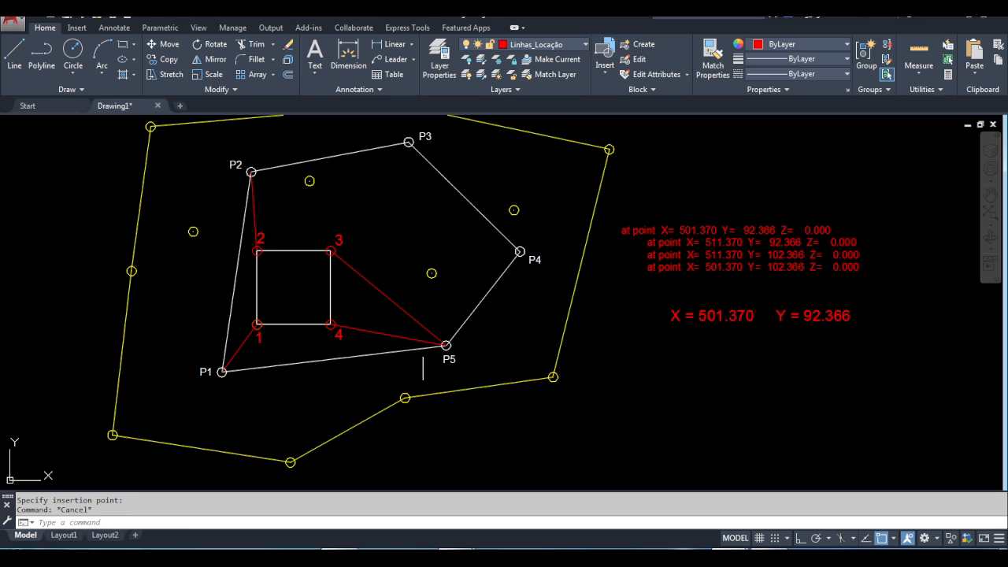
Copy the corner label 1 from the square to just before the "X = 501.370 Y = 92.366" text
text(co)
key(Return)
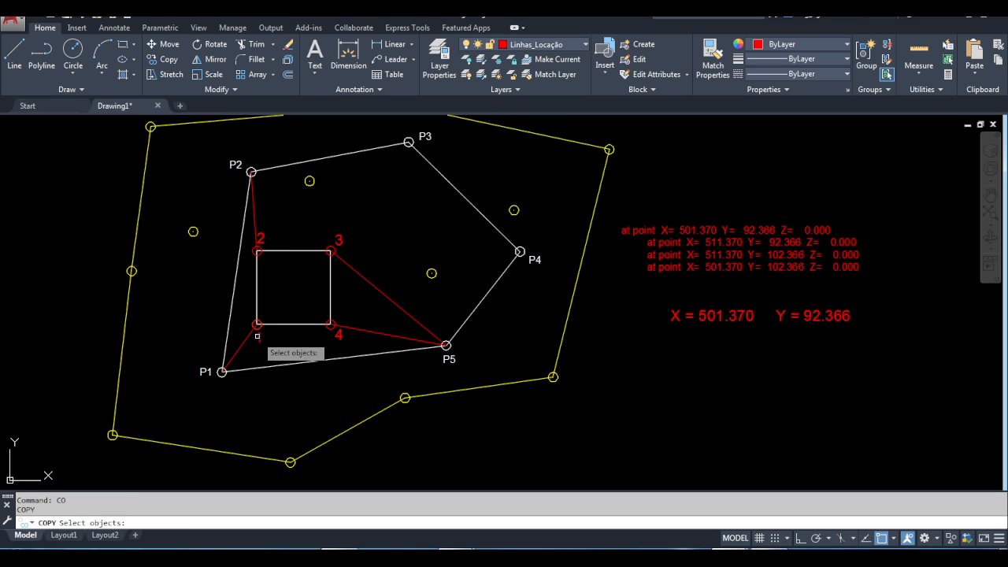
click(258, 337)
key(Return)
click(257, 341)
click(640, 317)
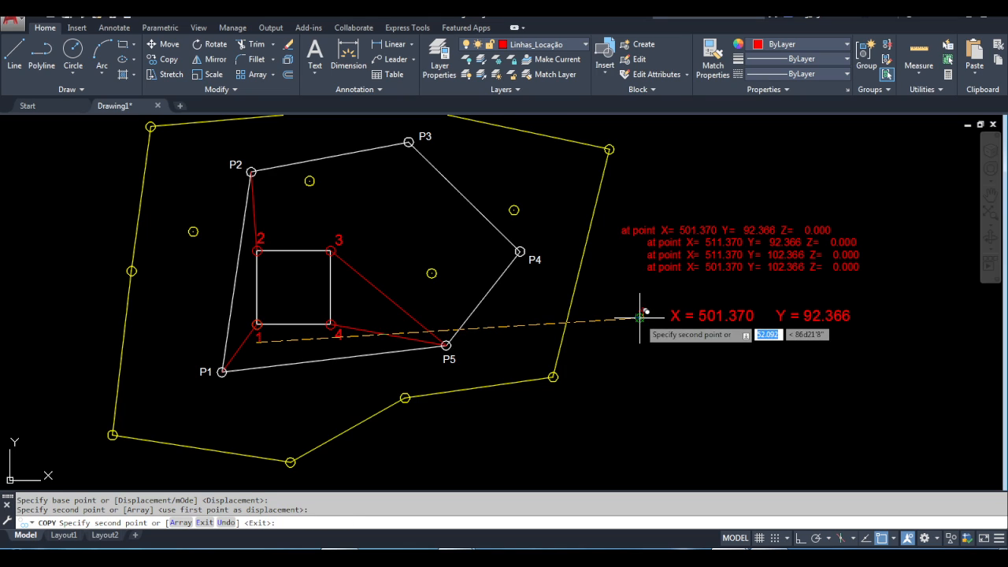
key(Escape)
Identify corner 2's coordinates and paste "X = 501.370 Y = 102.366" as text below corner 1's coordinate line
text(id)
key(Return)
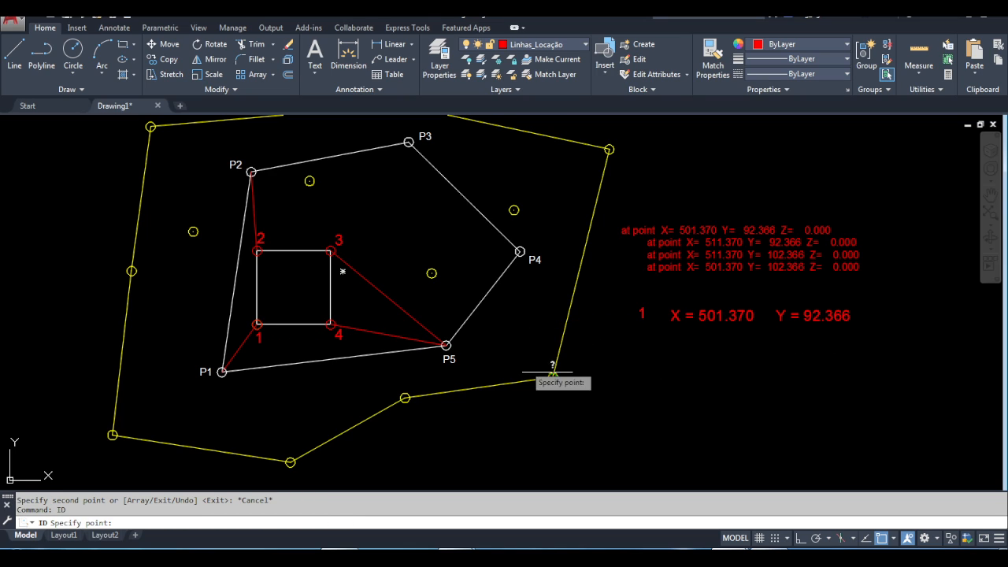
click(258, 251)
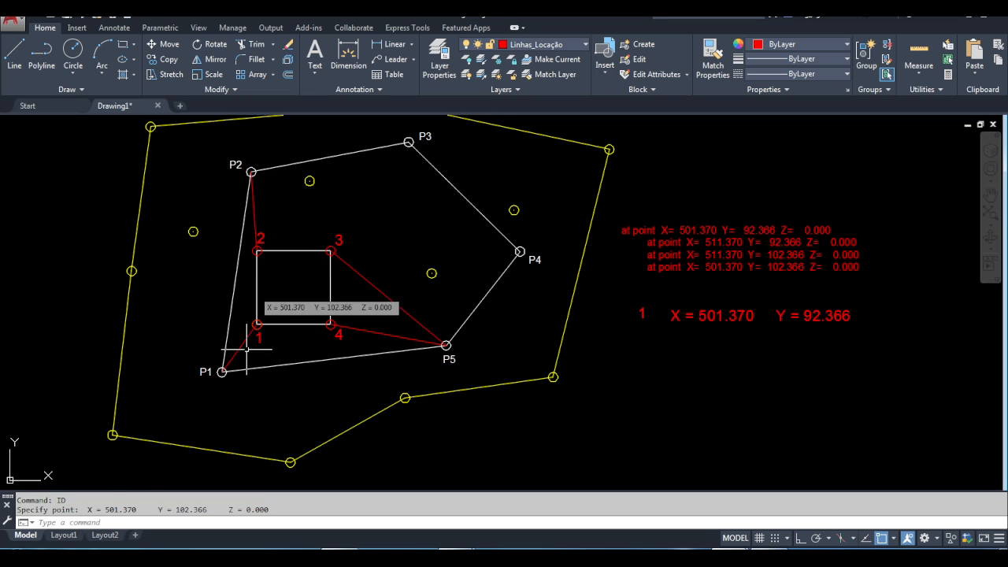
drag(100, 510, 199, 510)
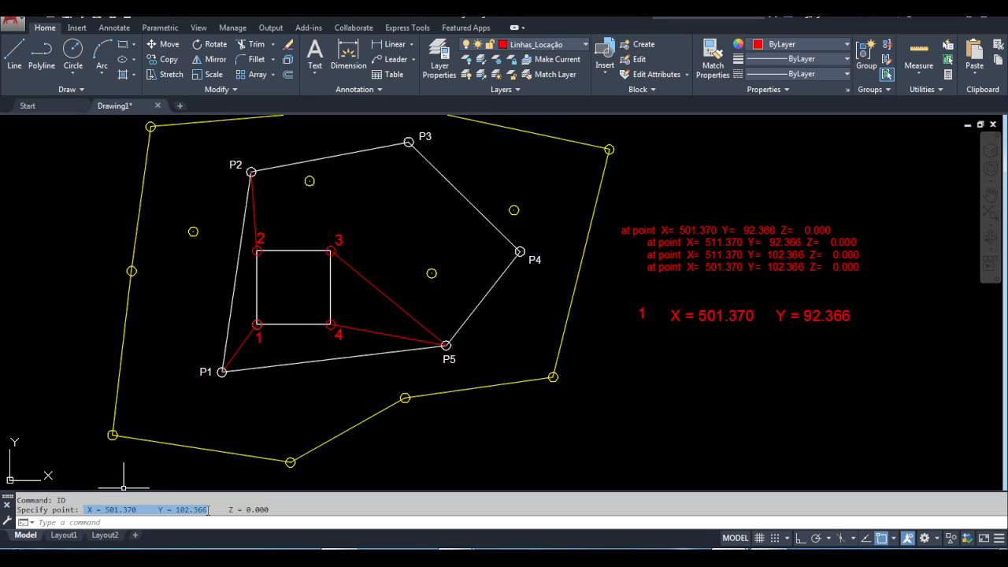
key(ctrl+c)
key(ctrl+v)
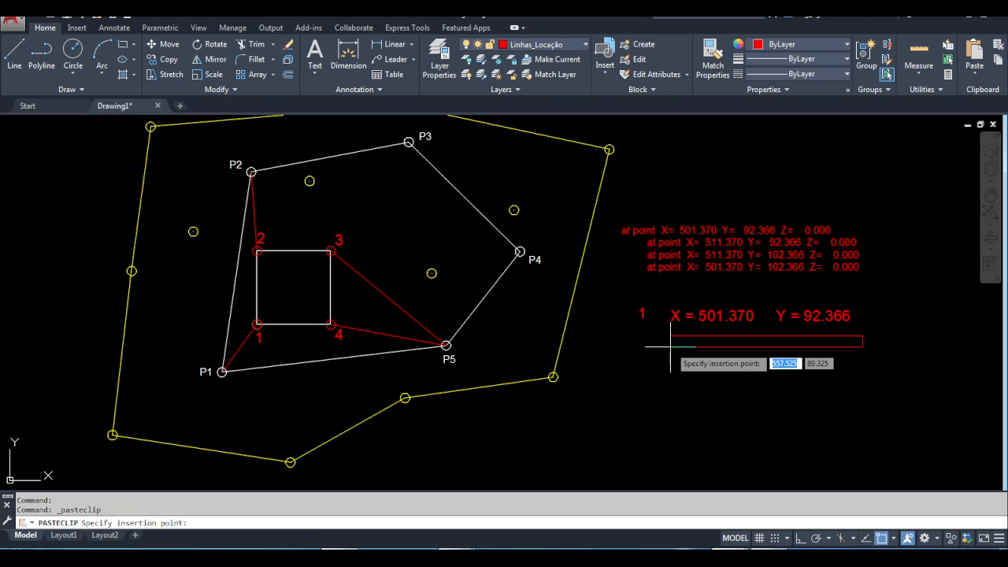
click(671, 346)
key(Escape)
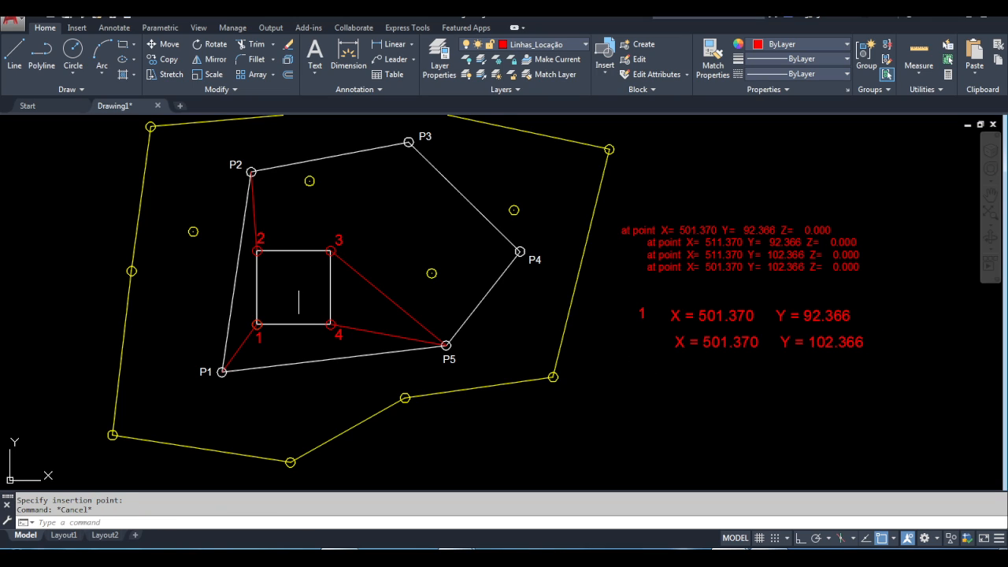
Copy the corner label 2 from the square to the start of the second coordinate line
text(co)
key(Return)
click(299, 251)
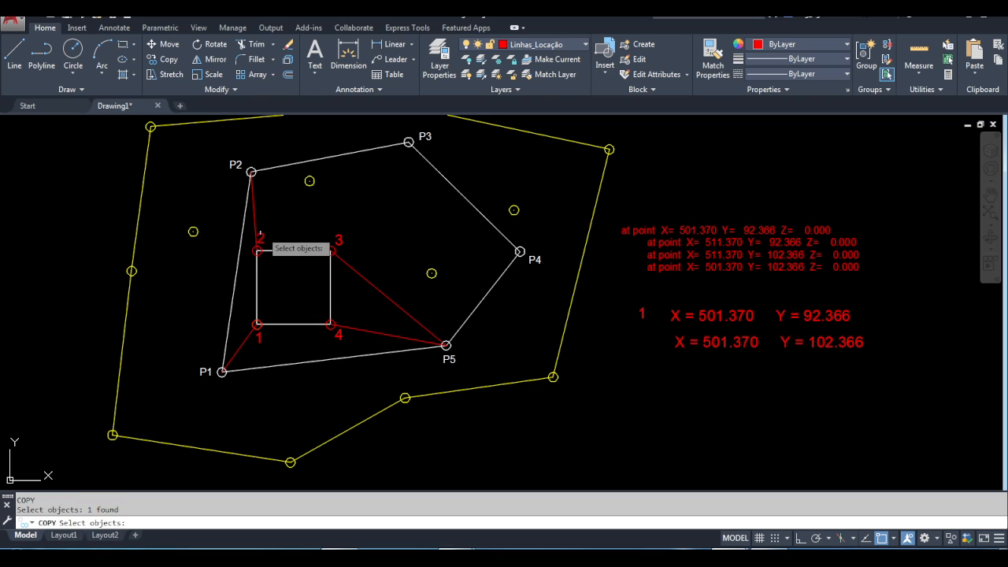
key(Return)
click(267, 235)
click(648, 337)
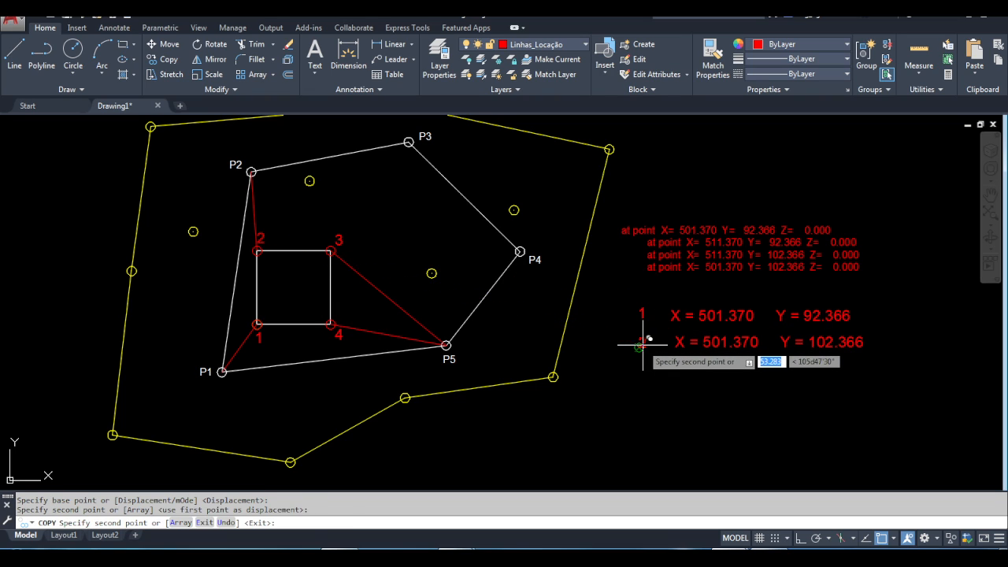
key(Escape)
Identify corner 3's coordinates and paste "X = 511.370 Y = 102.366" as text below corner 2's coordinate line
text(id)
key(Return)
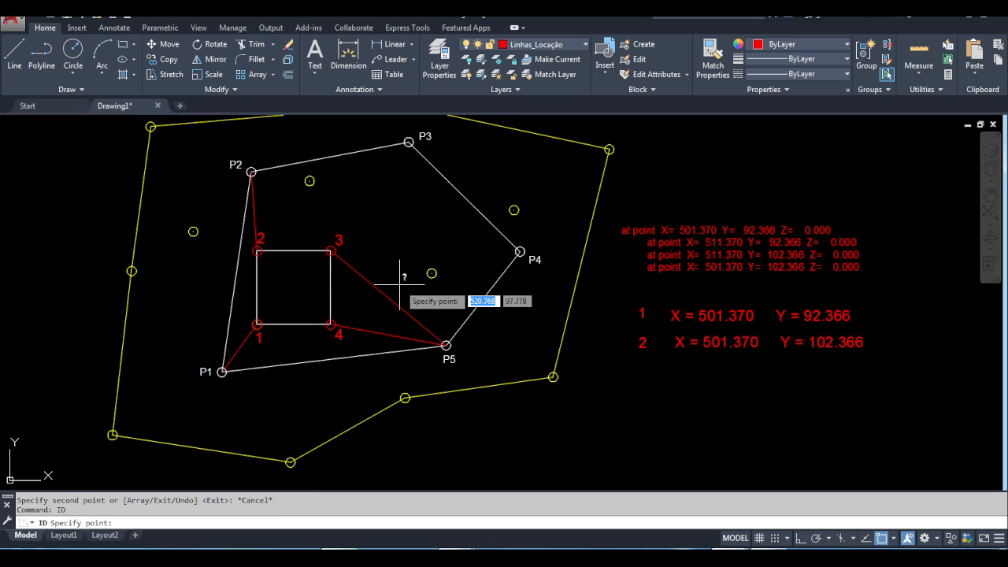
click(330, 250)
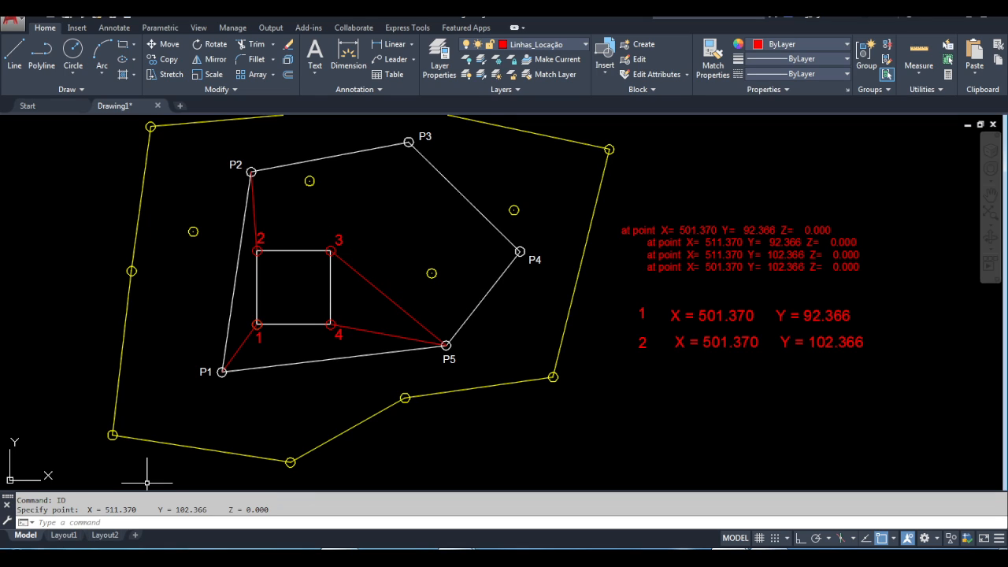
drag(96, 511, 217, 512)
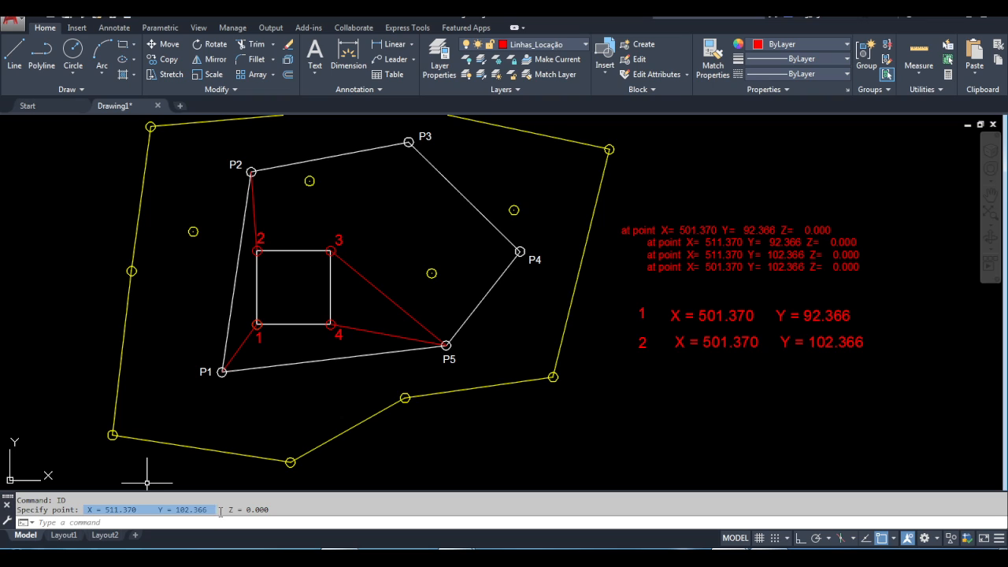
key(ctrl+c)
key(ctrl+v)
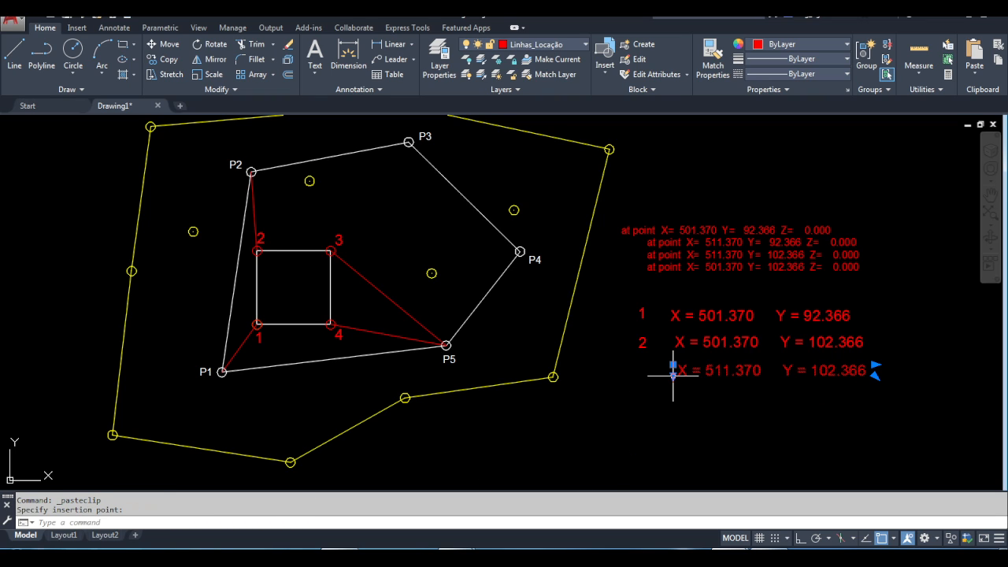
key(F1)
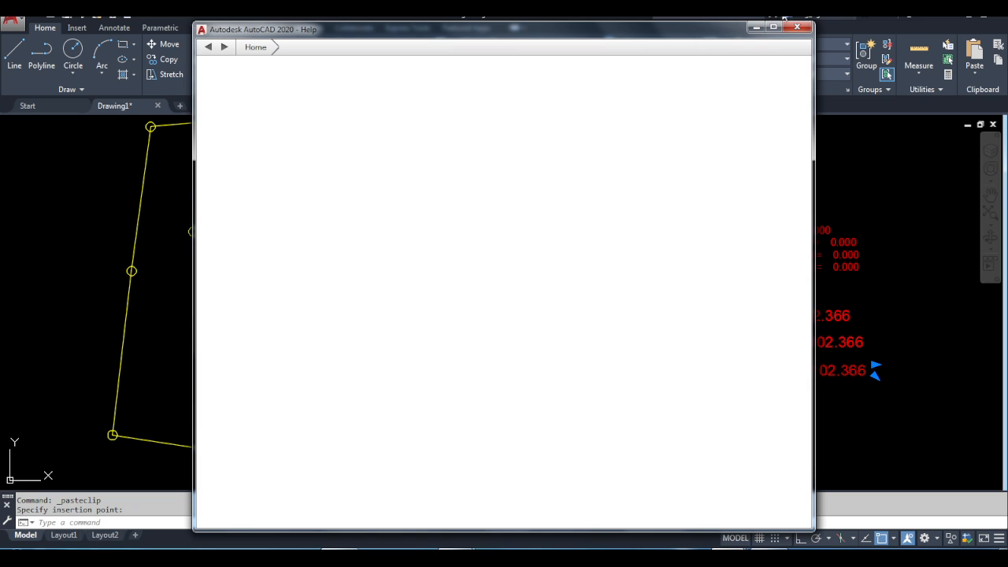
click(797, 28)
key(Escape)
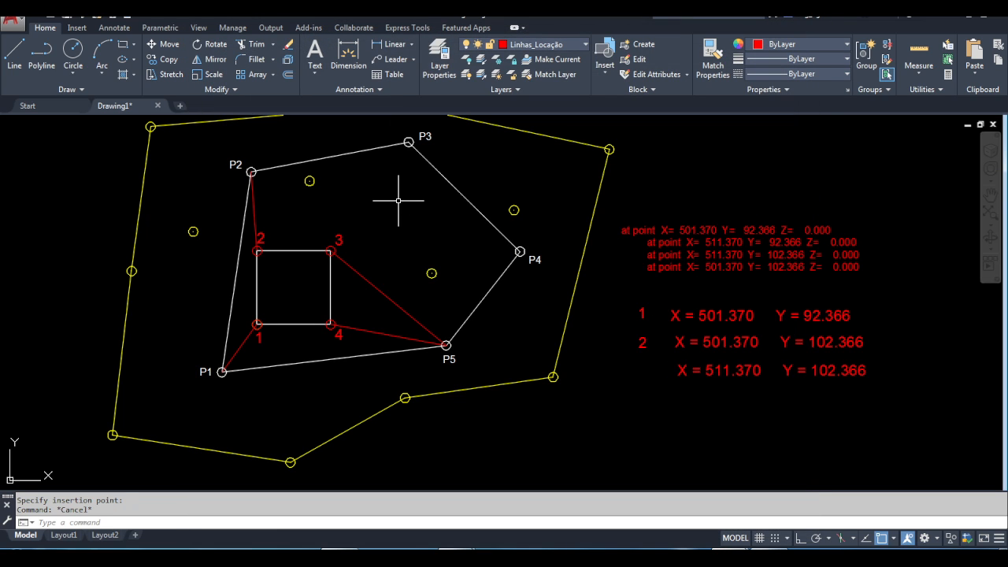
Copy the corner label 3 from the square to the start of the third coordinate line
text(co)
key(Return)
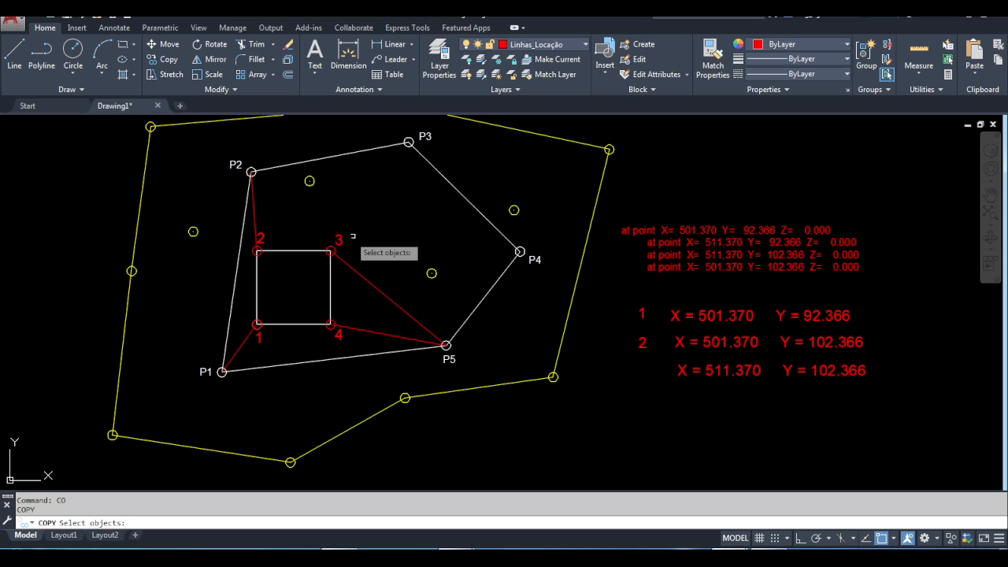
click(339, 240)
key(Return)
click(336, 245)
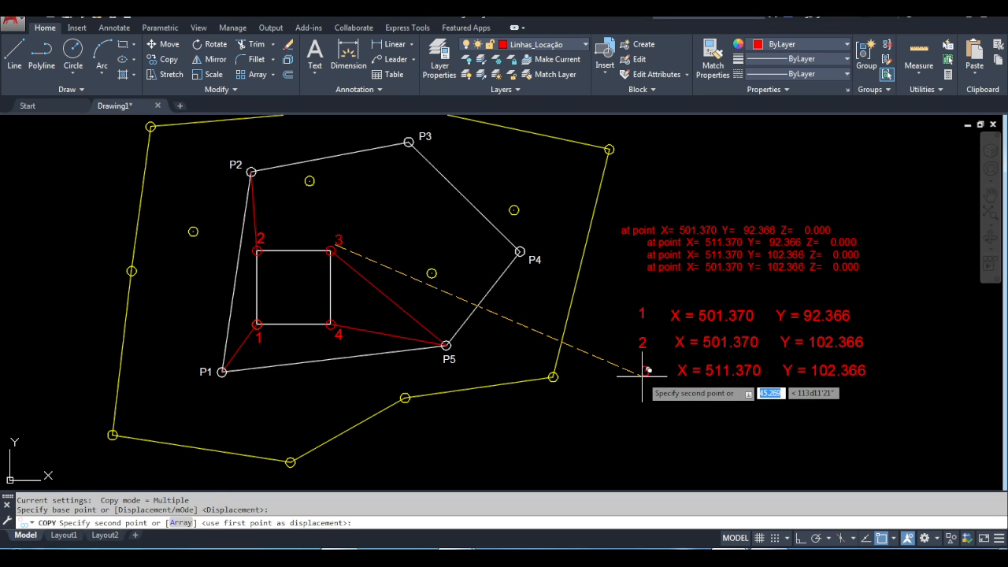
click(643, 375)
key(Escape)
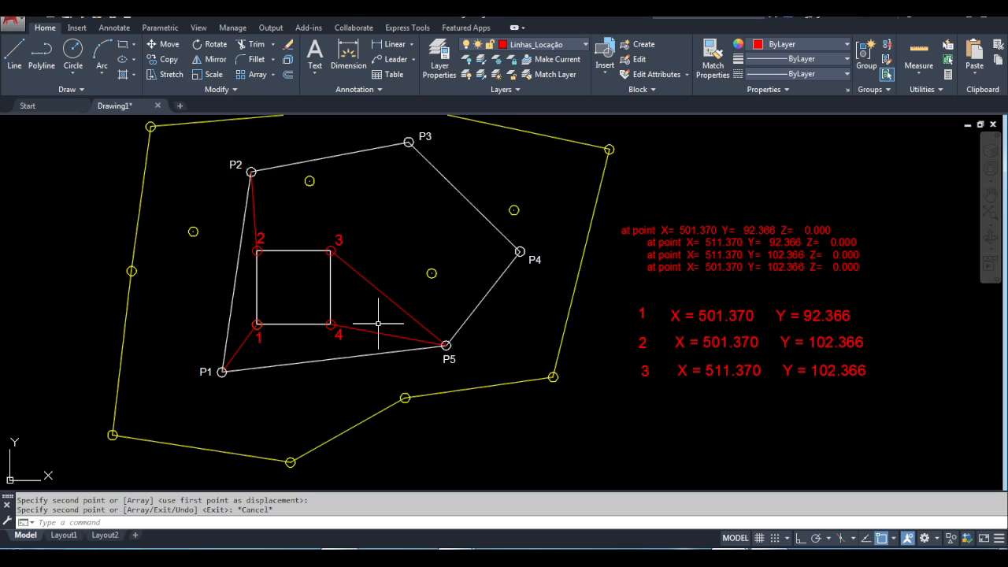
Identify corner 4's coordinates and paste "X = 511.370 Y = 92.366" as text below corner 3's coordinate line
text(id)
key(Return)
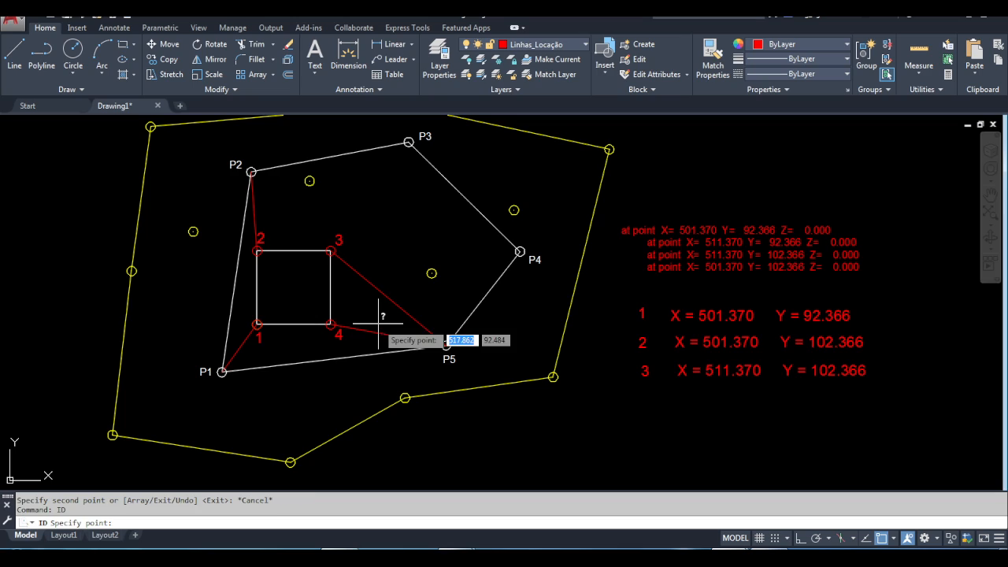
click(335, 331)
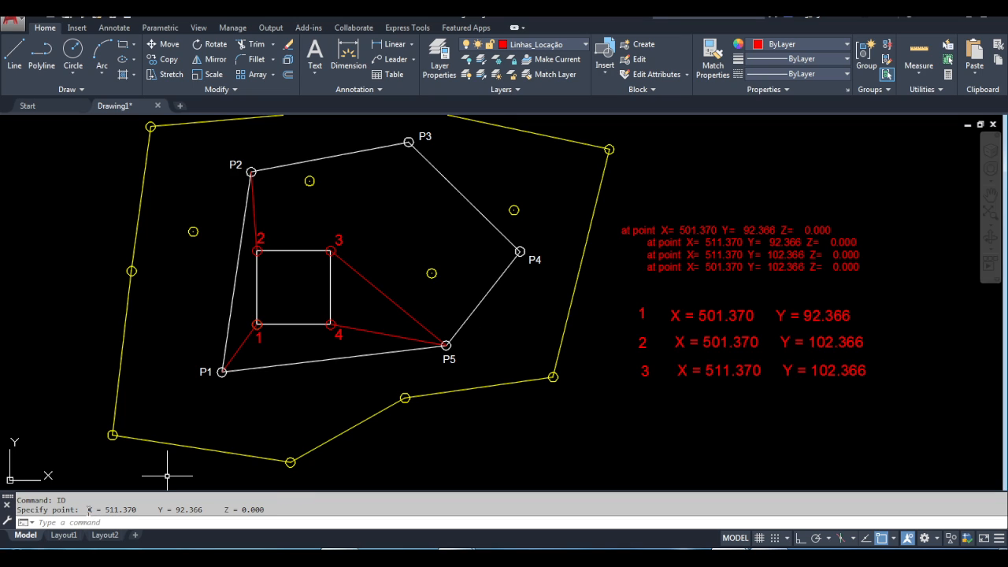
drag(87, 510, 209, 510)
key(ctrl+c)
key(ctrl+v)
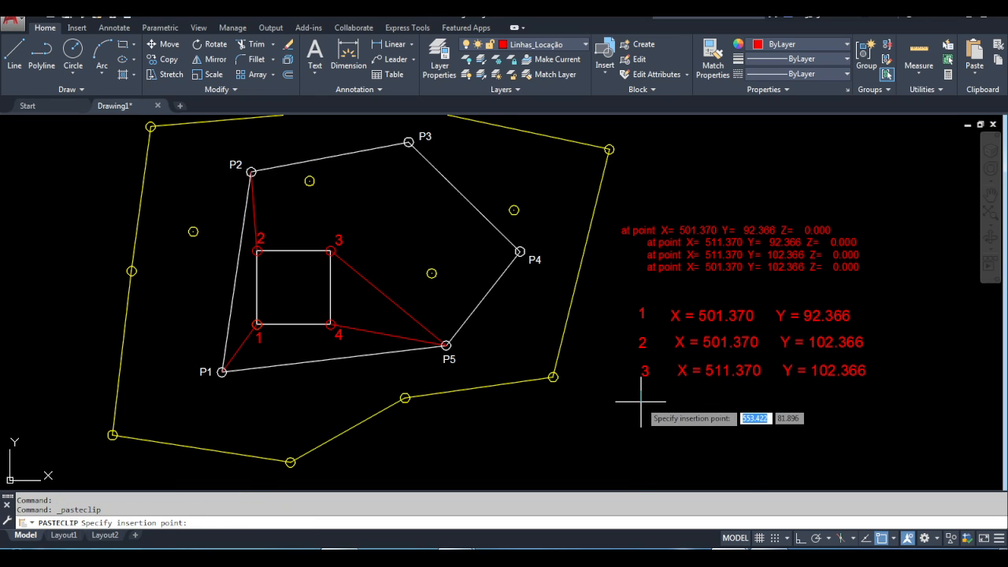
click(682, 392)
key(Escape)
key(Escape)
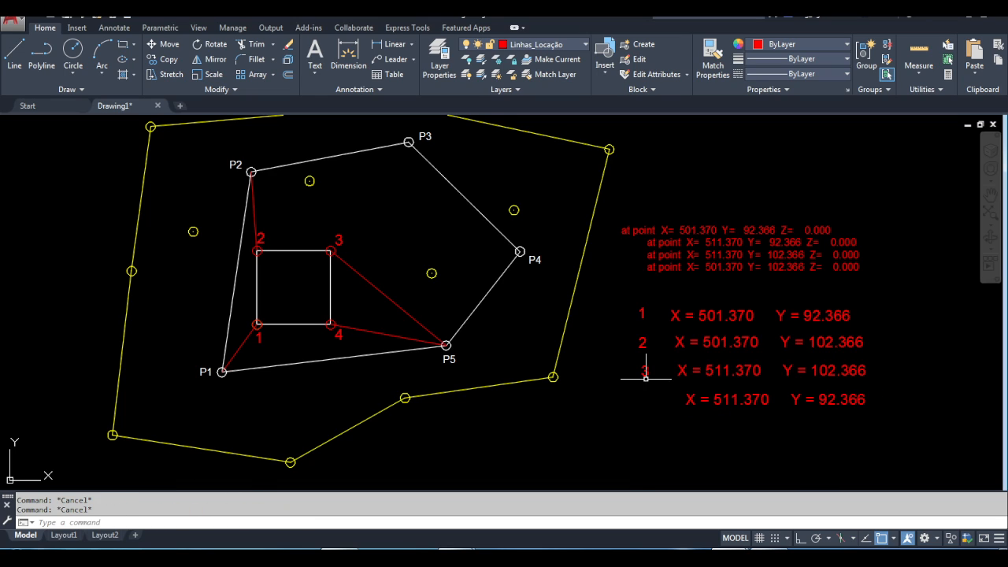
Copy the corner label 4 from the square to the start of the fourth coordinate line
text(co)
key(Return)
click(338, 336)
key(Return)
click(339, 336)
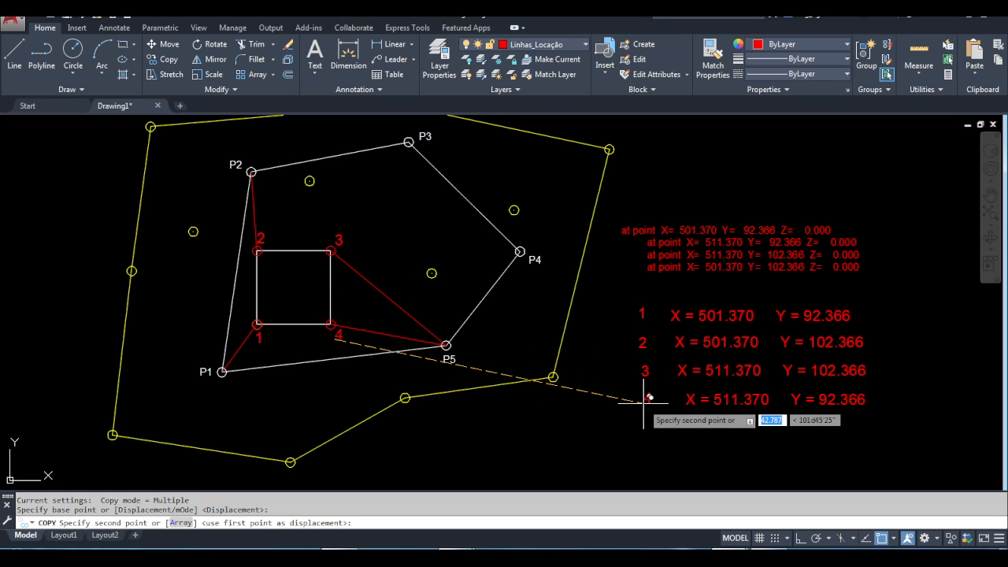
click(646, 402)
key(Escape)
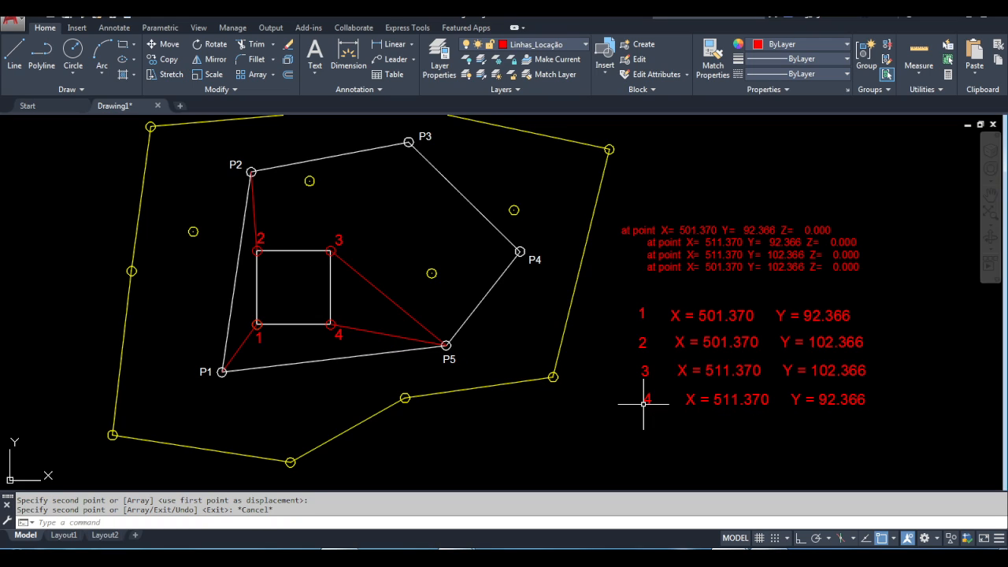
text(m)
key(Return)
click(719, 408)
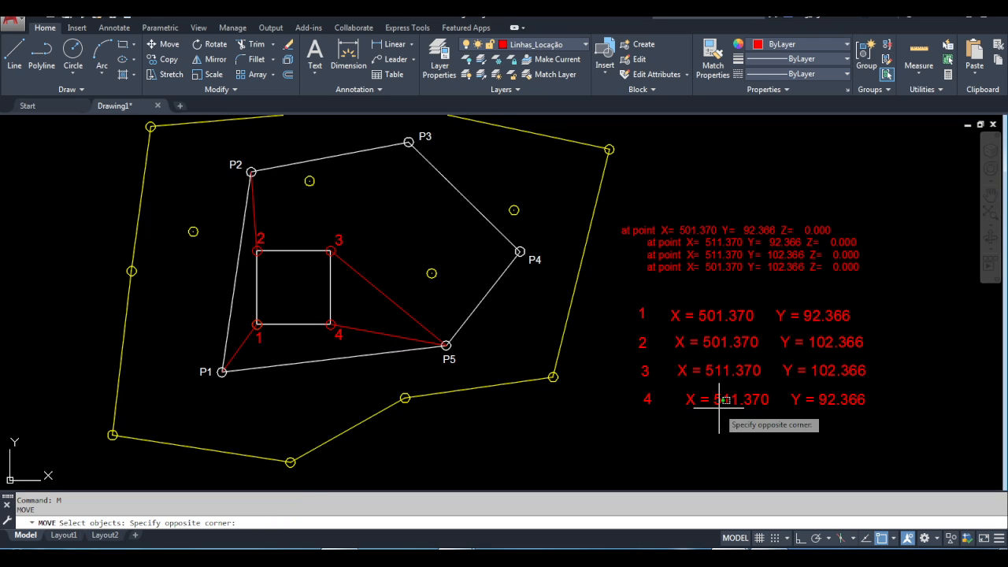
key(Escape)
Draw a vertical line with Ortho on, just left of the numbered coordinate list and spanning all four rows
click(14, 52)
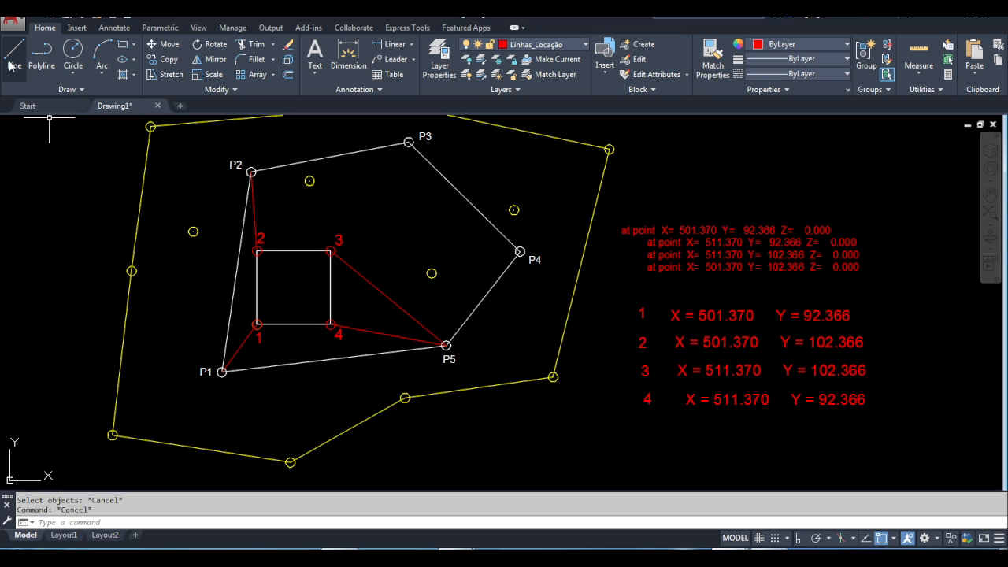
key(F8)
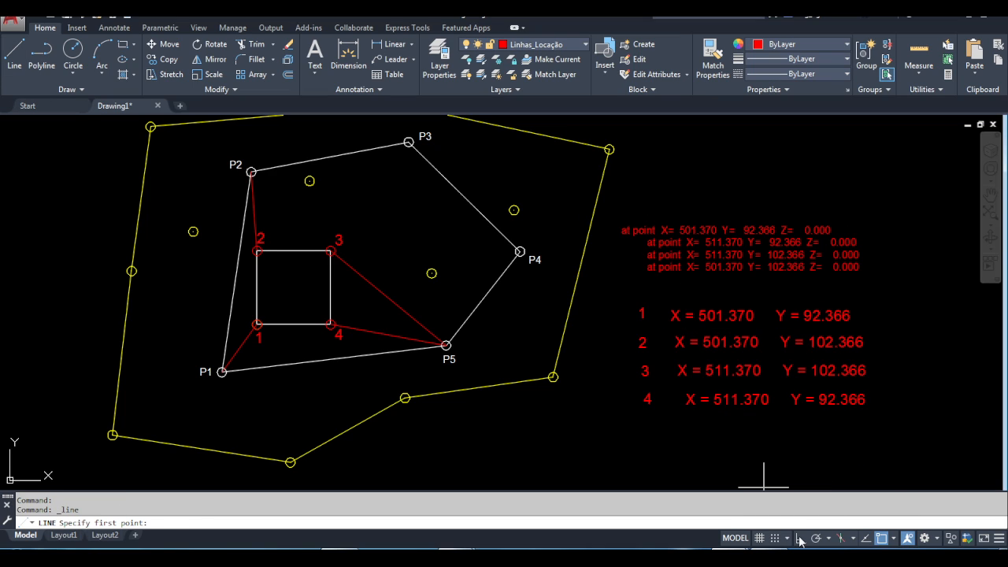
click(623, 284)
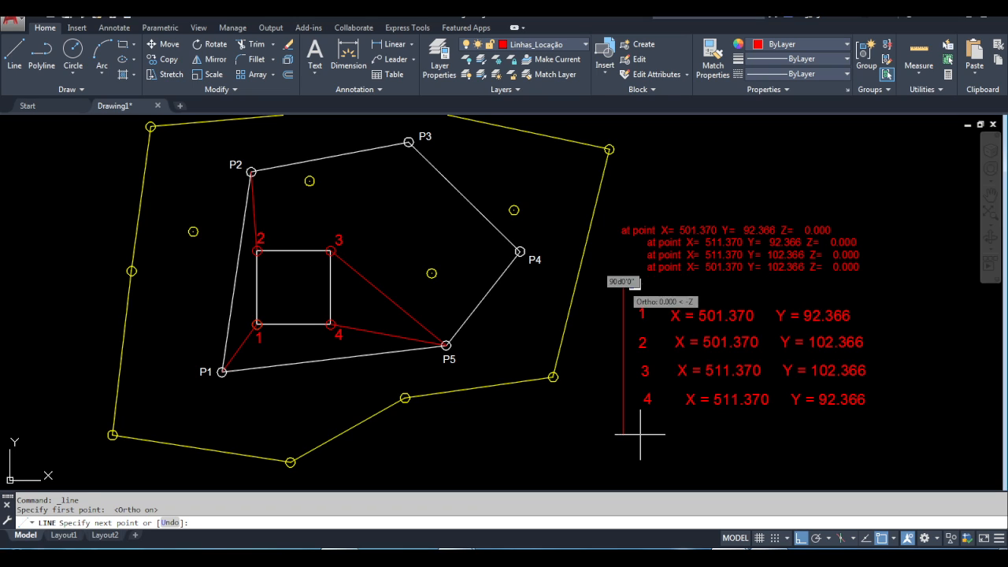
click(635, 446)
key(Escape)
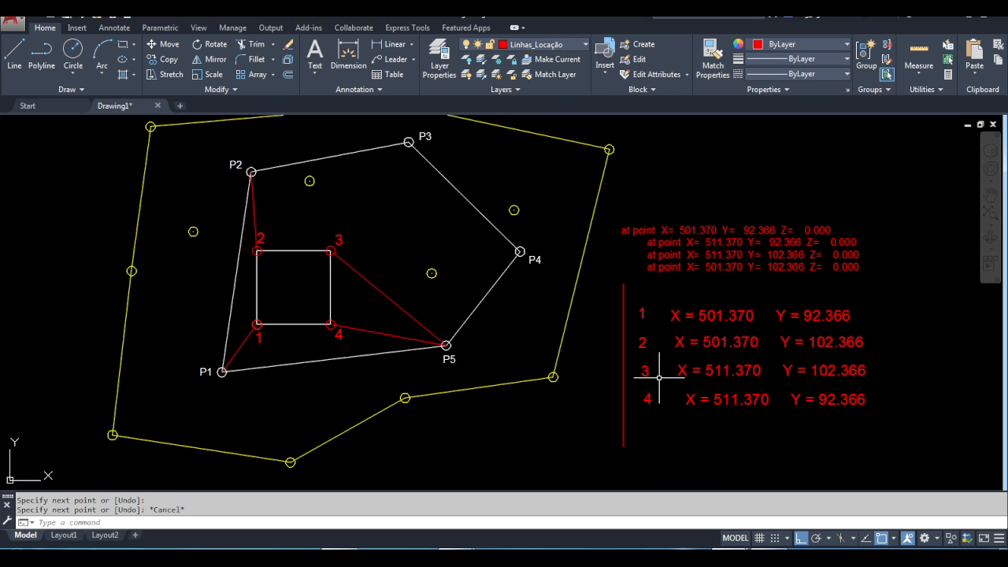
Move the list number 1 horizontally to just beside the vertical line, with object snap turned off
text(m)
key(Return)
click(643, 314)
key(Return)
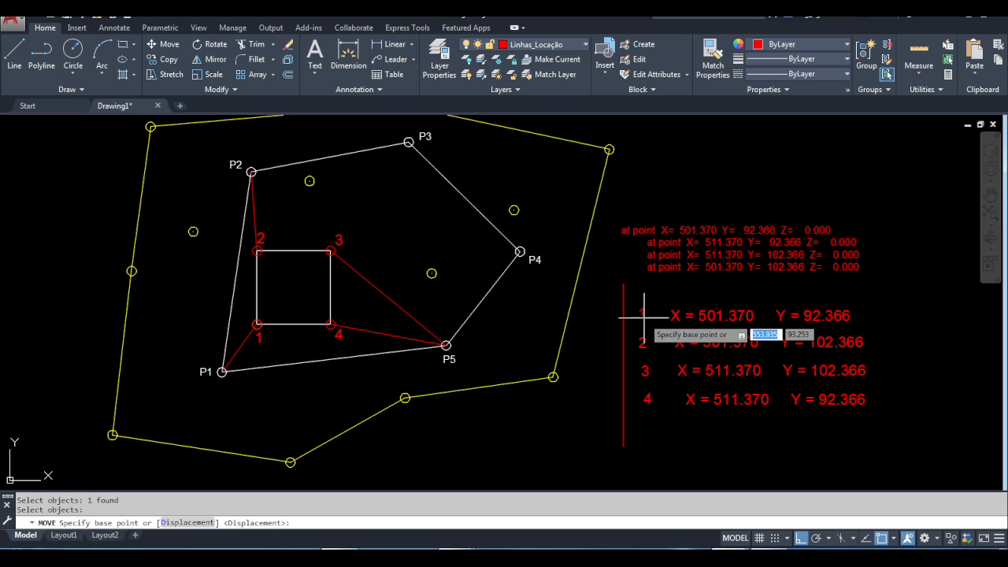
click(640, 318)
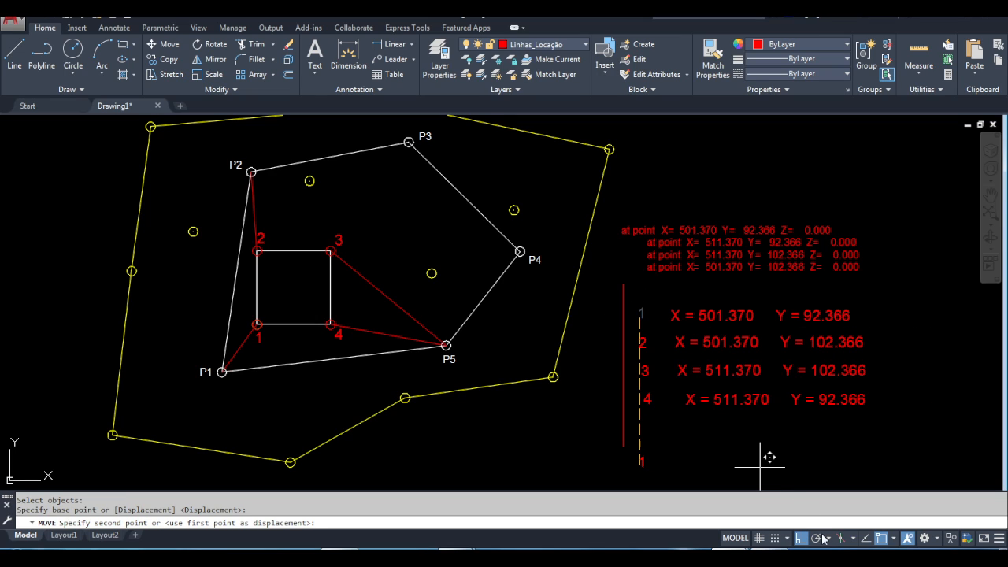
click(880, 542)
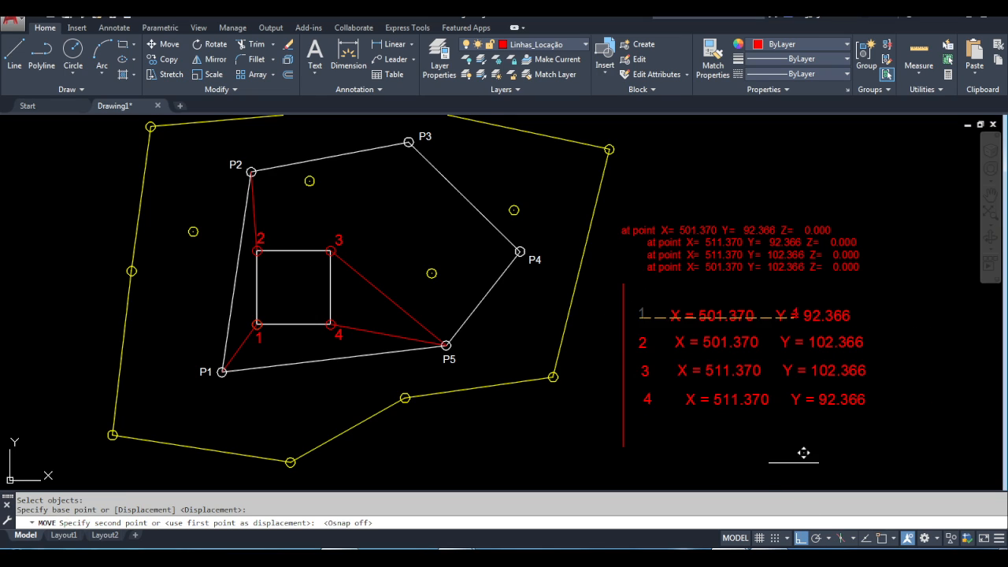
click(632, 315)
Move the list number 2 left beside the vertical line, beneath the number 1
key(Return)
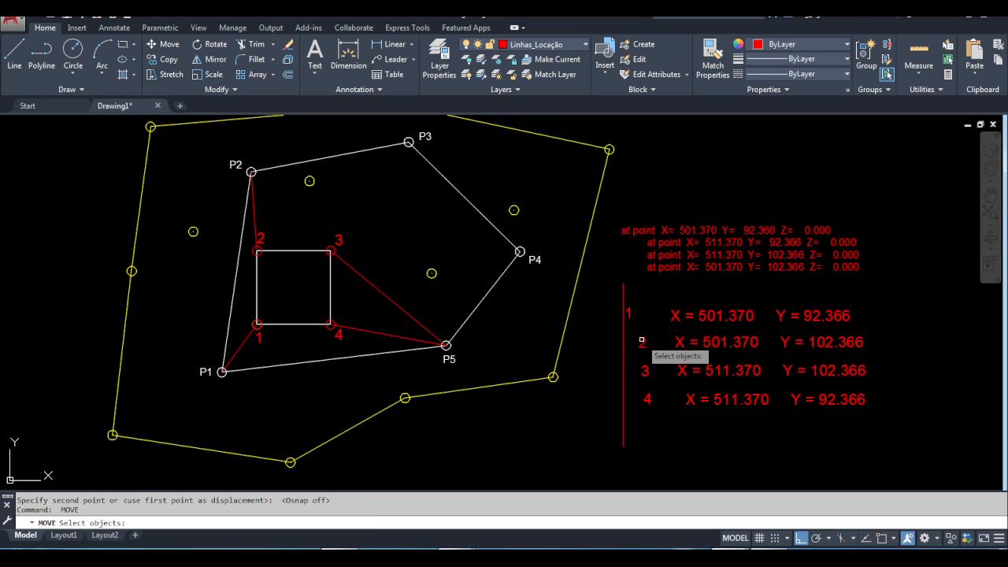
click(644, 342)
key(Return)
click(643, 340)
click(632, 339)
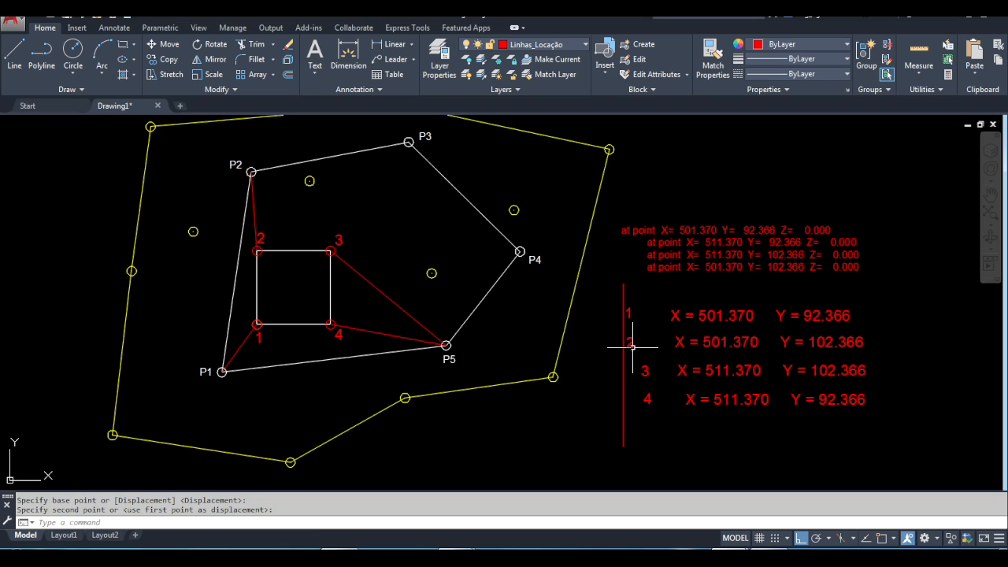
Move the list number 3 horizontally to just beside the vertical line, beneath the number 2
key(Return)
click(647, 370)
key(Return)
click(648, 370)
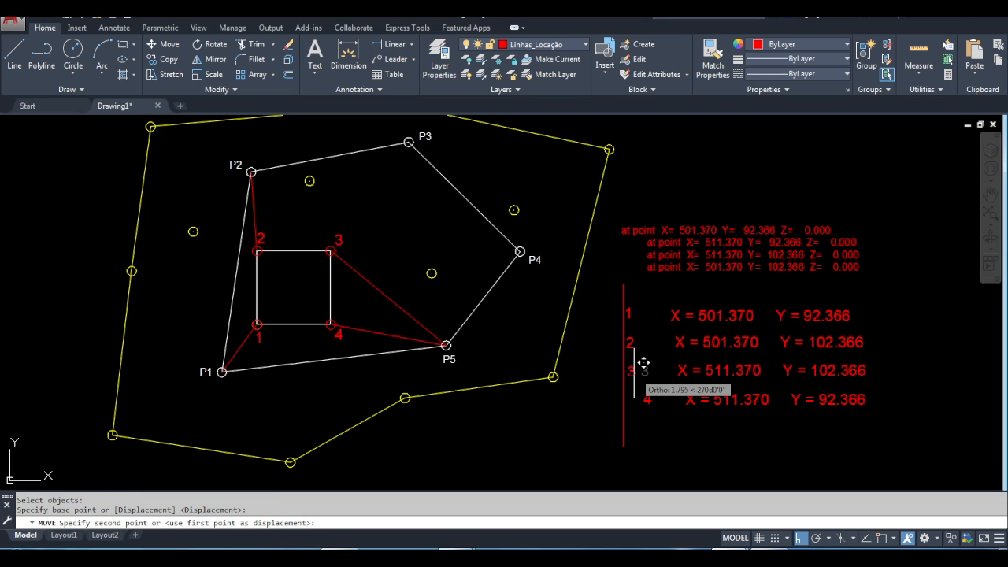
click(633, 369)
Move the list number 4 horizontally to just beside the vertical line, beneath the number 3
key(Return)
click(642, 397)
key(Return)
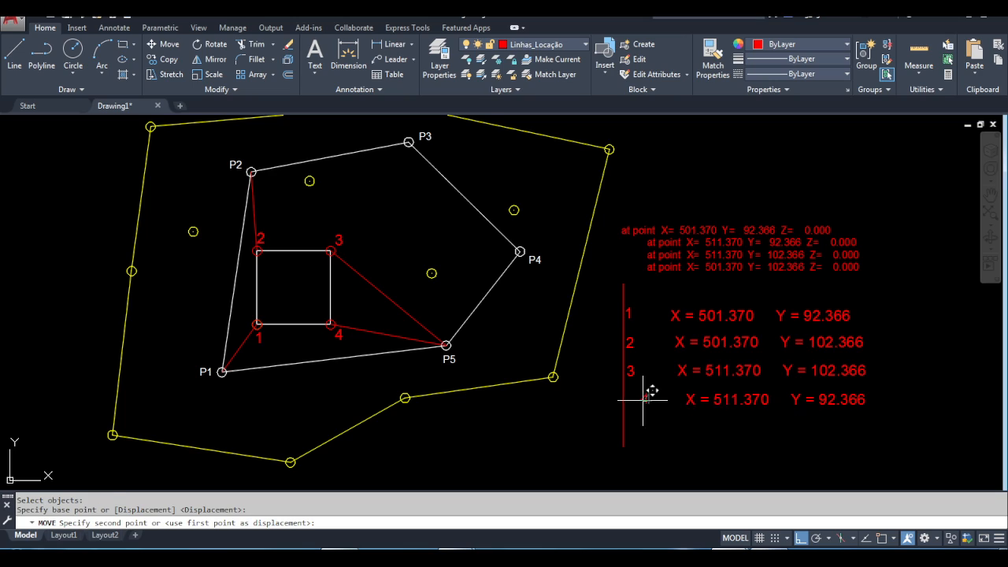
click(646, 396)
click(631, 398)
key(Escape)
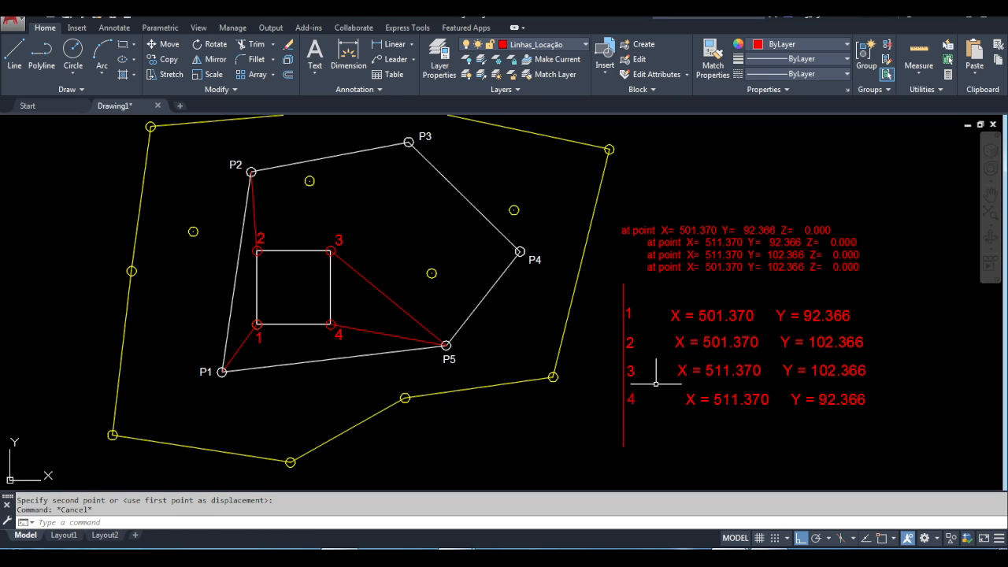
Move the first coordinate line slightly closer and level with the list number 1, with Ortho turned off
key(Return)
click(709, 316)
key(Return)
click(713, 314)
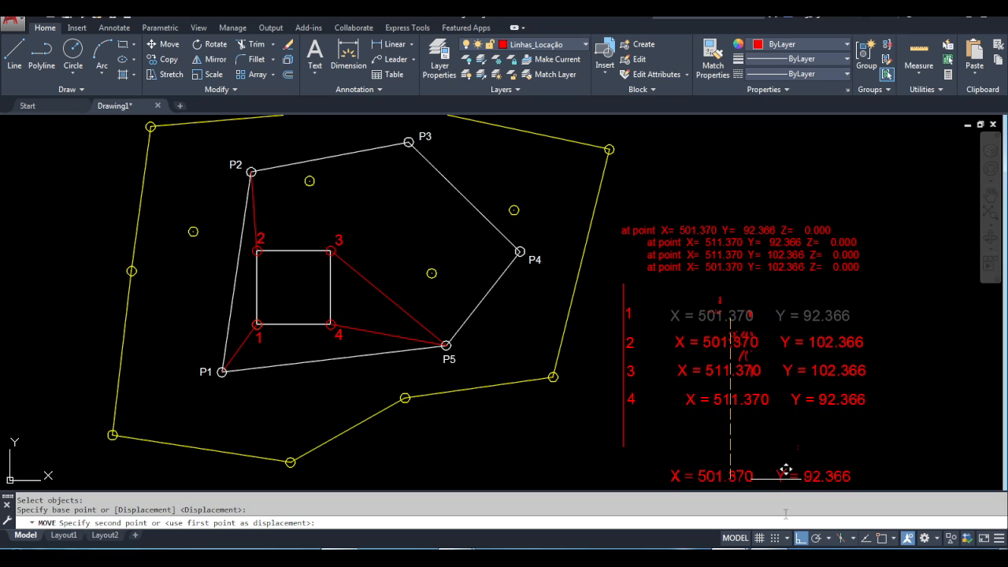
click(801, 539)
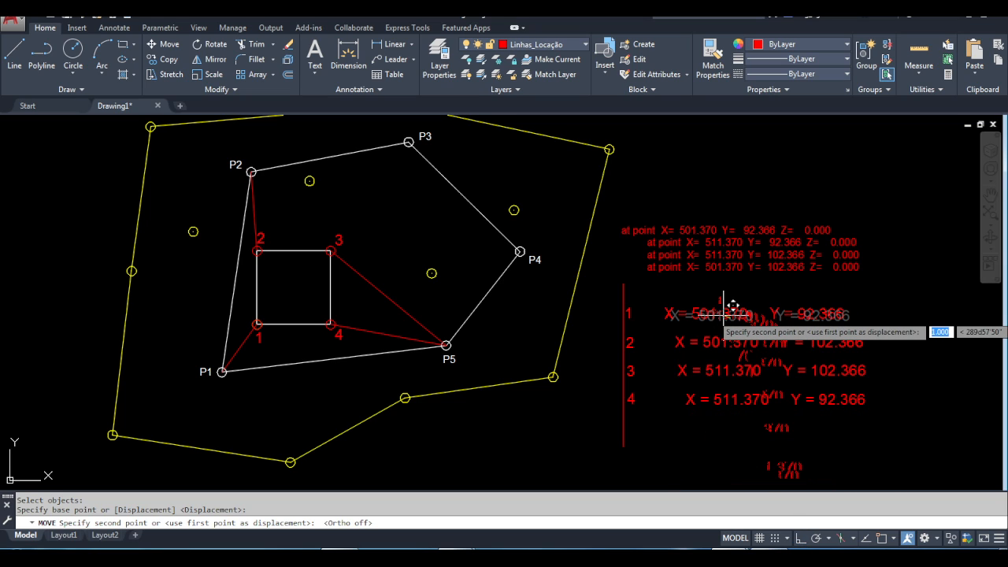
click(733, 308)
Move the second coordinate line beside the number 2, aligning its start with the first coordinate line
key(Return)
click(760, 343)
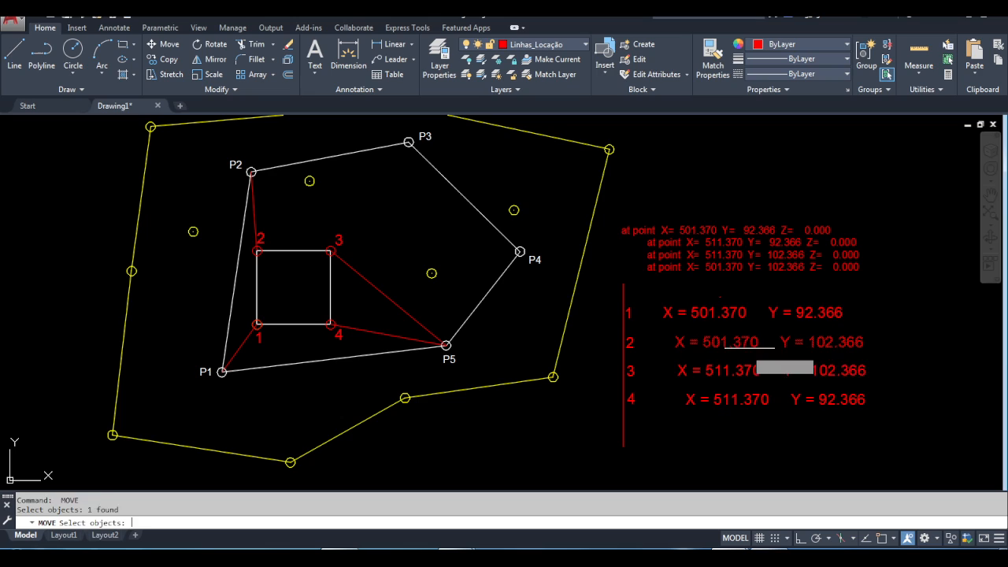
key(Return)
click(766, 335)
click(757, 335)
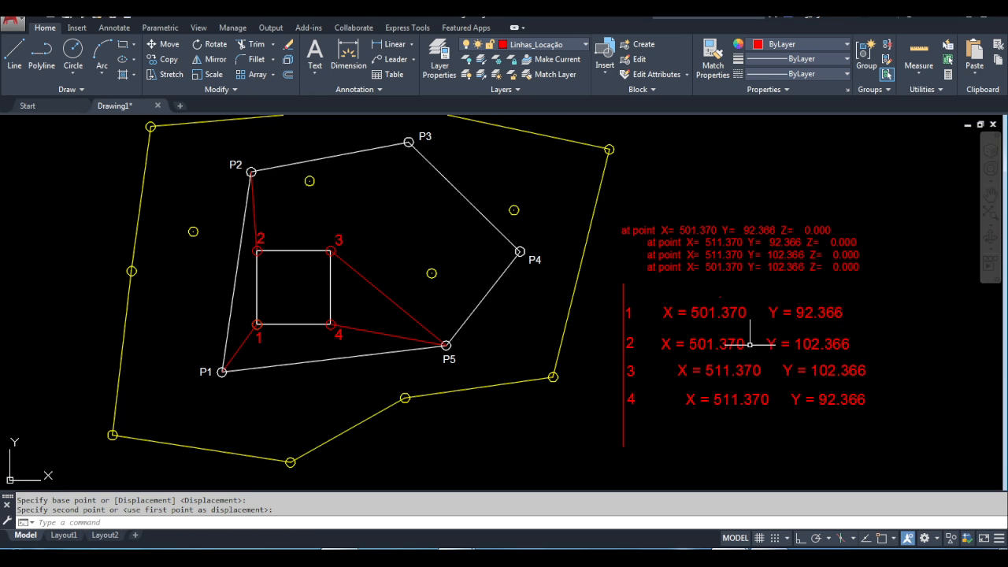
Move the third coordinate line beside the number 3, aligning its start with the coordinate lines above
click(763, 370)
click(752, 370)
click(736, 371)
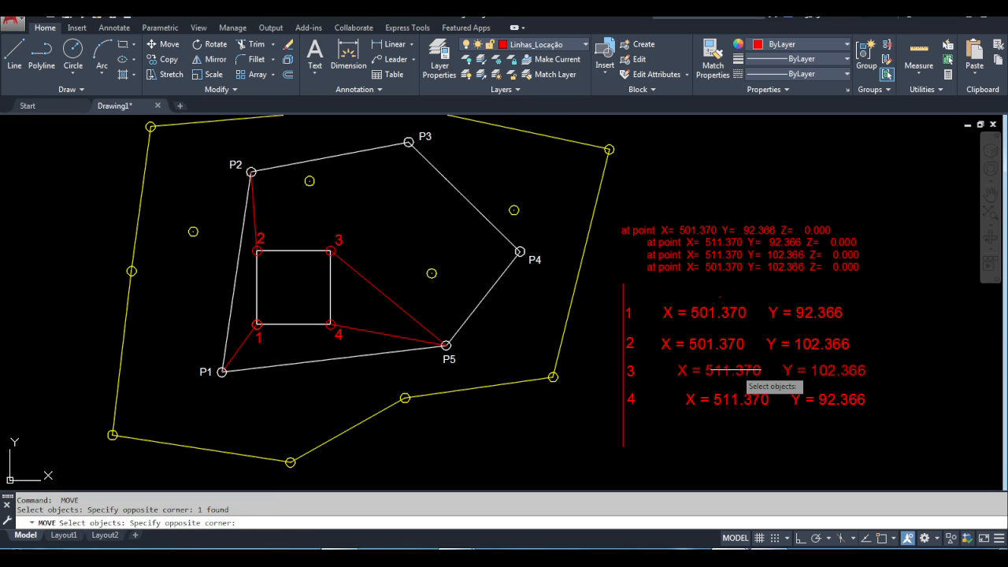
click(735, 370)
click(753, 368)
key(Return)
click(785, 361)
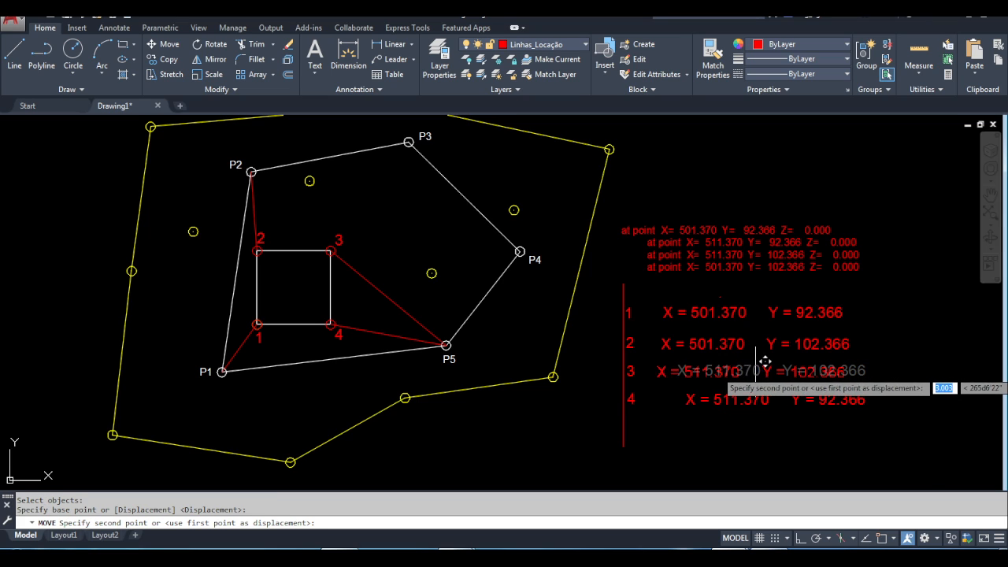
click(770, 370)
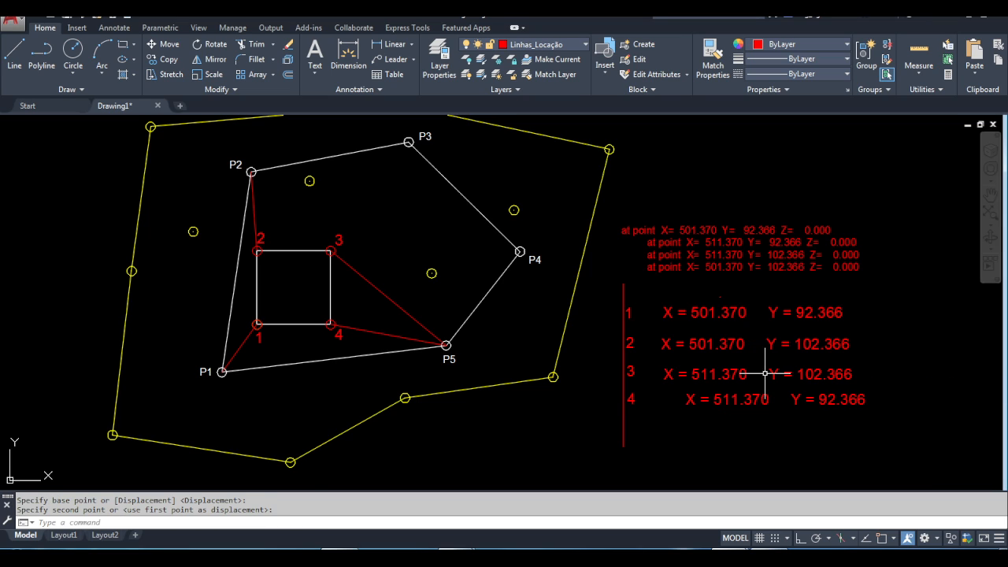
Move the fourth coordinate line beside the number 4, aligning its start with the other coordinate lines
key(Return)
click(766, 398)
key(Return)
click(764, 398)
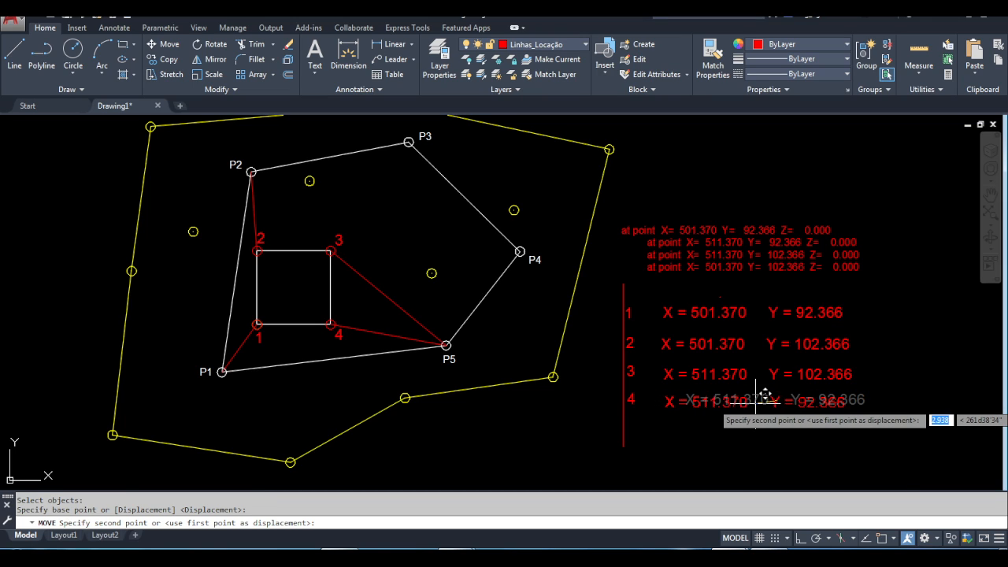
click(758, 401)
key(Escape)
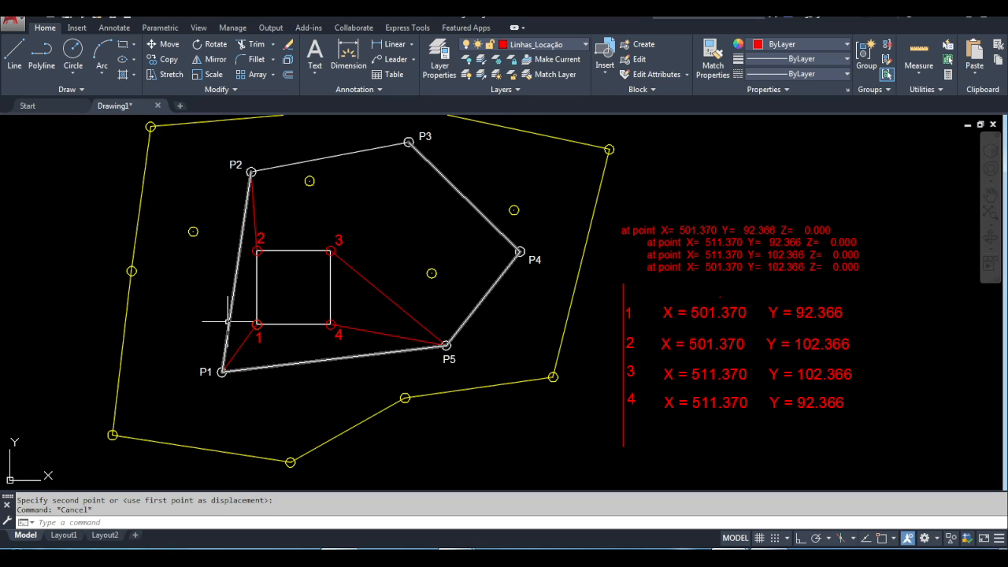
List the P1–P5 polyline's data and paste its five vertex coordinate lines into the drawing as text above the existing lists
text(list)
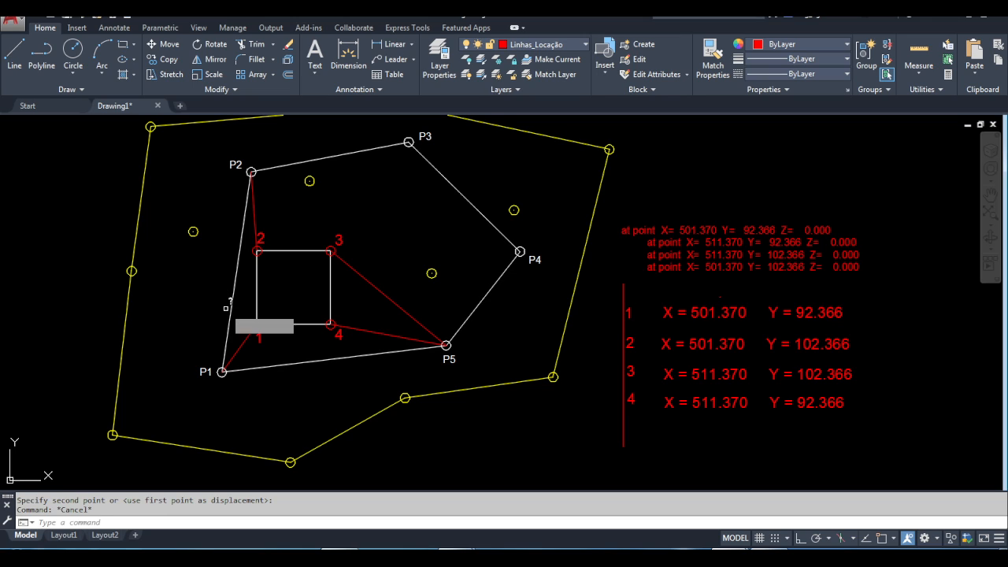
key(Return)
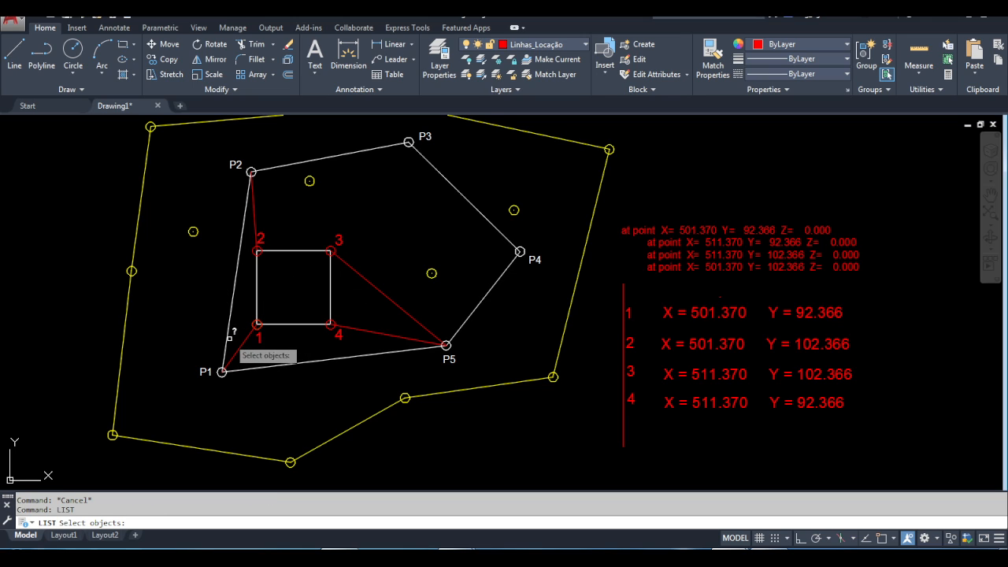
click(226, 341)
key(Return)
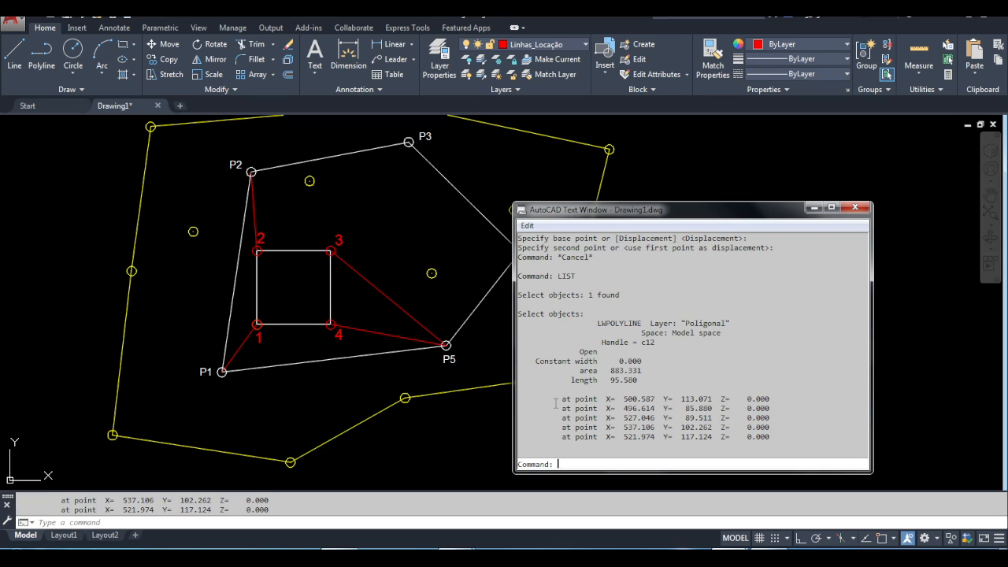
drag(555, 402, 786, 443)
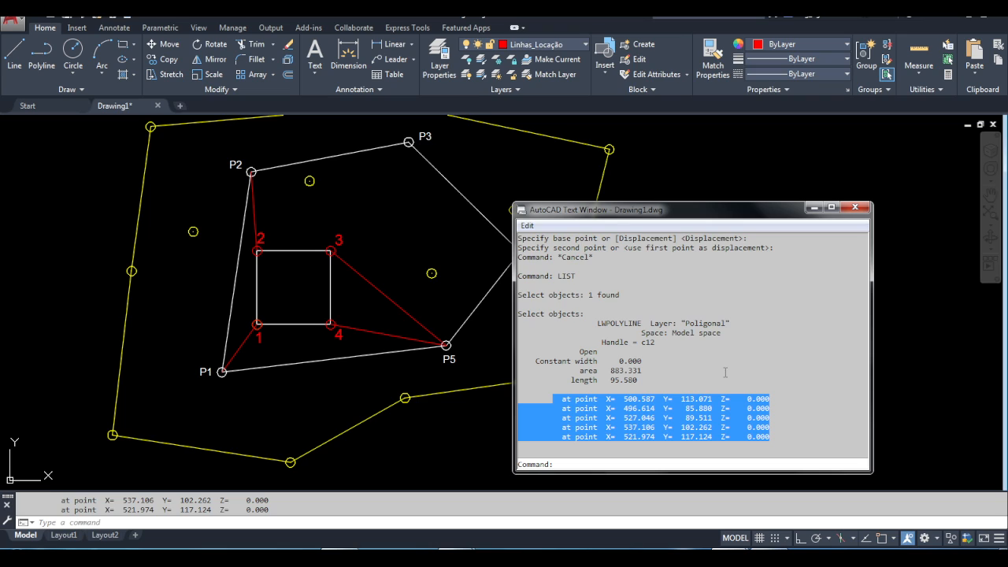
click(862, 209)
key(ctrl+v)
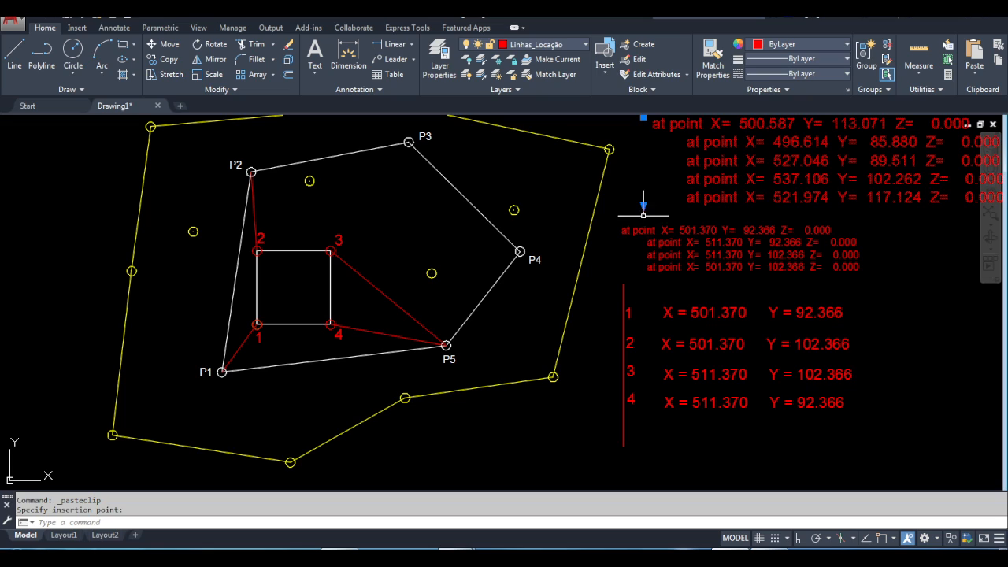
key(Escape)
double_click(713, 182)
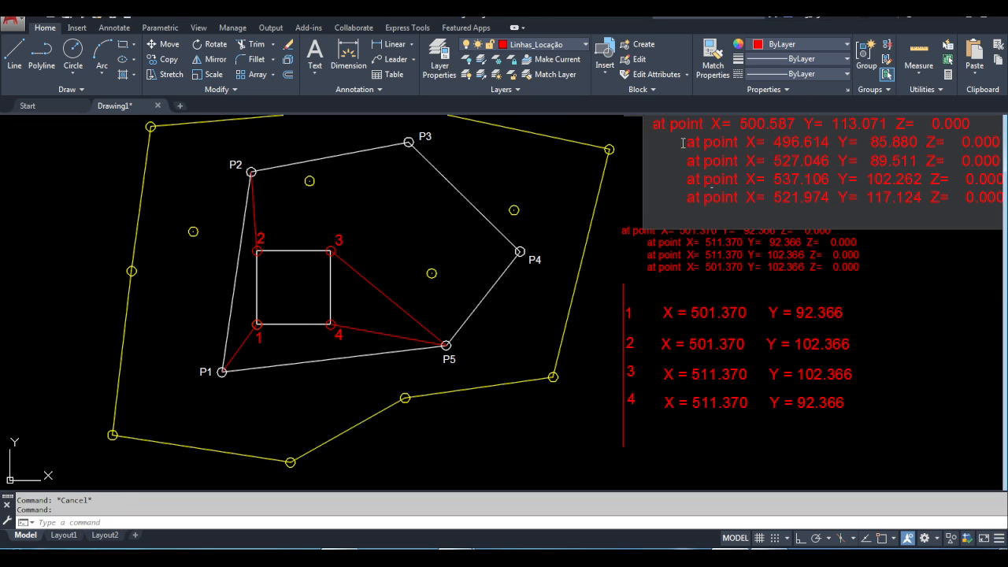
key(ctrl+a)
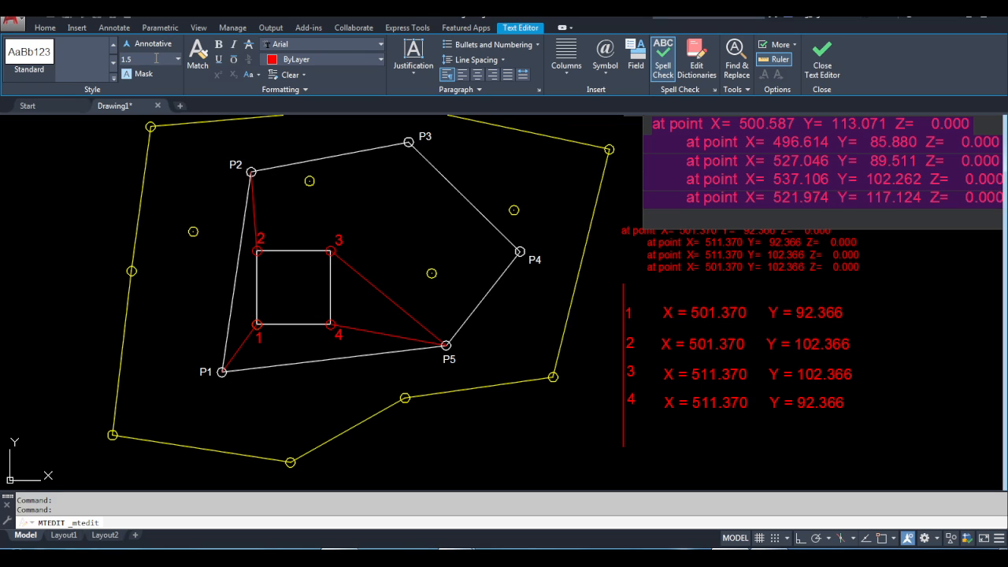
click(763, 179)
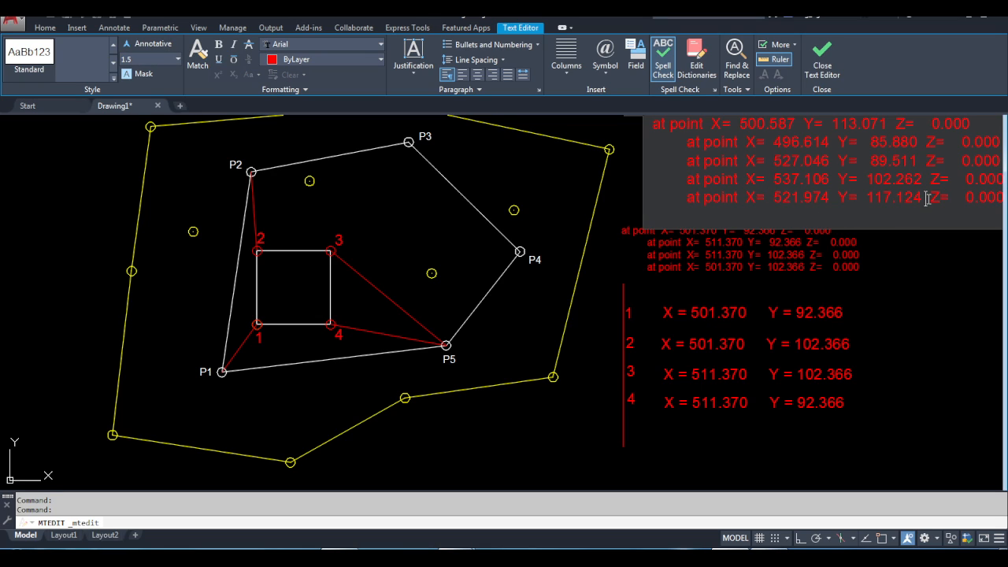
drag(928, 199, 664, 124)
click(654, 123)
key(ctrl+a)
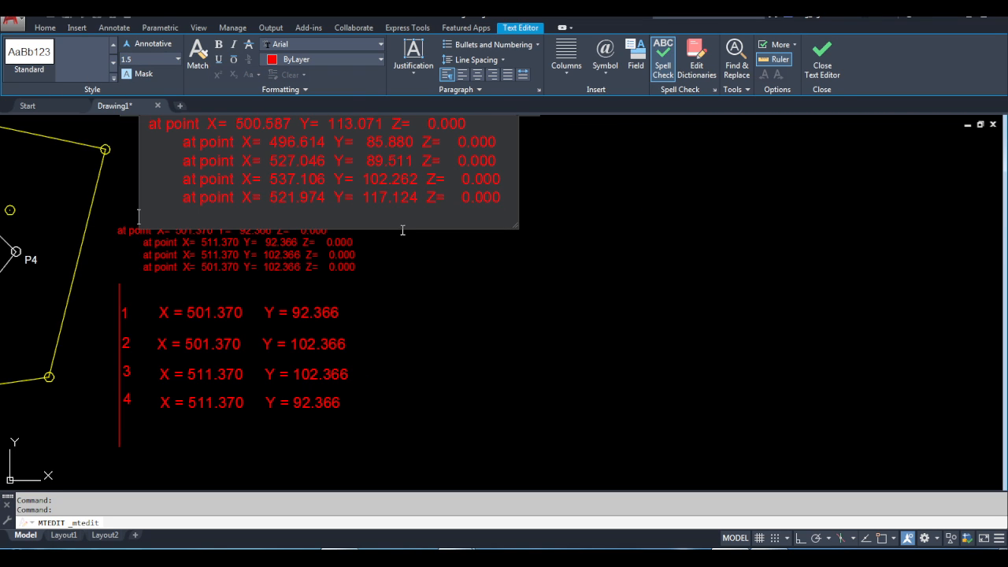
click(413, 268)
scroll(425, 275, down, 2)
middle_drag(432, 284, 768, 254)
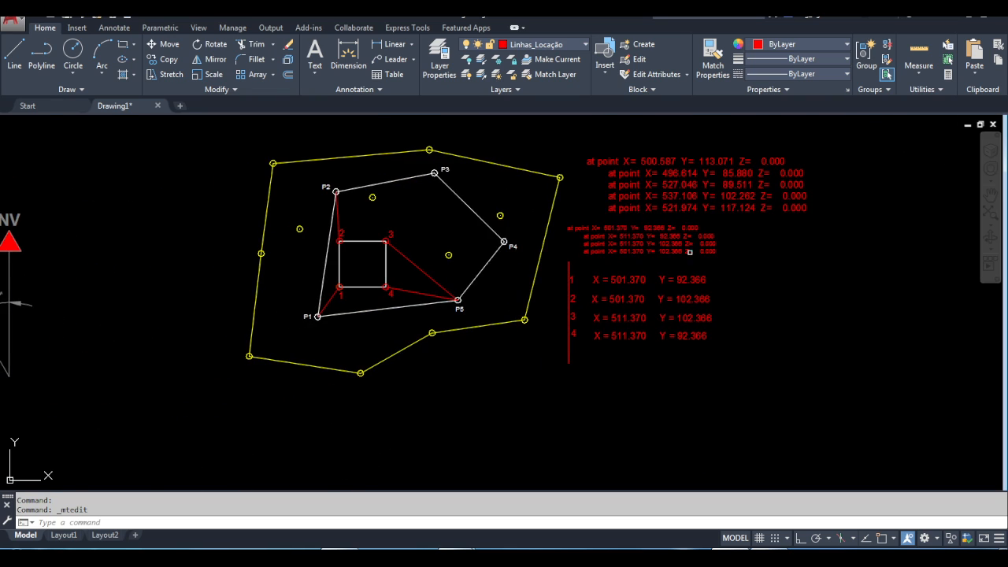
Delete the pasted polygon vertex text and the smaller raw "at point" coordinate text above the numbered list
scroll(640, 234, up, 2)
middle_drag(646, 234, 733, 253)
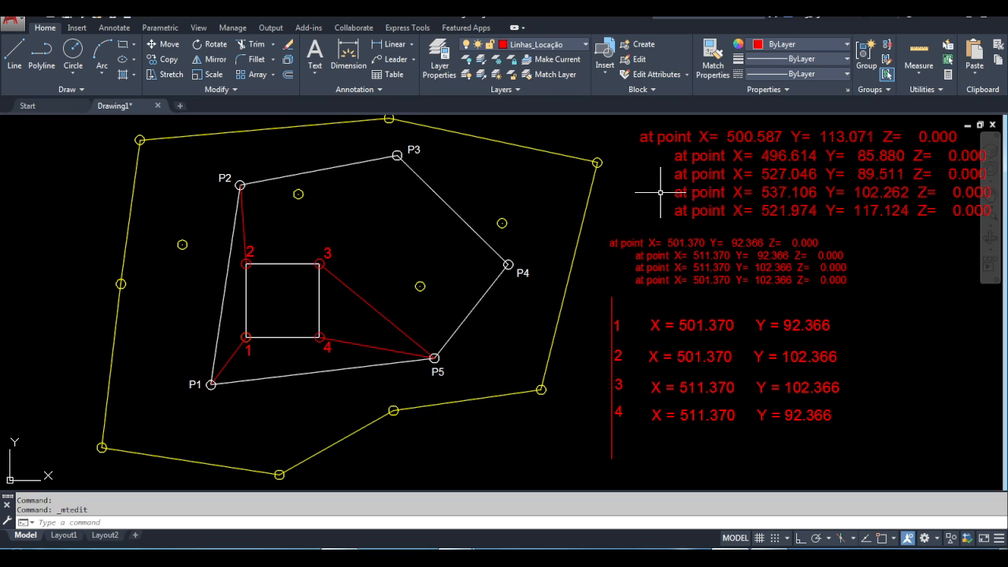
click(701, 211)
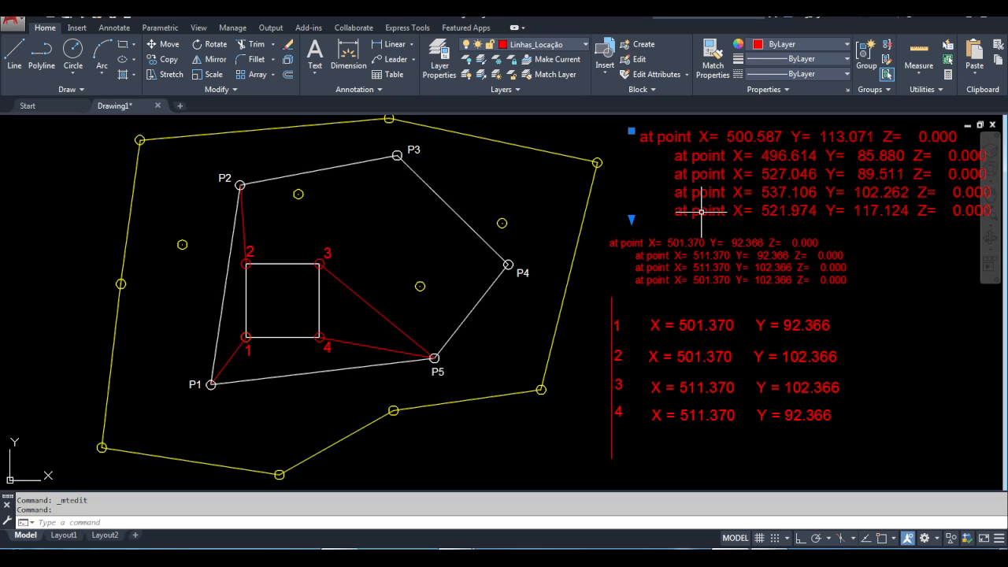
key(Delete)
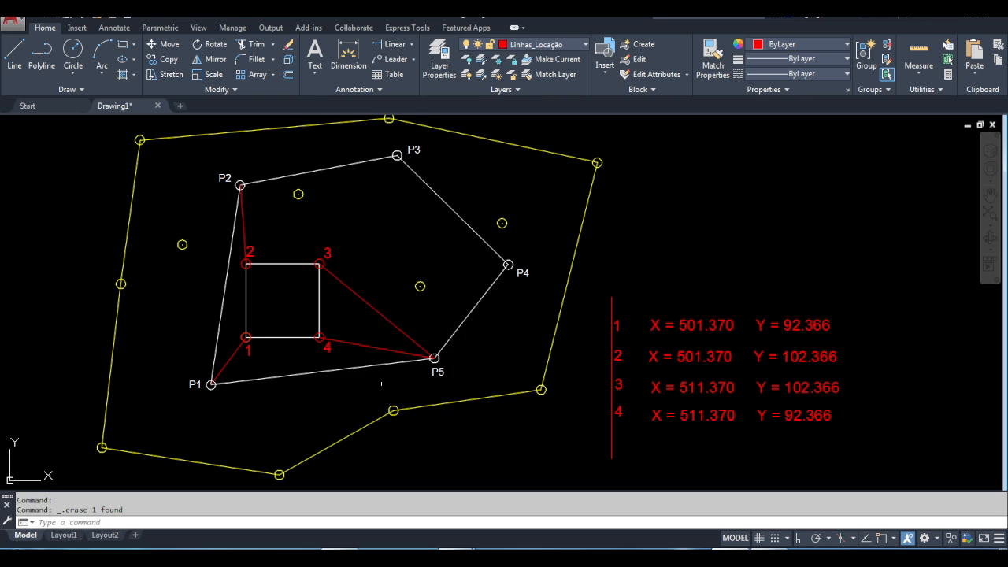
mouse_move(645, 272)
middle_down()
mouse_move(664, 198)
mouse_move(678, 248)
mouse_move(629, 256)
middle_up()
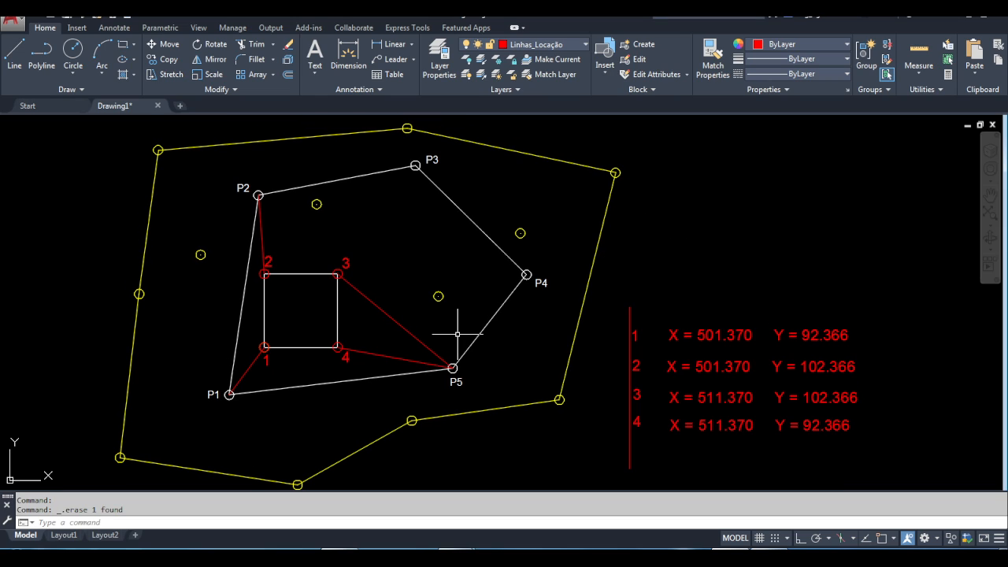
key(Return)
key(Escape)
key(Escape)
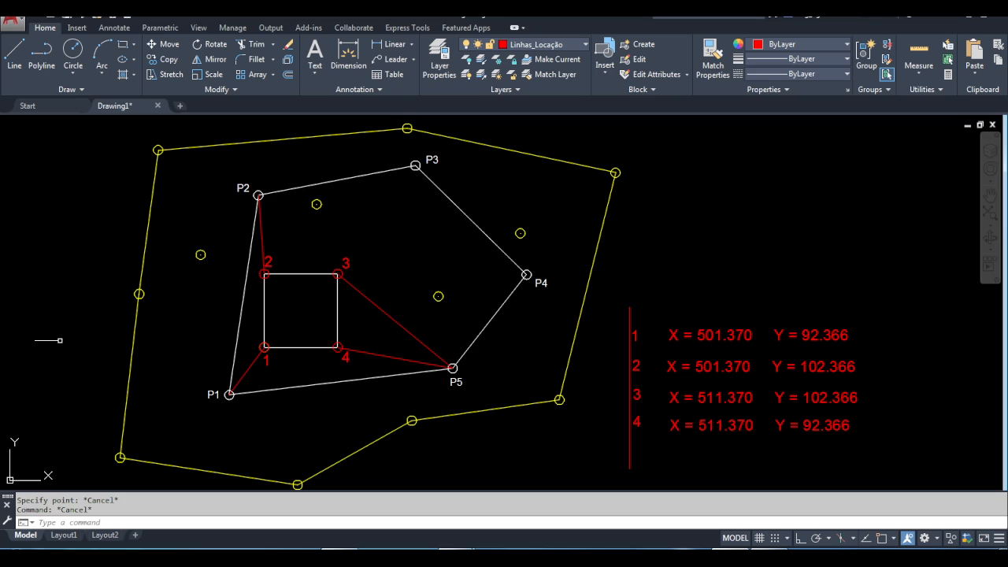
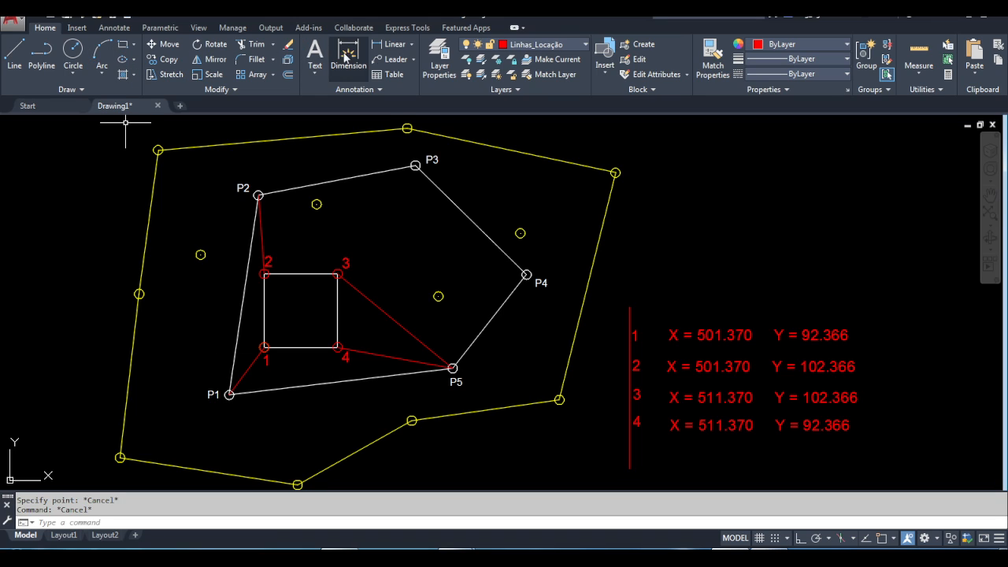
click(410, 44)
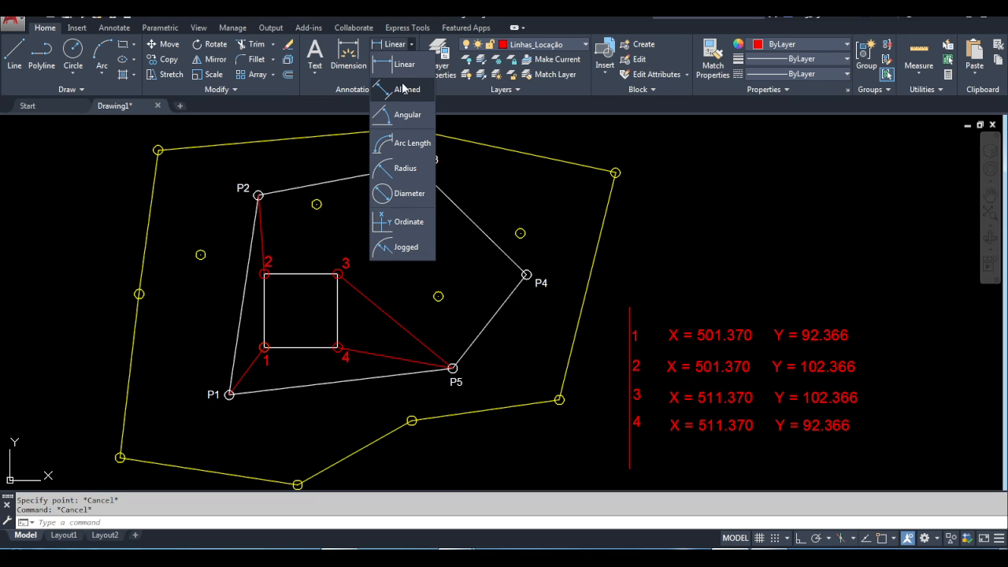
click(405, 115)
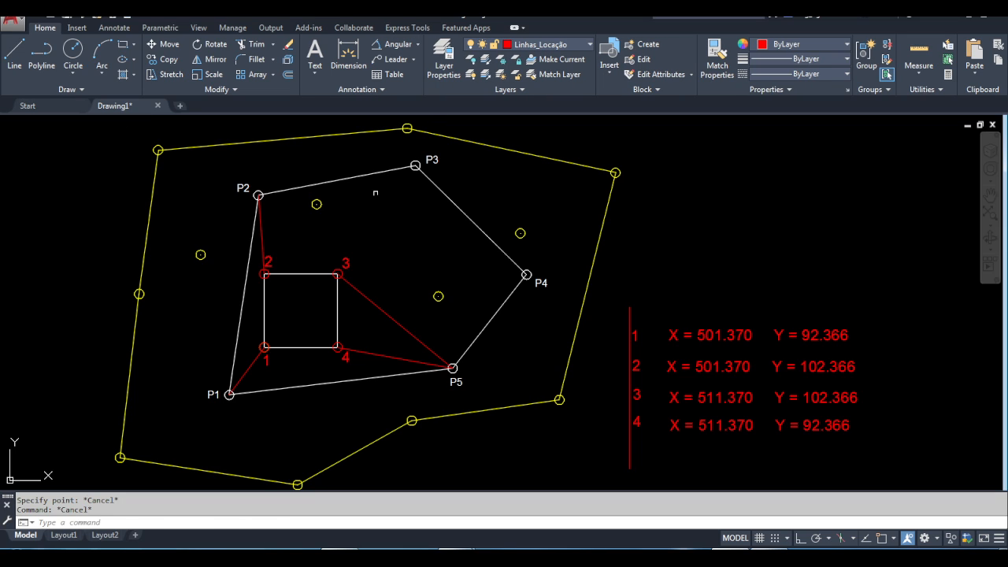
click(234, 365)
click(250, 391)
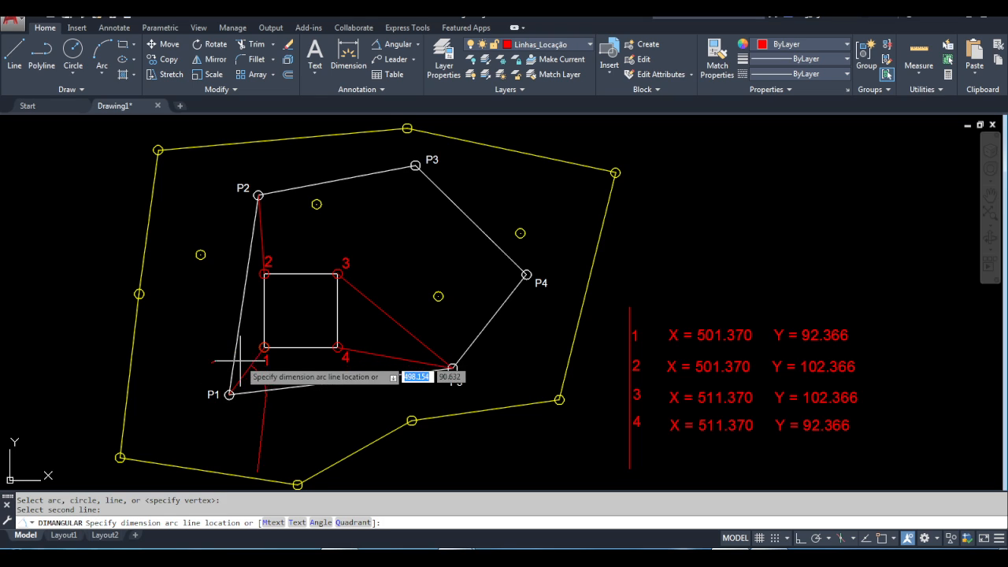
key(Escape)
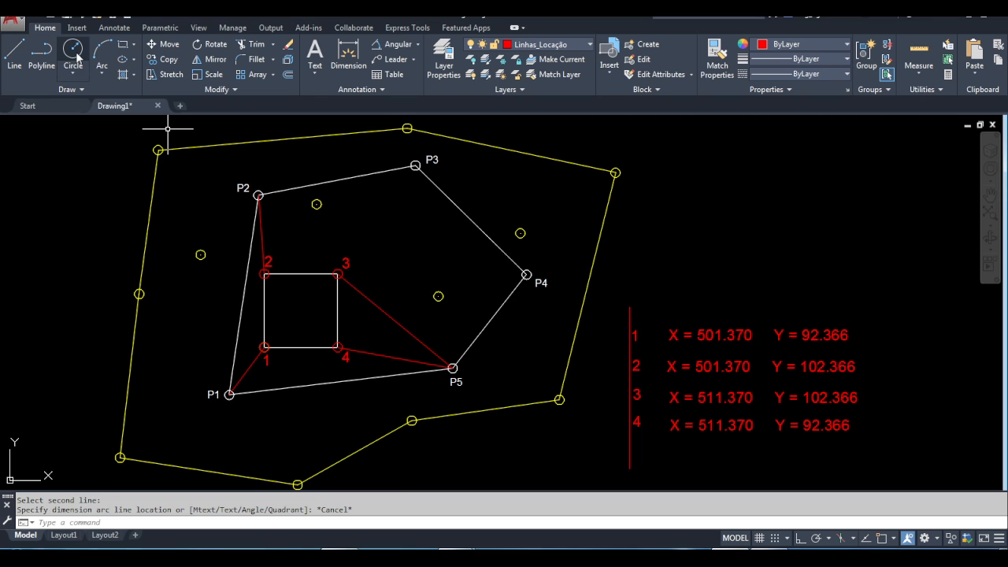
Add an angular dimension at P1 between the P1–P2 polygon edge and the red line to corner 1
click(382, 48)
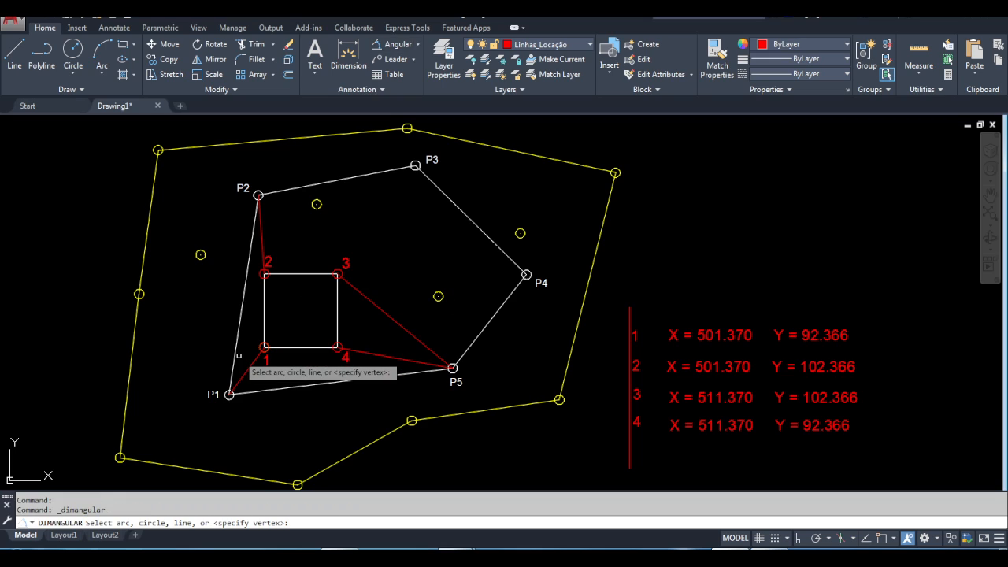
click(238, 355)
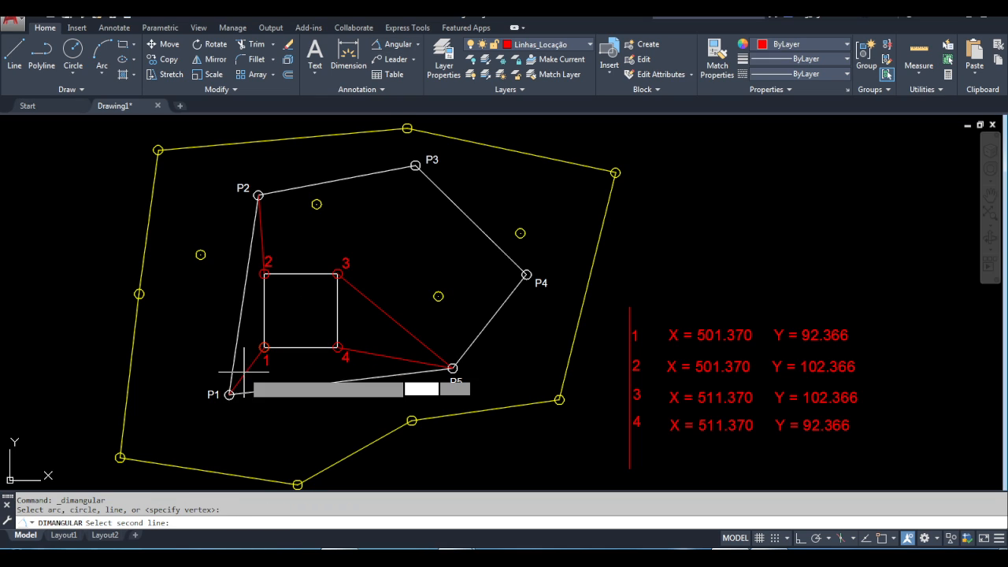
click(244, 372)
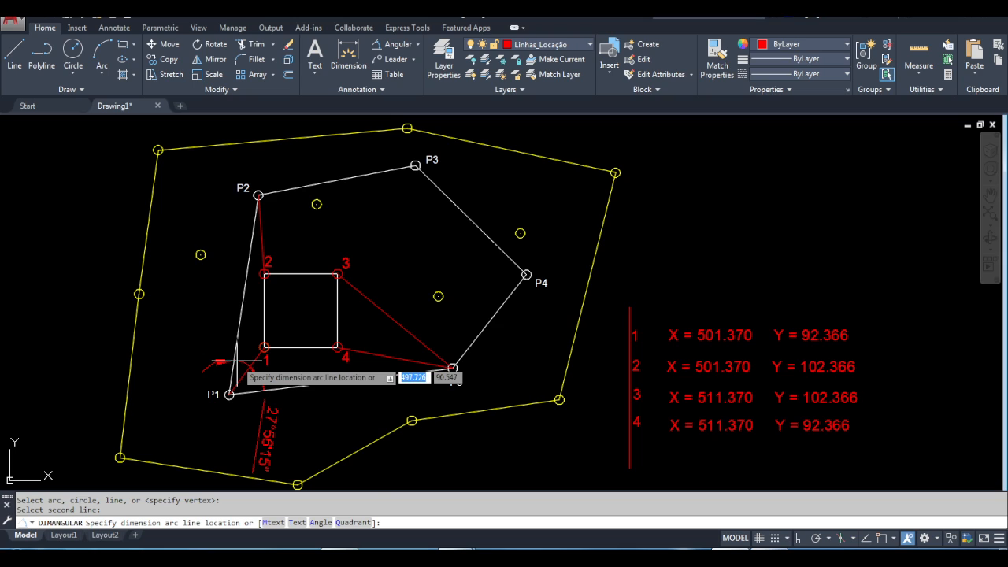
click(237, 364)
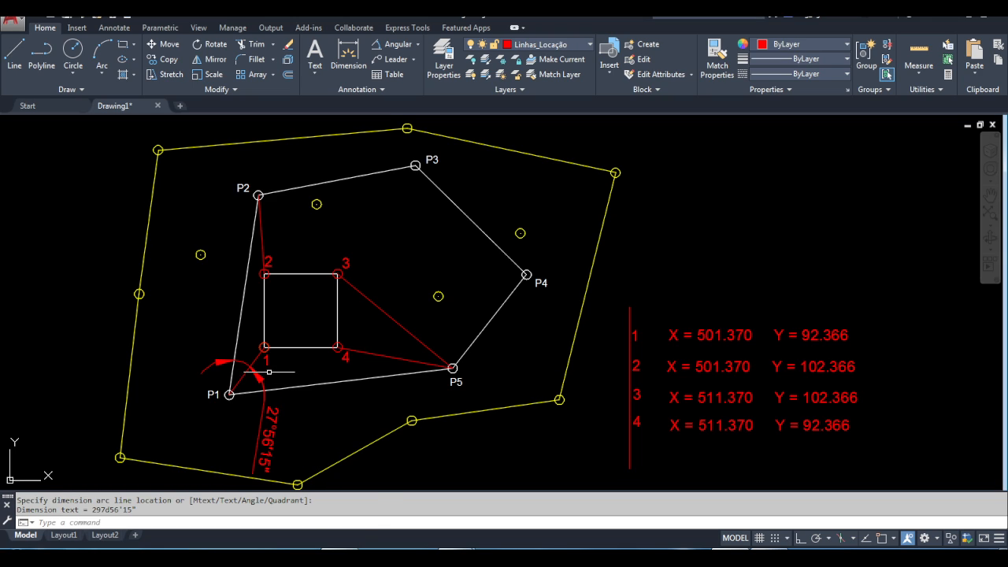
click(419, 45)
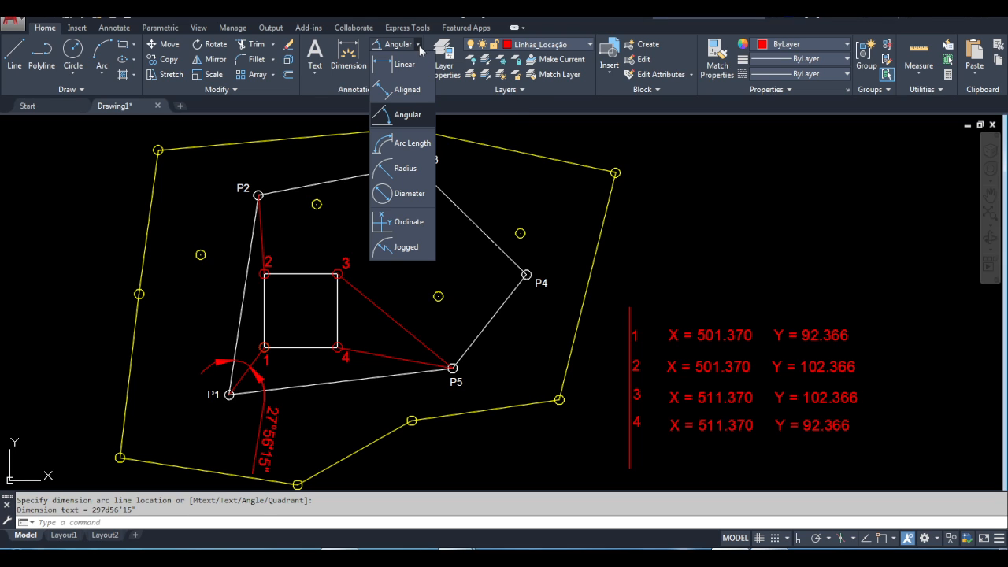
click(420, 95)
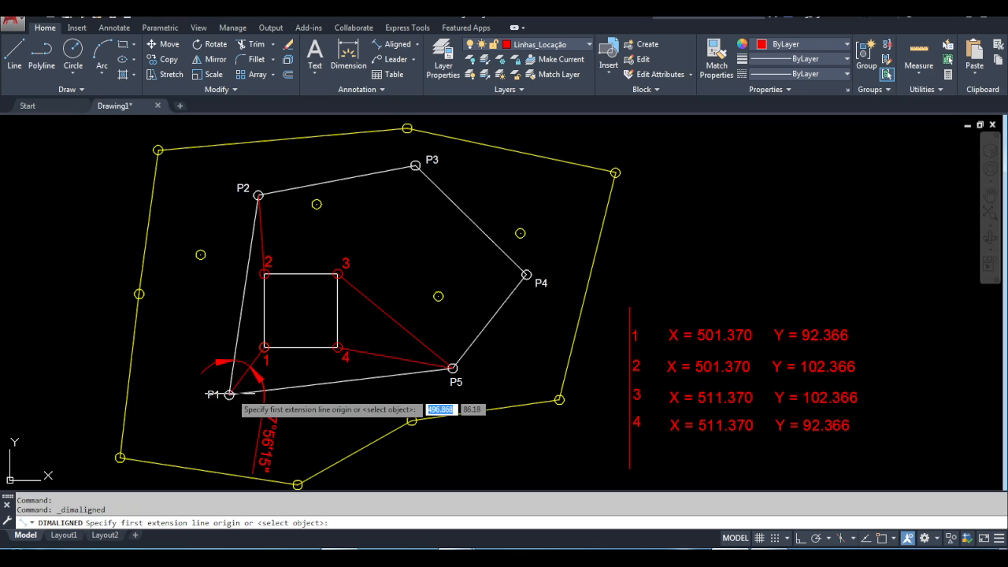
click(882, 538)
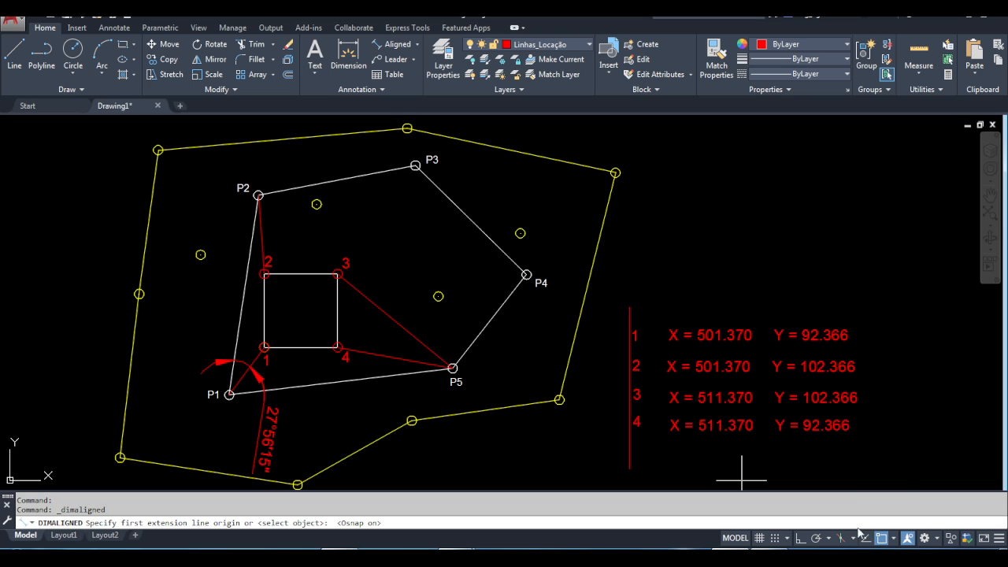
click(230, 394)
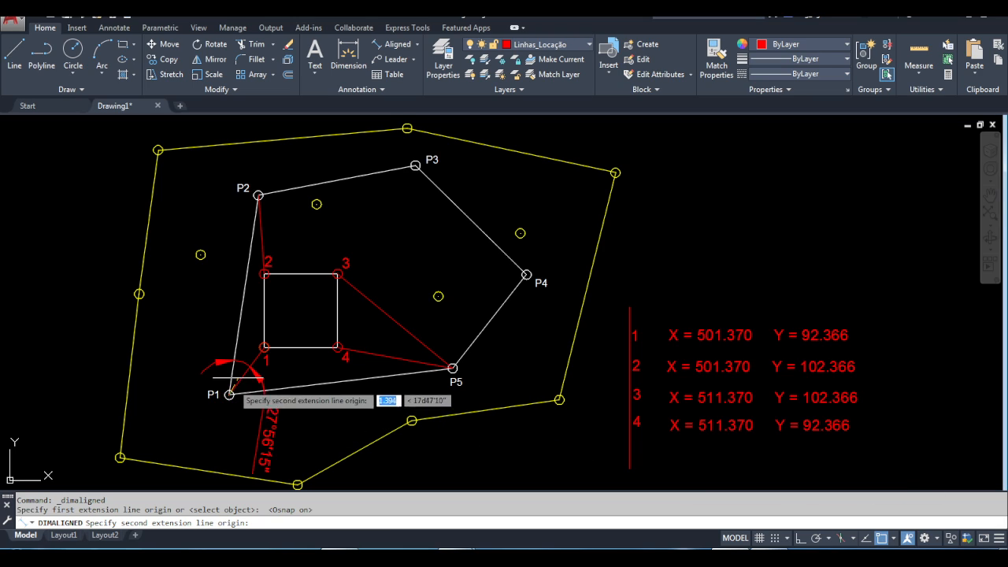
click(264, 347)
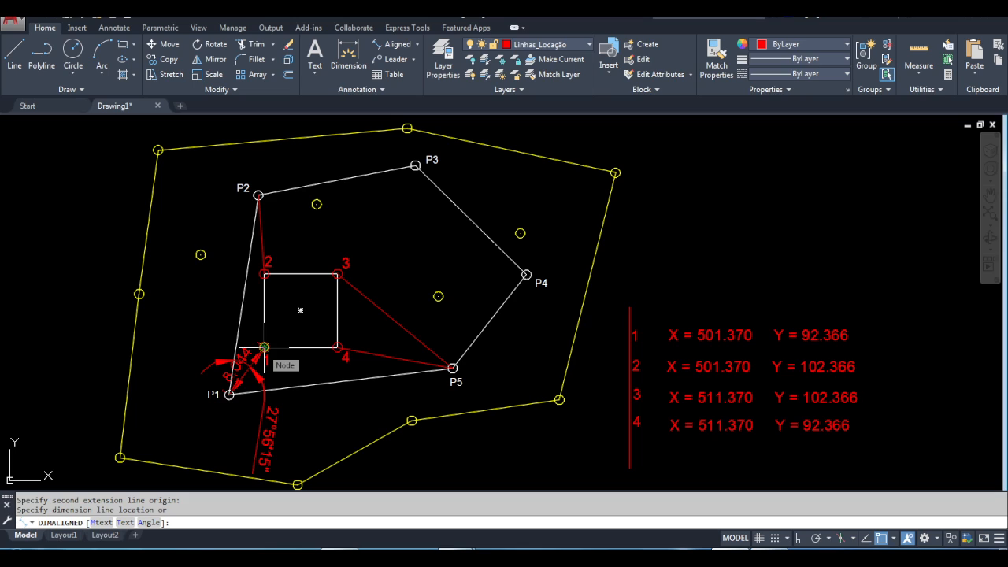
key(Escape)
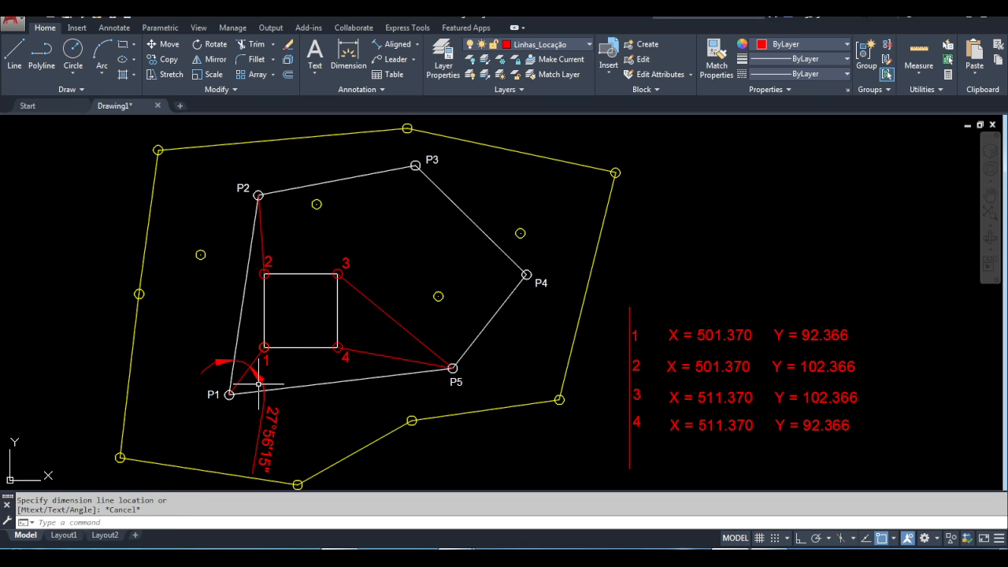
Delete the angular dimension at P1
click(259, 382)
key(Delete)
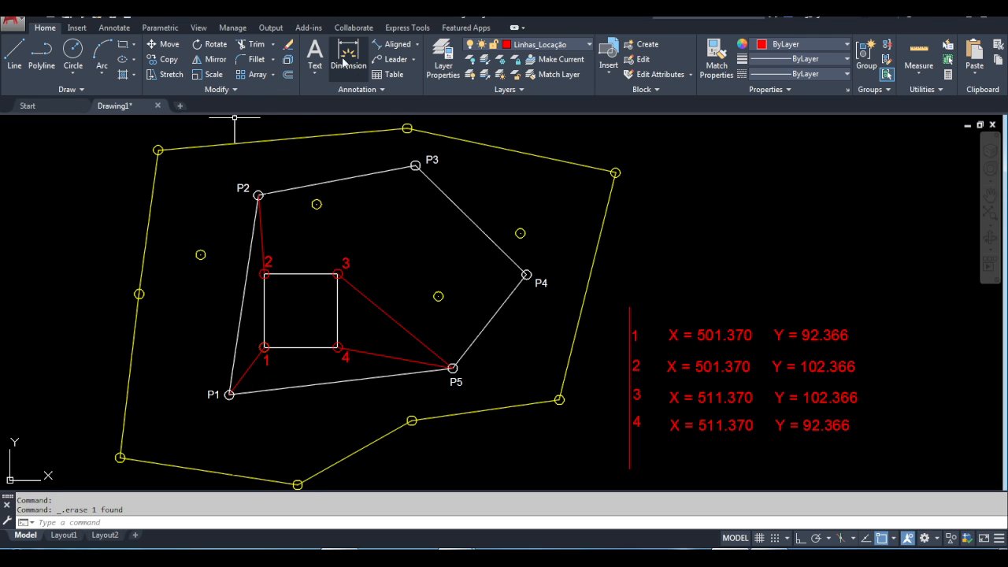
Draw a circle centred on P1 with a radius of about 3, sizing it freehand with object snap off
click(78, 53)
click(228, 394)
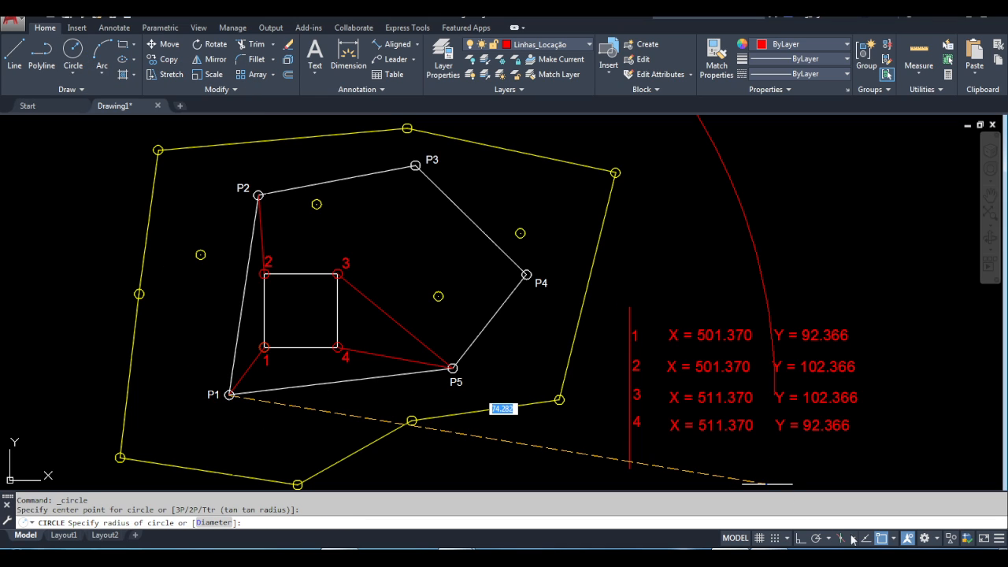
click(883, 538)
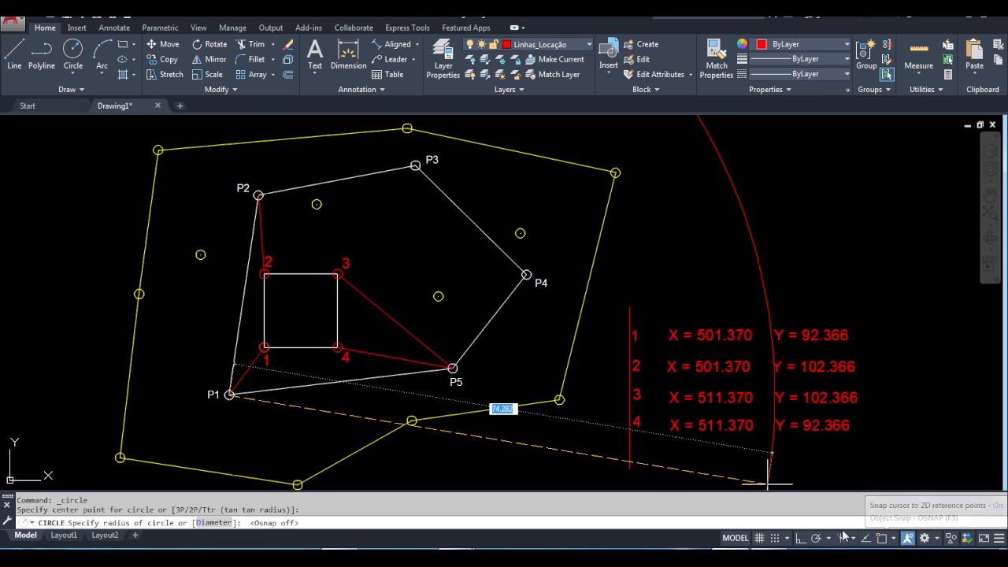
click(249, 386)
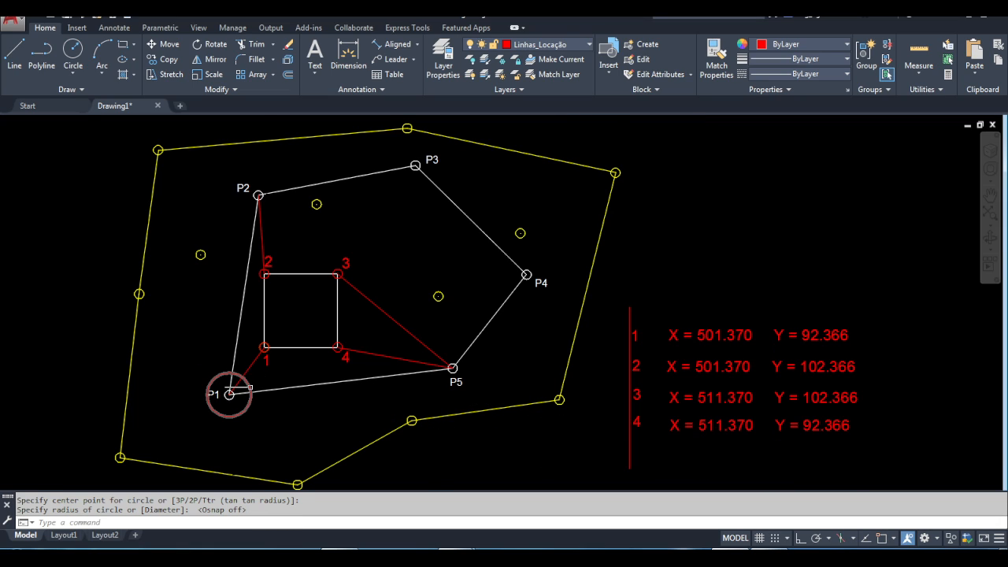
Trim the circle at P1 to the arc between the P1–P2 edge and the red line to corner 1
scroll(249, 388, up, 2)
text(trim)
key(Return)
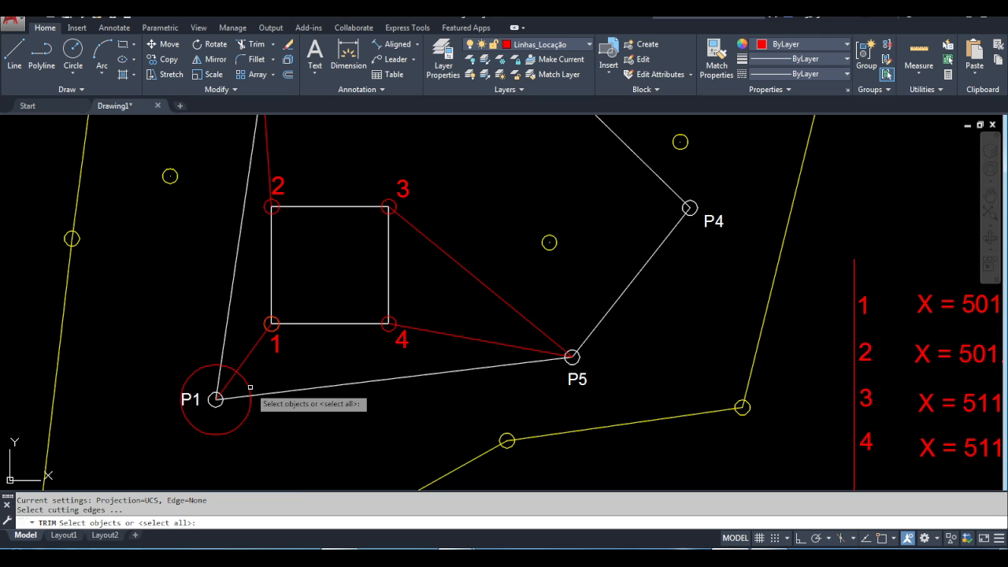
click(220, 359)
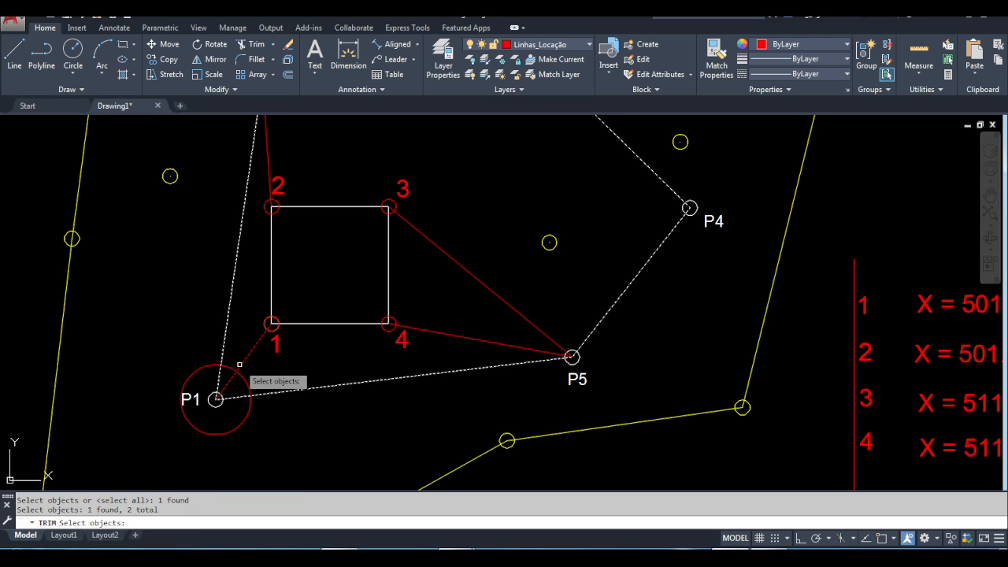
key(Return)
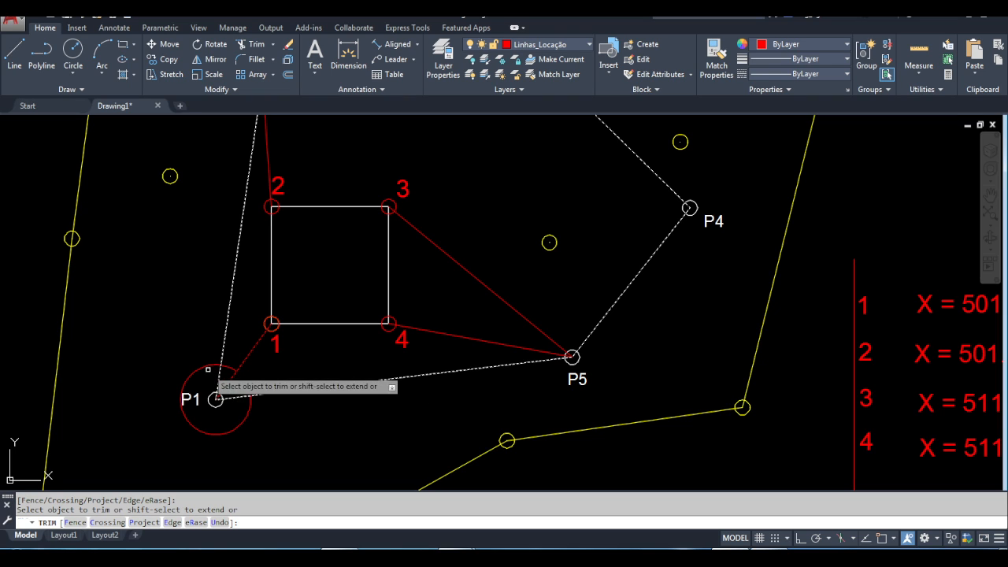
click(208, 367)
key(Escape)
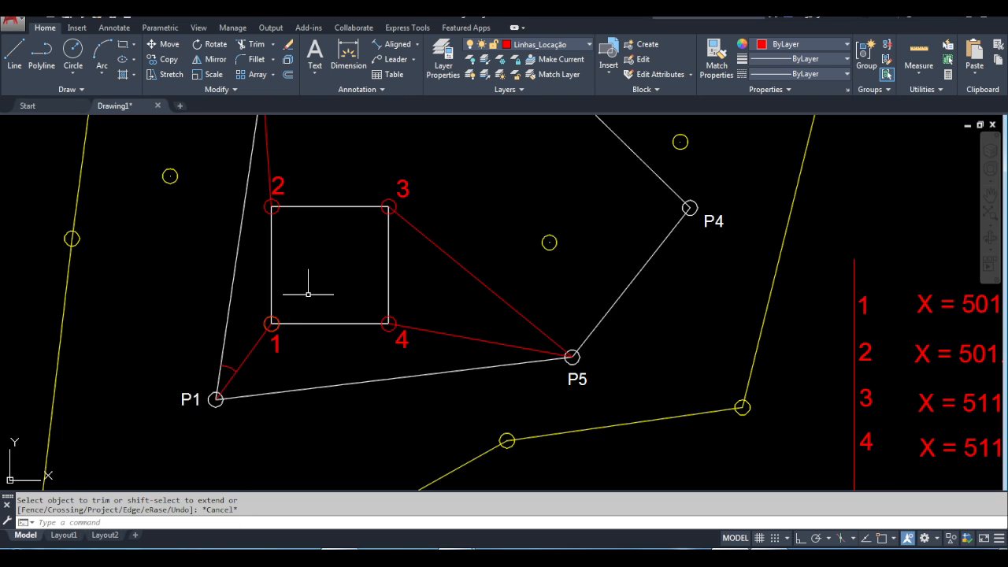
Draw a circle centred on P2 with a radius of about 4.86, snapping its centre to the point
middle_drag(308, 294, 336, 349)
key(Escape)
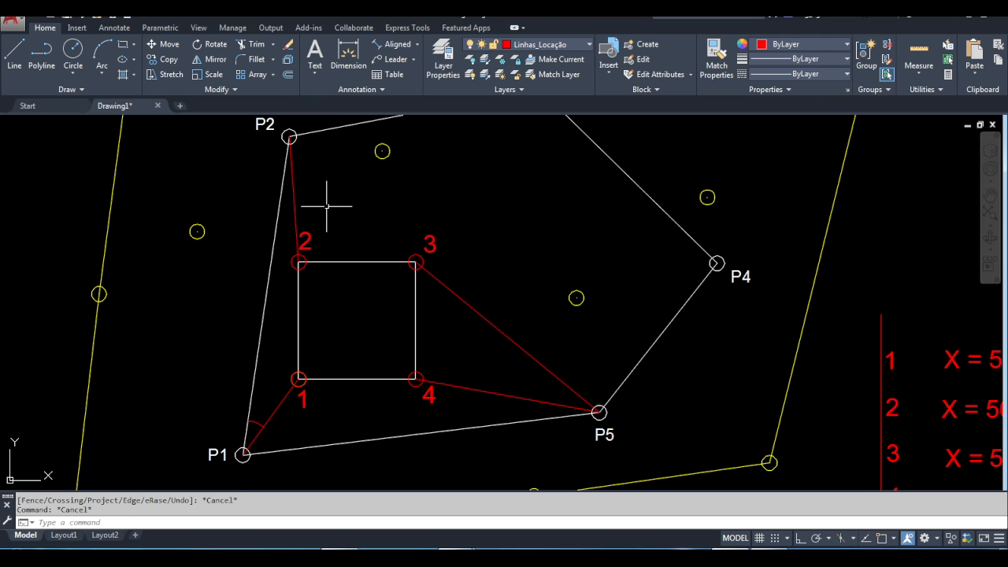
middle_drag(306, 164, 281, 277)
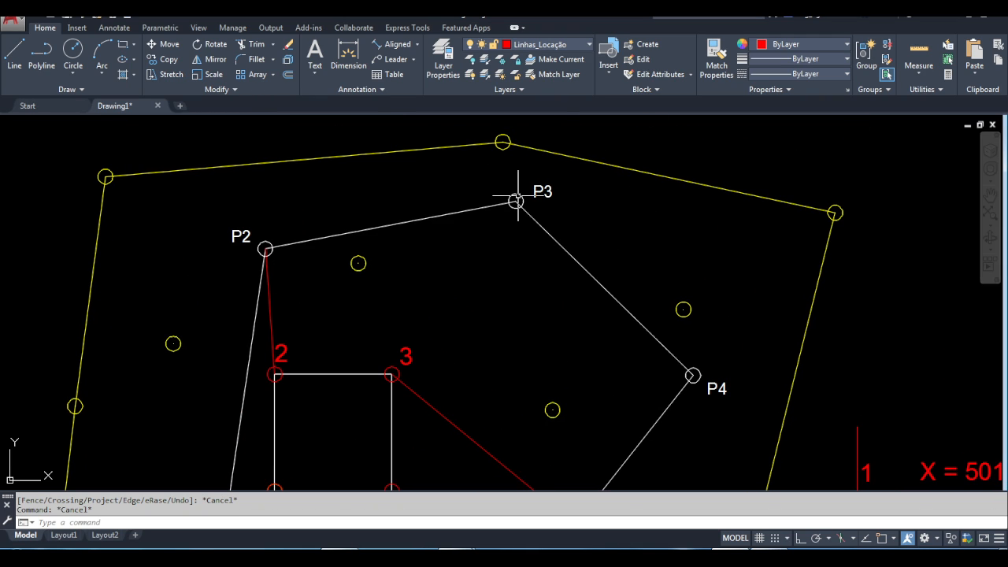
click(73, 51)
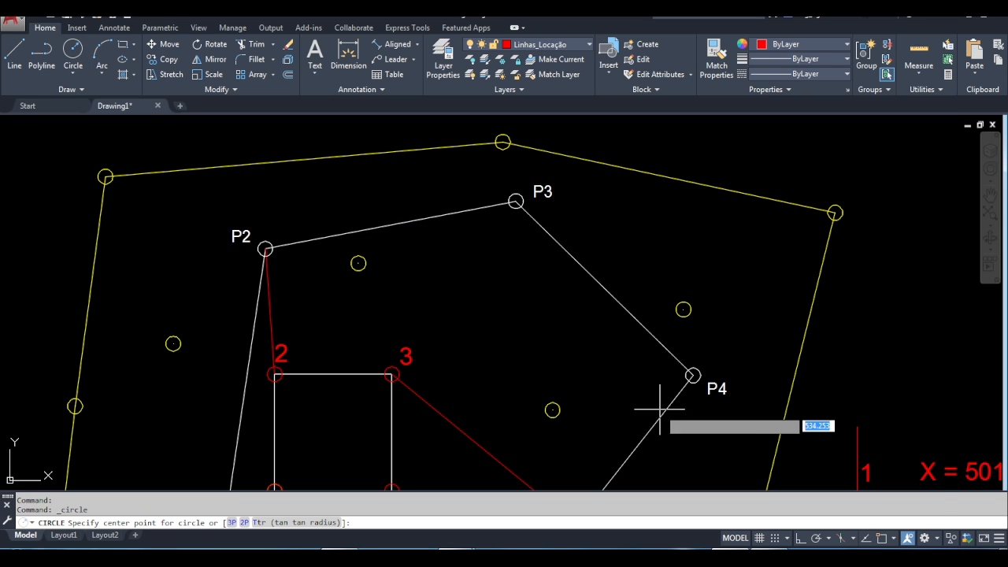
click(883, 538)
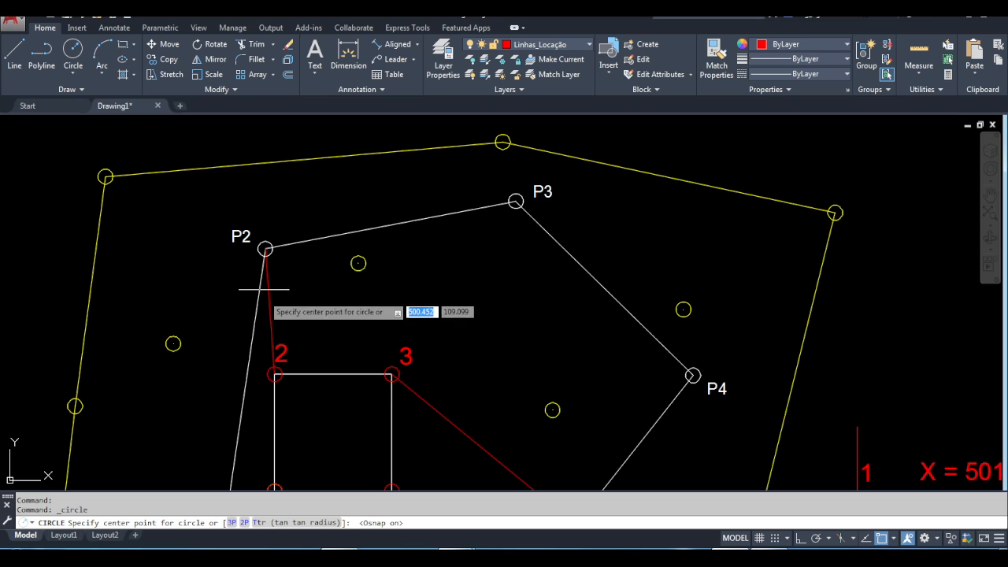
click(265, 249)
key(Escape)
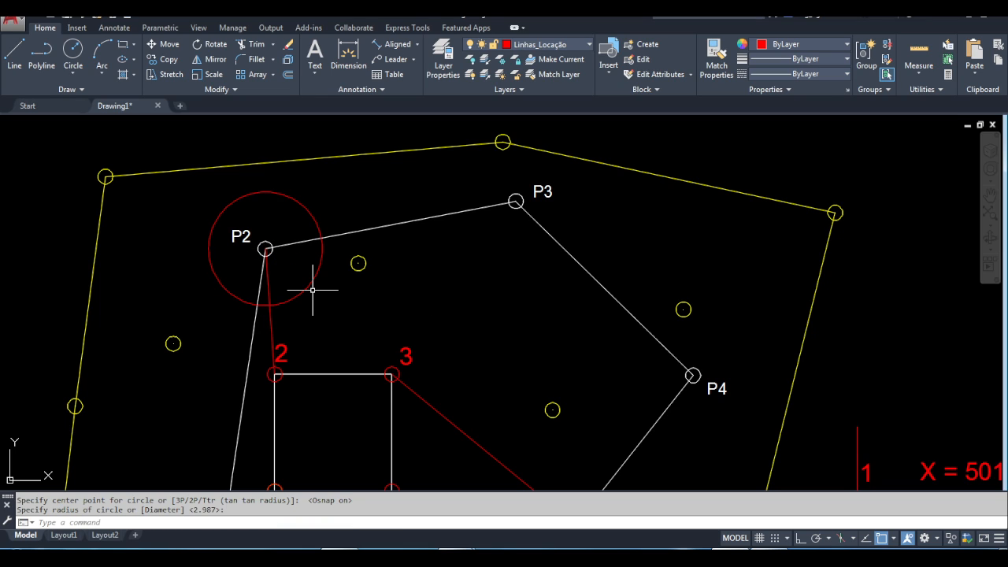
Trim the circle at P2 to the arc between the P2–P3 edge and the red line to corner 2
text(trim)
key(Return)
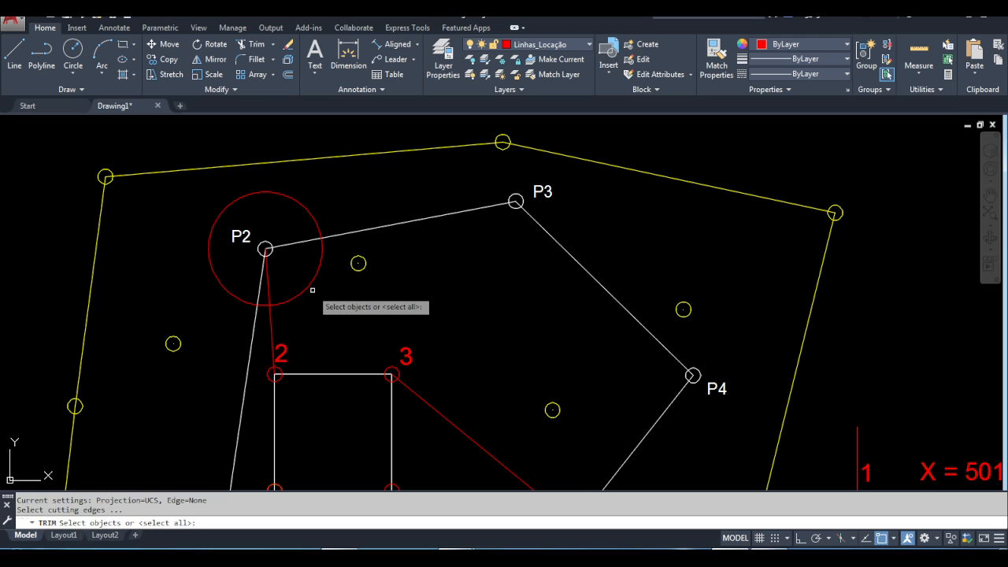
click(311, 240)
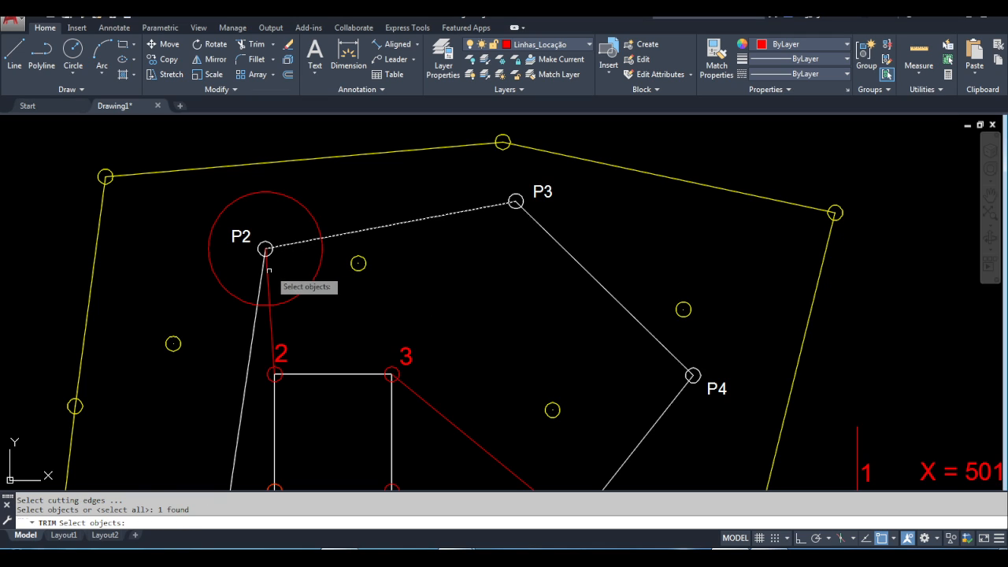
key(Return)
click(268, 193)
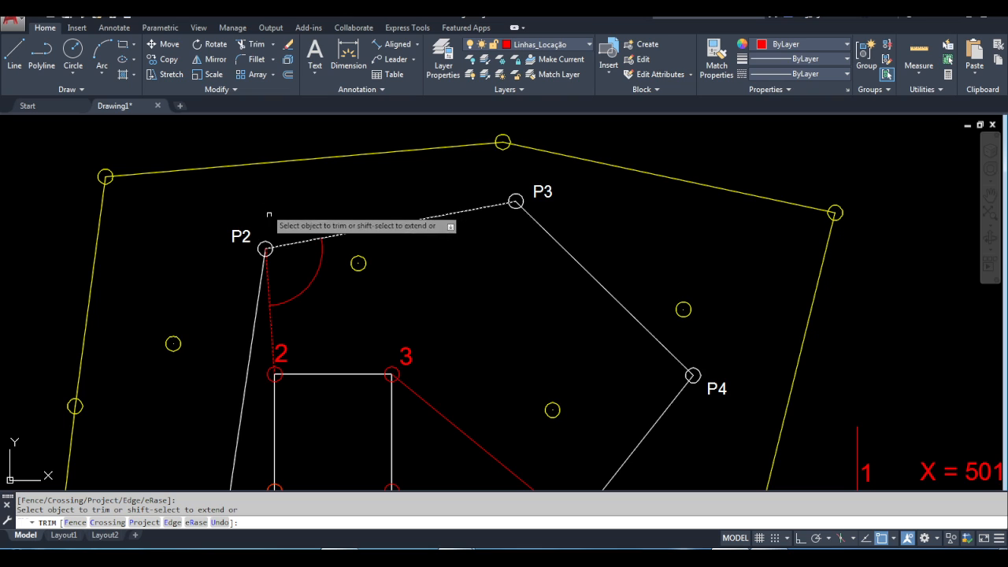
scroll(268, 214, down, 5)
key(Escape)
Draw two concentric circles centred on P5, the inner one with a radius of about 3.37 and the outer one over twice as large
scroll(386, 378, up, 5)
middle_drag(376, 306, 444, 428)
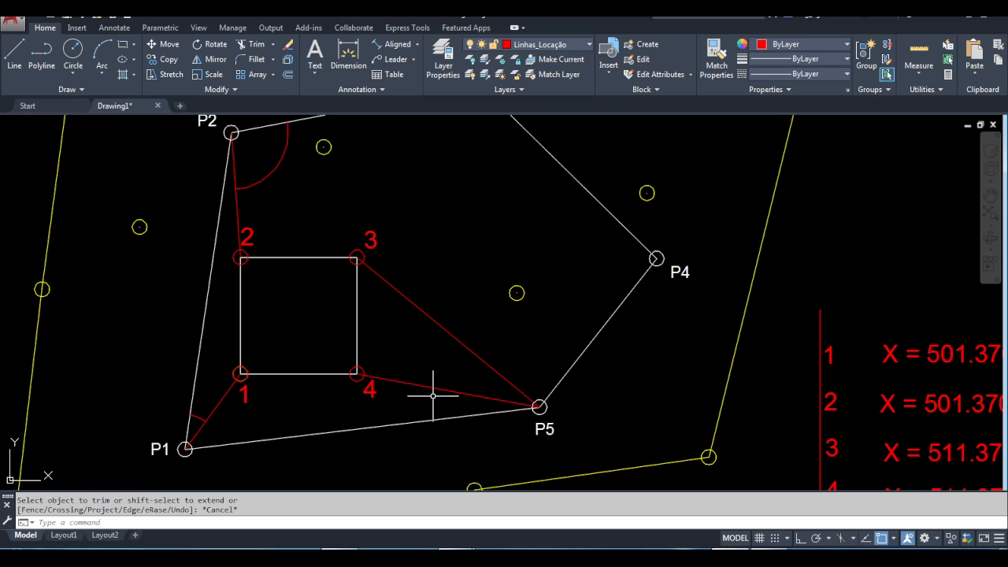
key(Return)
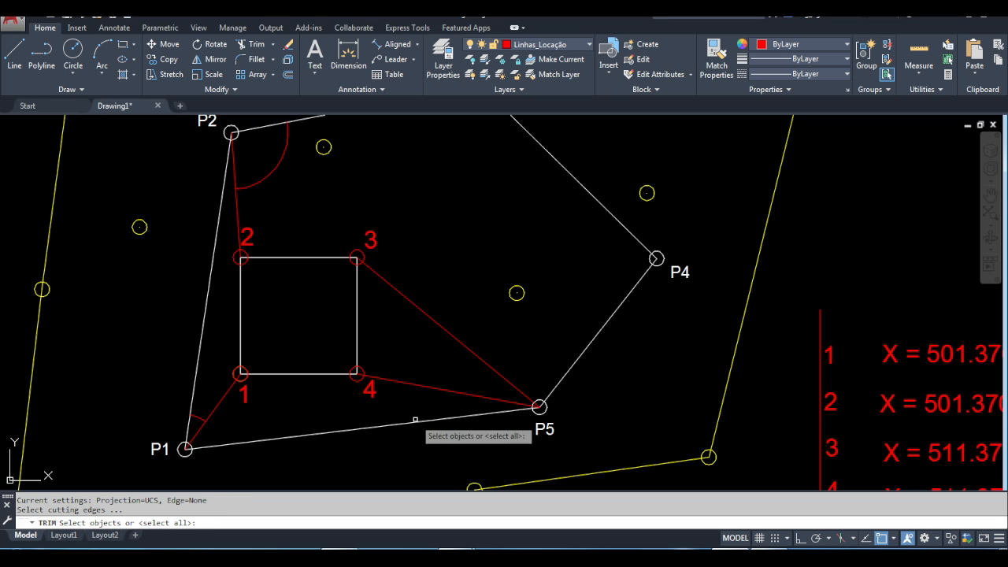
key(Escape)
click(72, 52)
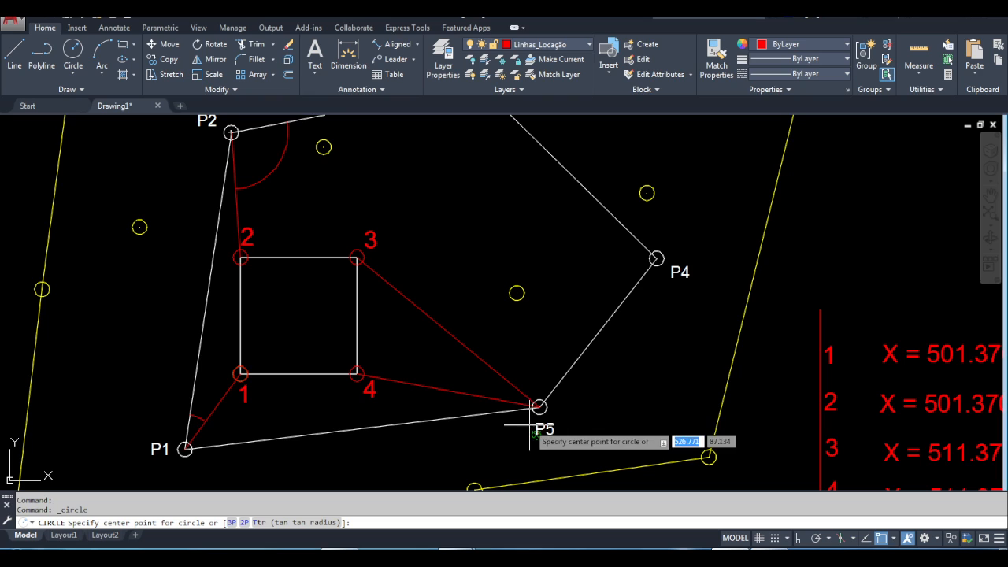
click(539, 406)
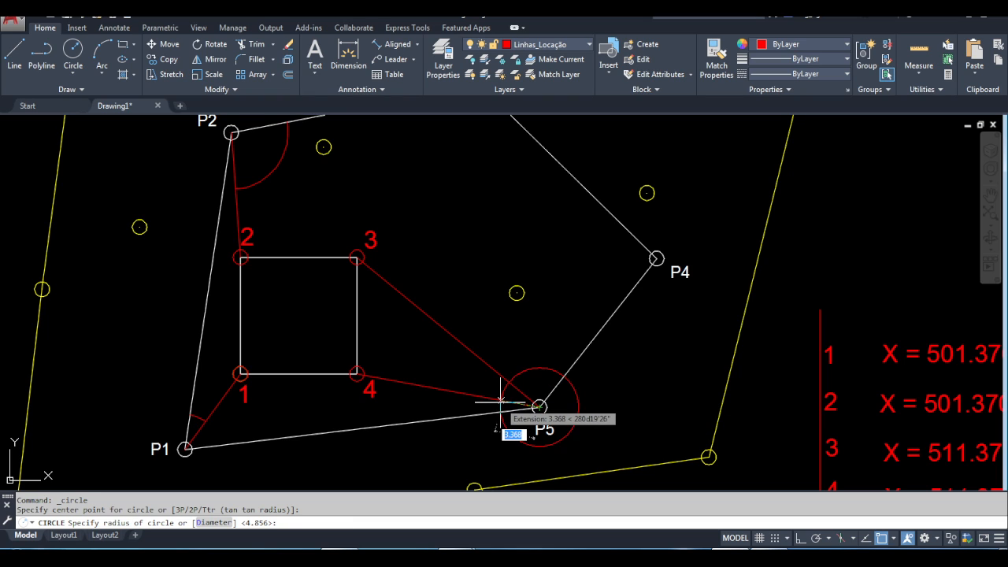
click(500, 407)
key(Return)
click(538, 406)
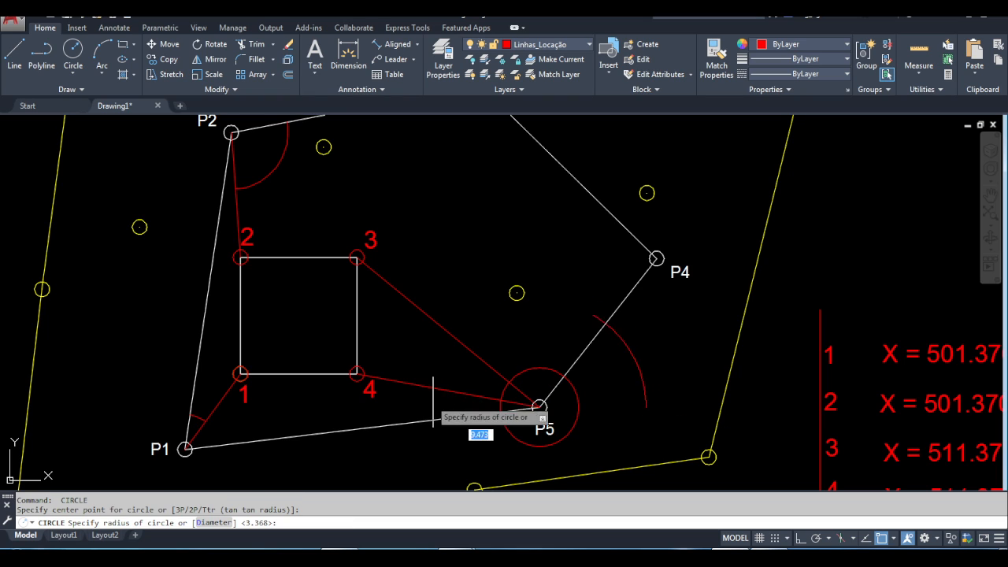
key(Escape)
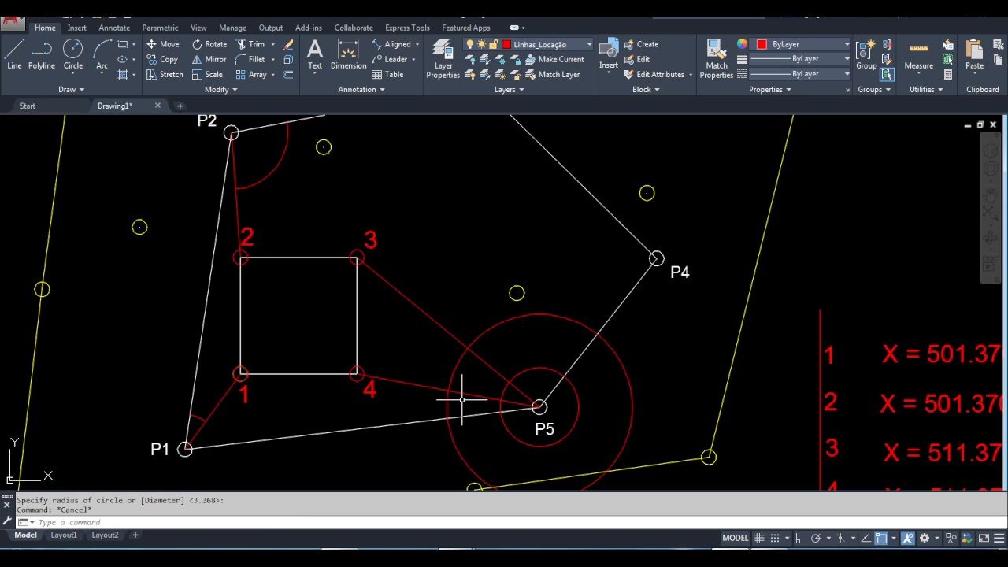
key(Return)
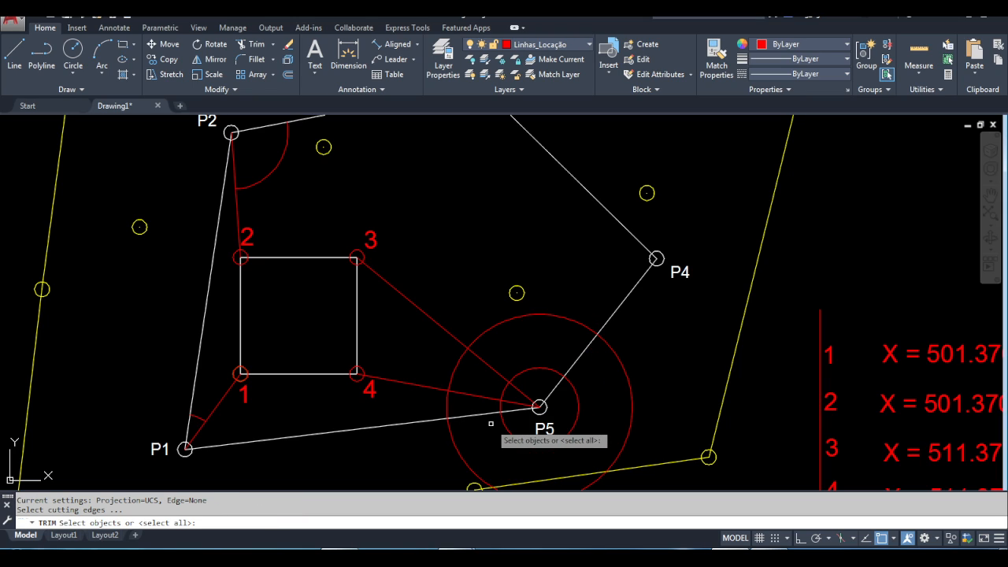
click(485, 415)
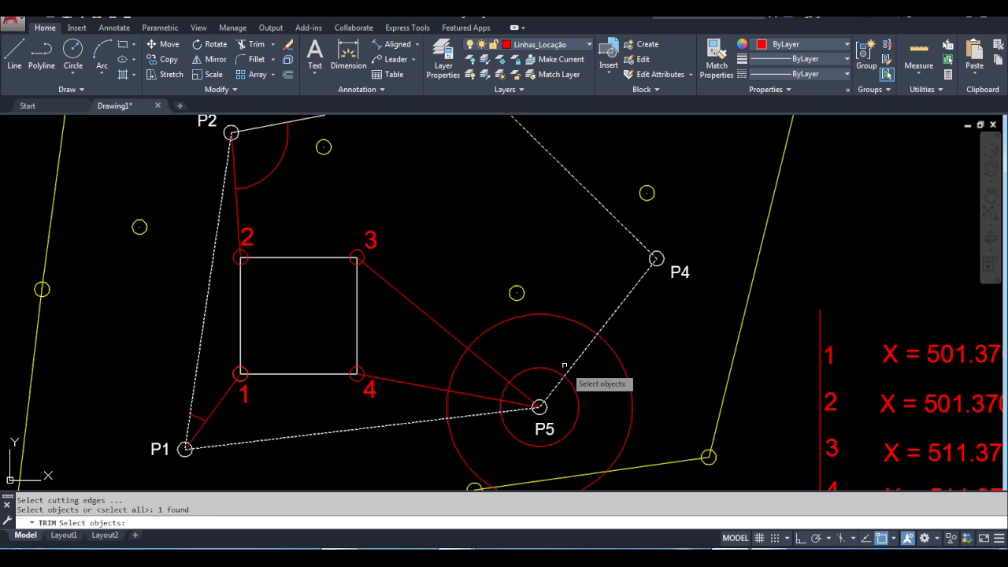
key(Return)
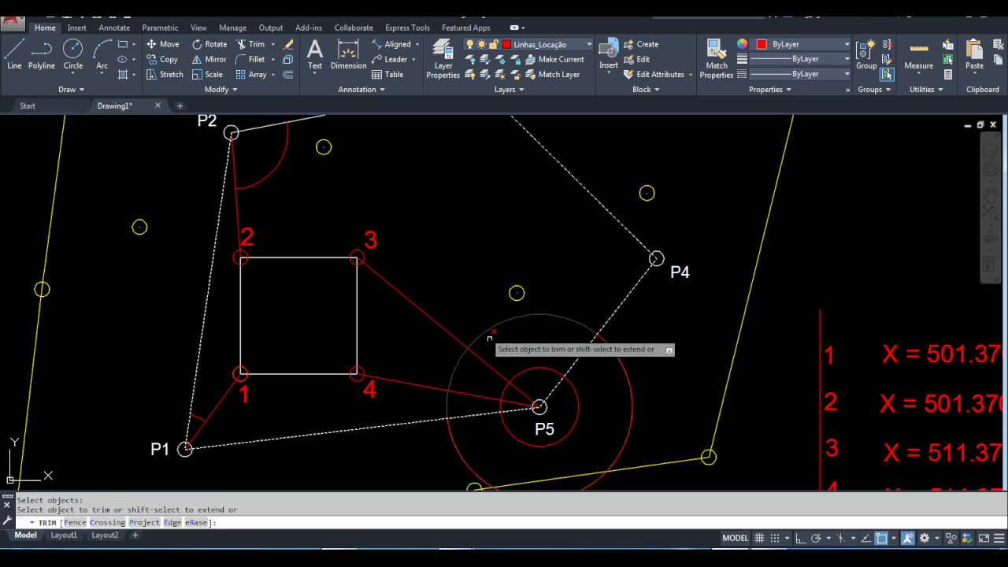
key(Escape)
Trim both circles at P5 to the arcs between the P1–P5 edge and the red line to corner 3
key(Return)
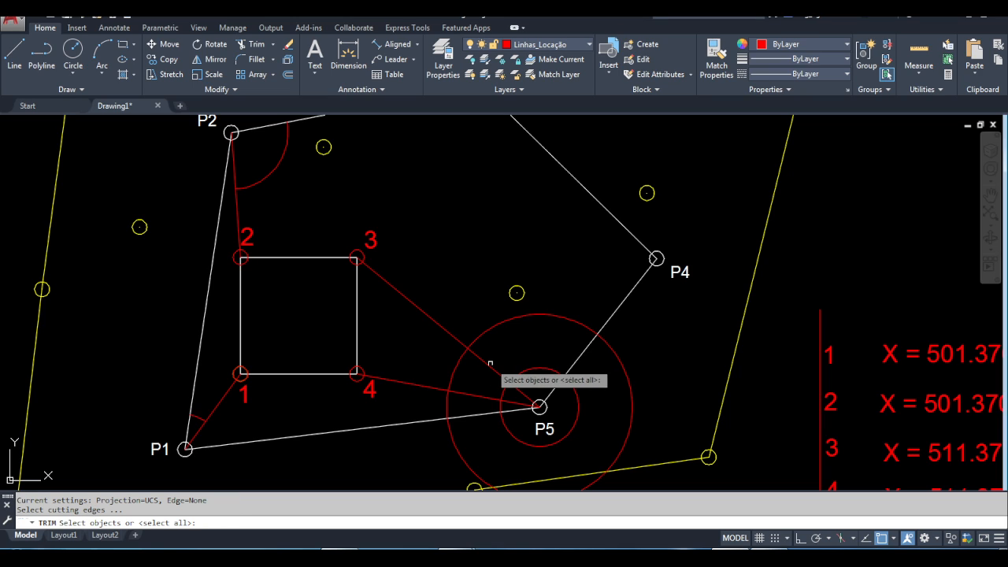
click(491, 368)
click(486, 412)
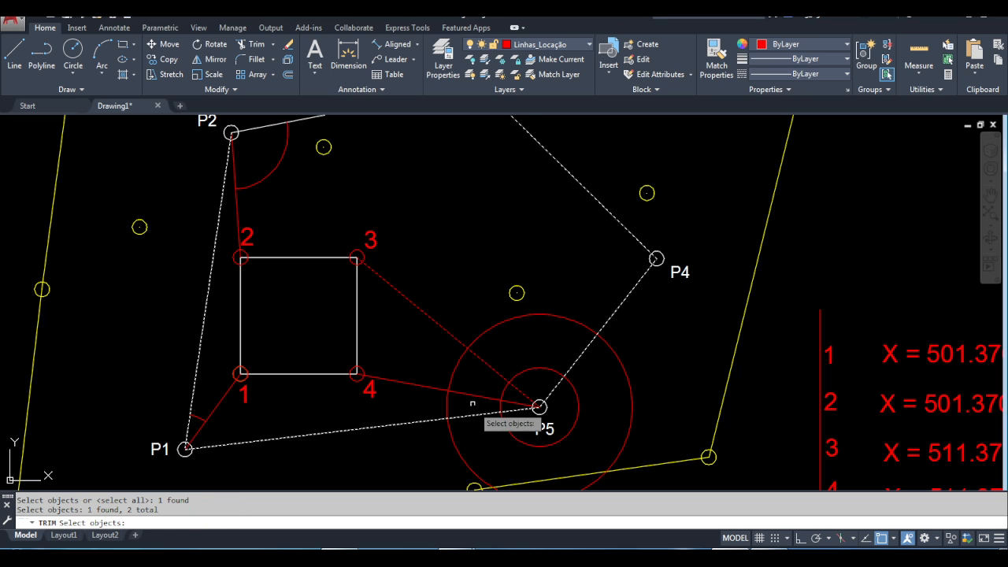
key(Return)
click(449, 428)
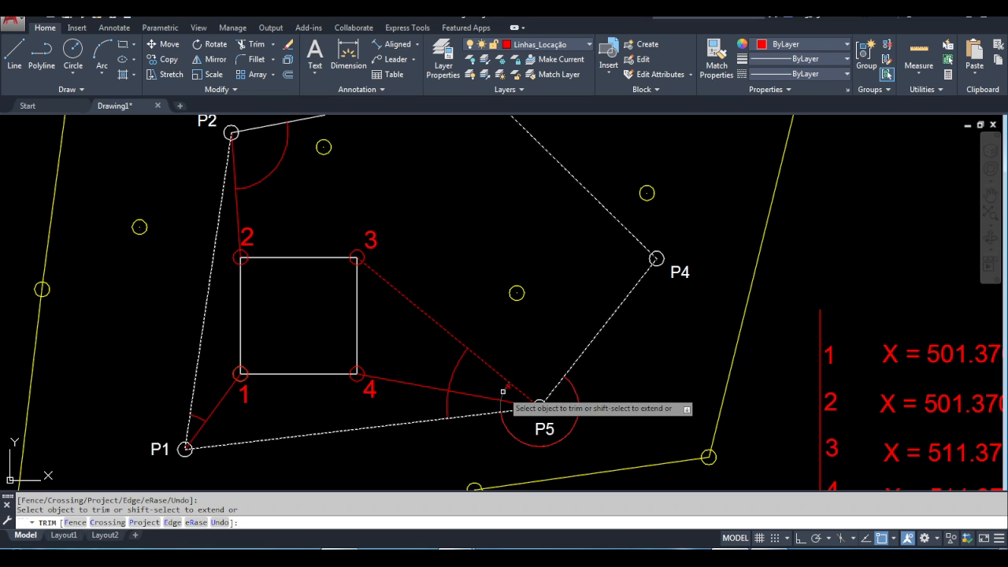
click(511, 435)
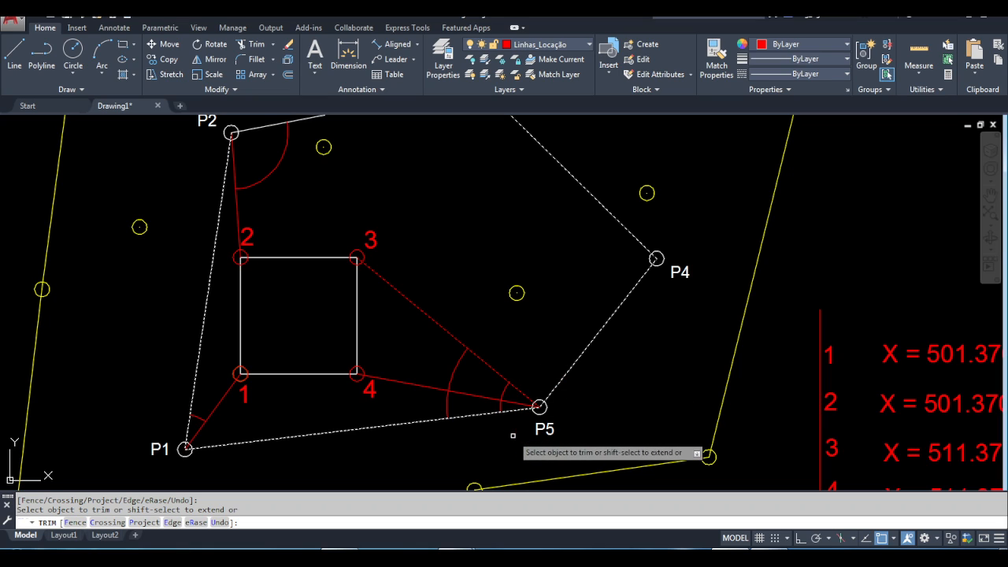
key(Return)
Trim the inner arc at P5 back to the red line to corner 4, keeping the part towards the P1–P5 edge
key(Return)
click(491, 400)
key(Return)
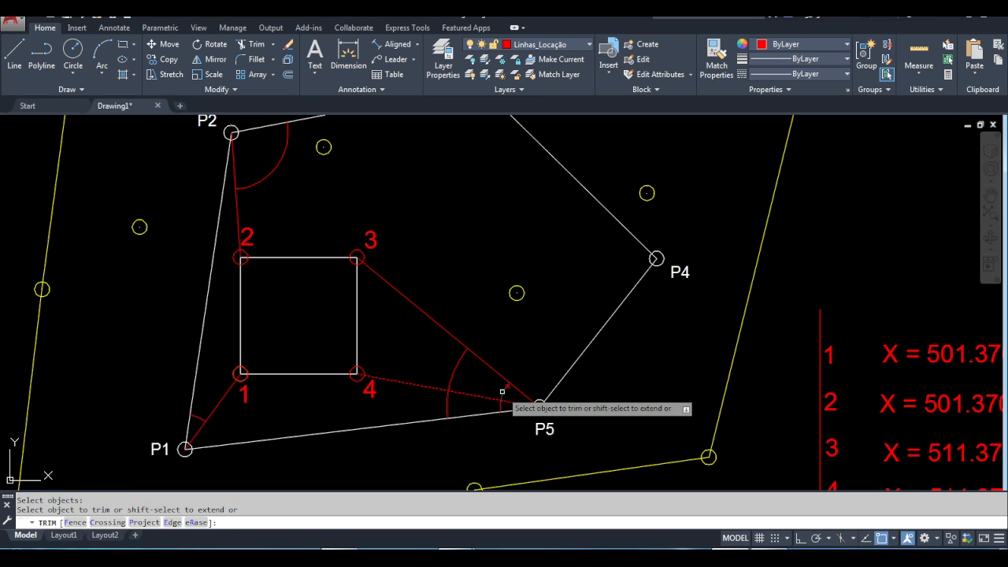
key(Escape)
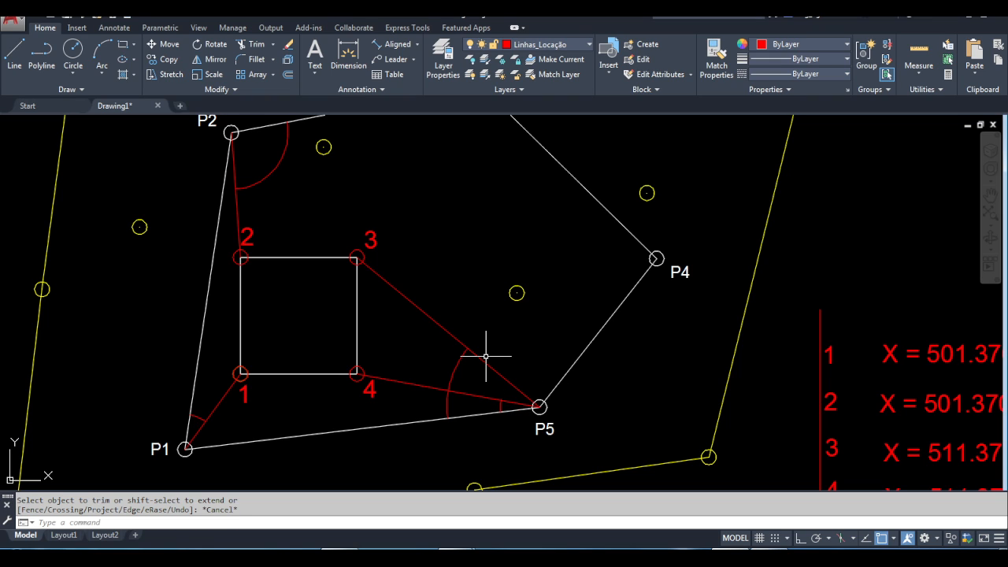
Copy the label "1" from the corner coordinate list to the empty area above the list
mouse_move(490, 357)
middle_down()
mouse_move(517, 360)
mouse_move(402, 373)
mouse_move(402, 296)
middle_up()
scroll(403, 378, down, 2)
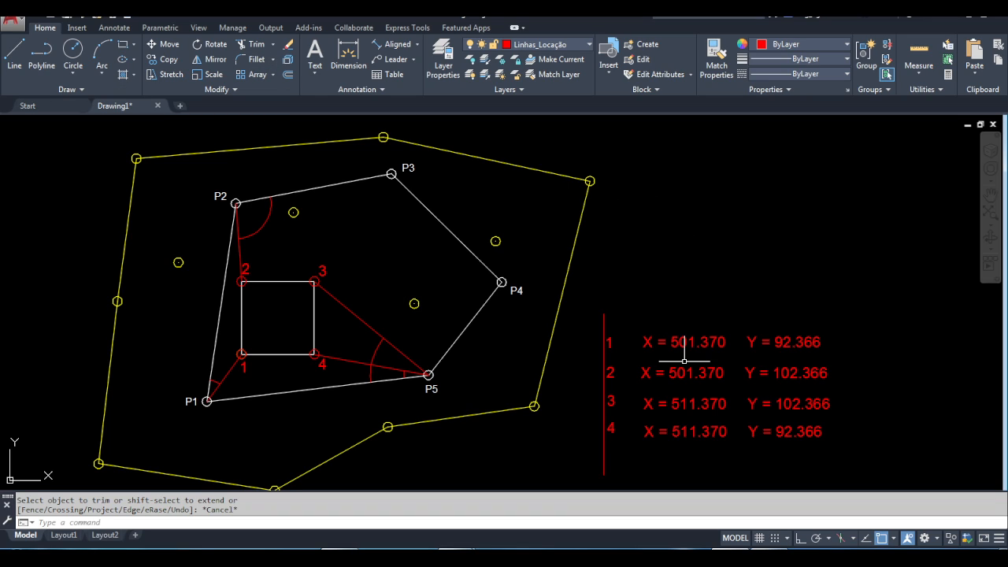
text(co)
key(Return)
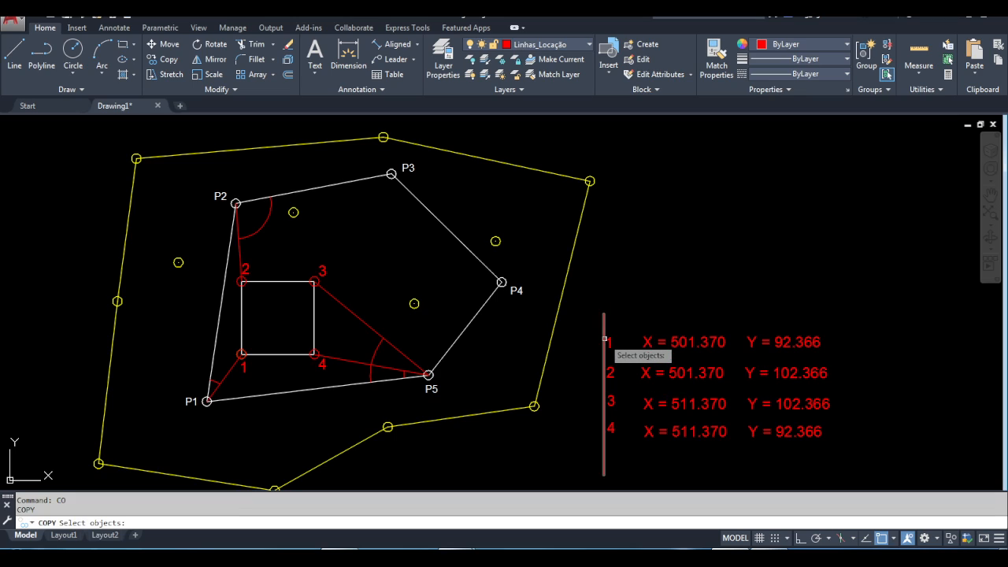
click(605, 346)
key(Return)
click(609, 341)
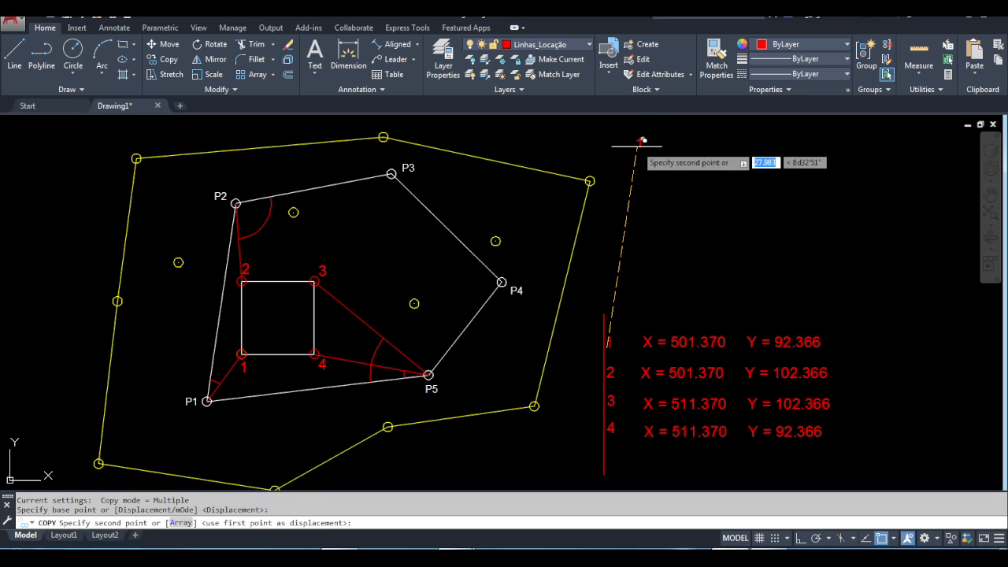
click(640, 143)
key(Escape)
Replace the text of the copied label with "P2-P1-1 -"
click(640, 139)
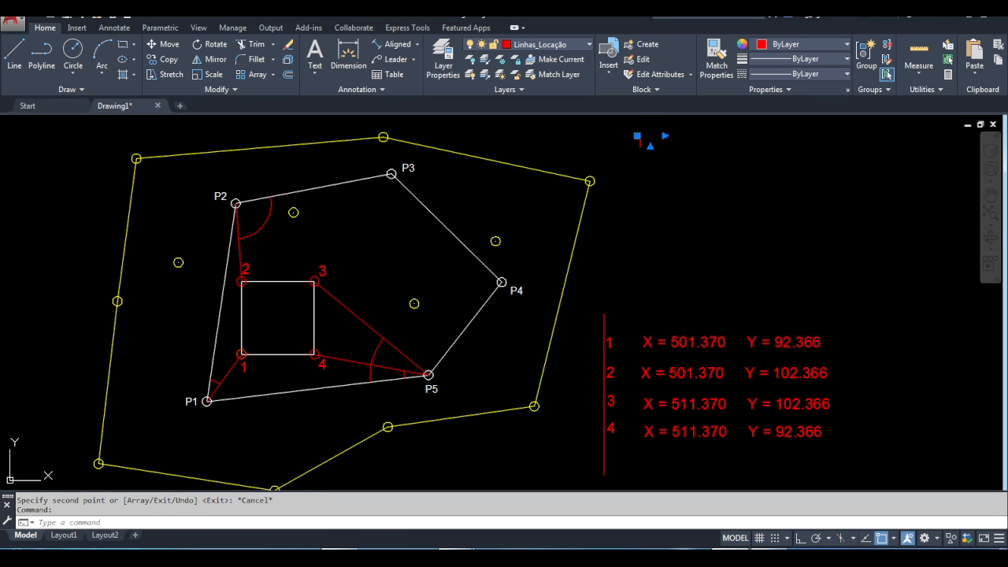
double_click(636, 143)
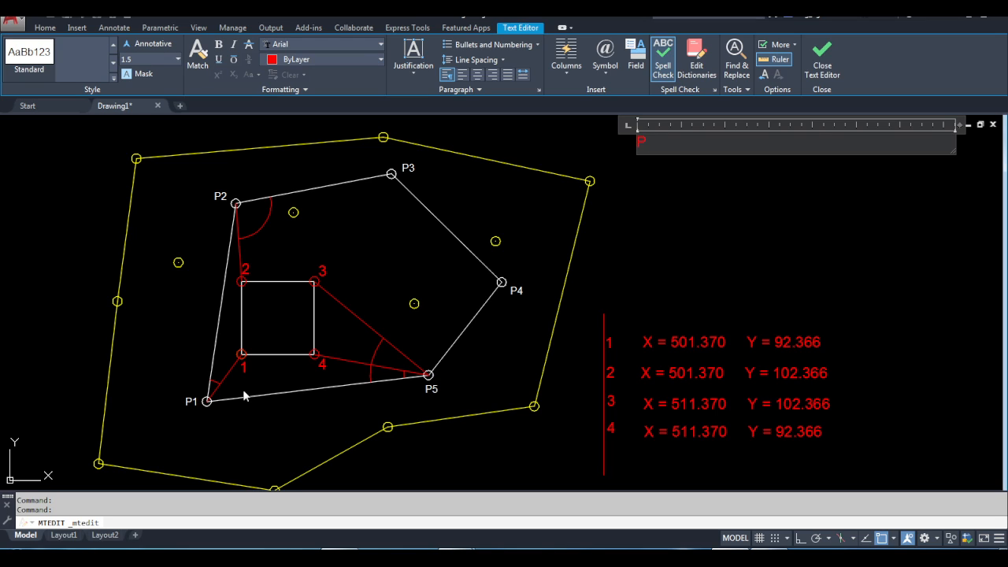
text(2P11)
key(BackSpace)
text(-1)
key(Left)
key(Left)
text(=)
key(BackSpace)
text(-)
key(Left)
key(Left)
key(Left)
Insert the heading "Estação Total" on its own line above "P2-P1-1 -"
key(Return)
text(eSTAC)
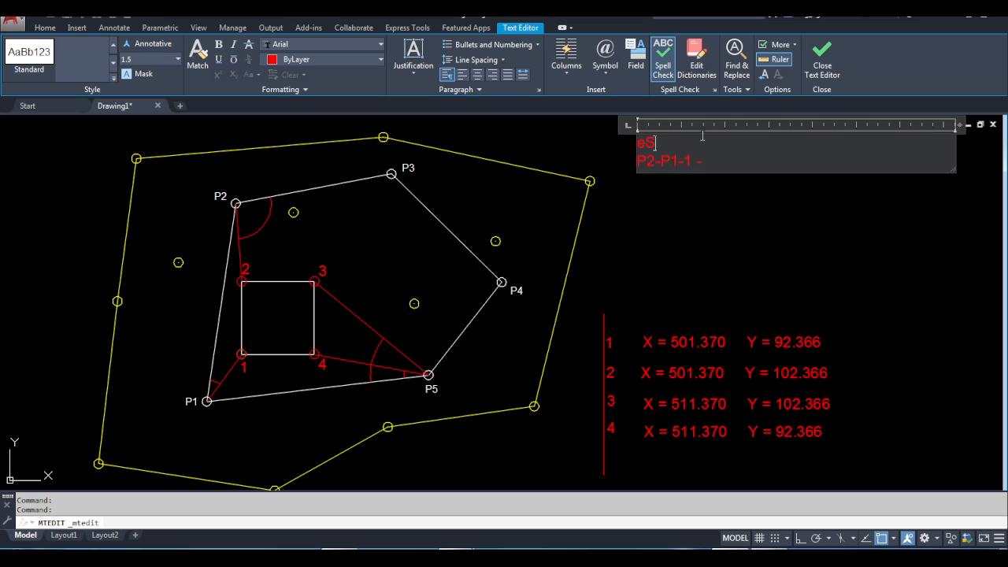
key(BackSpace)
key(BackSpace)
key(BackSpace)
key(BackSpace)
key(BackSpace)
text(Estação Total)
Complete the P2-P1-1 line with "Ângulo + Distância (Medida/Tentativa)"
click(728, 160)
text(6)
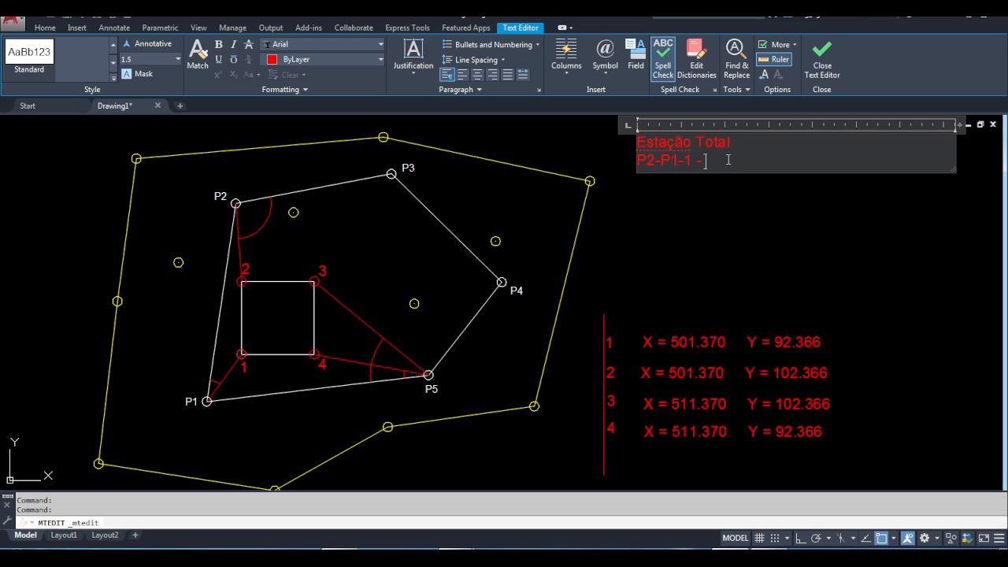
key(BackSpace)
text(Ângulo)
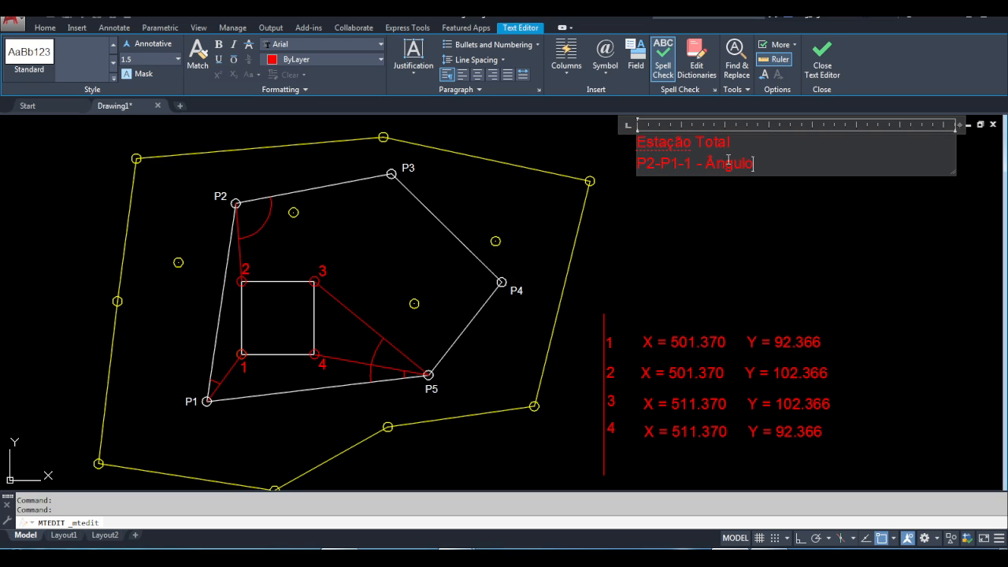
text( + Distância (Medida)
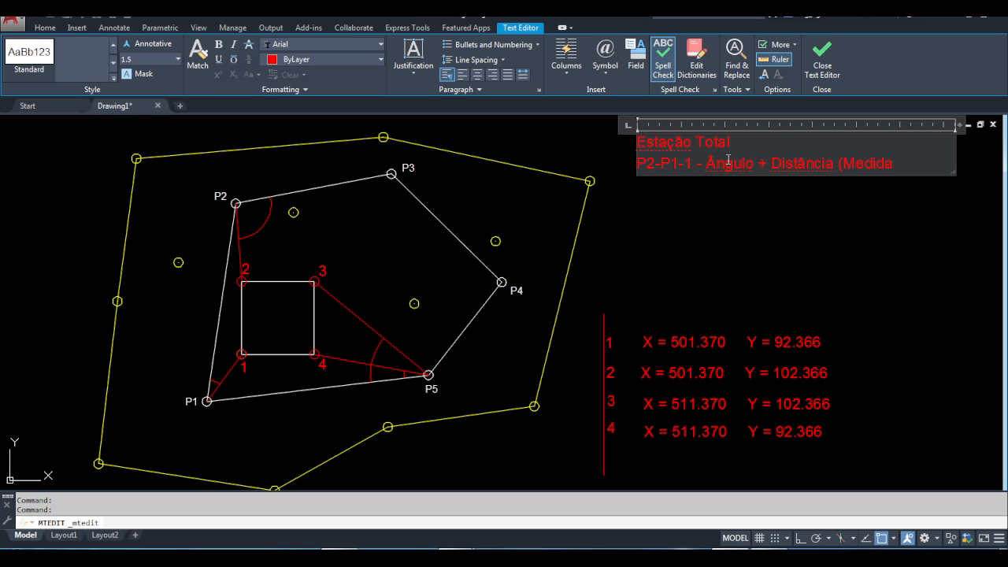
text(/Tentativa)
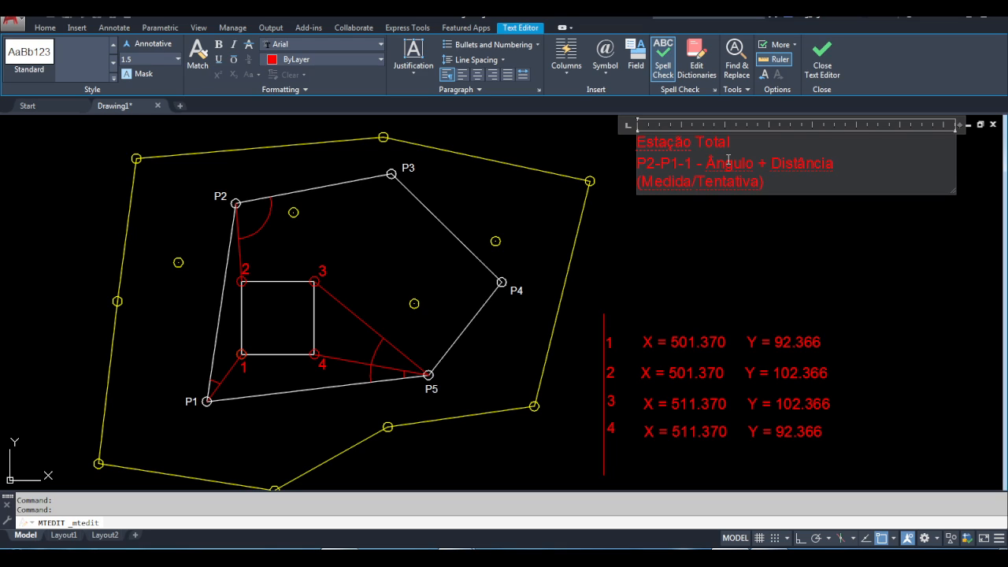
Widen the text frame slightly and add a new line after "(Medida/Tentativa)"
drag(958, 124, 962, 124)
drag(706, 163, 753, 163)
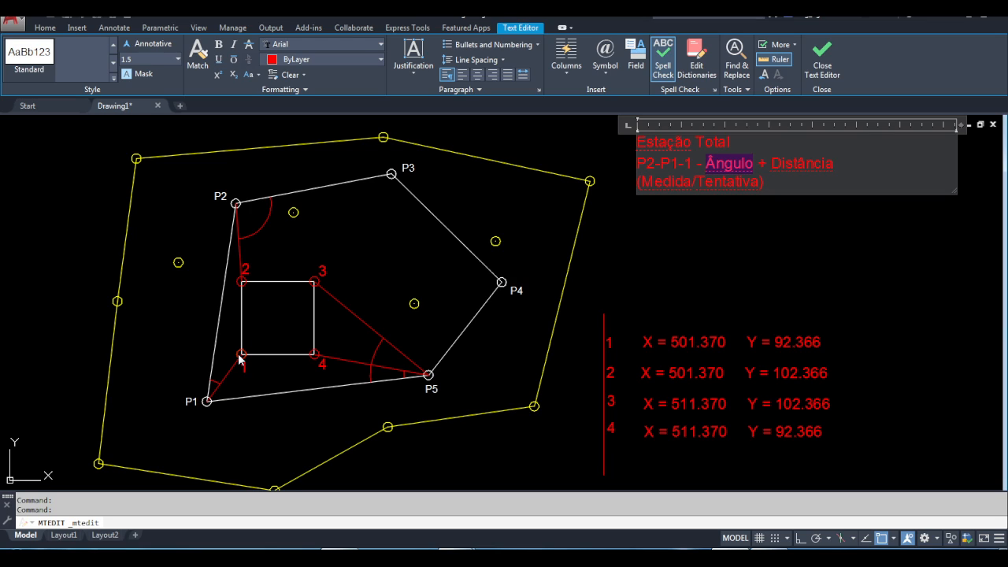
click(773, 186)
key(Return)
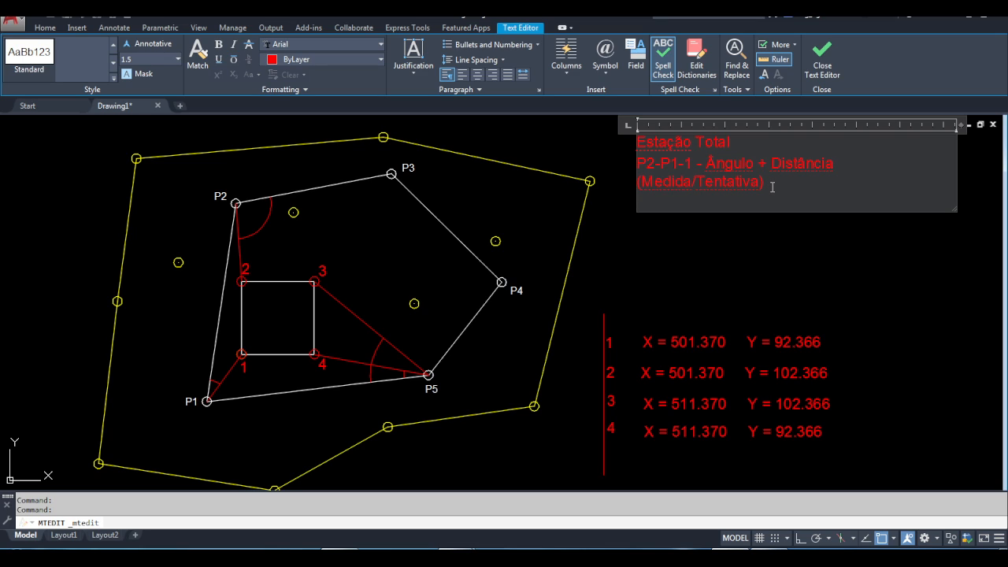
Try a text height of 0.5 on the whole Estação Total note and restore it to 1.5
key(ctrl+a)
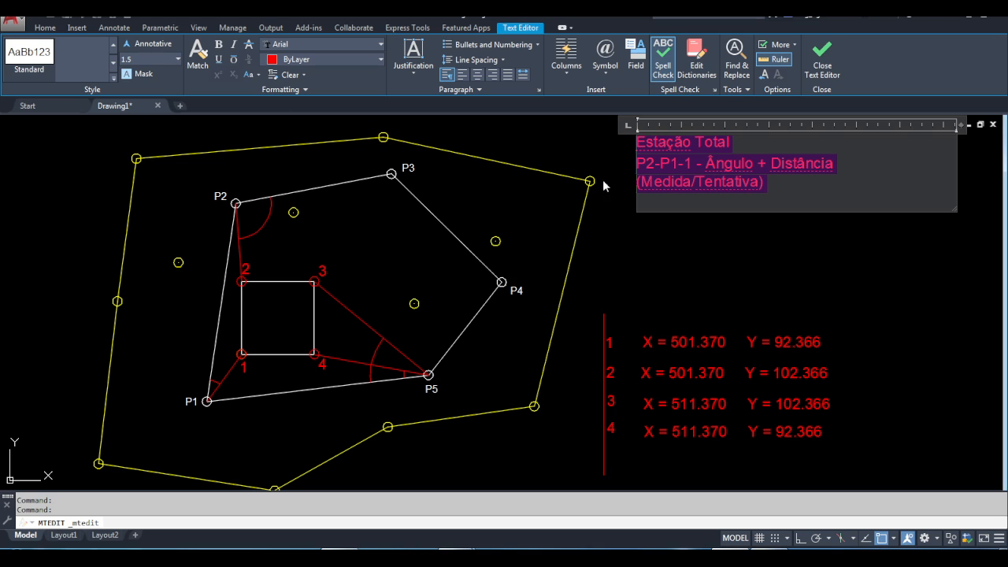
double_click(168, 59)
text(0.5)
key(Return)
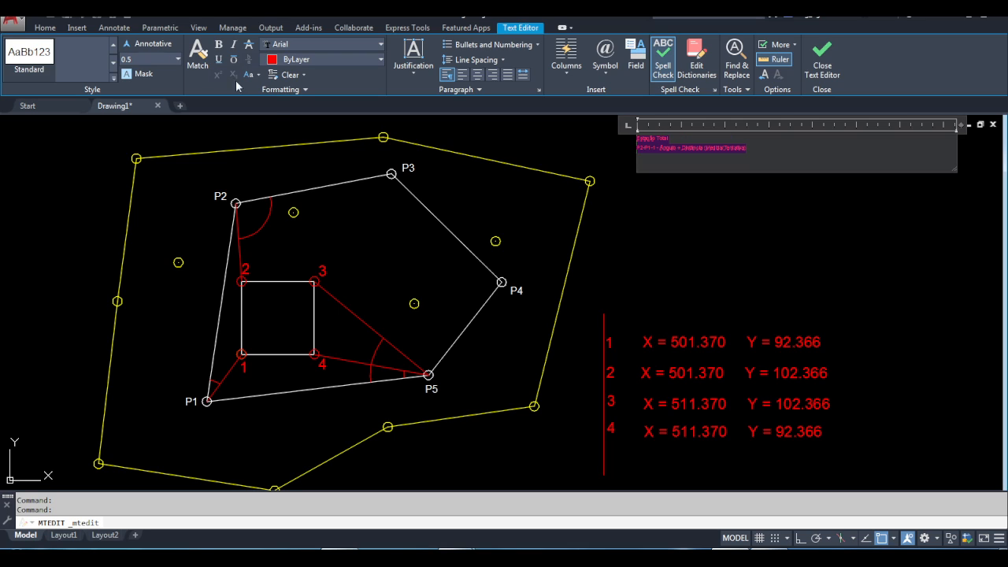
double_click(160, 60)
text(1.5)
key(Return)
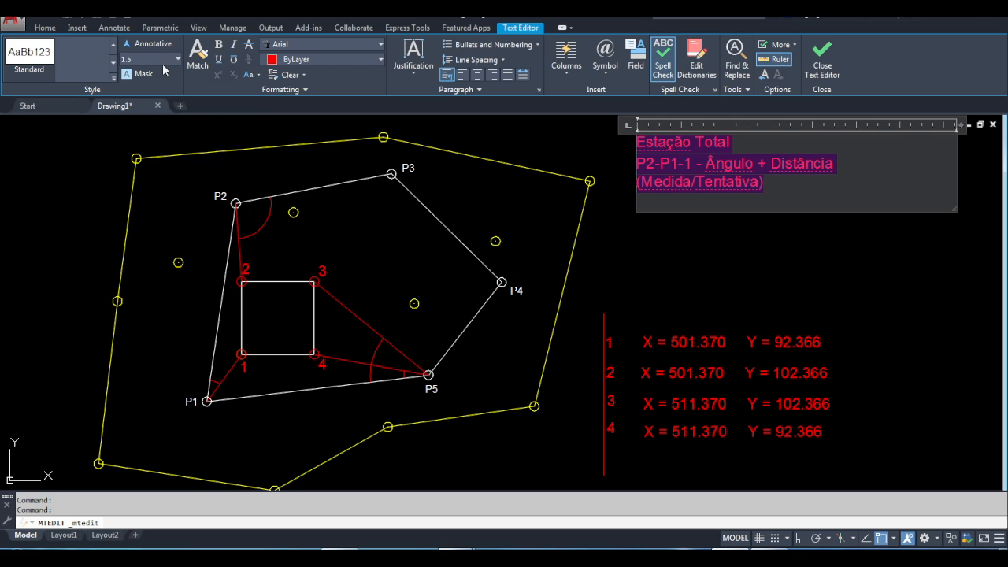
Set the text height of the entire "Estação Total" note to 0.8
double_click(164, 61)
text(0.8)
key(Return)
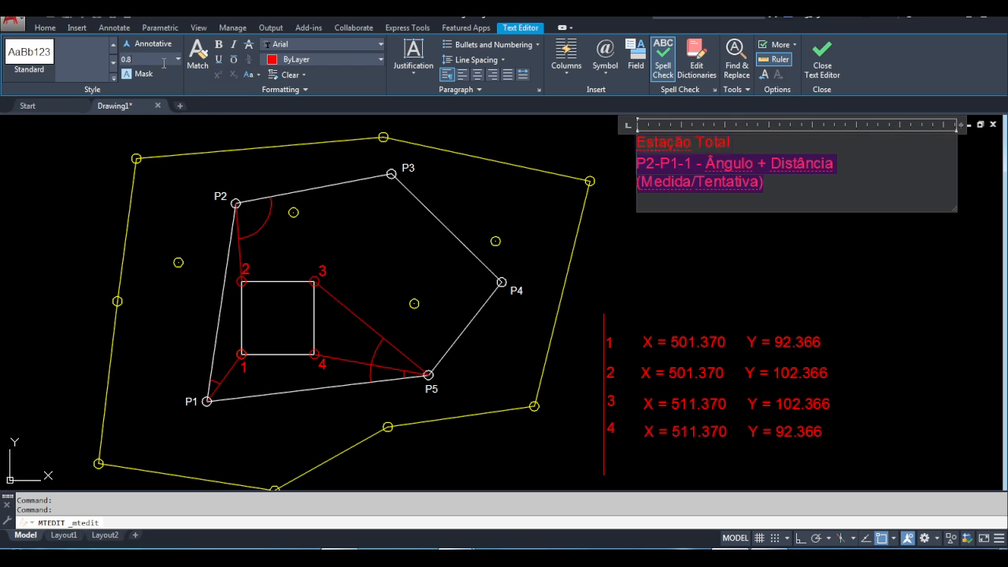
Start a new line below the P2-P1-1 line of the note with the text "P3-P2-2 -Ângulo"
key(Down)
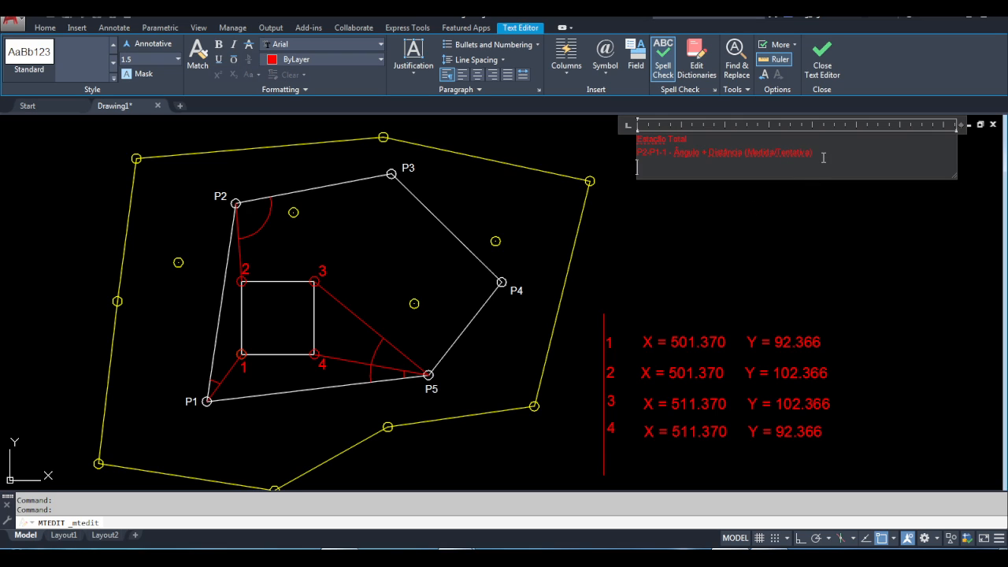
key(Return)
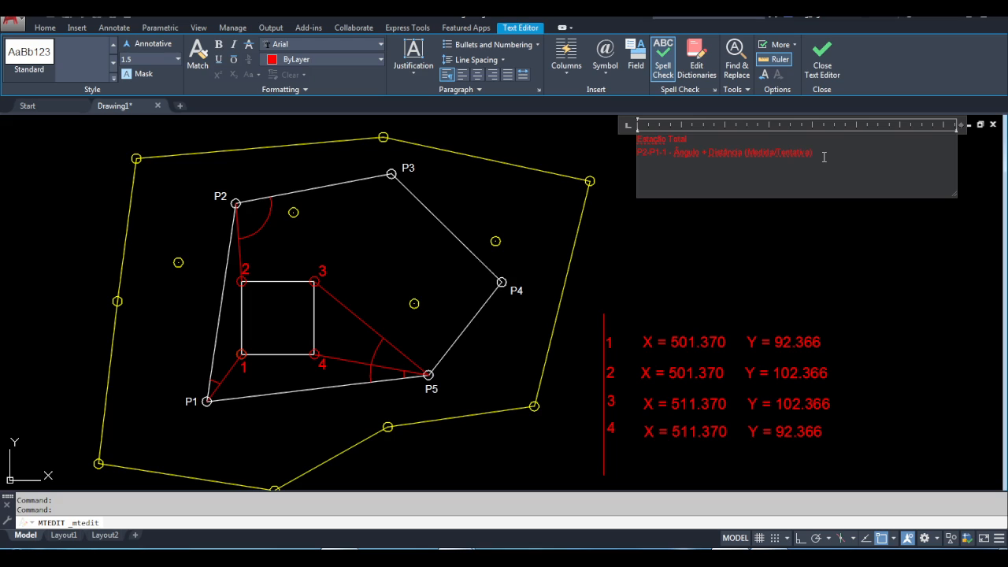
text(P)
key(BackSpace)
text(p3)
key(BackSpace)
key(BackSpace)
text(P3-P2-2 -Ângulo)
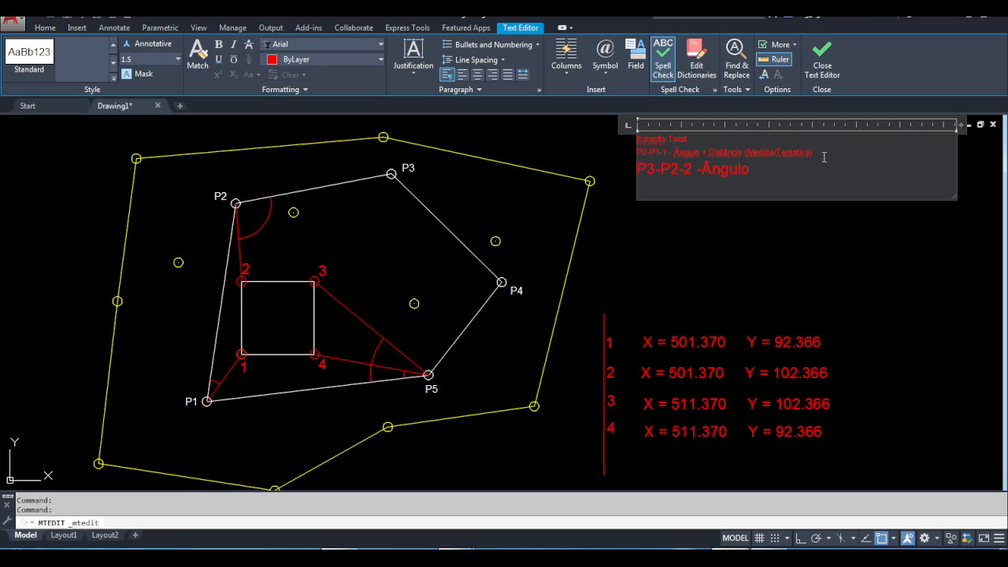
Copy "+ Distância (Medida/Tentativa)" from the P2-P1-1 line to the end of the P3-P2-2 line, keeping that entry on its own line
drag(701, 153, 846, 153)
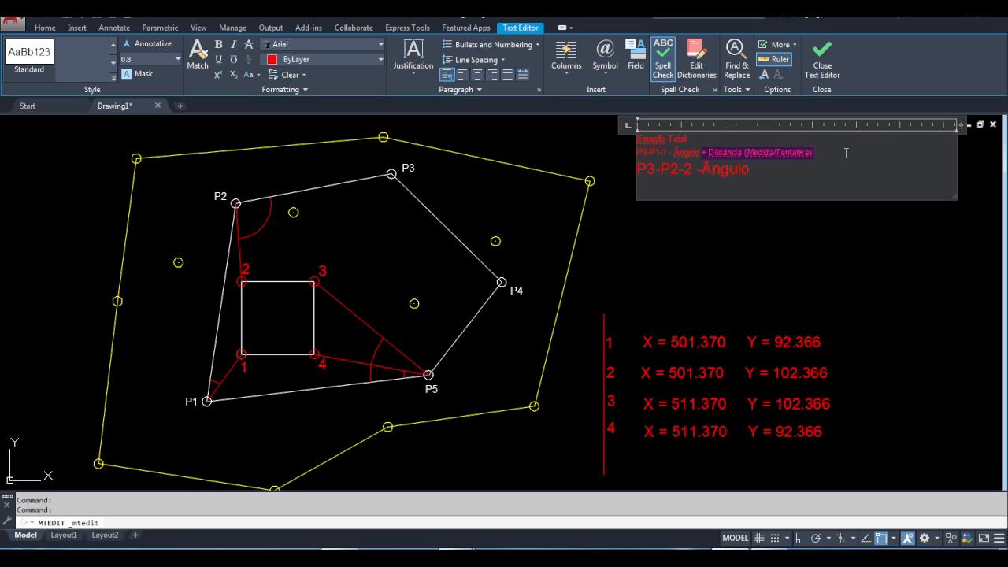
key(ctrl+c)
click(837, 165)
key(ctrl+v)
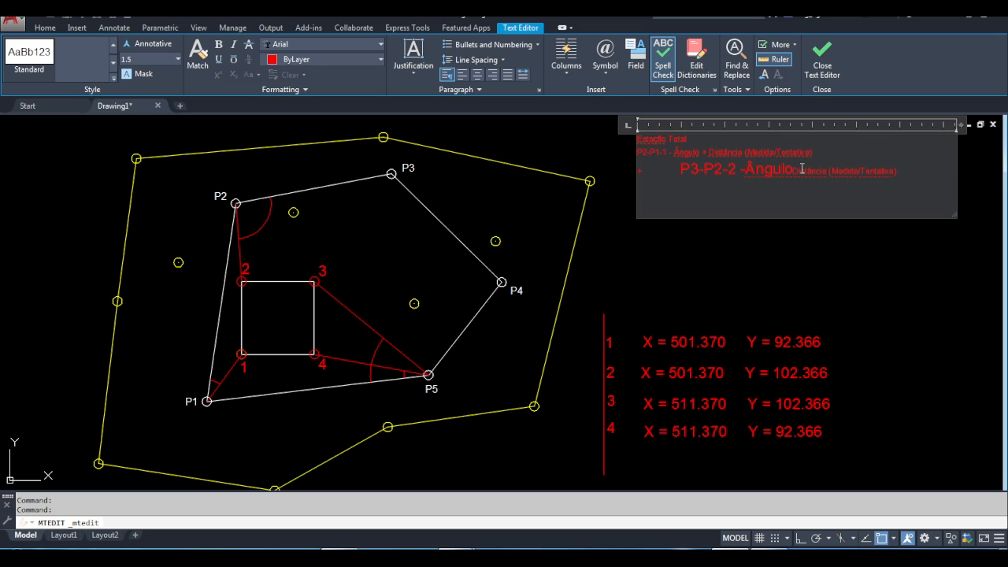
text(+)
drag(926, 169, 587, 134)
click(661, 163)
key(BackSpace)
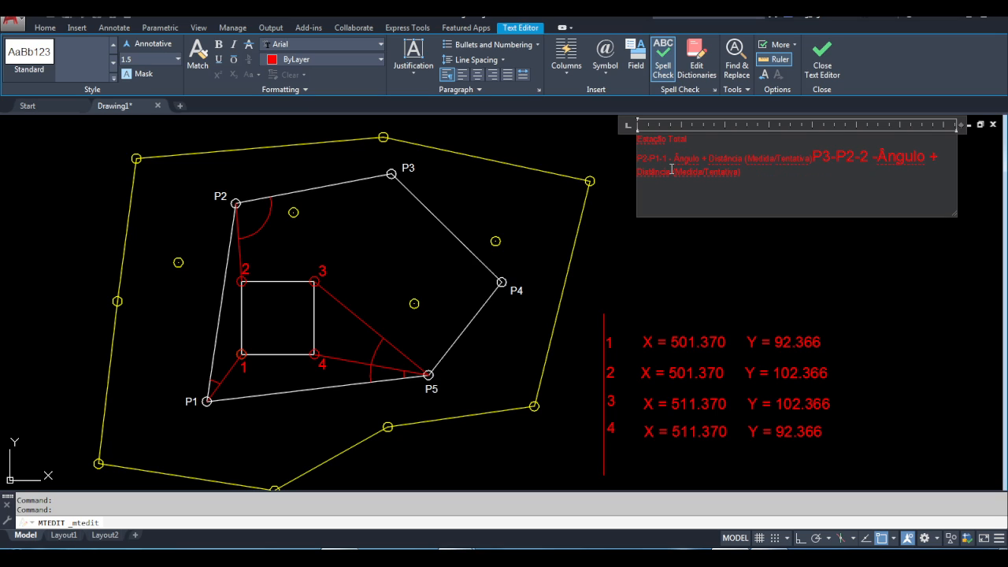
key(Return)
click(879, 181)
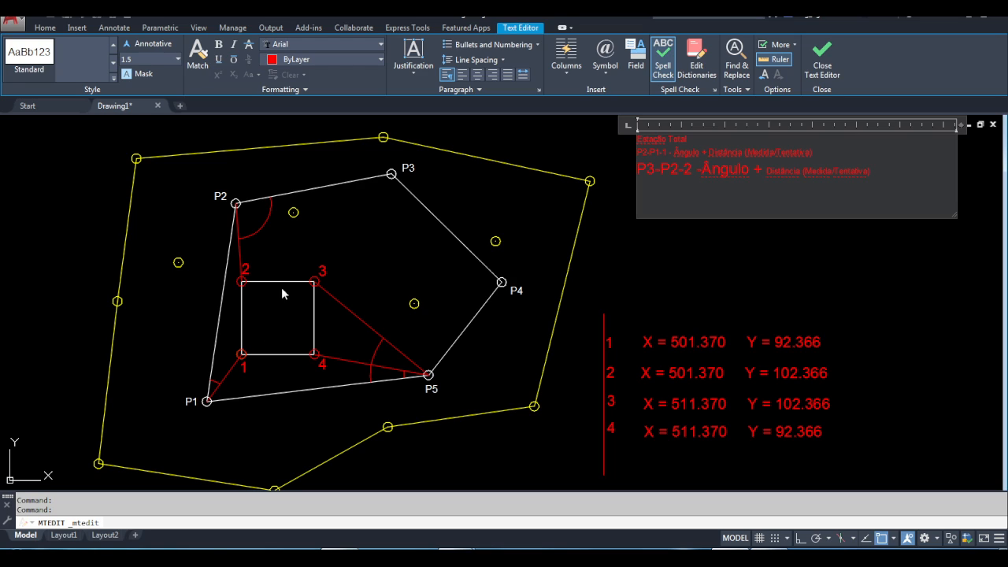
Duplicate the P3-P2-2 line directly below it and change the copy's point sequence to P1-P5-3
click(689, 204)
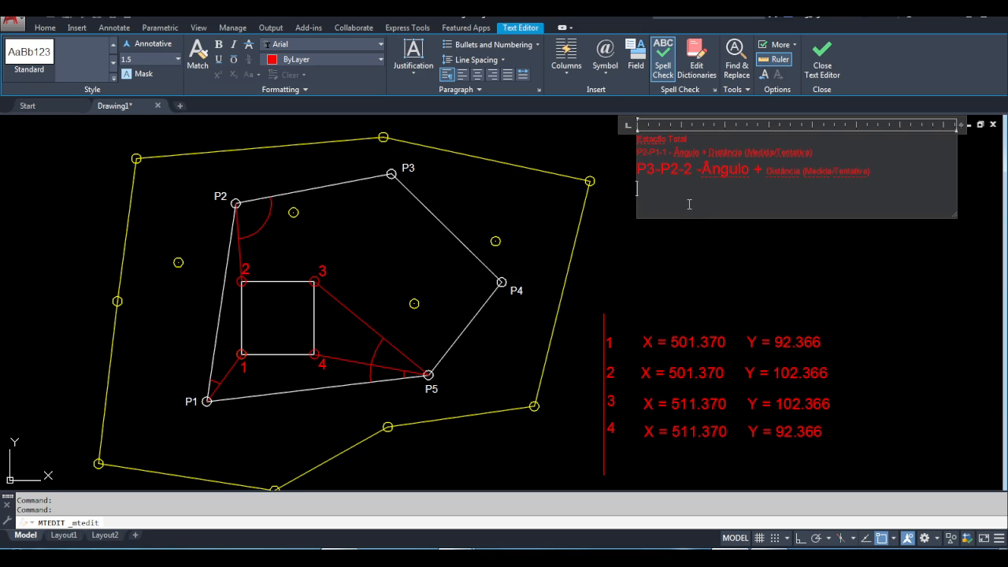
drag(871, 171, 637, 170)
click(819, 189)
key(ctrl+v)
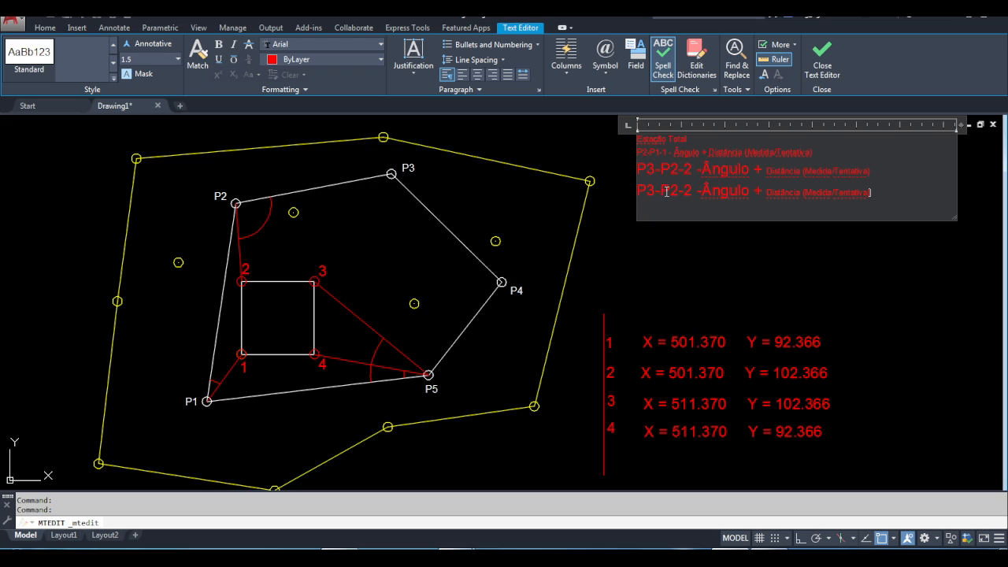
mouse_move(669, 192)
mouse_down()
mouse_move(649, 197)
mouse_move(687, 191)
mouse_up()
text(5-3)
drag(750, 193, 698, 193)
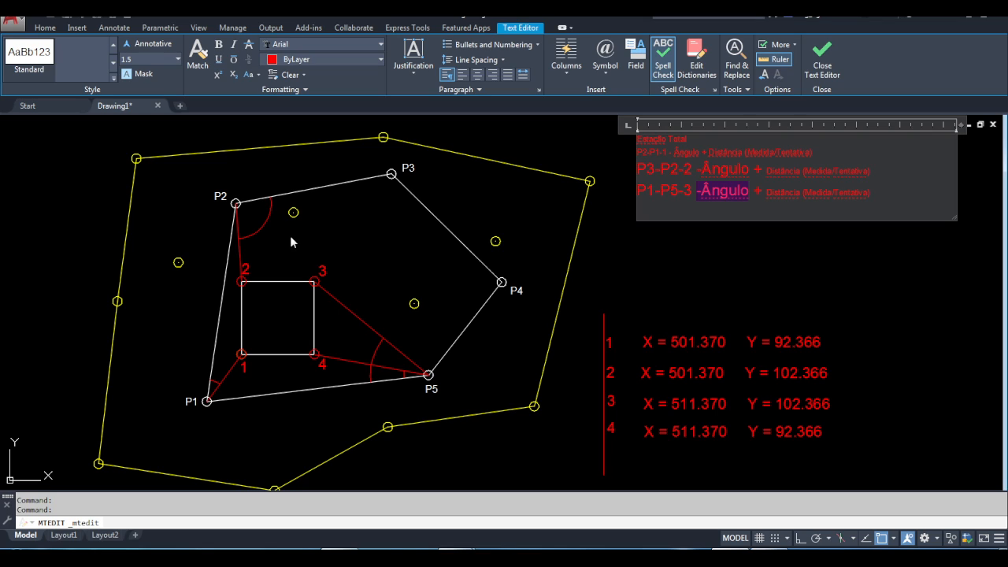
Duplicate the P1-P5-3 line directly below it and change the copy's point sequence to P1-P5-4
click(892, 187)
drag(892, 187, 493, 187)
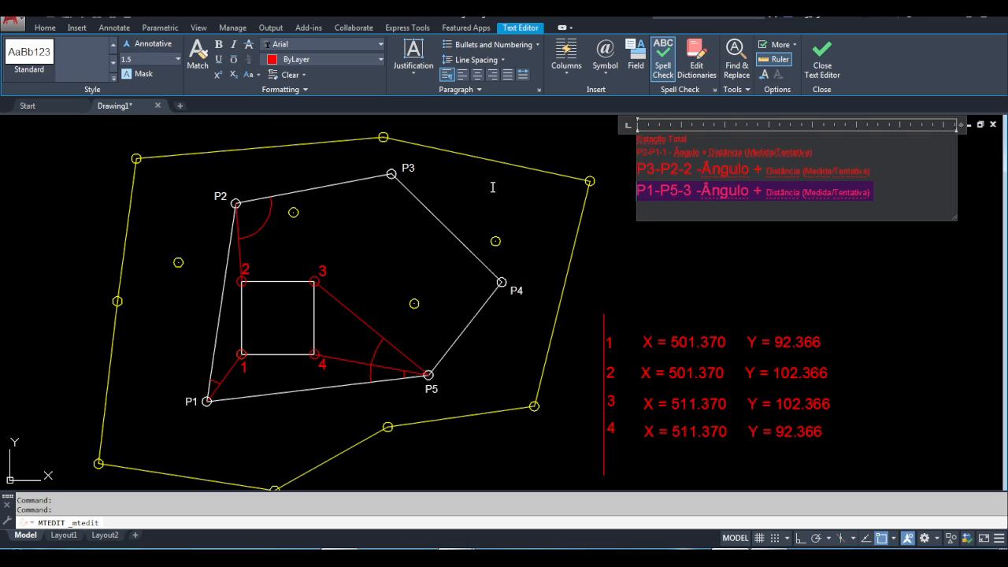
click(875, 193)
key(Return)
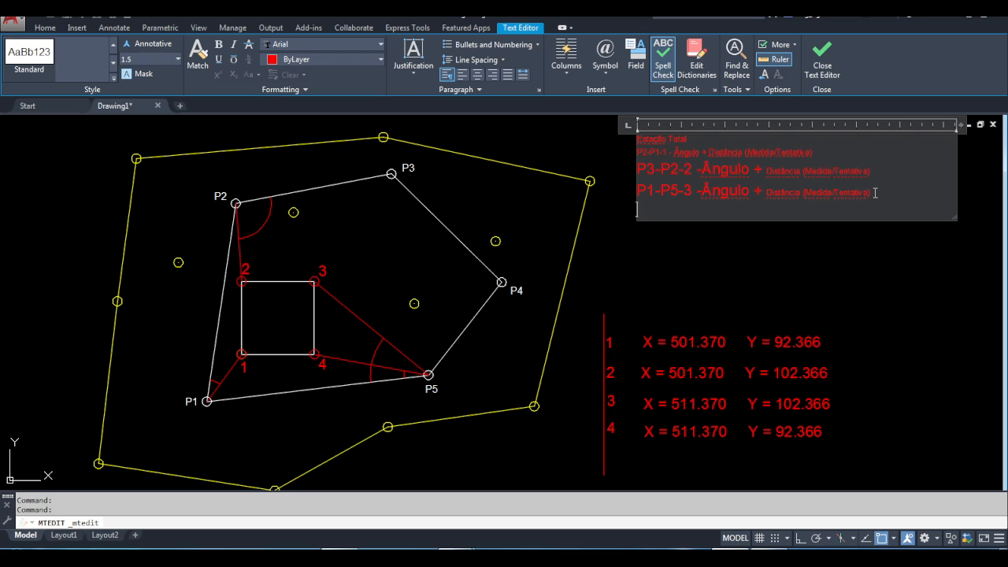
key(ctrl+v)
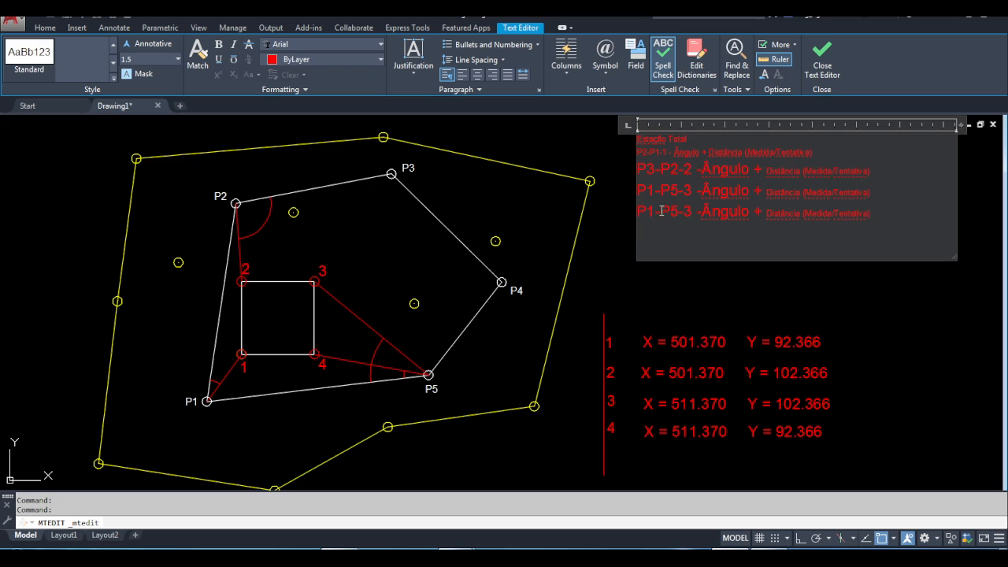
drag(683, 211, 690, 213)
click(690, 210)
Set the text height of all lines in the note to 1.0
drag(889, 213, 603, 135)
click(149, 58)
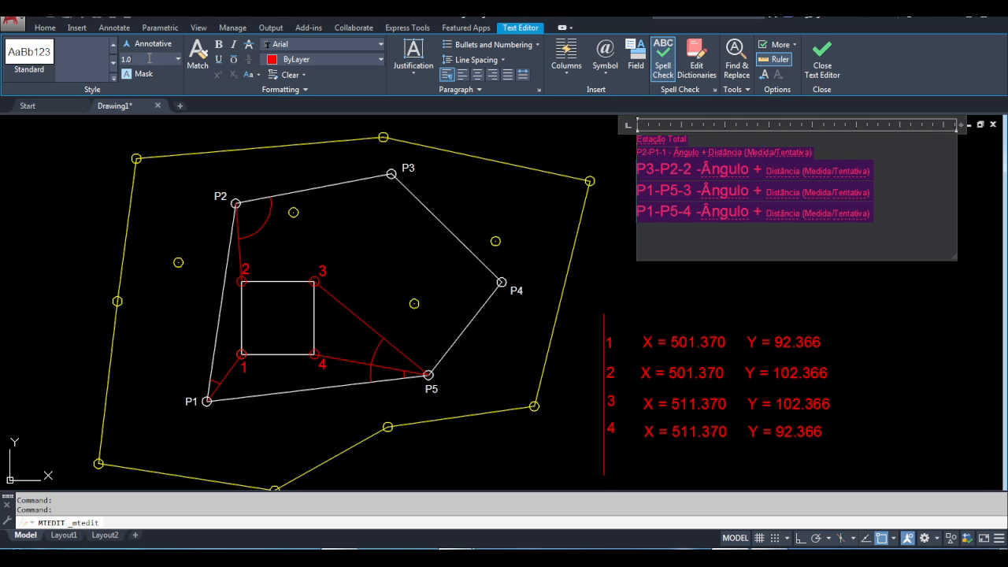
text(1.5)
key(Return)
click(700, 227)
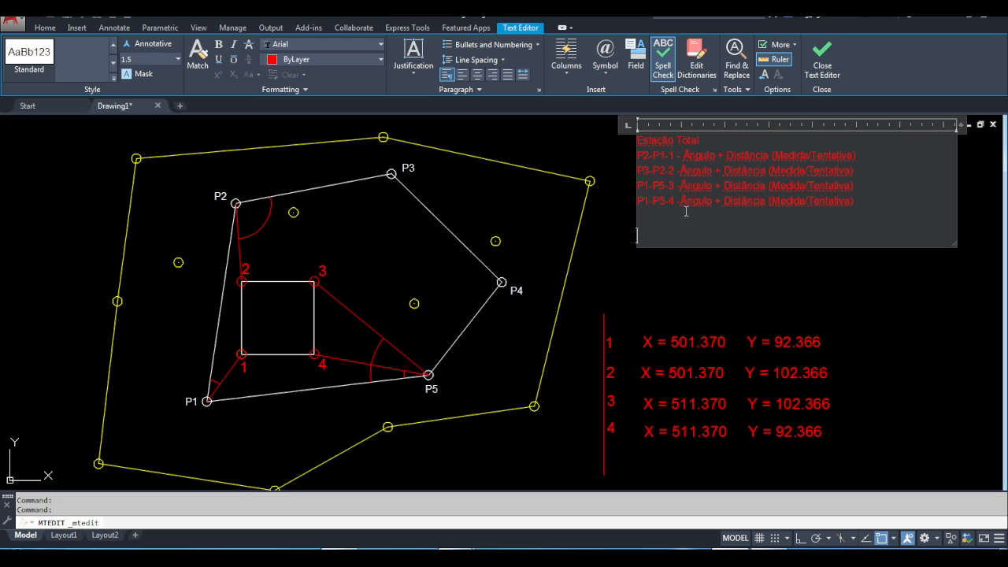
Append "- Fornece lista de coordenadas absolutas (X,Y)" to the "Estação Total" heading line
click(707, 143)
text(Tomece lista)
text( de coordenadas abso)
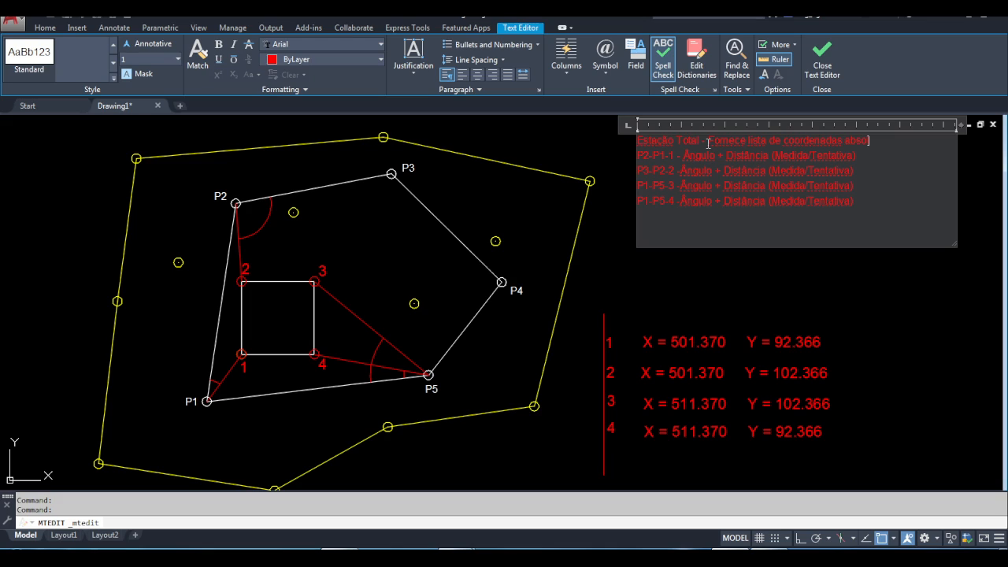
text(lutas (X,Y))
Add the line "Ângulos e distâncias calculados pela estação total" below the heading and insert "(ET)" after "Estação Total"
drag(658, 154, 676, 152)
click(856, 154)
key(Return)
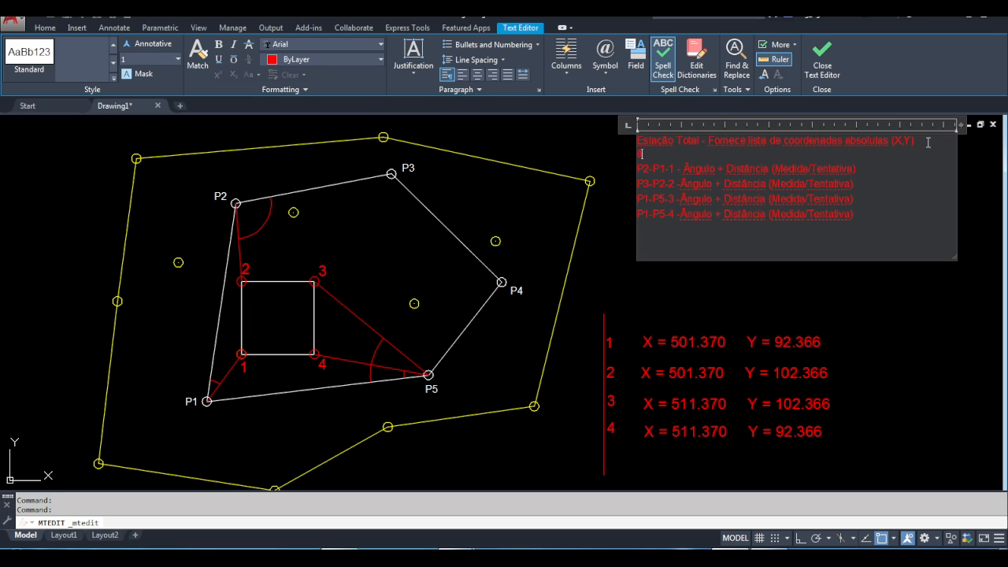
text(ANGULOS)
key(BackSpace)
key(BackSpace)
key(BackSpace)
key(BackSpace)
key(BackSpace)
key(BackSpace)
key(BackSpace)
text(Ângu)
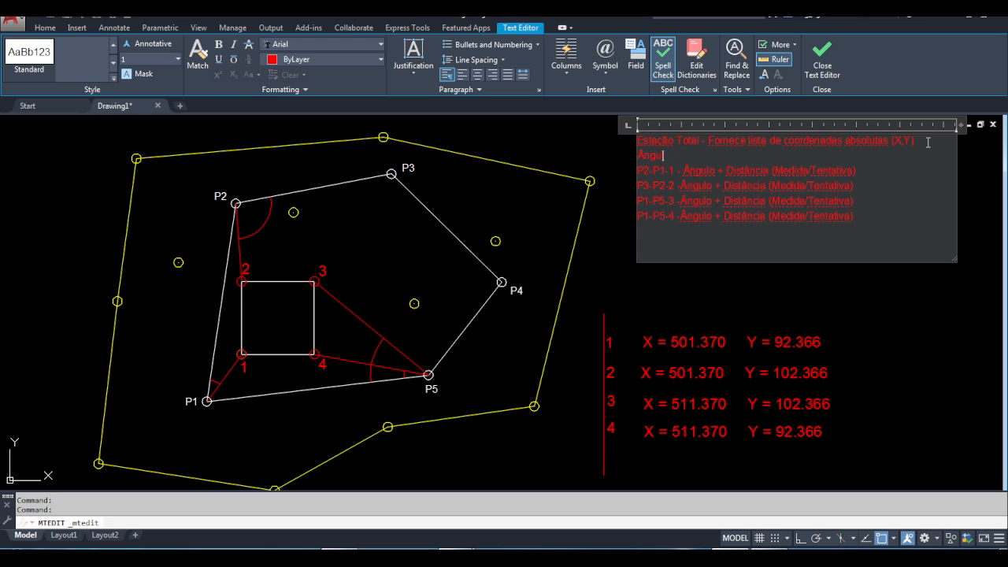
text(los e distâncias calculado)
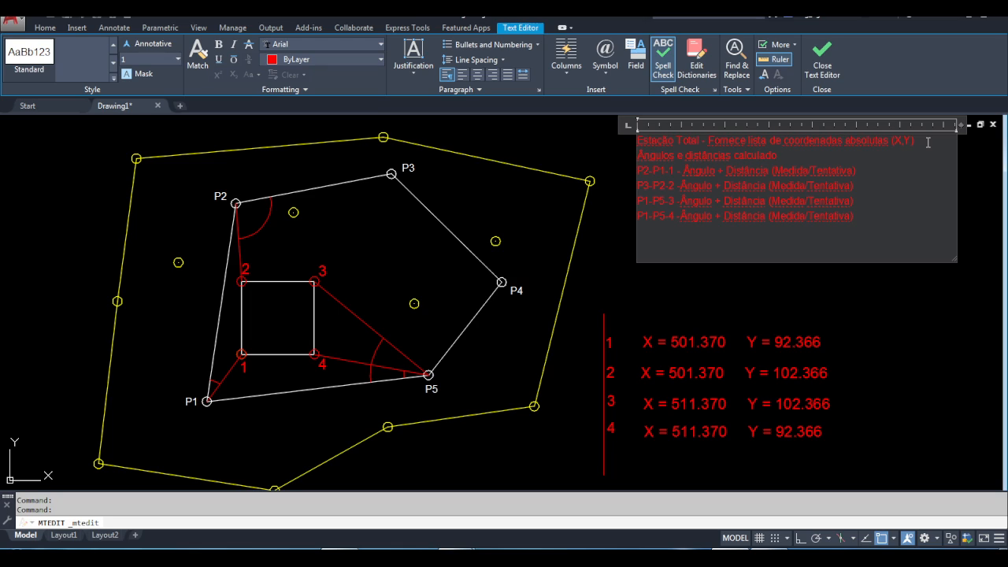
text(s pela estação total)
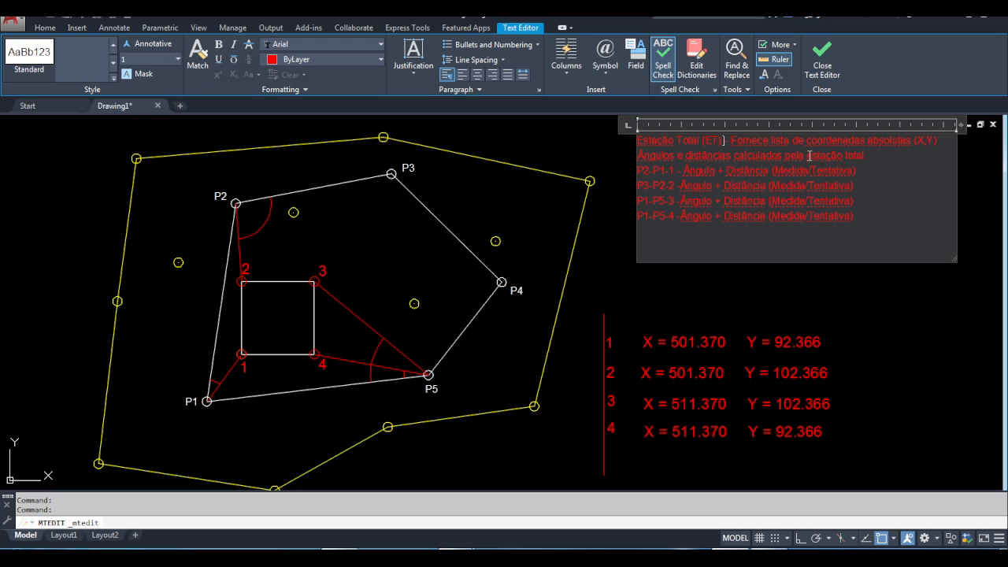
Replace "estação total" in the note's second line with the abbreviation "ET"
drag(807, 155, 863, 155)
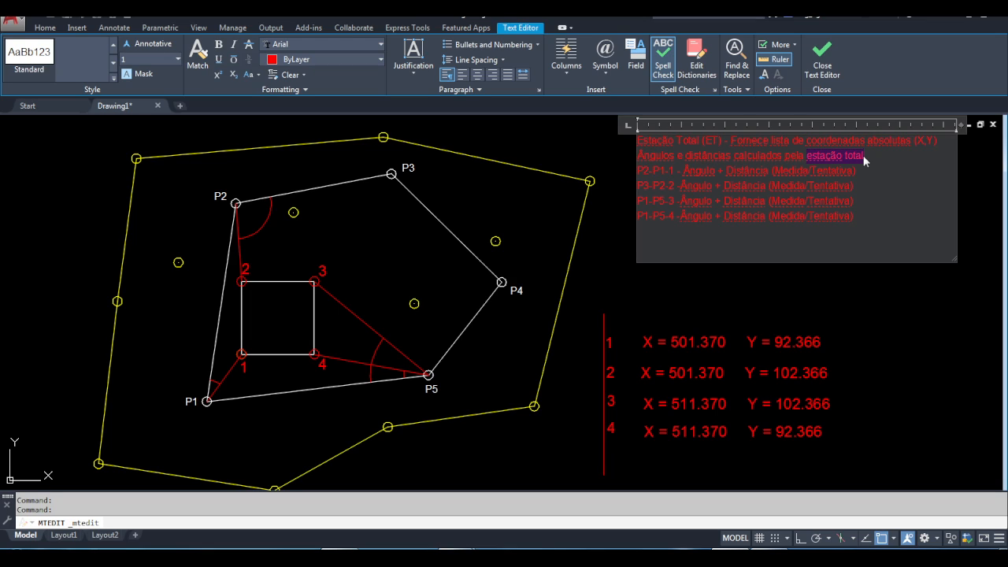
text(ela E)
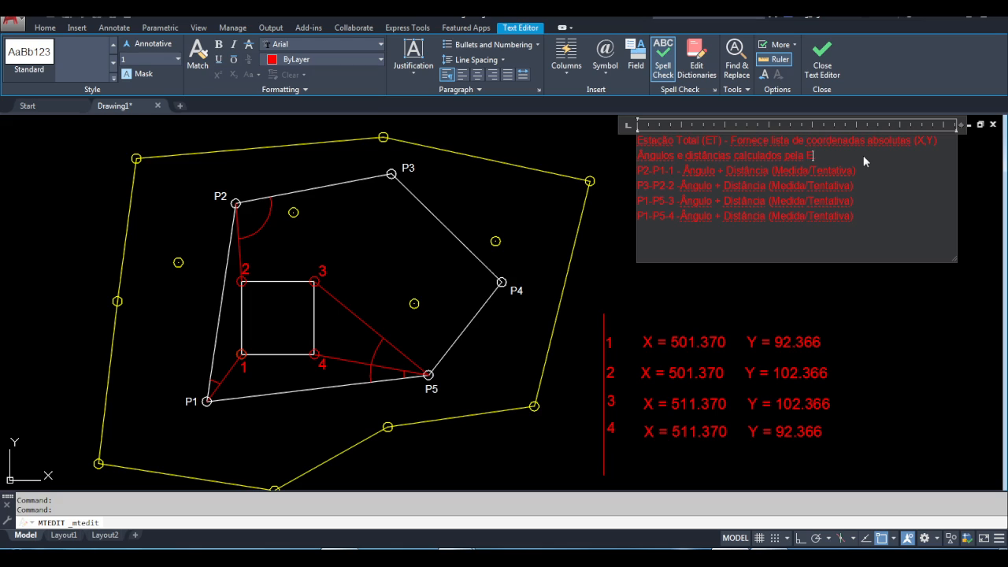
text(T)
drag(682, 170, 715, 172)
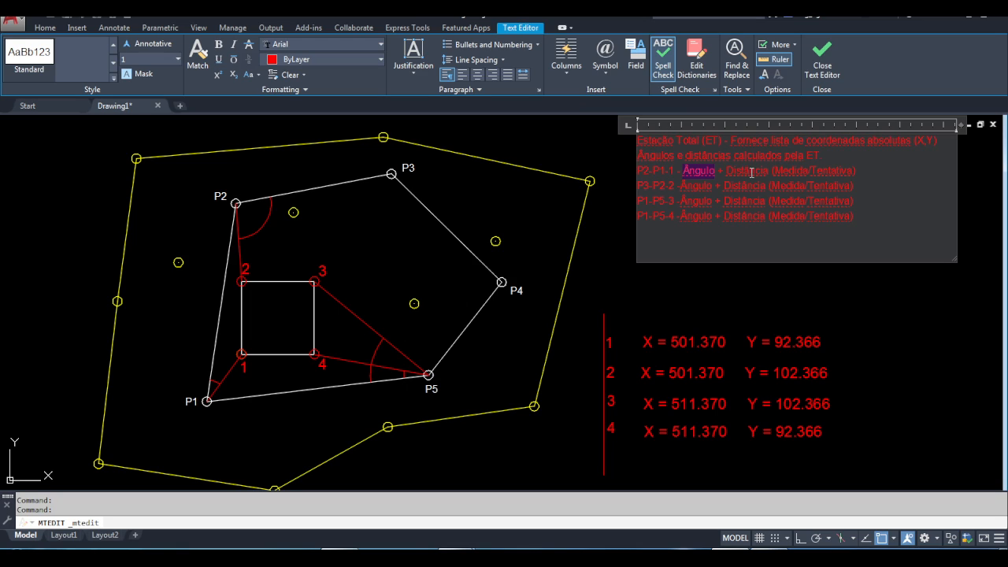
drag(741, 172, 788, 170)
drag(878, 228, 609, 143)
click(732, 241)
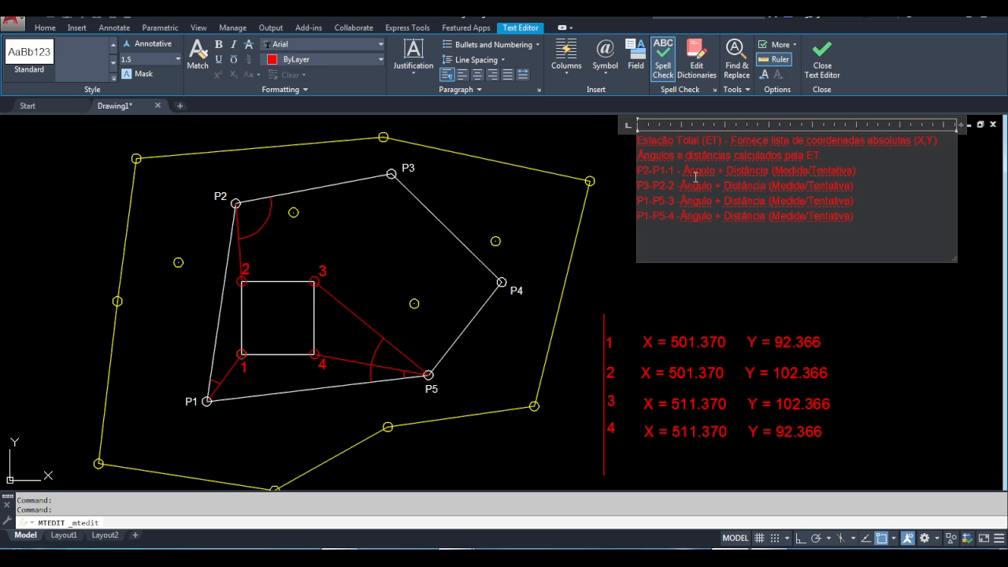
drag(757, 142, 914, 142)
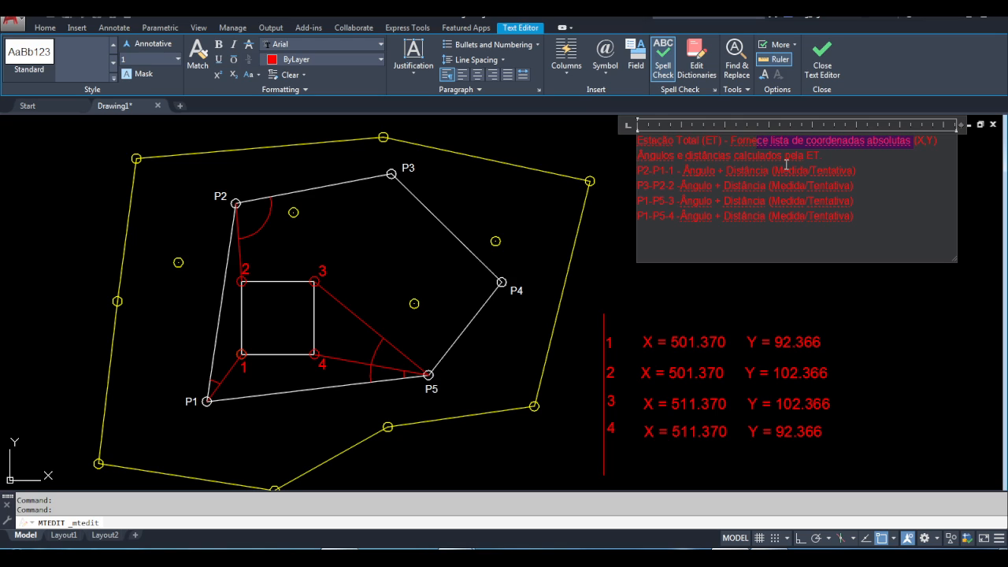
Finish editing the note and paste a copy of it directly below the original, above the coordinate list
click(851, 302)
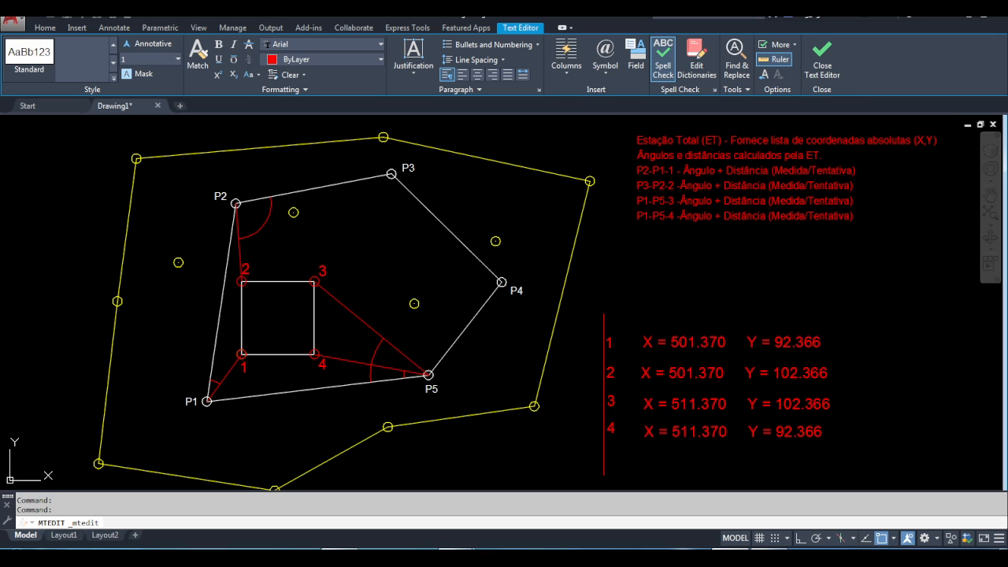
key(Escape)
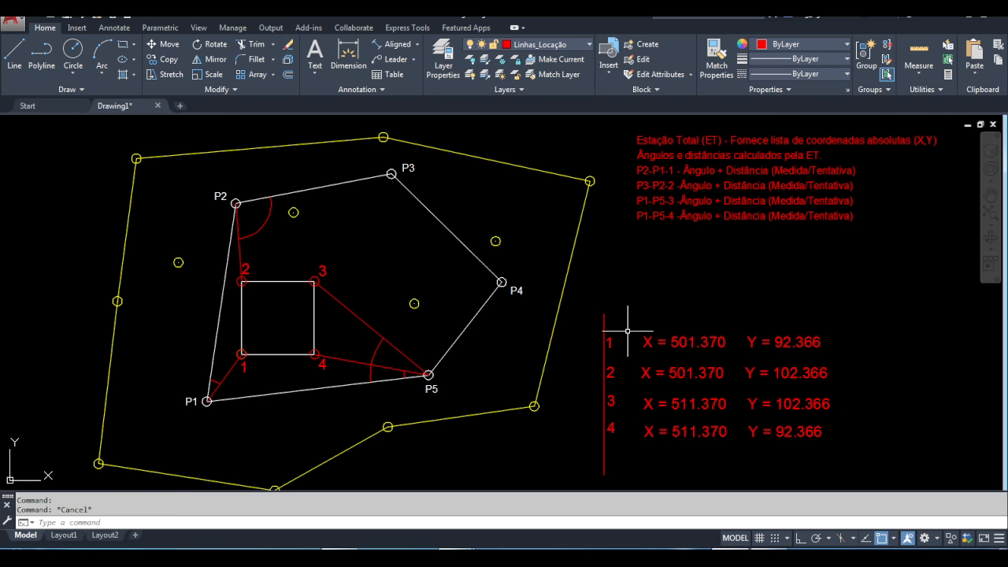
click(716, 207)
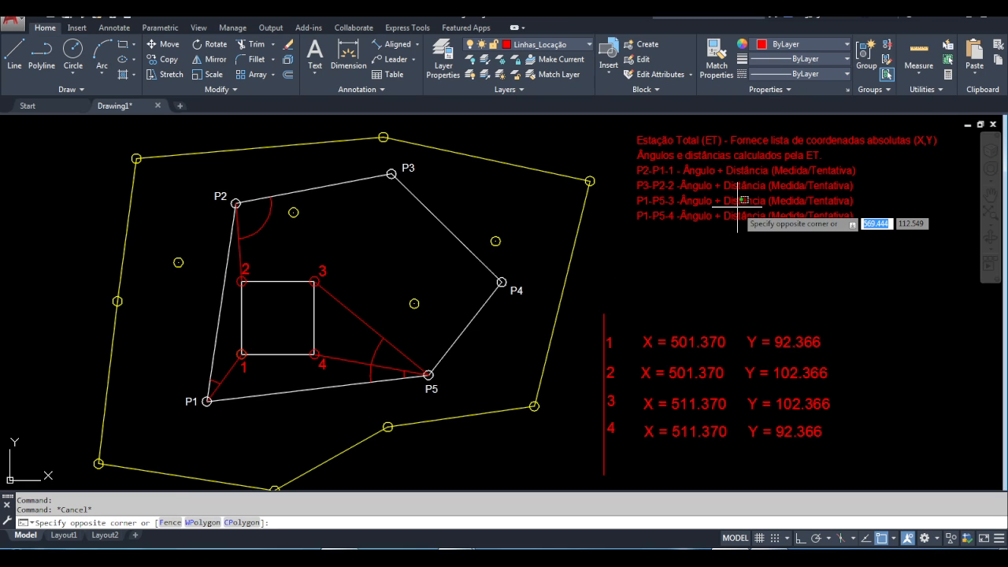
key(Escape)
click(706, 216)
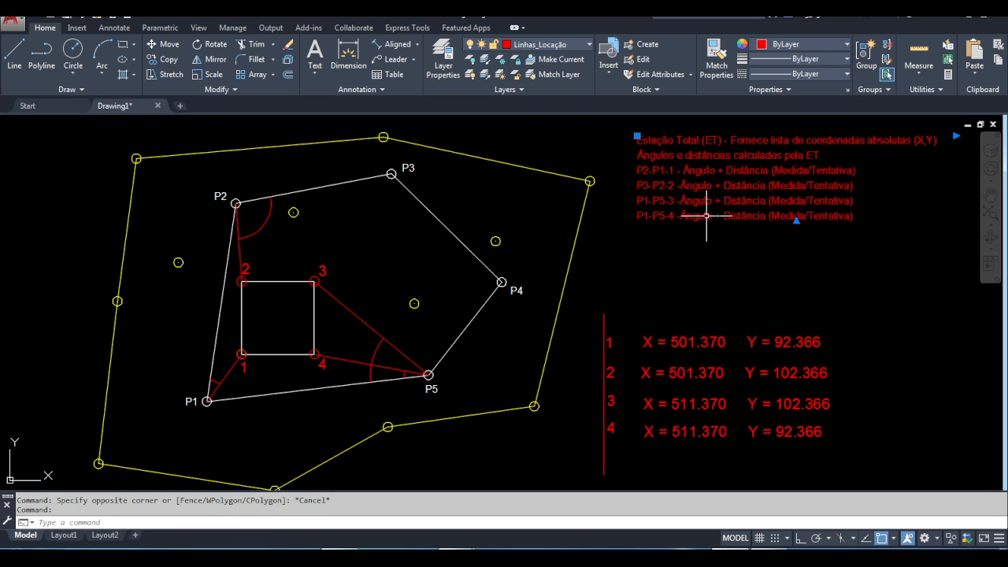
key(ctrl+c)
key(ctrl+v)
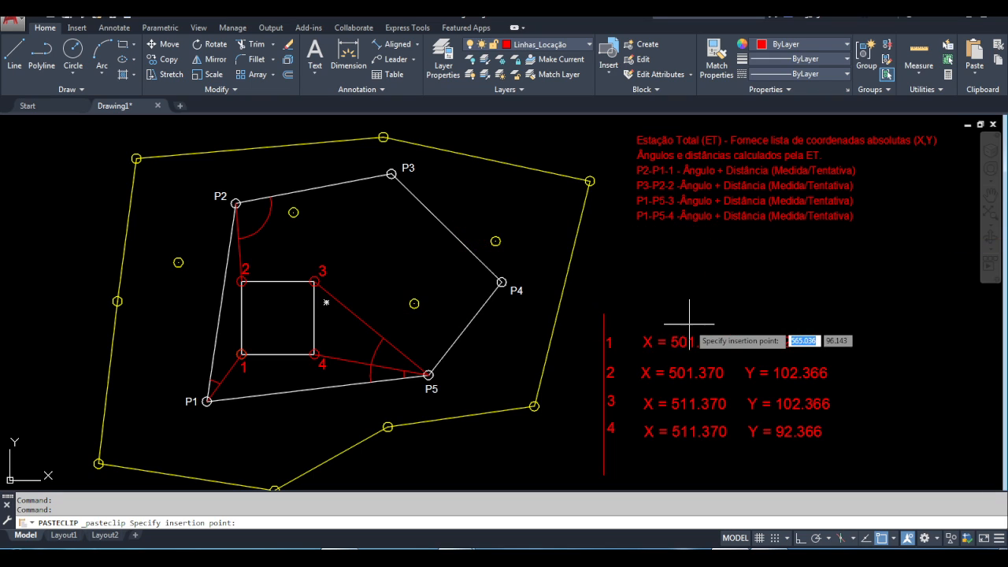
click(625, 314)
key(Escape)
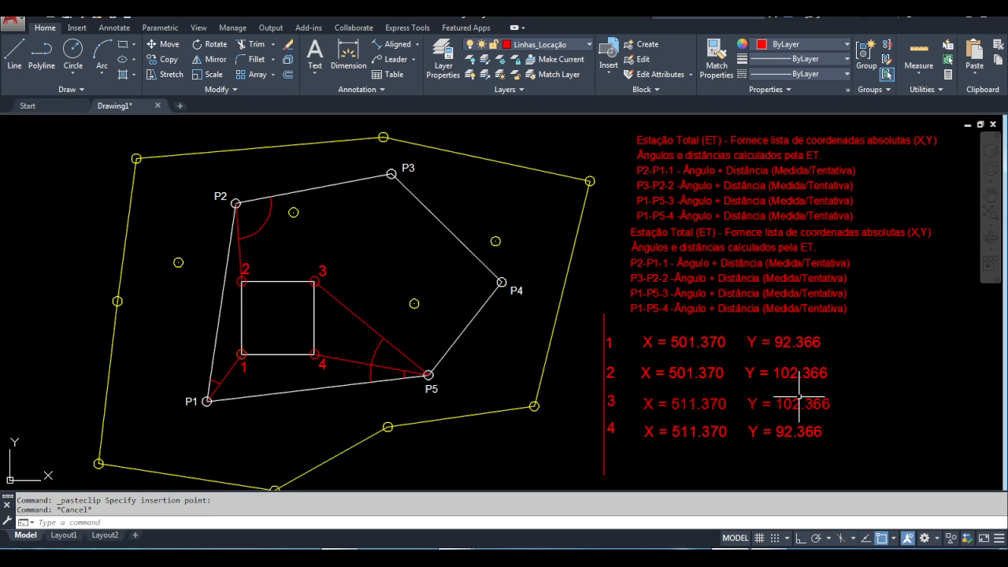
Move the coordinate list and its red vertical line slightly down and to the right, and erase the vertical line
text(m)
key(Return)
click(863, 456)
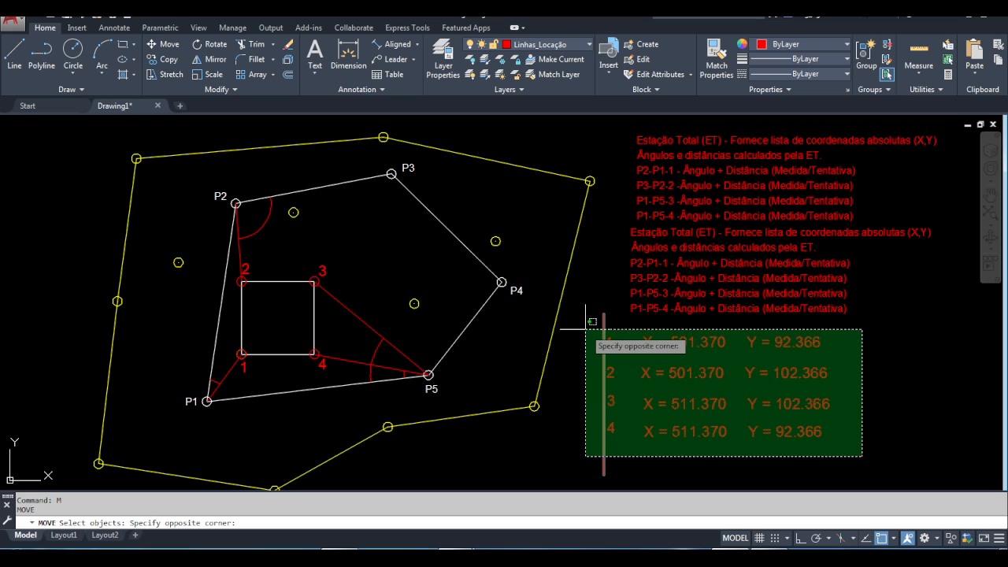
click(585, 330)
key(Return)
click(655, 353)
click(664, 372)
key(Escape)
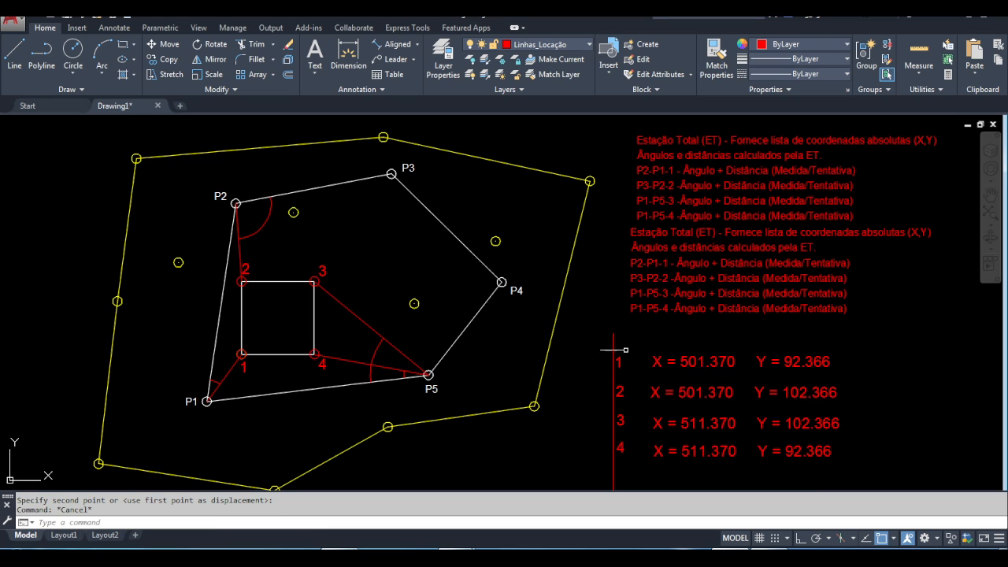
click(613, 342)
key(Delete)
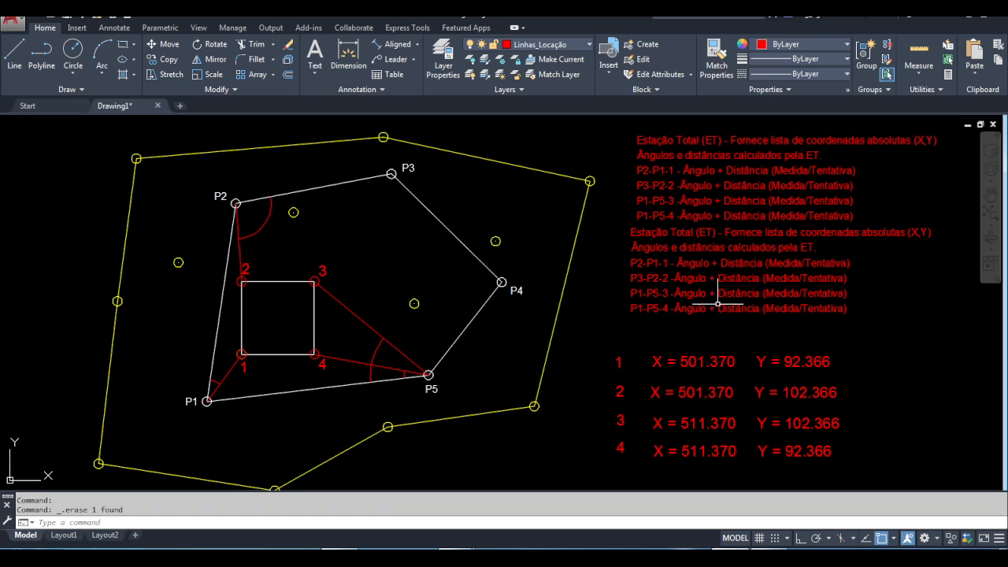
Try to move the copied note slightly down, away from the original note
text(m)
key(Return)
click(722, 280)
key(Return)
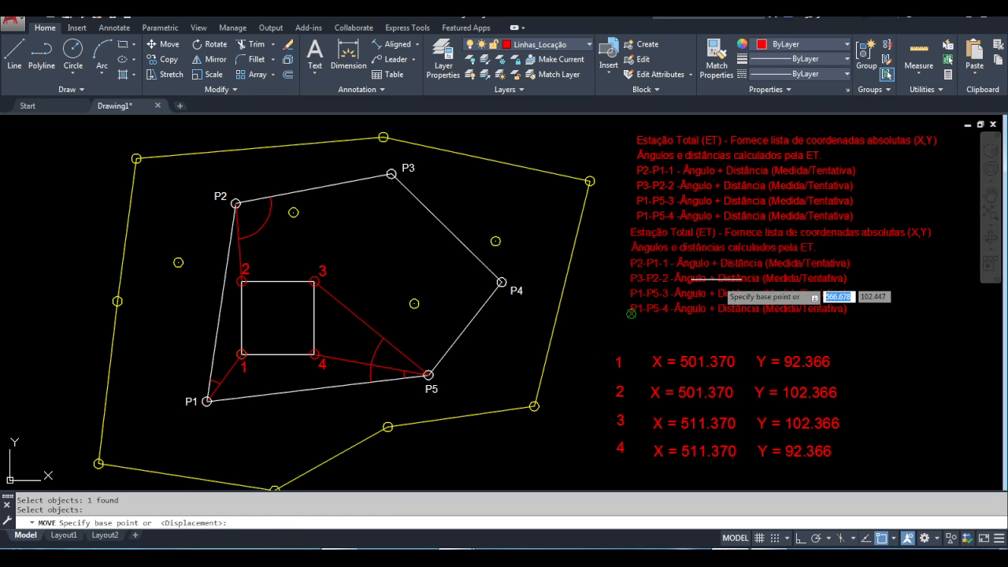
click(723, 280)
click(722, 294)
key(Escape)
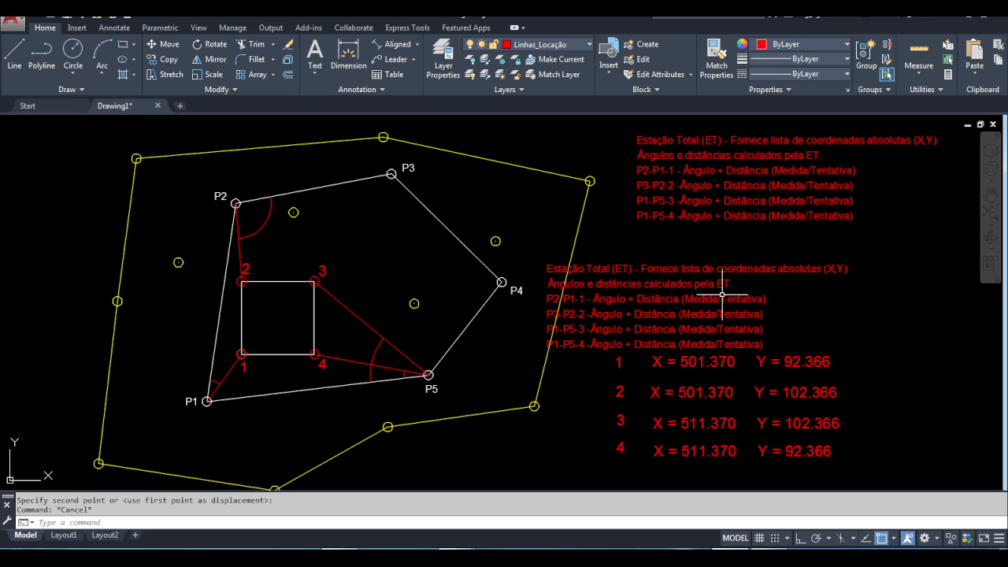
Move the copied note, with object snap off, into the gap between the original note and the coordinate list
text(m)
key(Return)
click(715, 294)
click(689, 281)
key(Return)
click(680, 297)
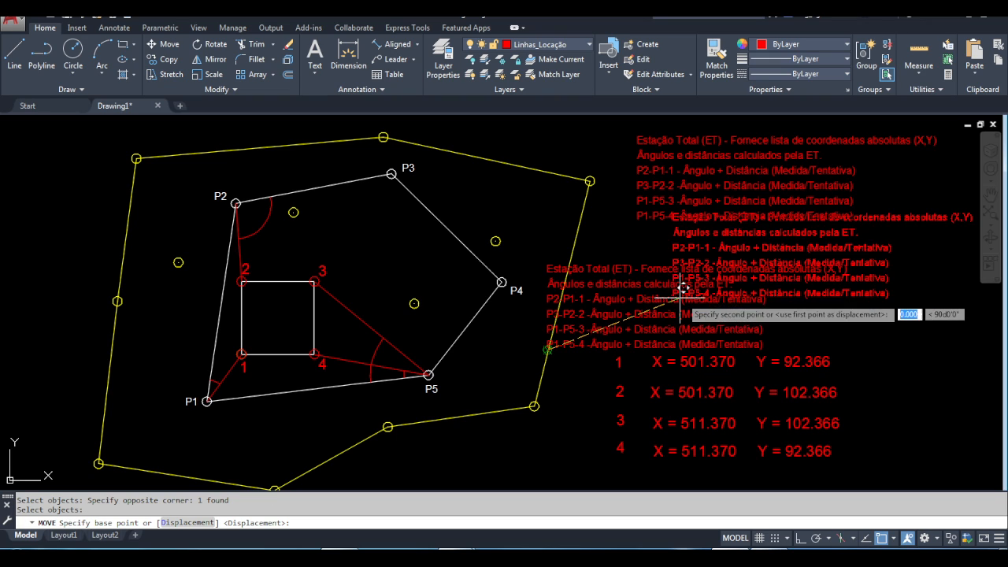
key(F3)
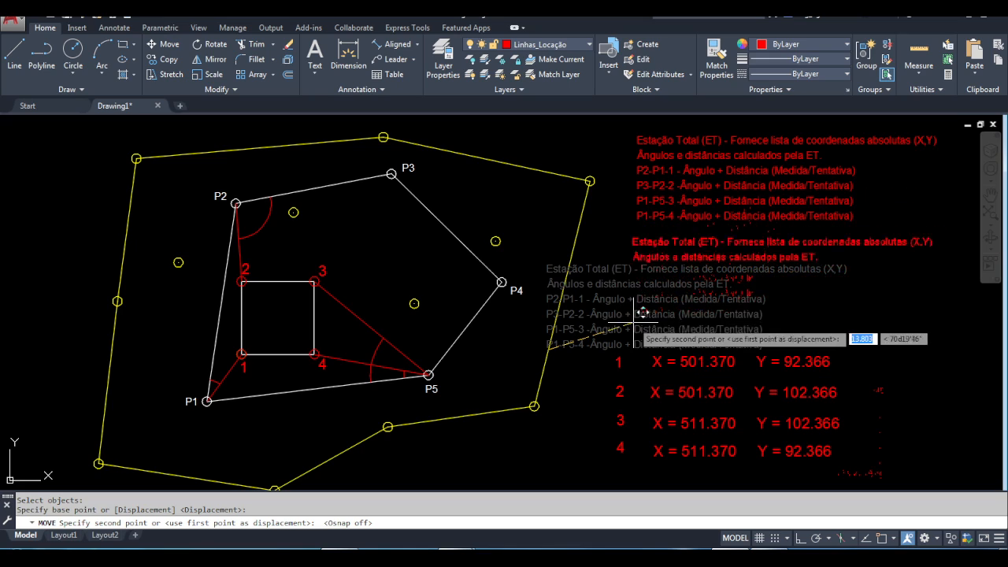
key(Escape)
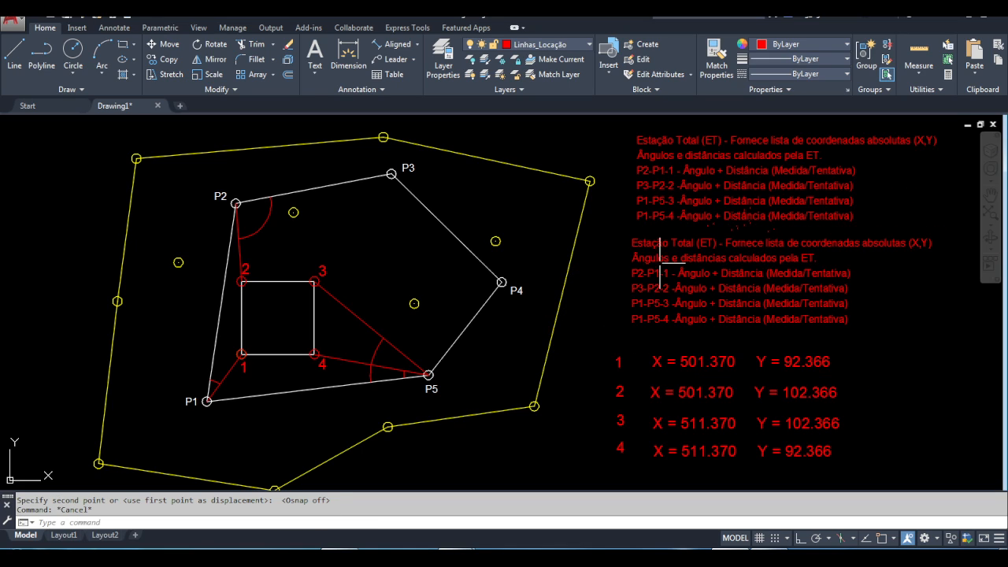
Replace the first two lines of the copied note with the single heading "Teodolito - Ângulo + Distância"
click(635, 240)
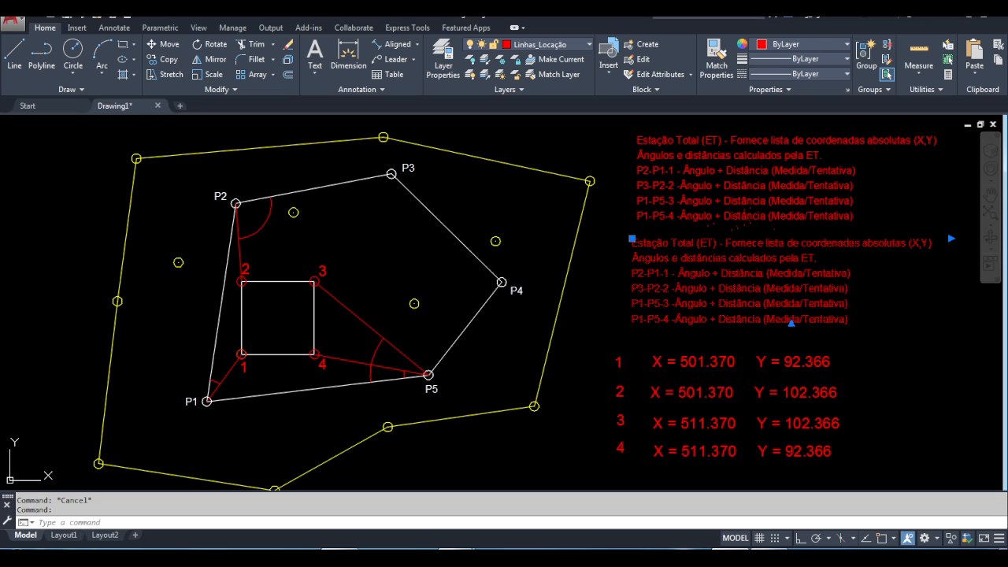
double_click(744, 244)
drag(943, 241, 505, 241)
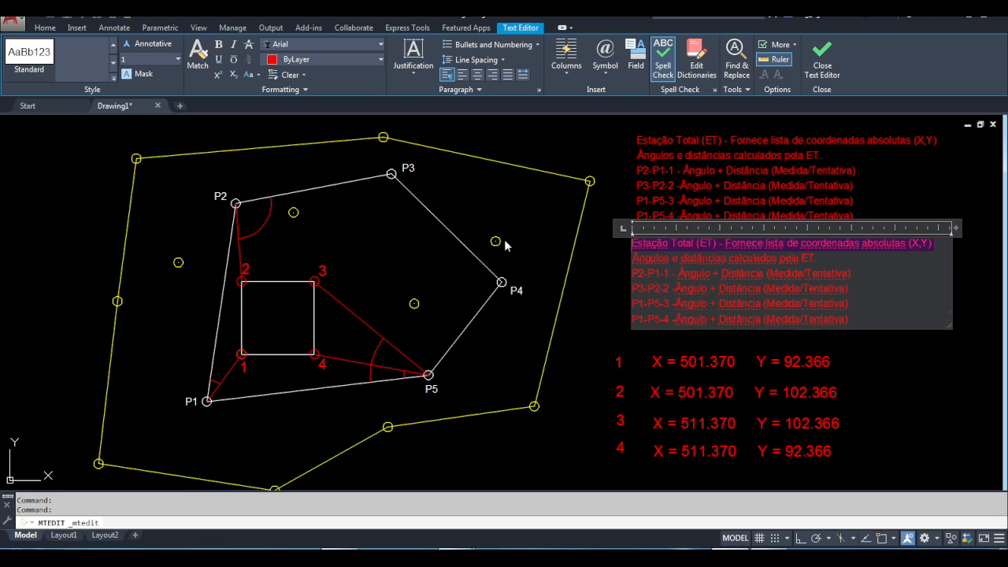
key(Delete)
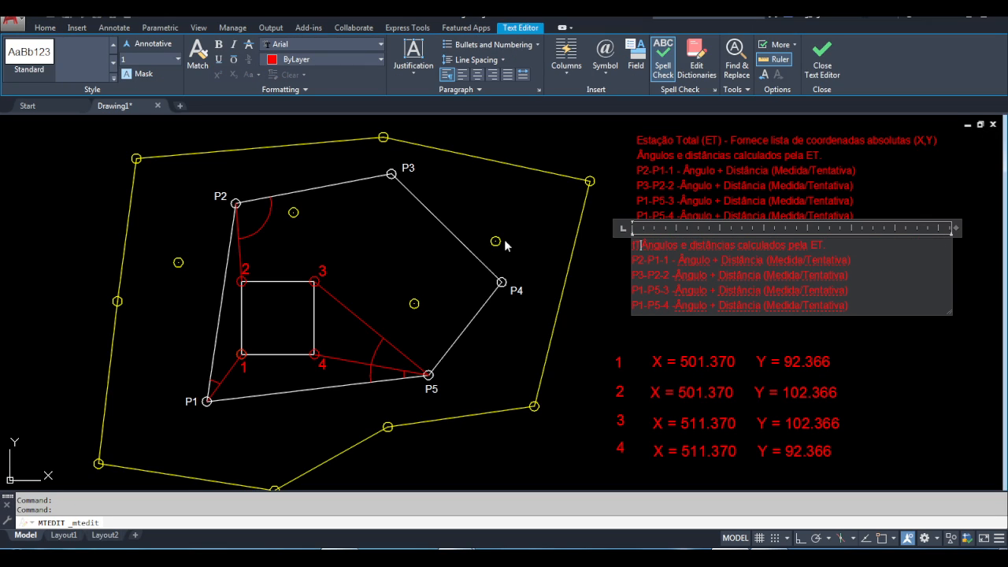
text(Teodolito -)
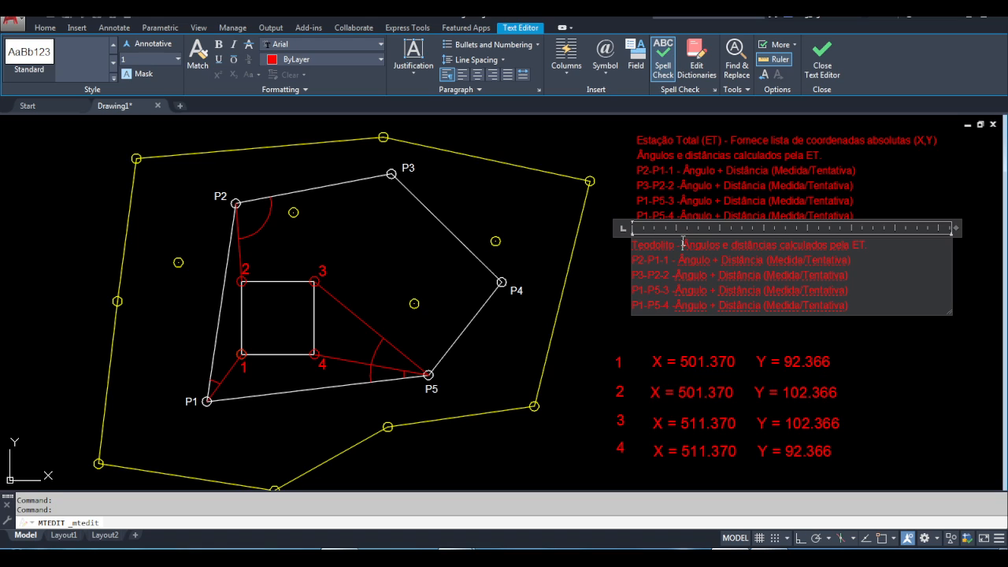
drag(633, 245, 872, 250)
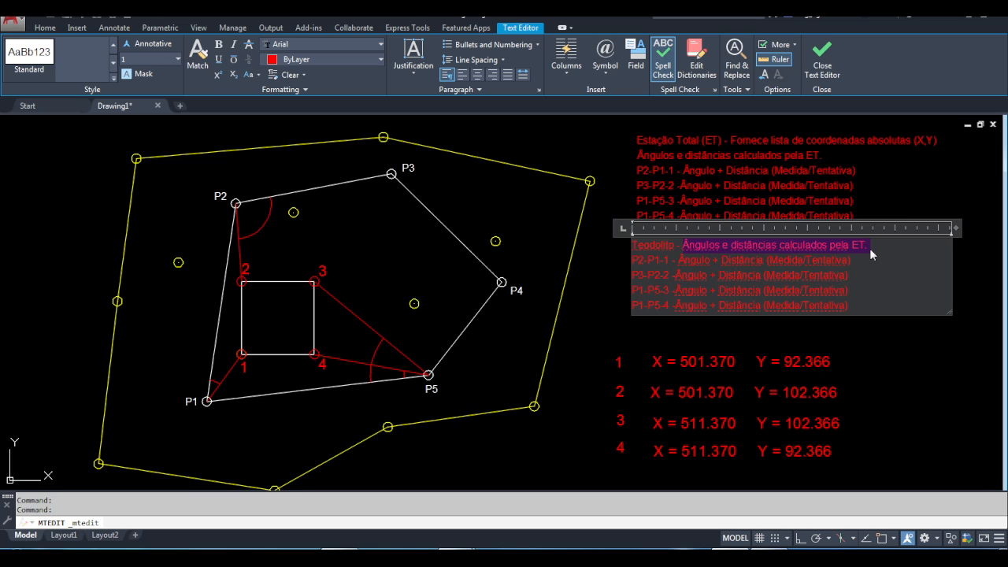
text(Ângulo +)
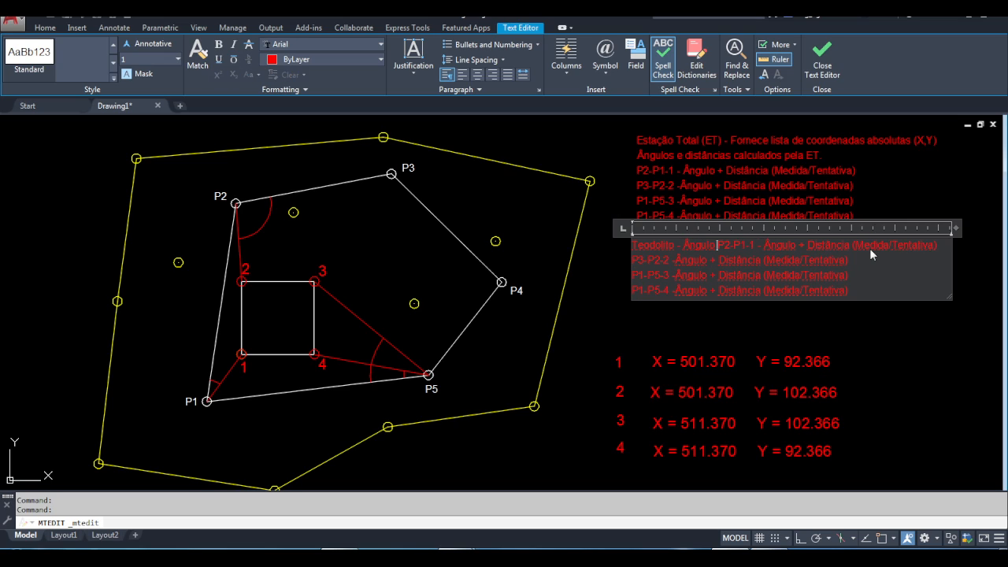
text( Distância)
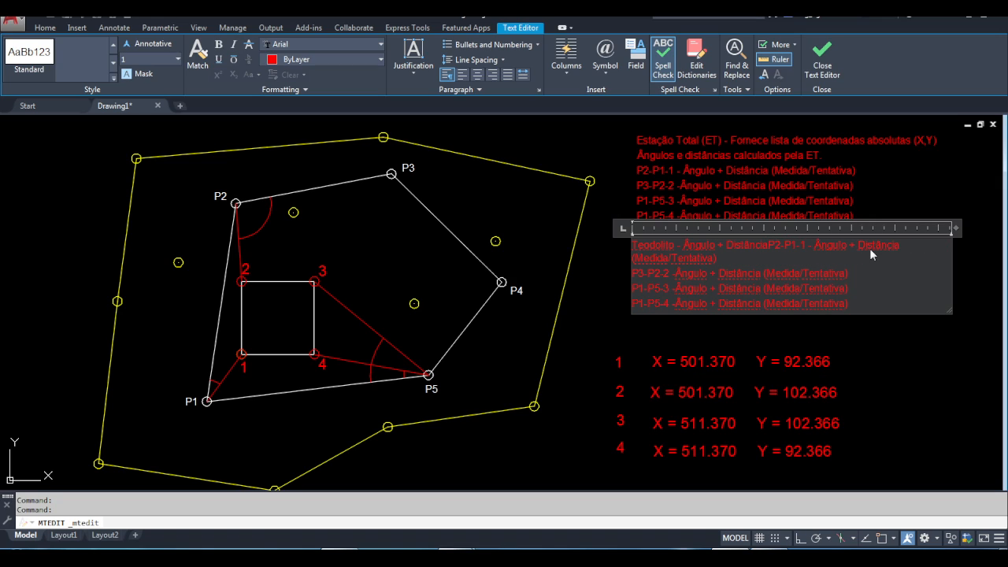
key(Return)
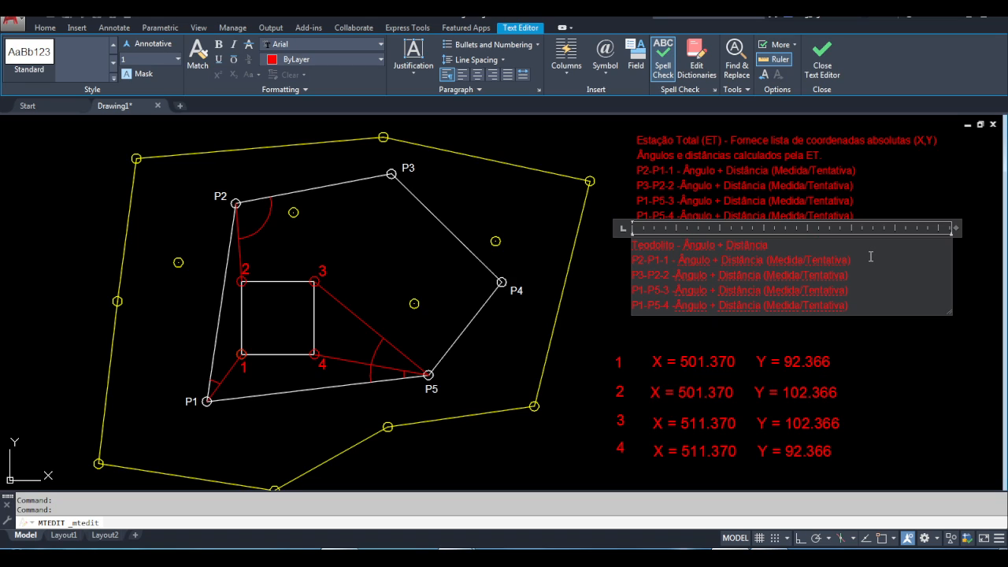
Replace "Medida/Tentativa" with "Trena/Taqueometria" in the P2-P1-1 line of the theodolite note
drag(725, 245, 774, 245)
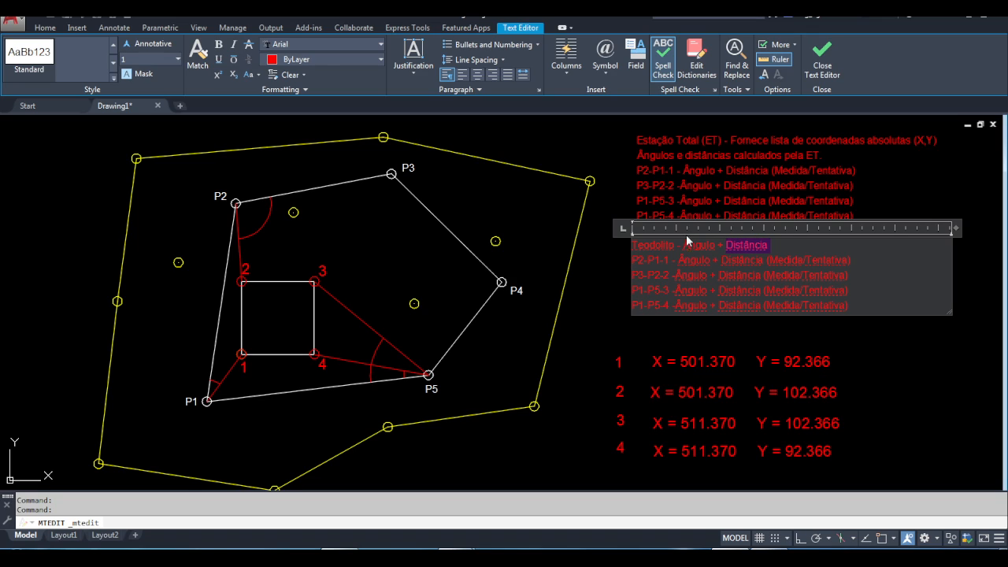
drag(683, 245, 712, 245)
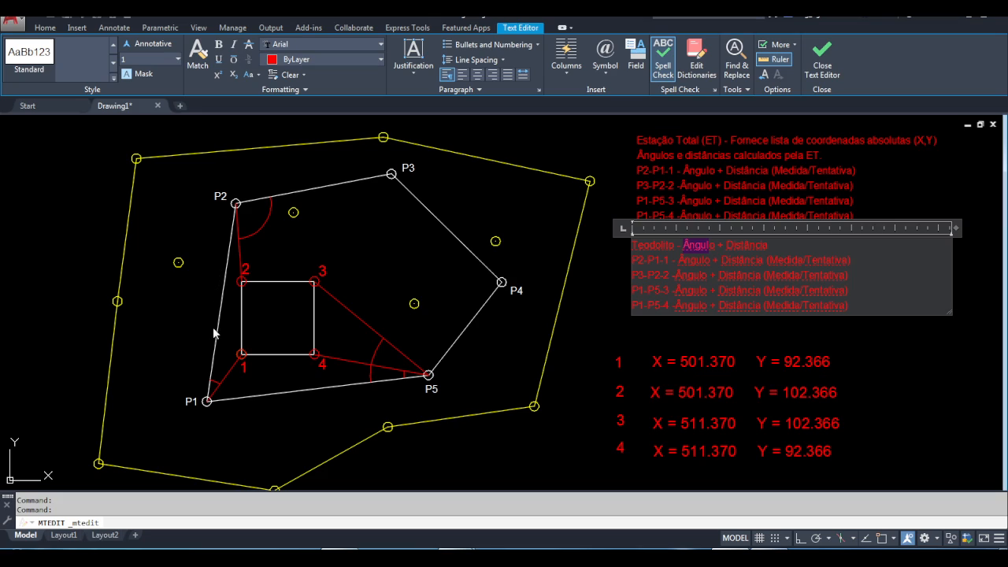
drag(677, 260, 708, 259)
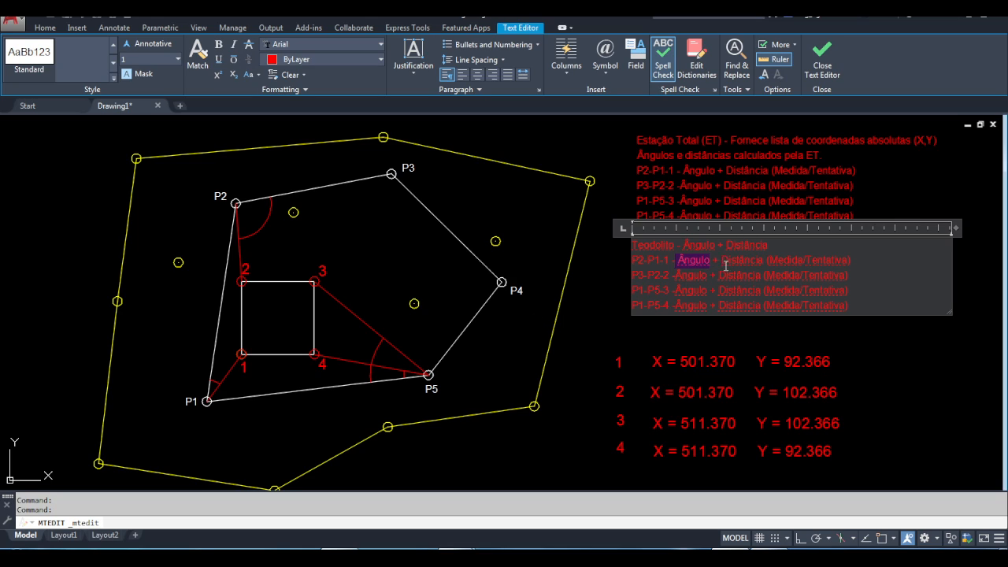
drag(768, 261, 847, 265)
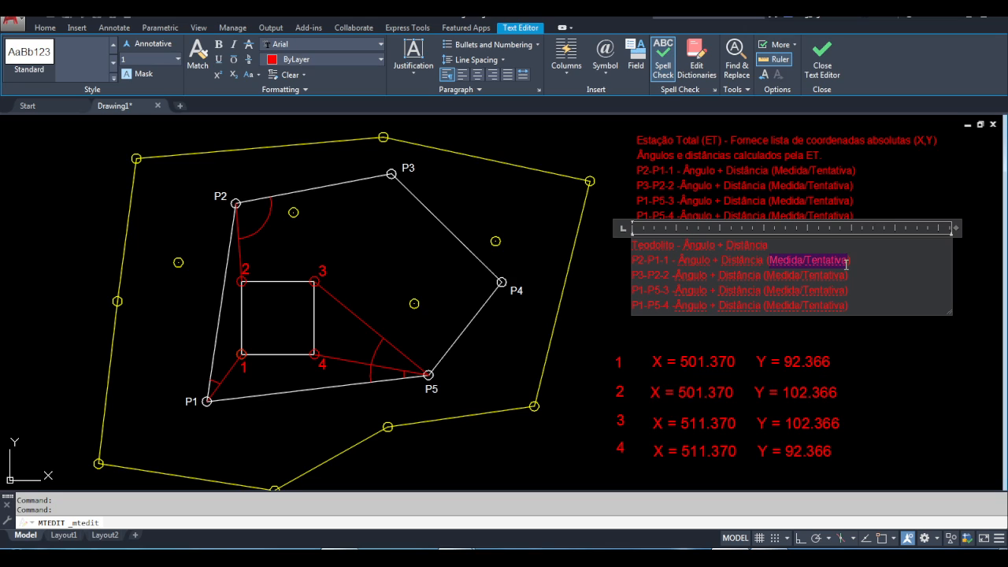
text(Tren)
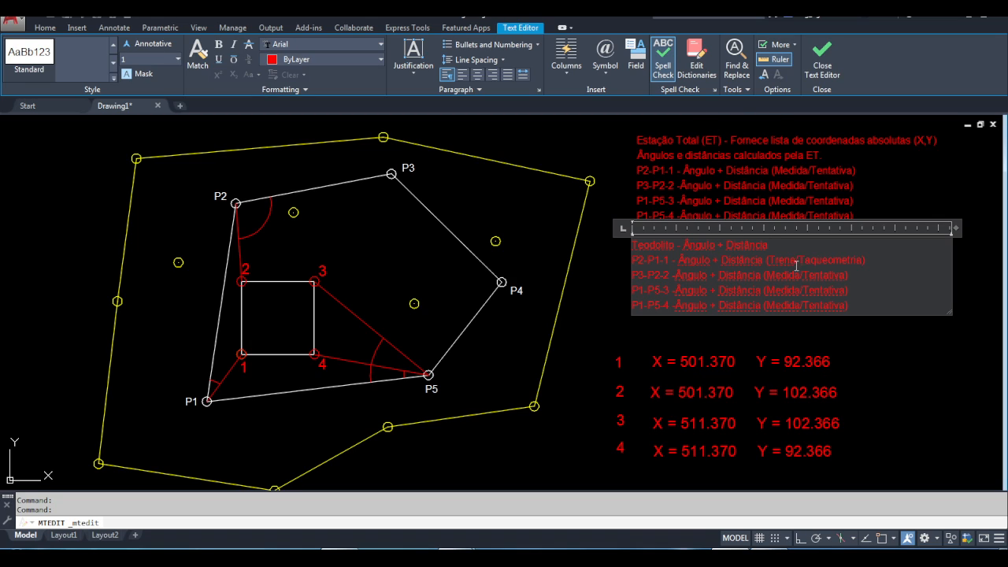
Copy "(Trena/Taqueometria)" over "(Medida/Tentativa)" in the P3-P2-2, P1-P5-3 and P1-P5-4 lines and finish editing the note
drag(764, 262, 869, 259)
key(ctrl+c)
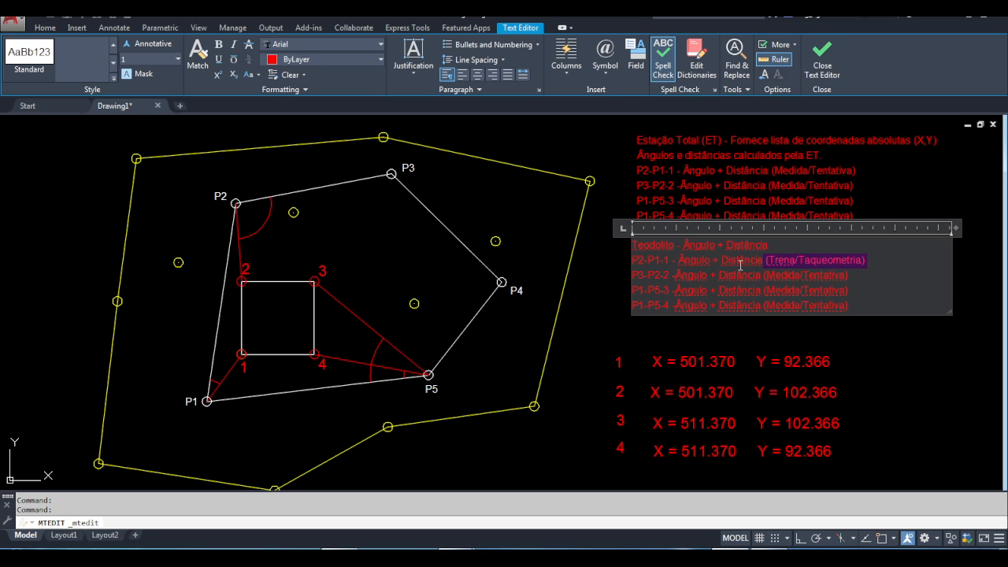
drag(767, 275, 867, 276)
key(ctrl+v)
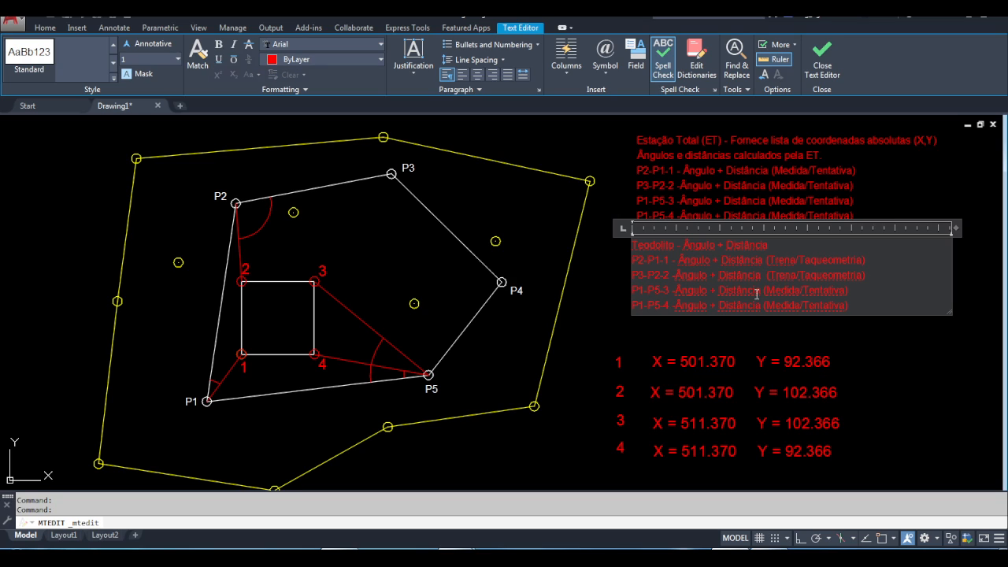
drag(761, 291, 850, 291)
key(ctrl+v)
drag(764, 305, 852, 306)
key(ctrl+v)
key(Return)
click(660, 336)
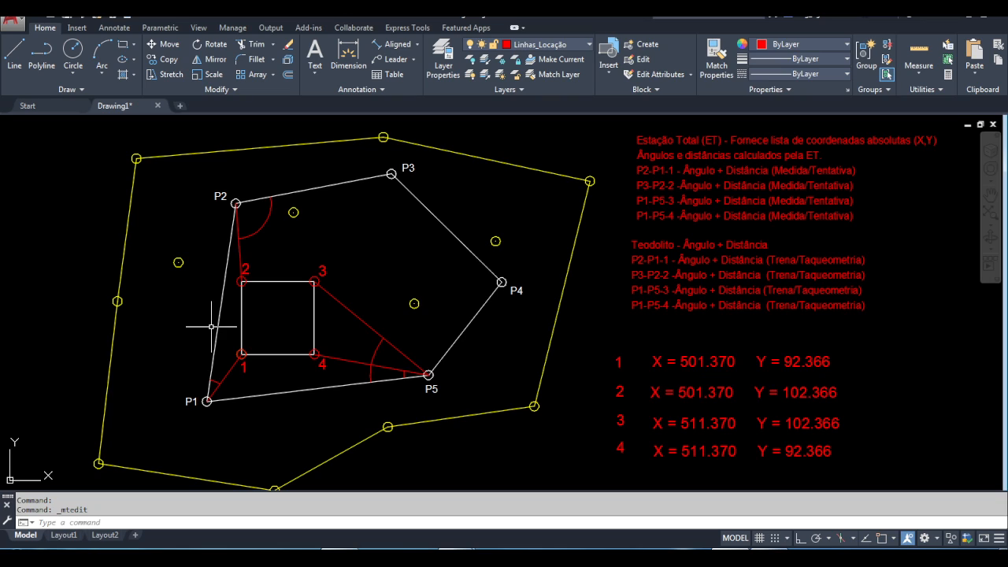
Add an angular dimension to the red arc at P2, between the line to P3 and the line to point 2
scroll(254, 252, up, 4)
middle_drag(264, 251, 321, 373)
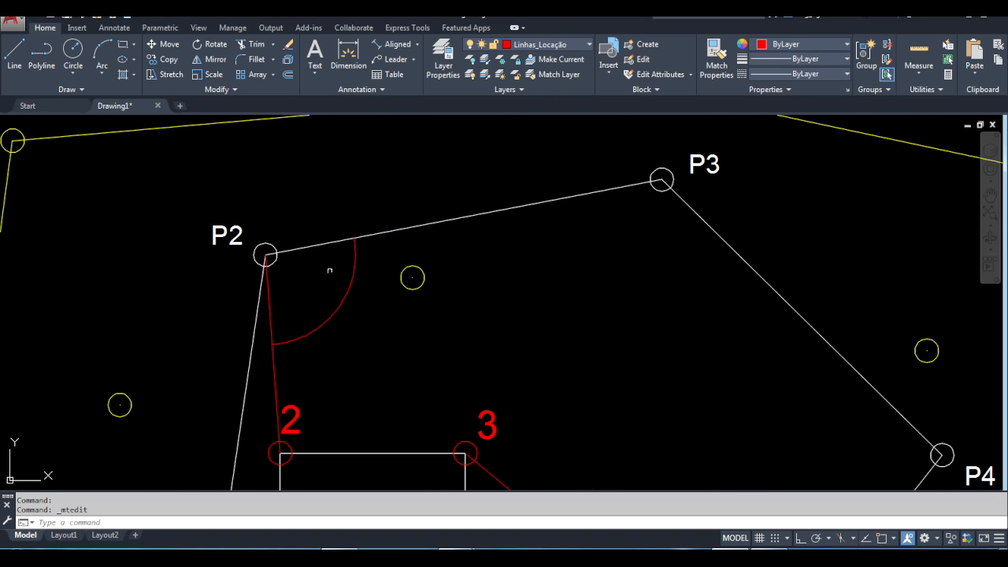
click(417, 44)
click(407, 115)
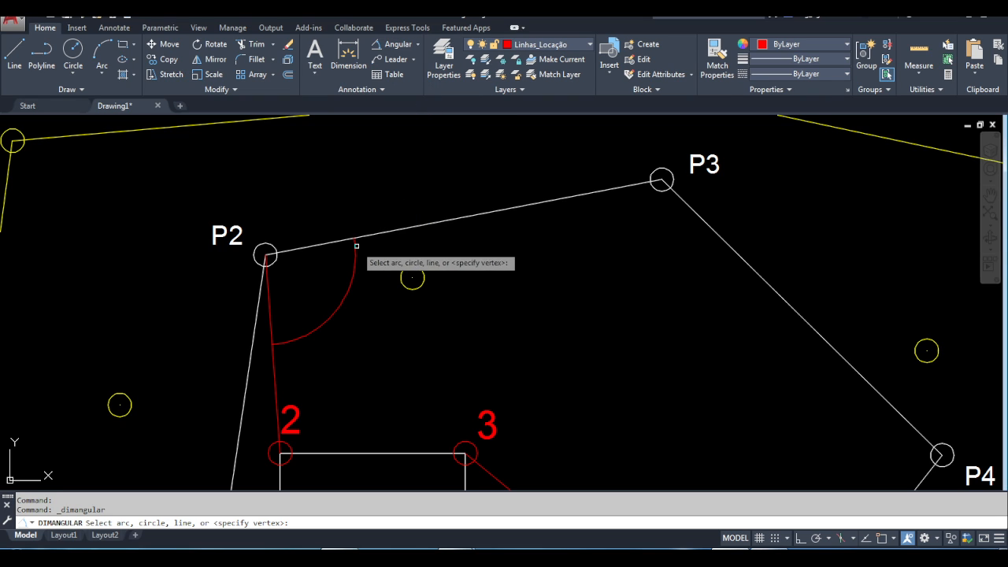
click(353, 251)
click(354, 237)
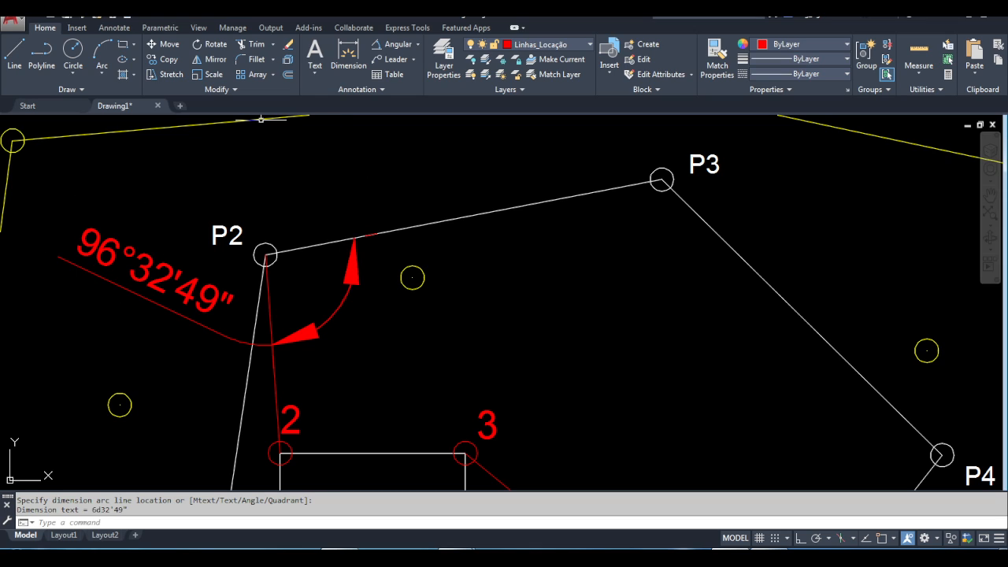
Set the text height of the ISO-25 dimension style to 0.8 and check the angle dimension at P2
click(380, 92)
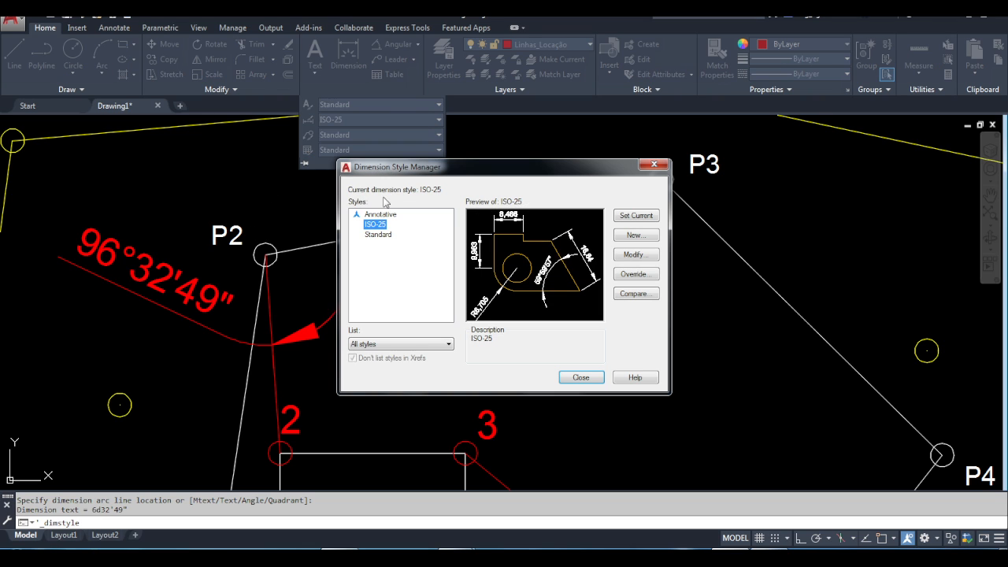
click(623, 256)
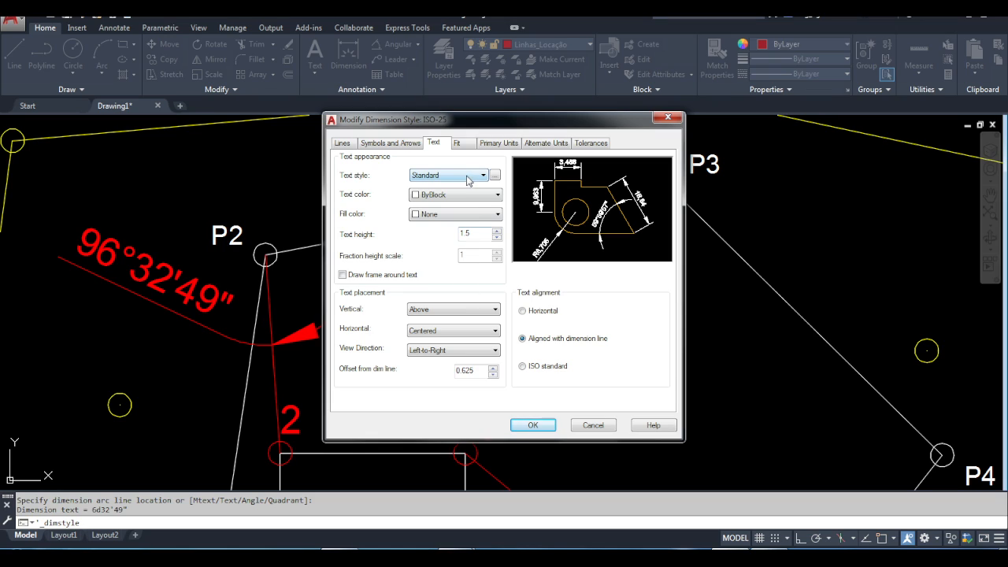
drag(468, 230, 456, 229)
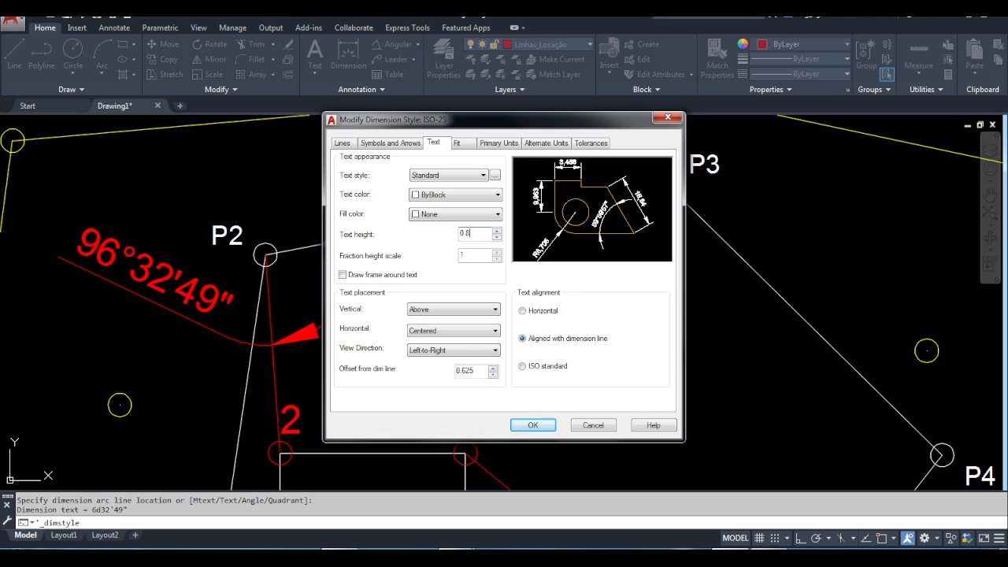
click(533, 425)
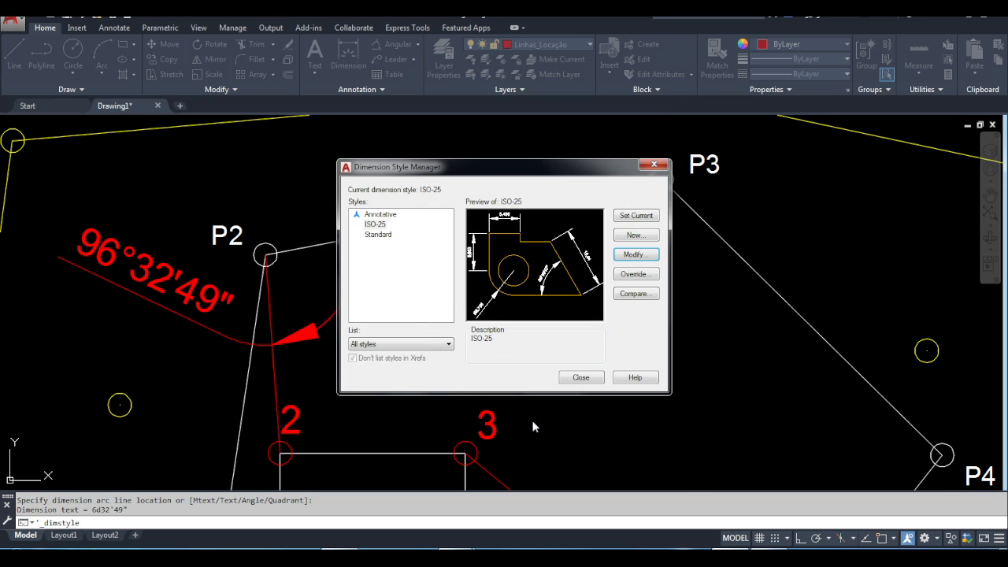
click(581, 378)
scroll(413, 308, down, 2)
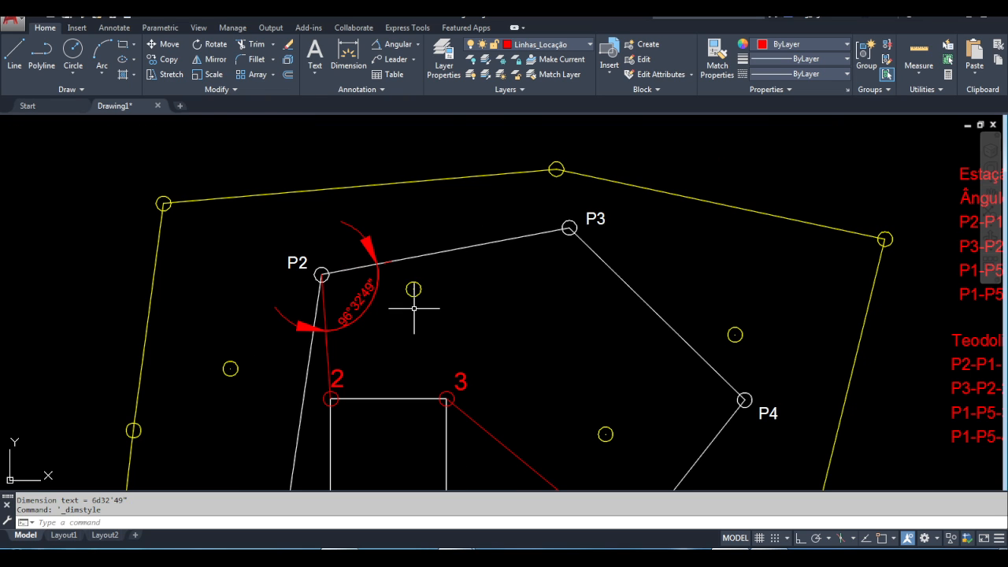
scroll(359, 311, up, 2)
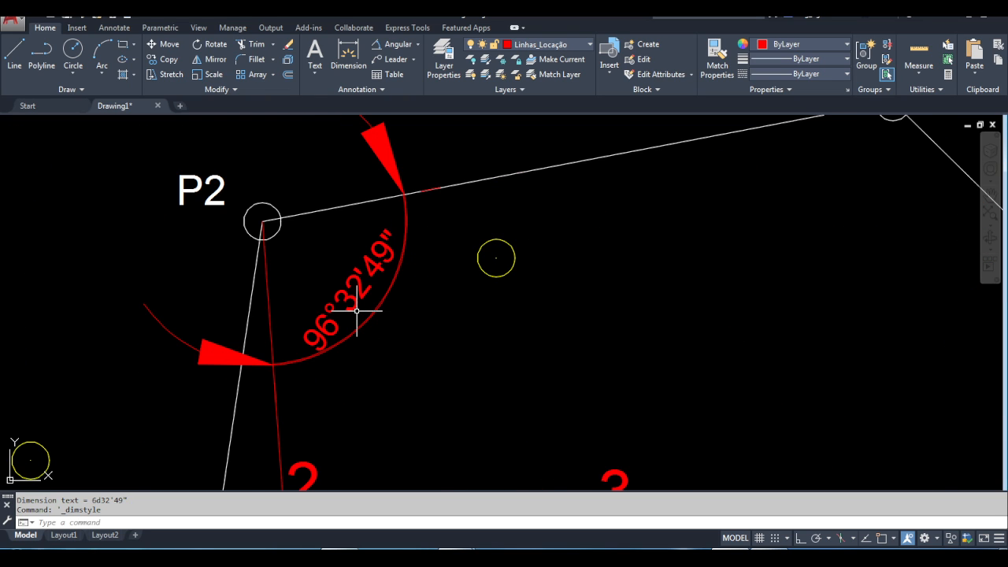
scroll(359, 310, down, 2)
click(350, 308)
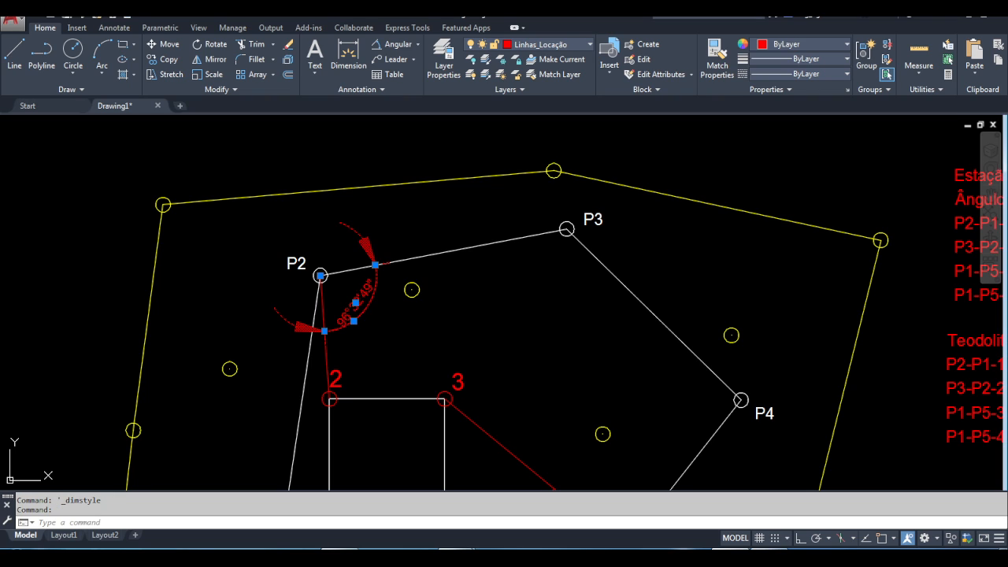
double_click(353, 306)
key(Escape)
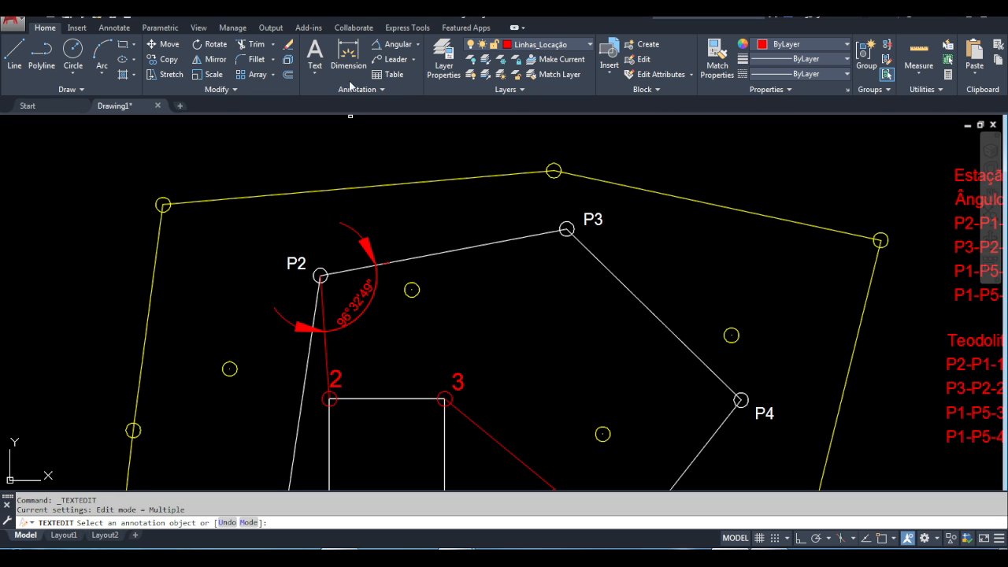
Set the text height of the ISO-25 dimension style to 0.5 and close the style manager
click(377, 89)
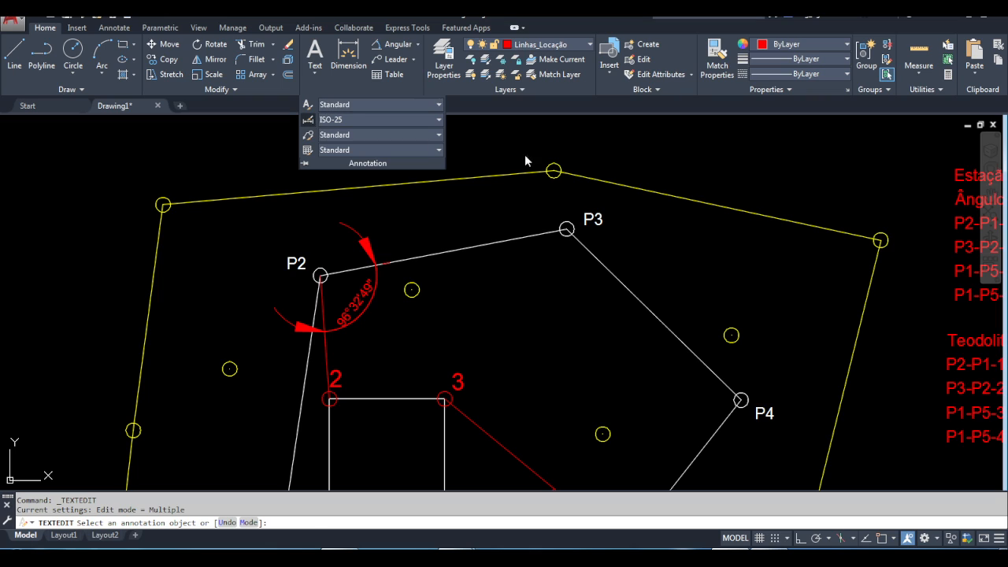
click(638, 256)
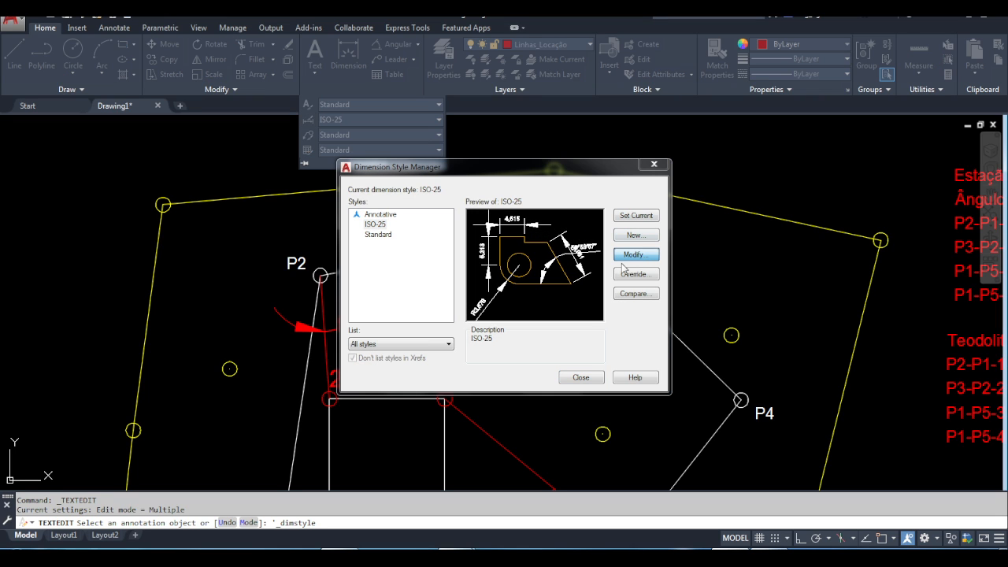
click(485, 233)
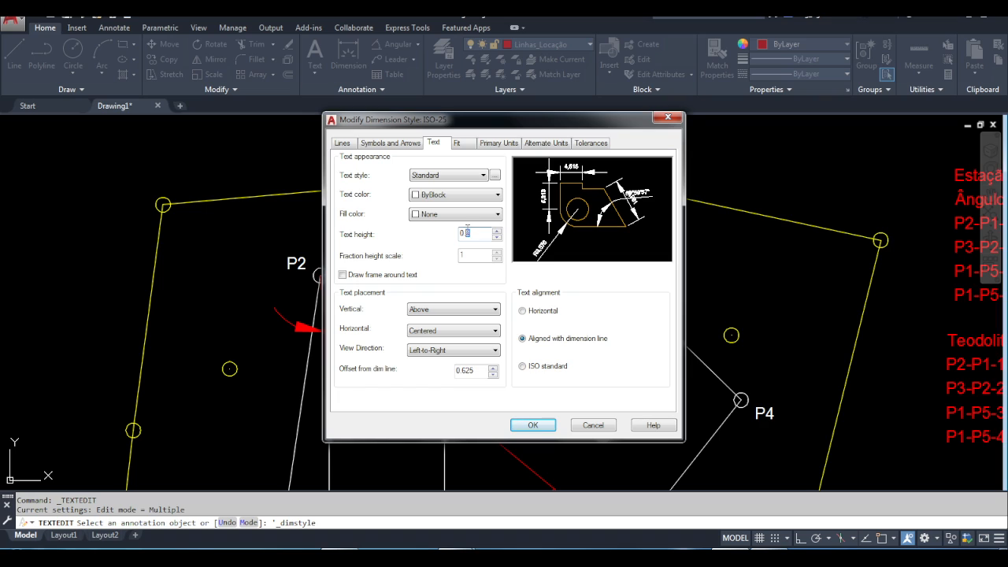
text(5)
click(532, 425)
click(579, 378)
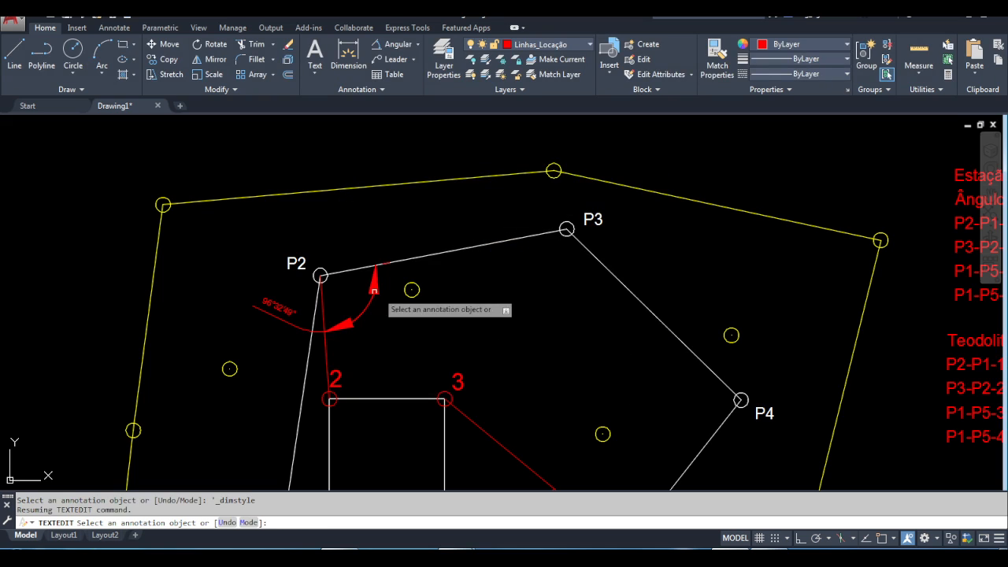
Turn on object snap and try a linear dimension from P2 to point 2
scroll(317, 292, down, 2)
scroll(309, 341, up, 4)
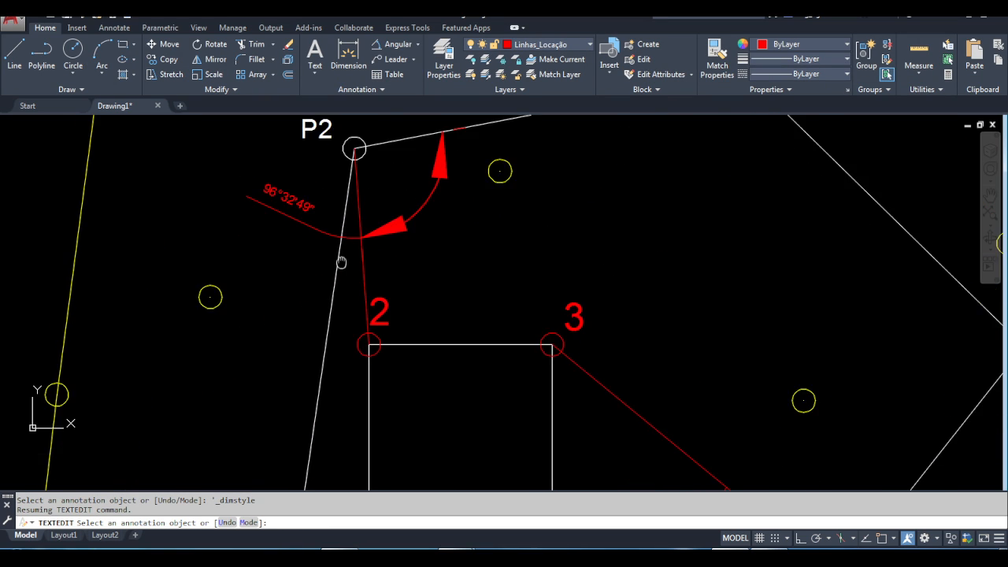
scroll(342, 232, down, 2)
scroll(390, 264, up, 2)
middle_drag(389, 255, 390, 309)
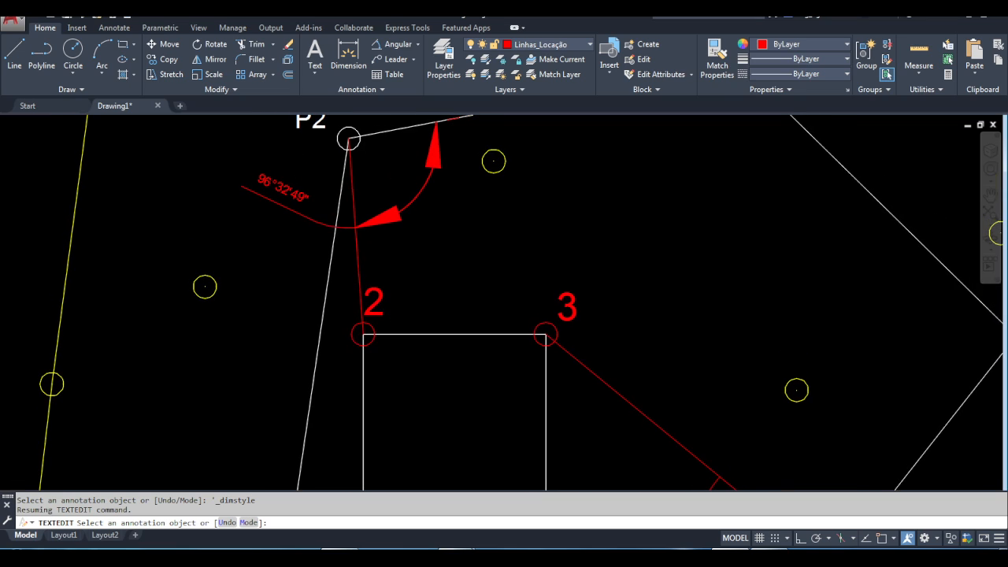
click(418, 44)
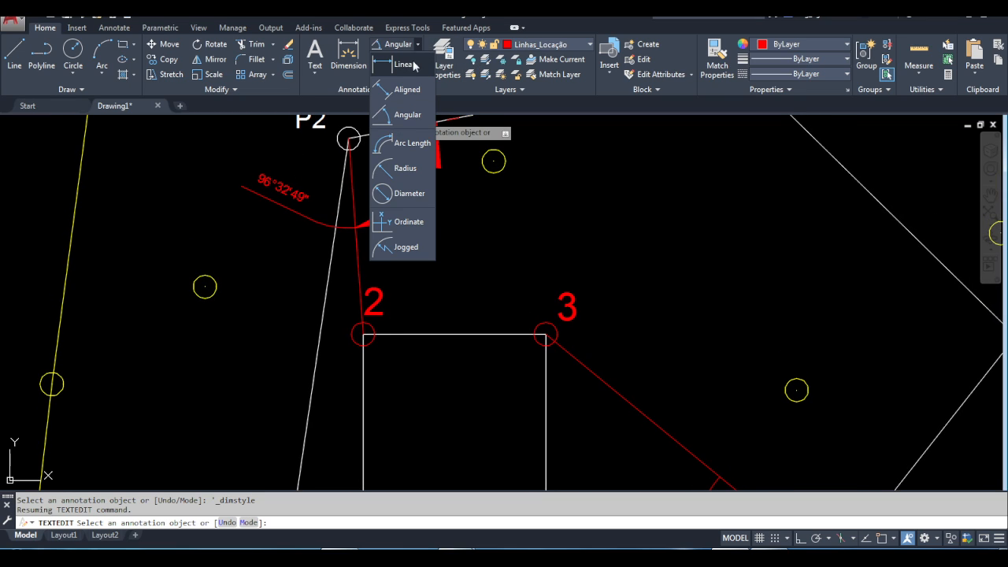
click(402, 64)
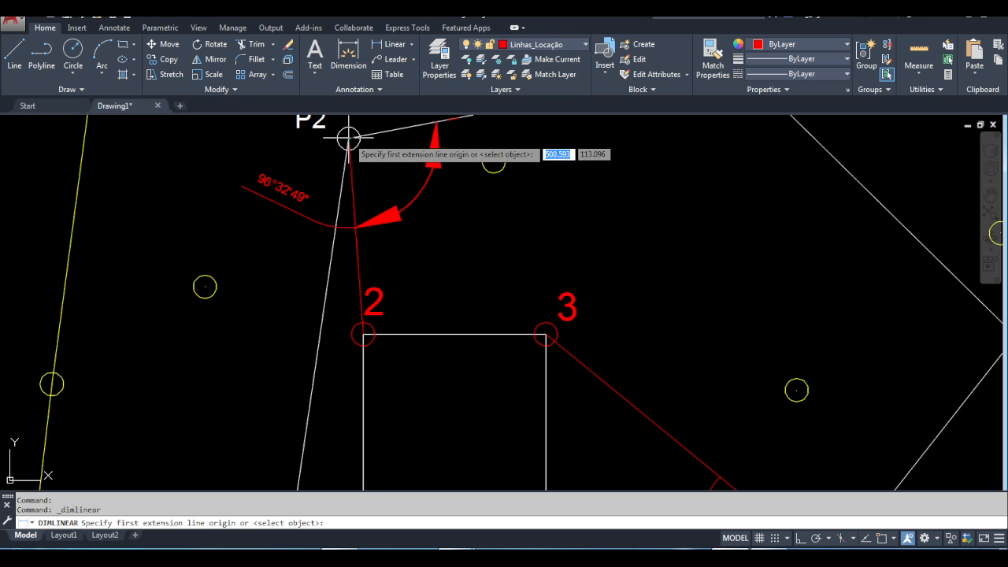
click(882, 539)
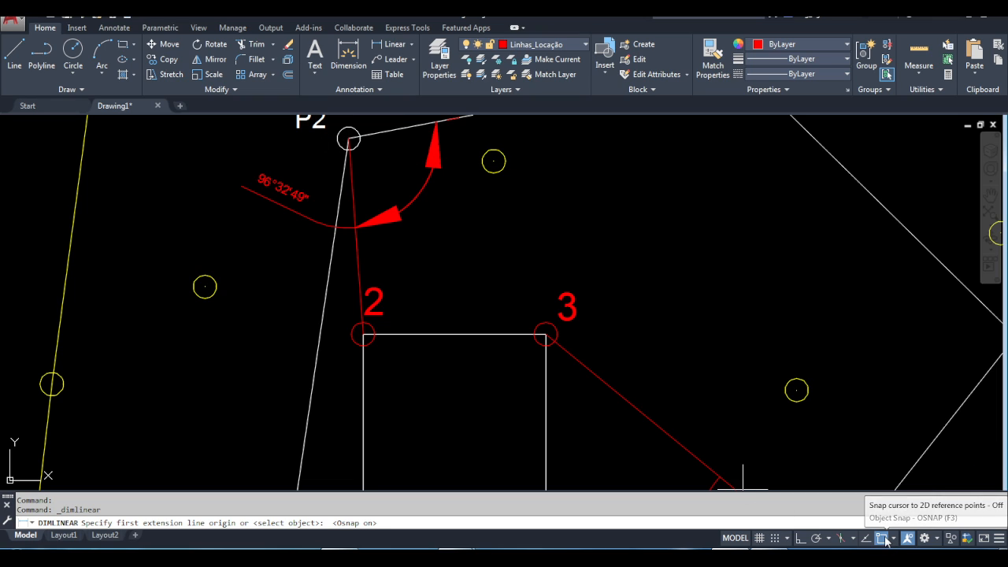
click(348, 139)
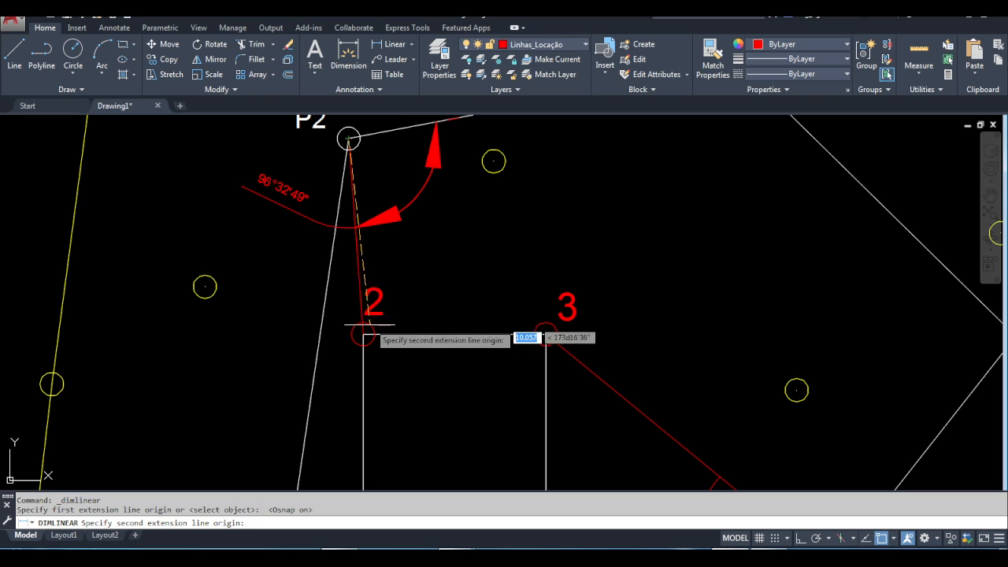
click(363, 335)
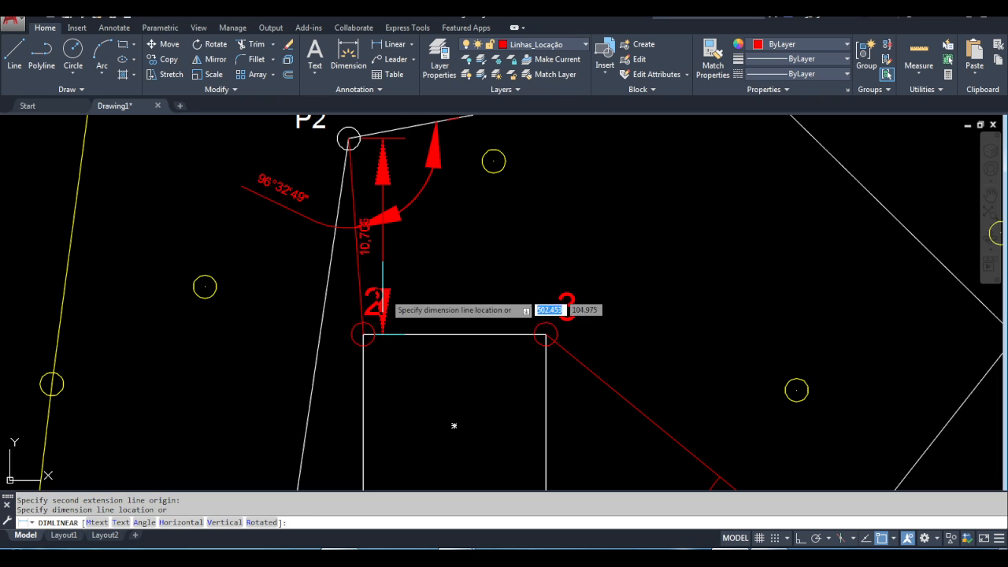
key(Escape)
Add an aligned dimension from the centre of P2 to point 2, placed beside the red line
click(411, 47)
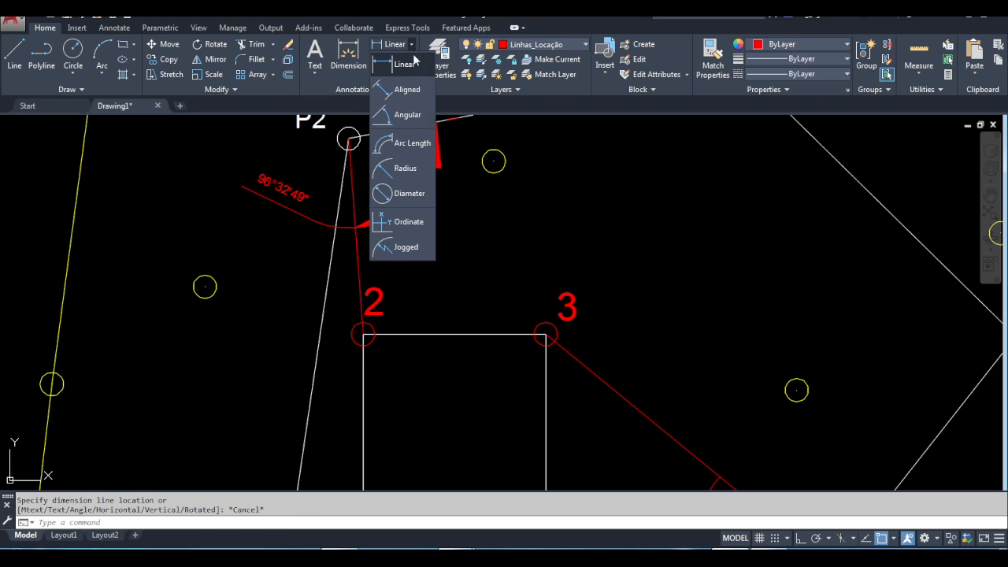
click(401, 91)
click(348, 139)
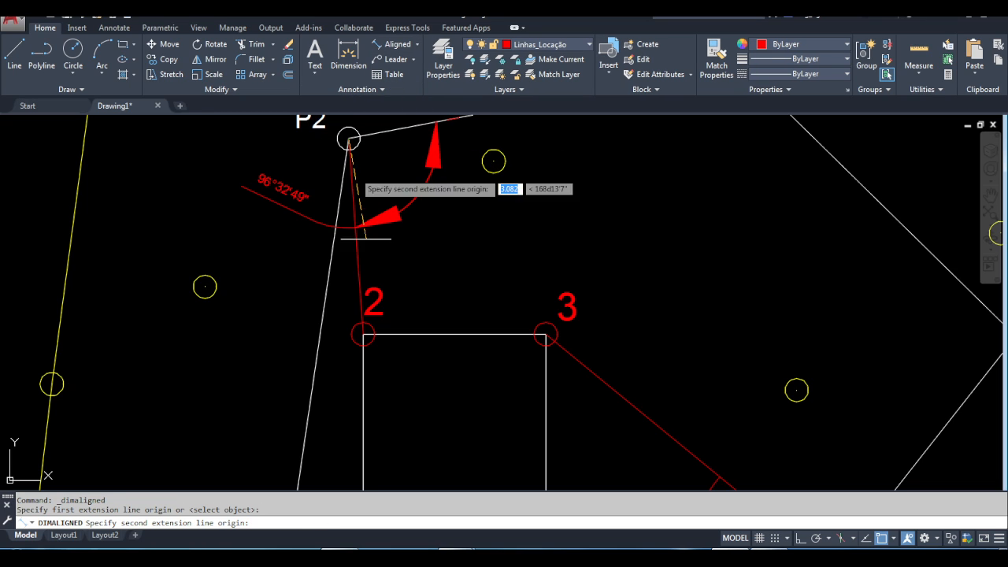
click(363, 335)
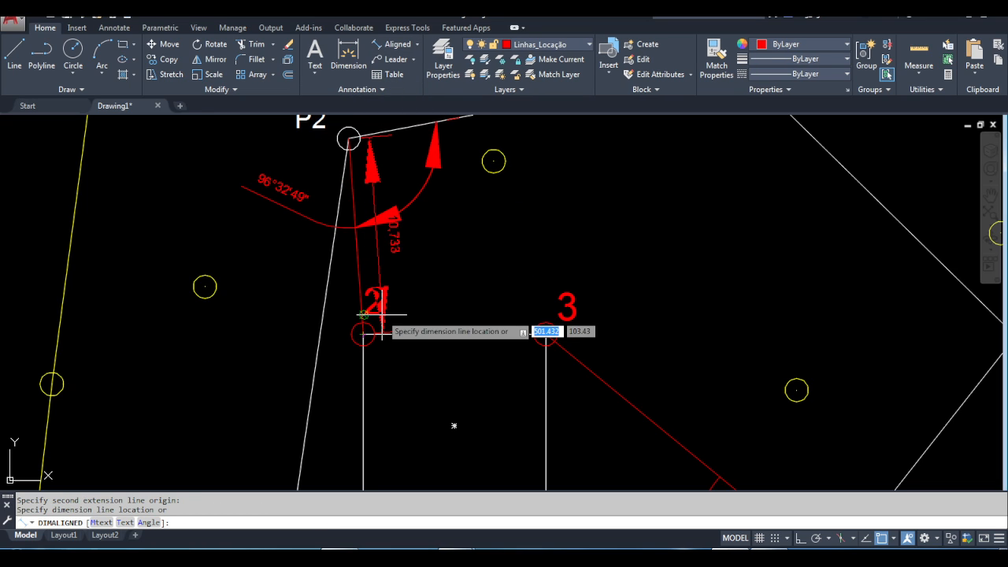
click(423, 302)
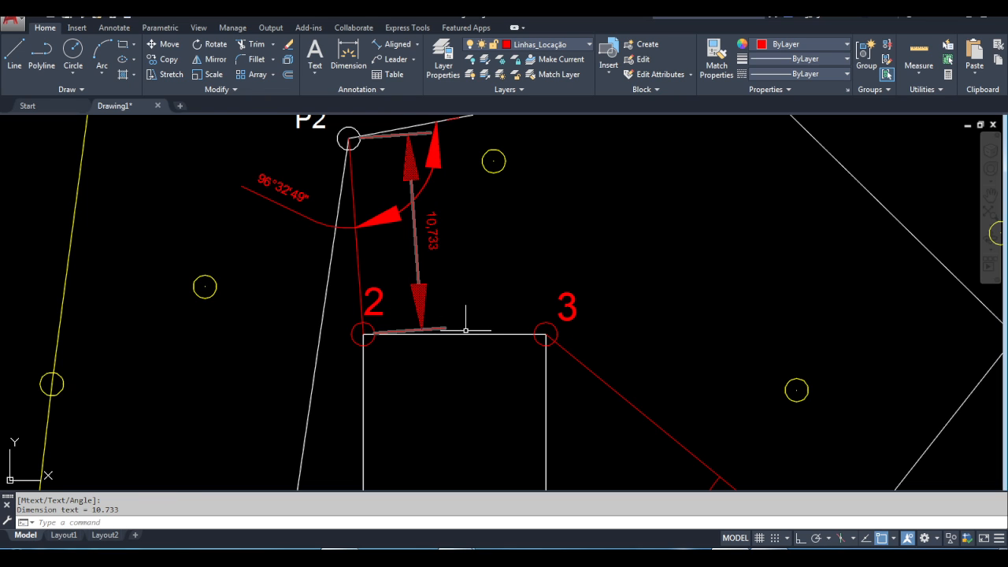
Add an aligned dimension from the centre of P5 to point 3, offset slightly outside the red line
key(Return)
middle_drag(466, 333, 463, 242)
scroll(558, 272, down, 3)
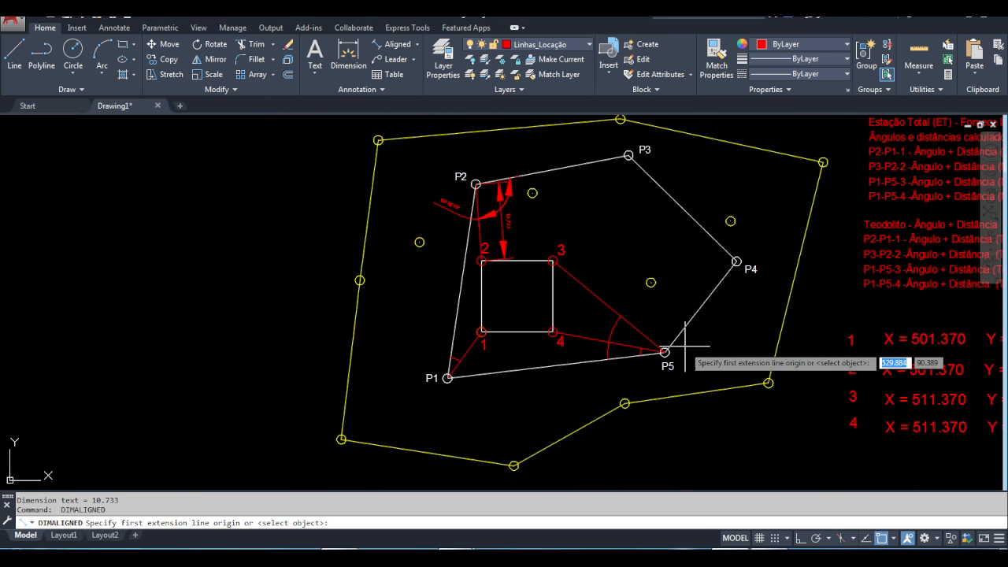
scroll(670, 351, up, 3)
click(654, 364)
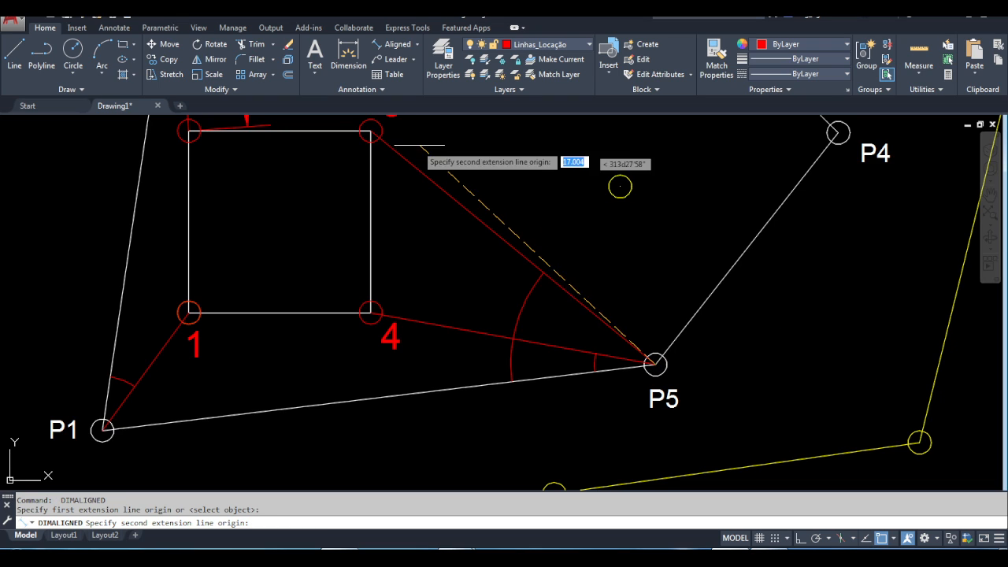
click(371, 131)
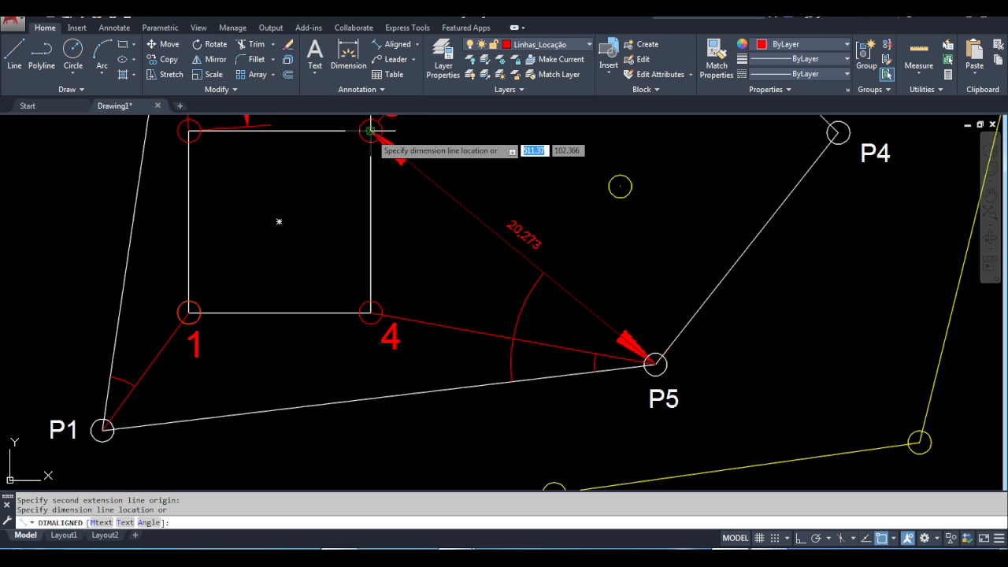
click(456, 173)
Add an aligned dimension from P5 to point 4, with its dimension line lying on the red line
key(Return)
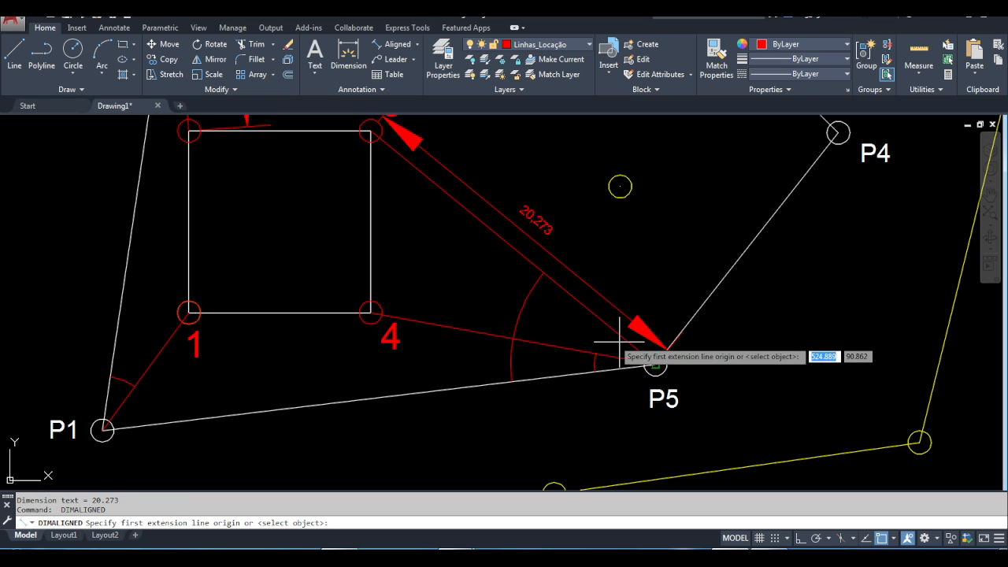
click(655, 364)
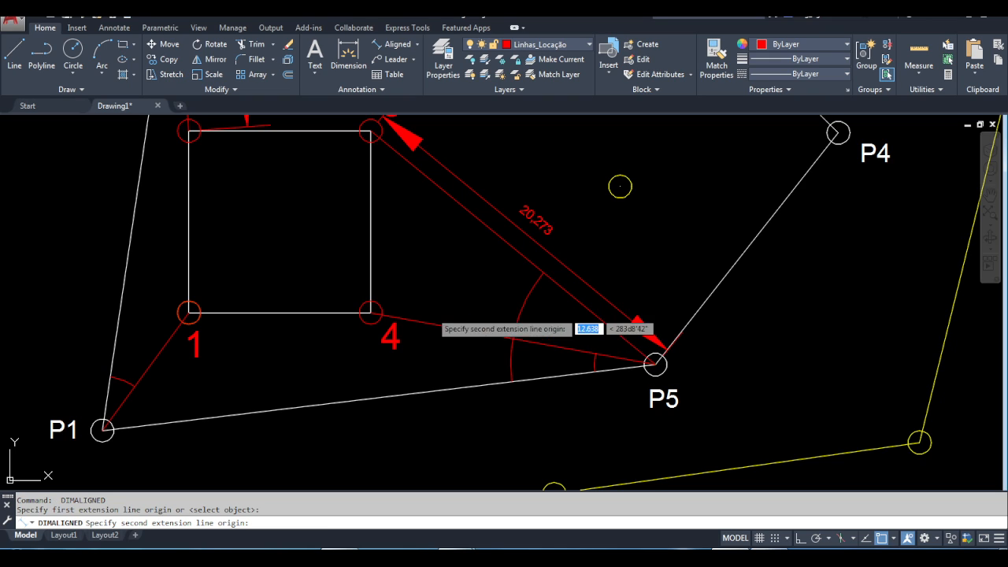
click(370, 312)
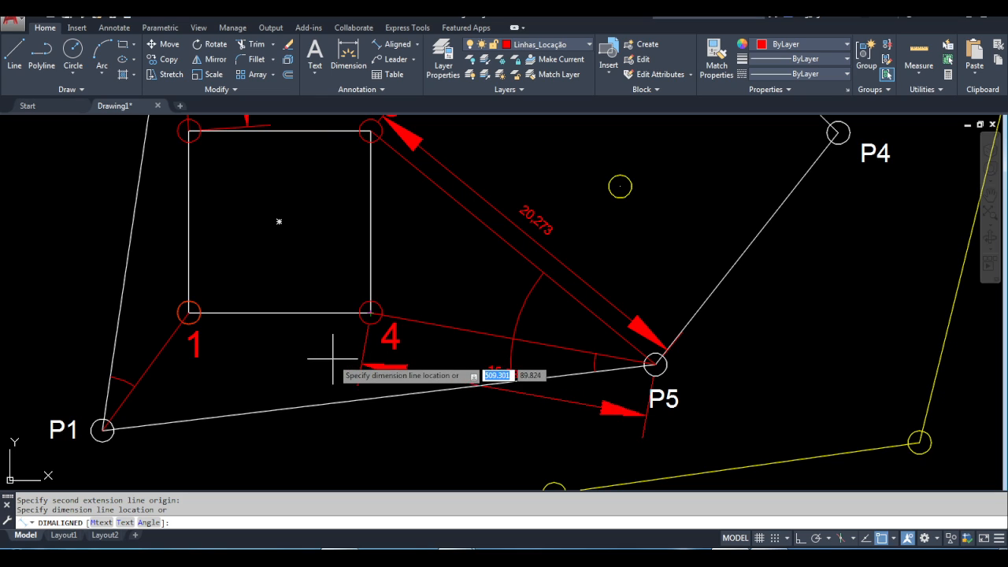
click(369, 312)
key(Escape)
Move the P5 to point 3 dimension onto the red line joining those two points
click(521, 224)
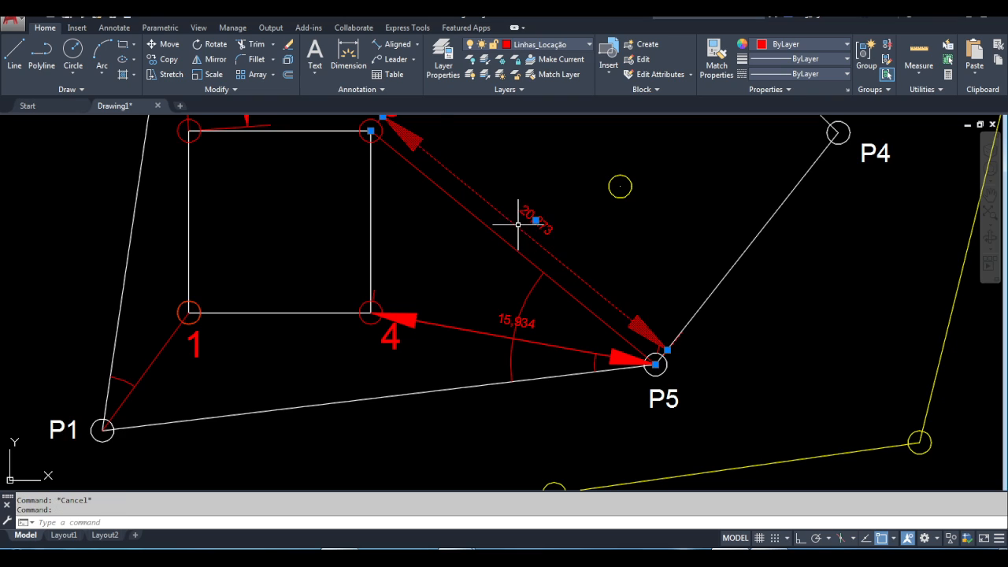
click(535, 220)
right_click(509, 232)
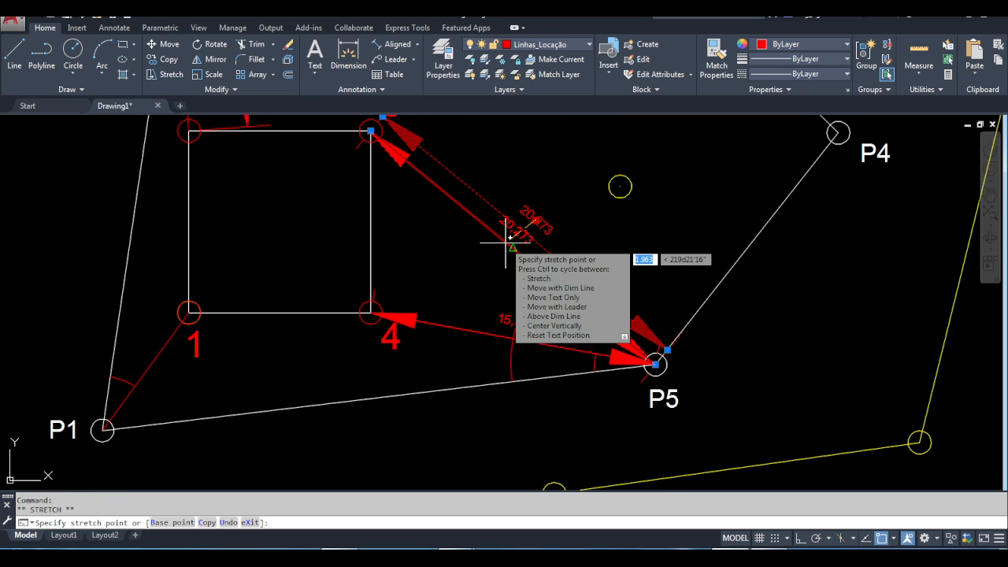
click(505, 260)
click(512, 246)
key(Escape)
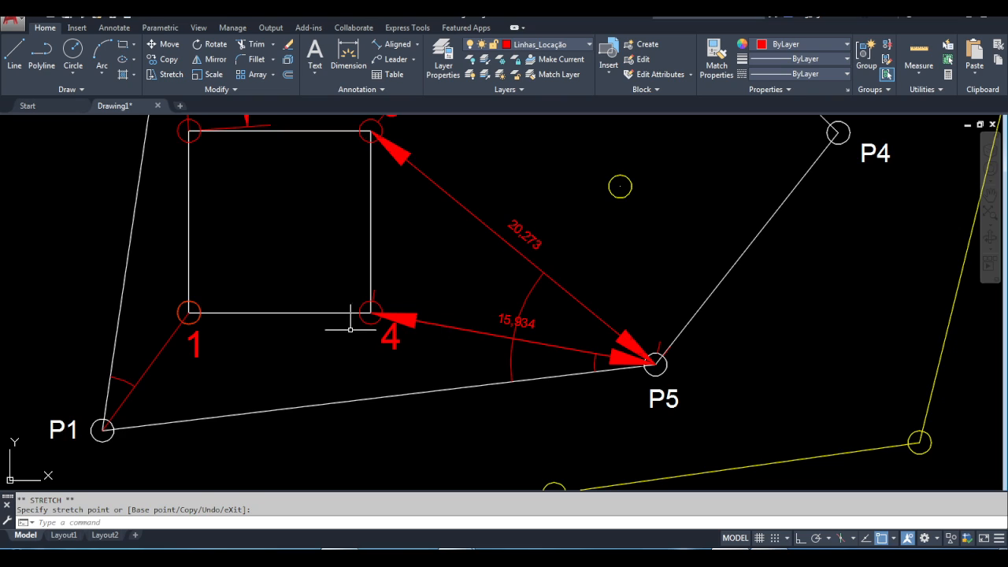
Add an aligned dimension from P1 to point 1, with its dimension line lying on the red line
key(Return)
click(103, 430)
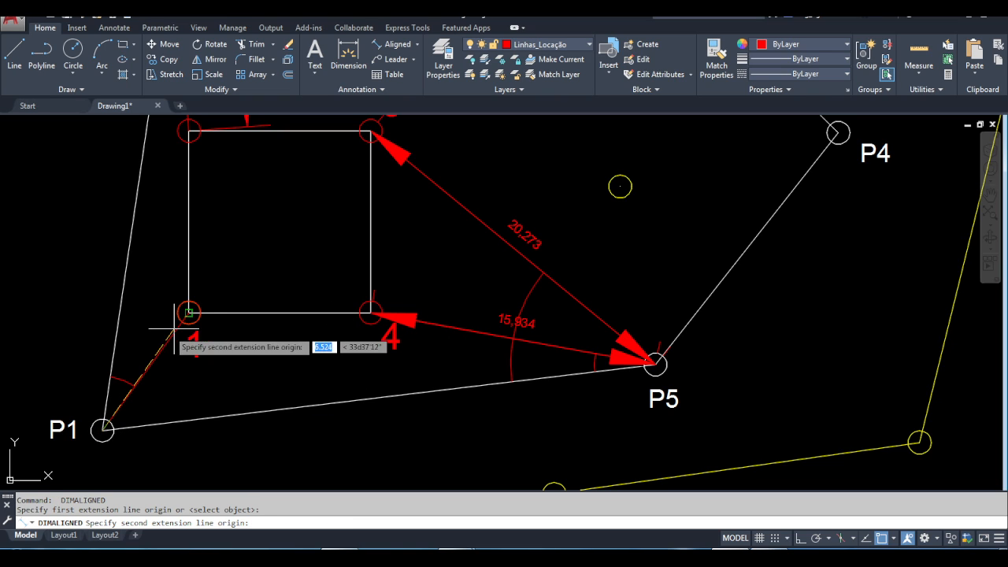
click(189, 313)
click(189, 313)
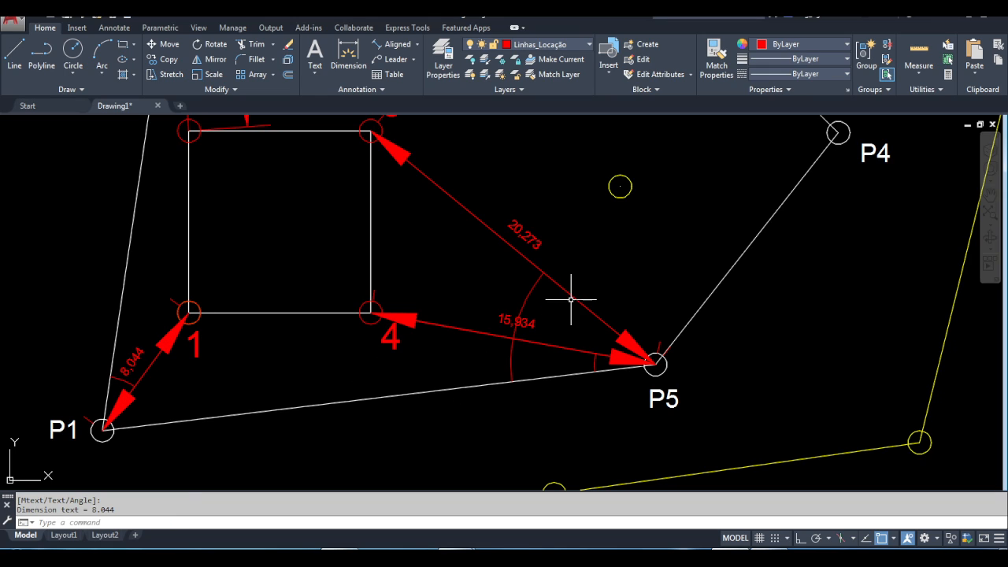
Add an angular dimension to the small arc at P5, between the lines to P1 and point 4
click(418, 44)
click(421, 117)
click(595, 364)
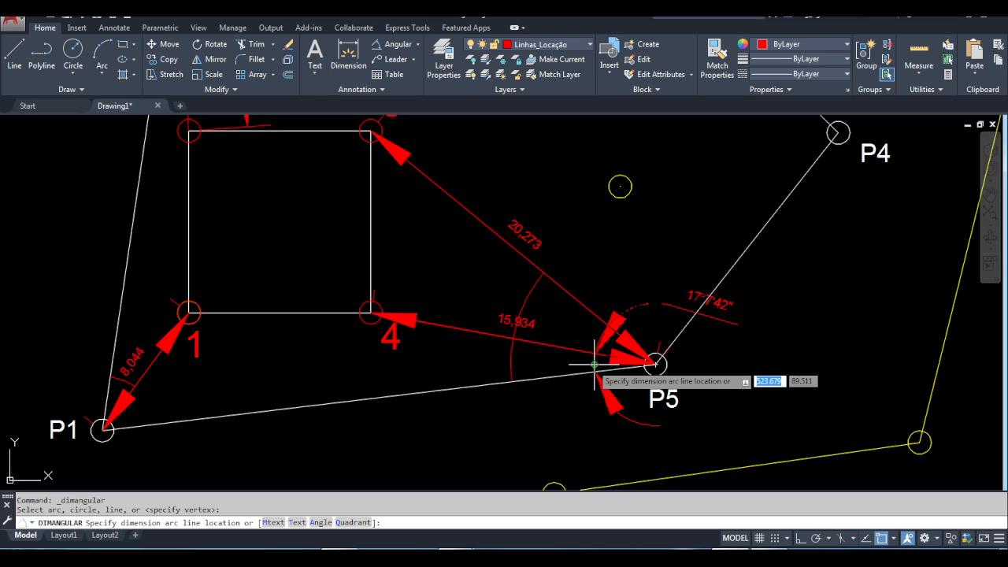
click(595, 364)
key(Return)
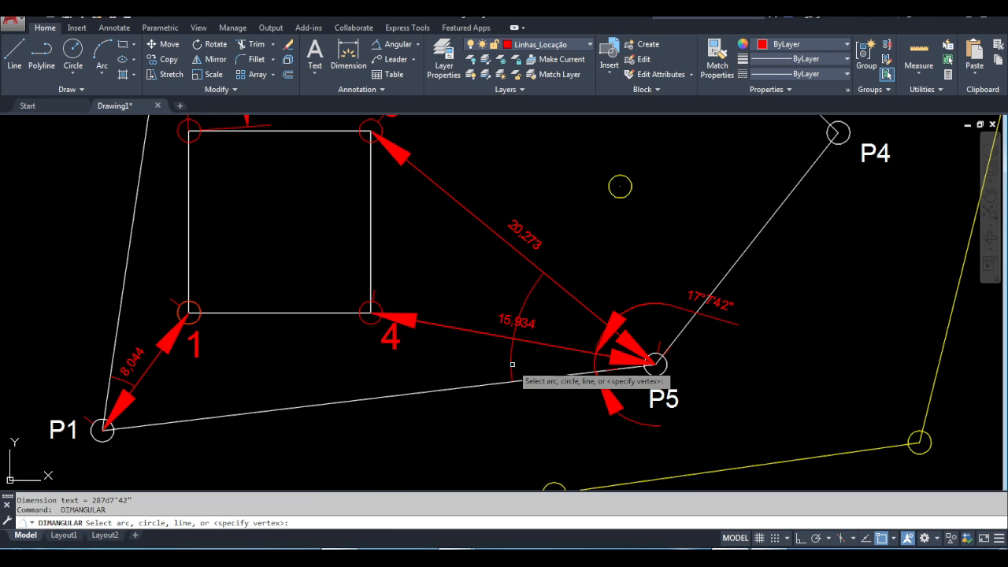
click(514, 365)
key(Escape)
click(511, 364)
key(Return)
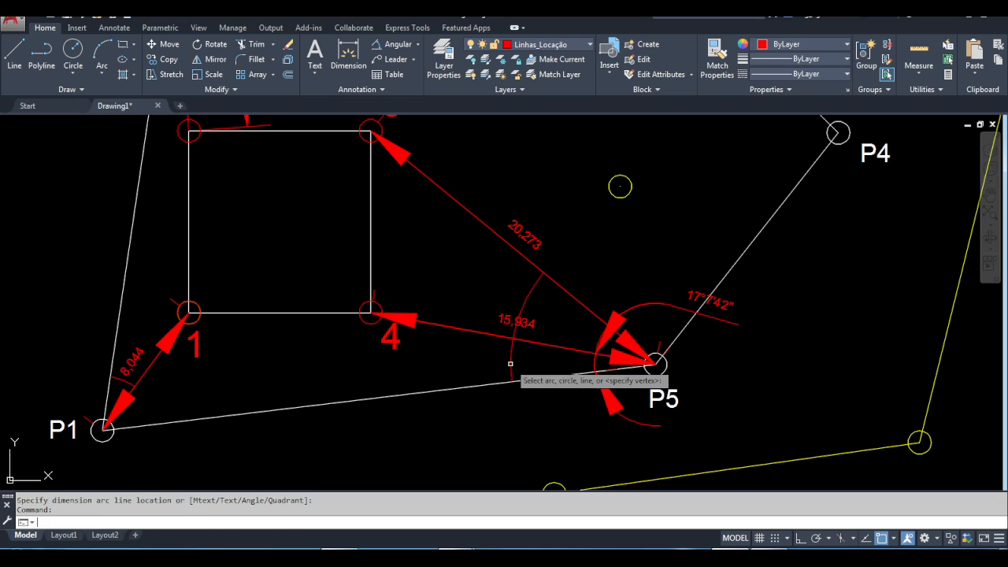
key(Escape)
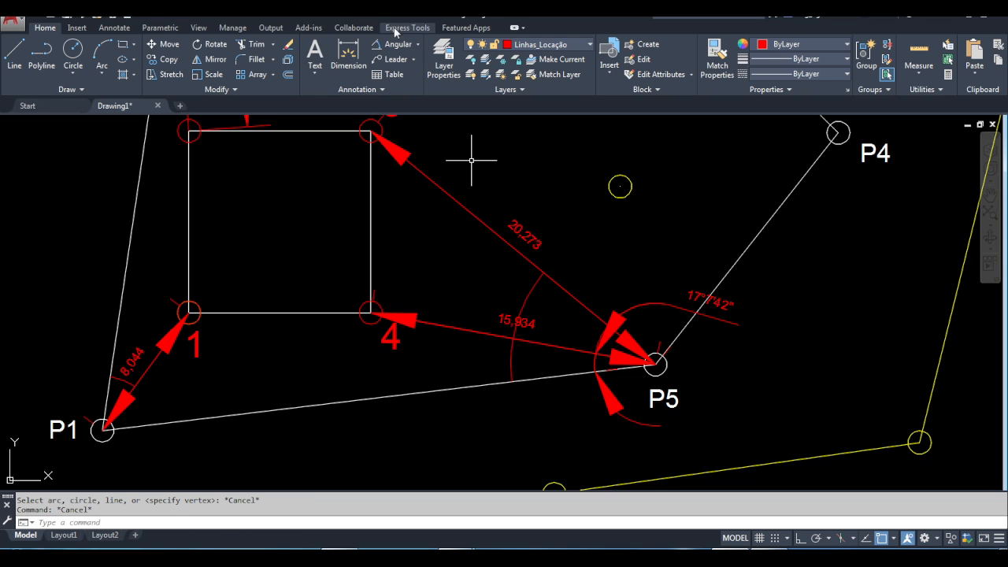
Add an angular dimension to the large arc at P5, between the lines to P1 and point 3
click(398, 45)
click(524, 304)
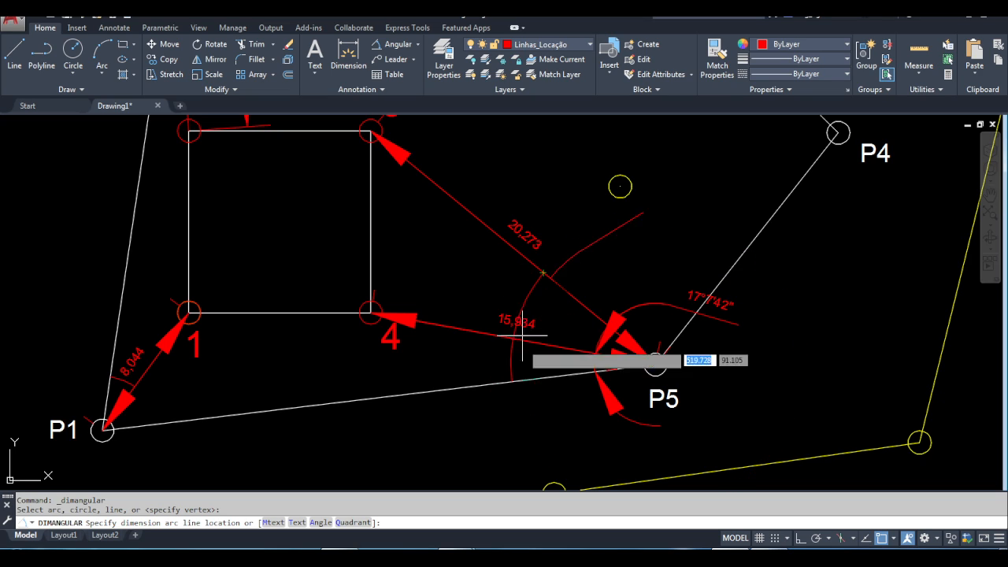
click(512, 381)
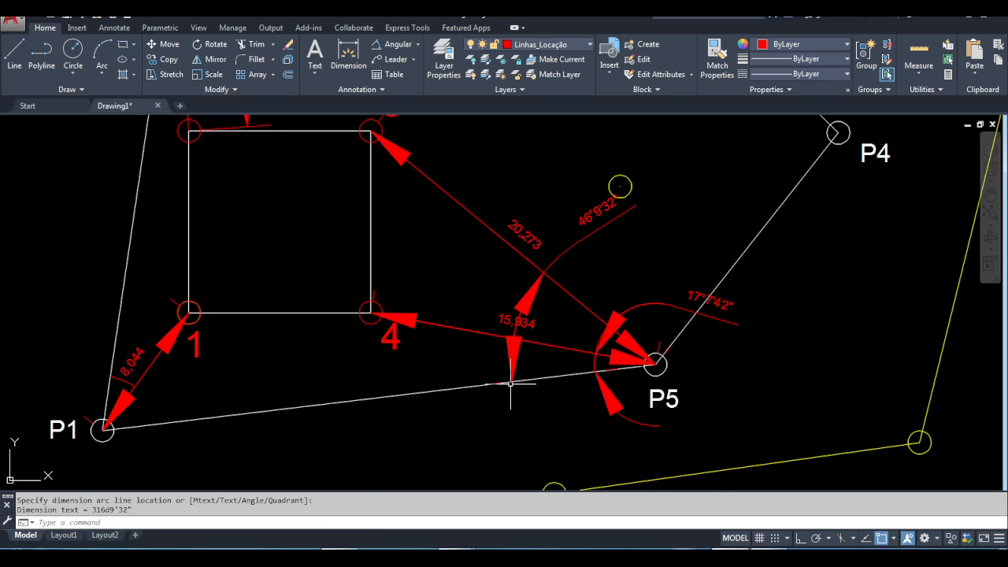
Add an angular dimension to the small arc at P1, between the lines to P2 and point 1
scroll(315, 244, down, 2)
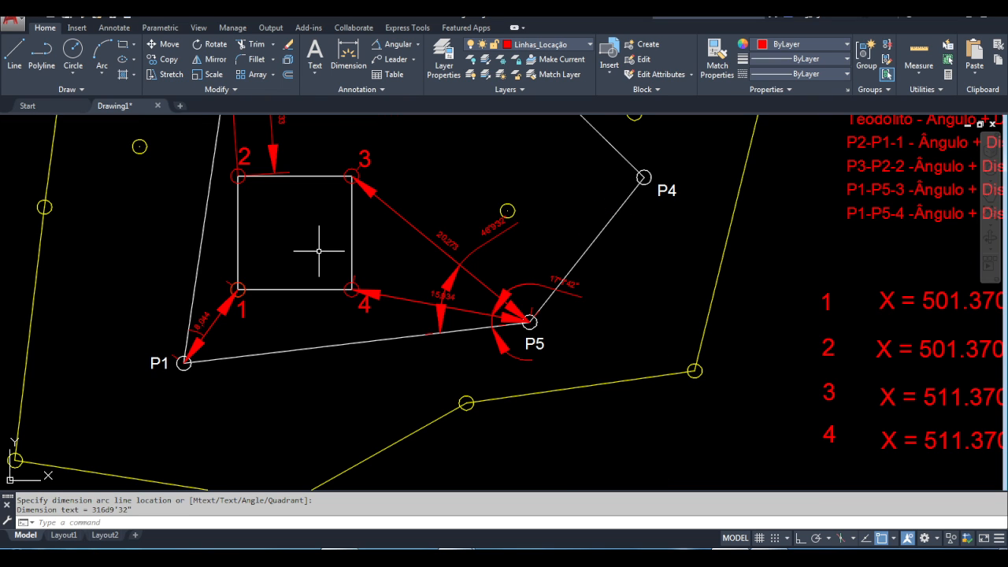
middle_drag(338, 203, 357, 282)
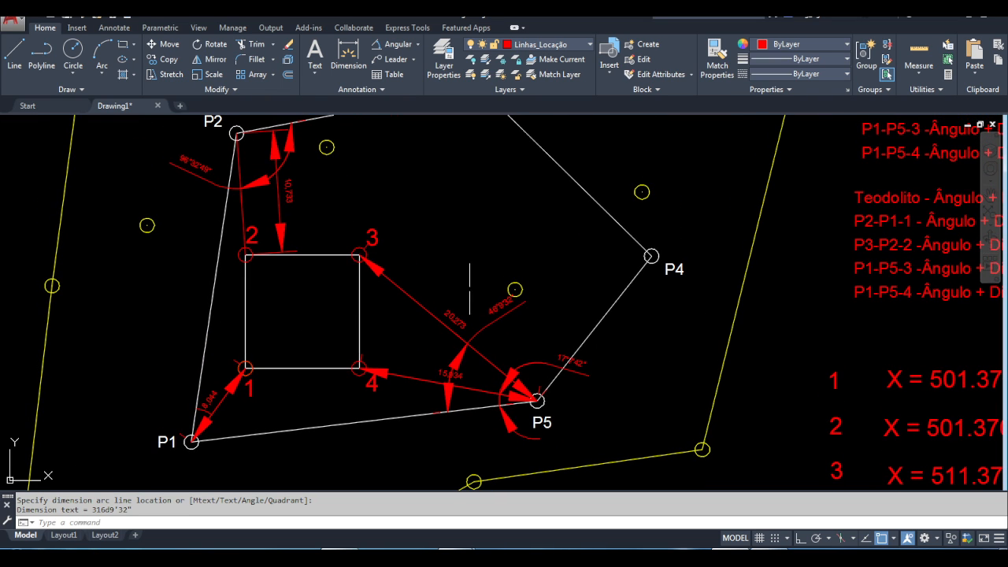
mouse_move(477, 290)
middle_down()
mouse_move(245, 185)
mouse_move(269, 270)
mouse_move(276, 248)
mouse_move(346, 228)
mouse_move(591, 223)
middle_up()
scroll(354, 354, up, 2)
scroll(329, 305, up, 3)
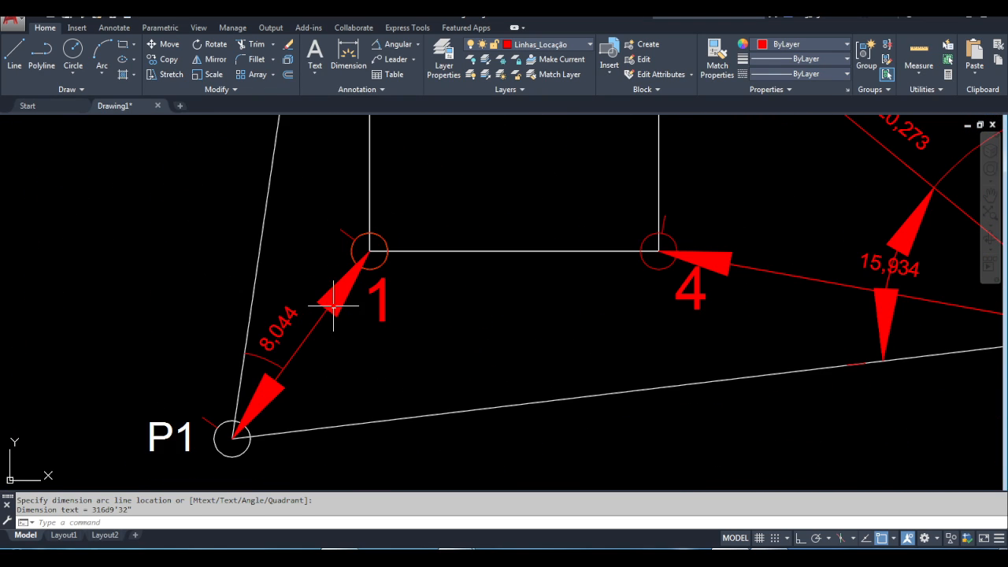
click(398, 44)
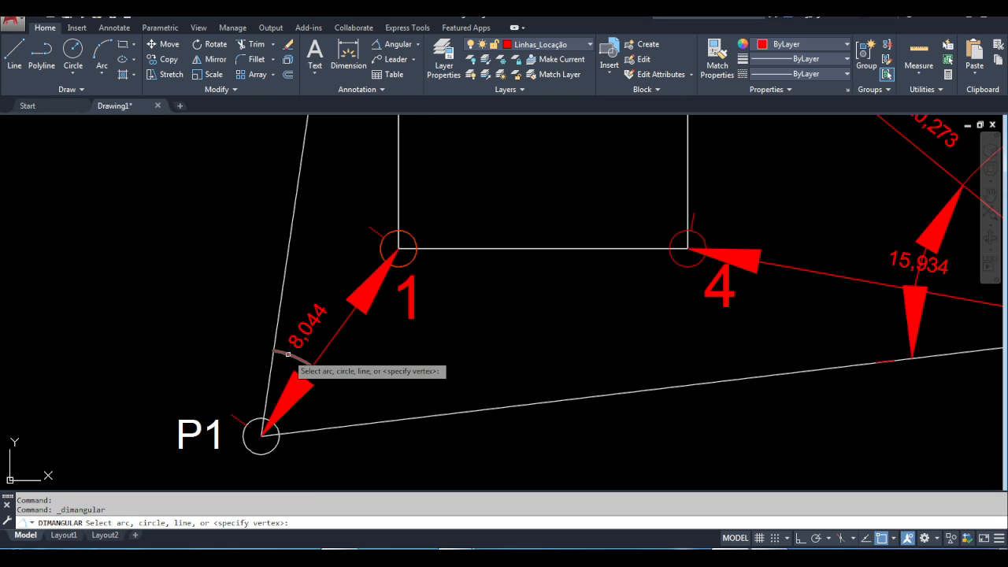
click(306, 362)
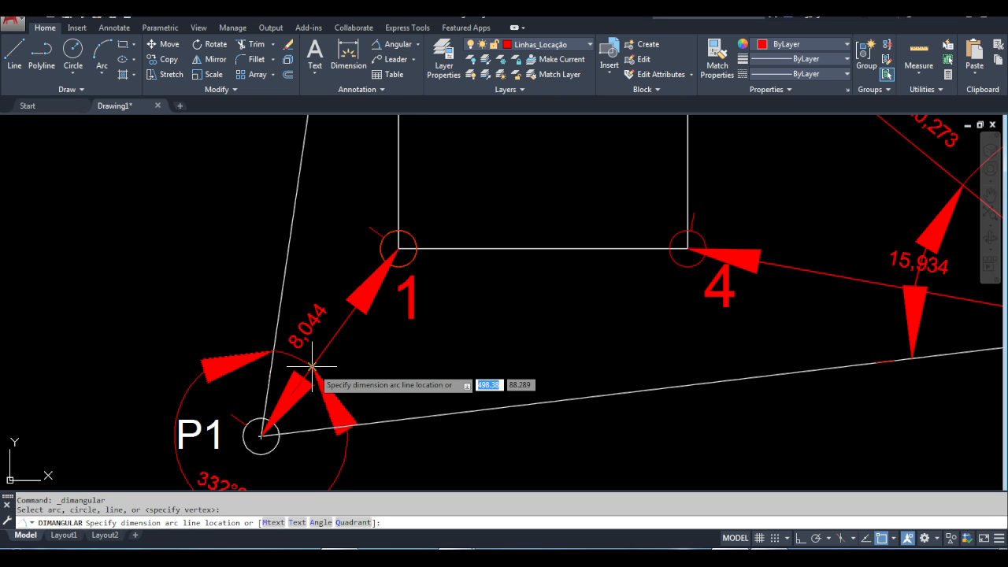
click(273, 351)
scroll(498, 276, down, 2)
middle_drag(499, 331, 513, 274)
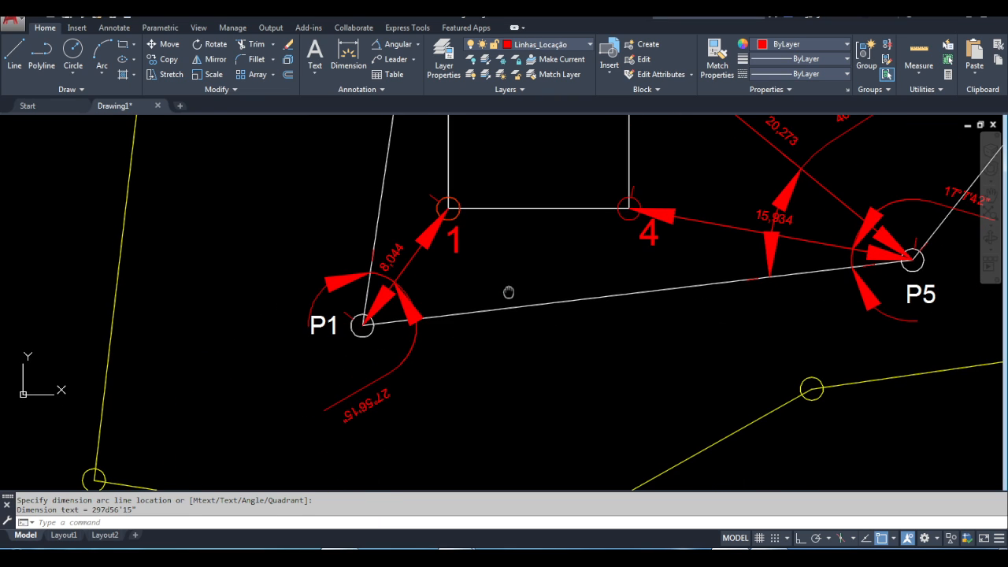
scroll(386, 397, up, 2)
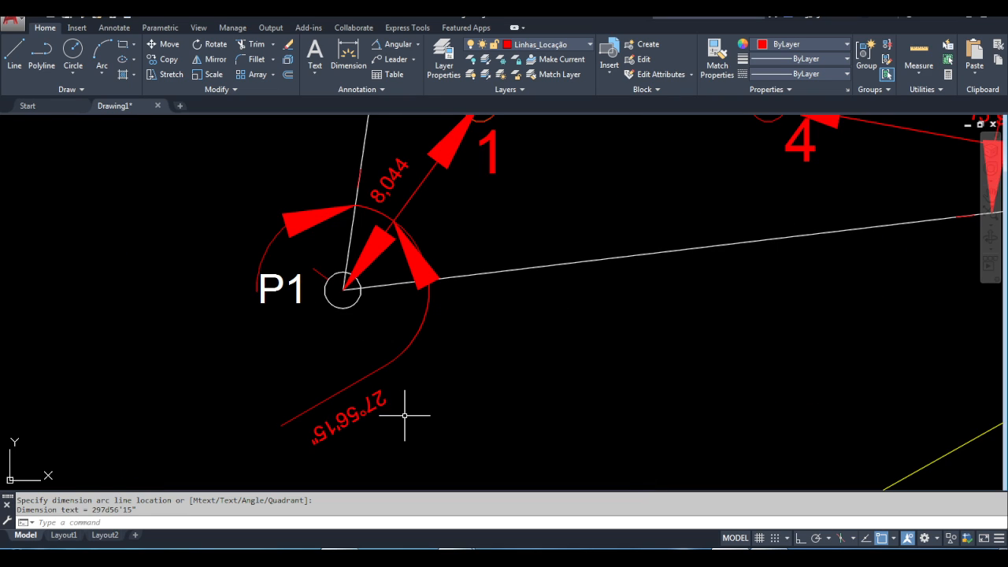
middle_drag(436, 230, 379, 318)
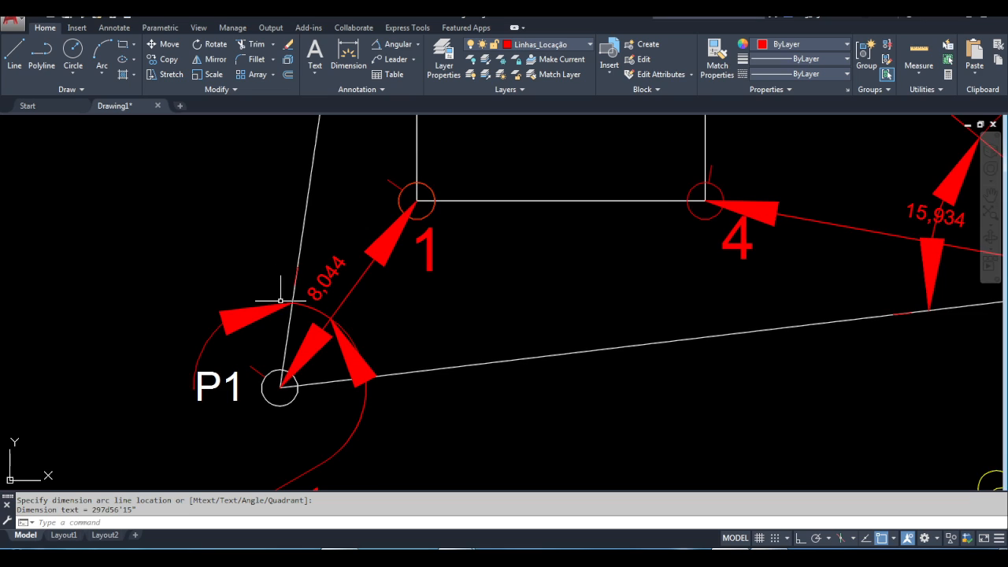
mouse_move(343, 282)
middle_down()
mouse_move(340, 264)
mouse_move(254, 247)
middle_up()
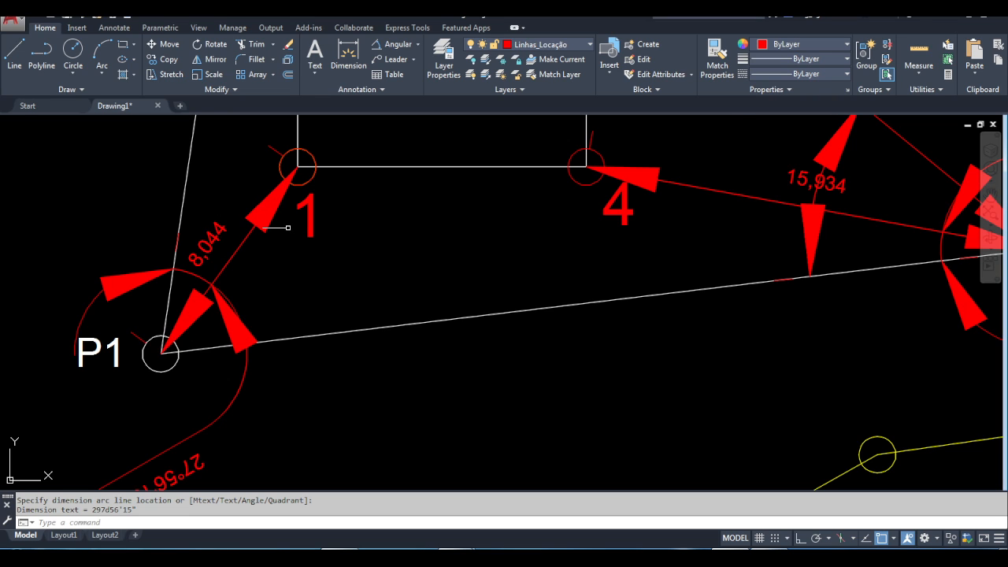
scroll(396, 297, down, 2)
scroll(95, 404, down, 2)
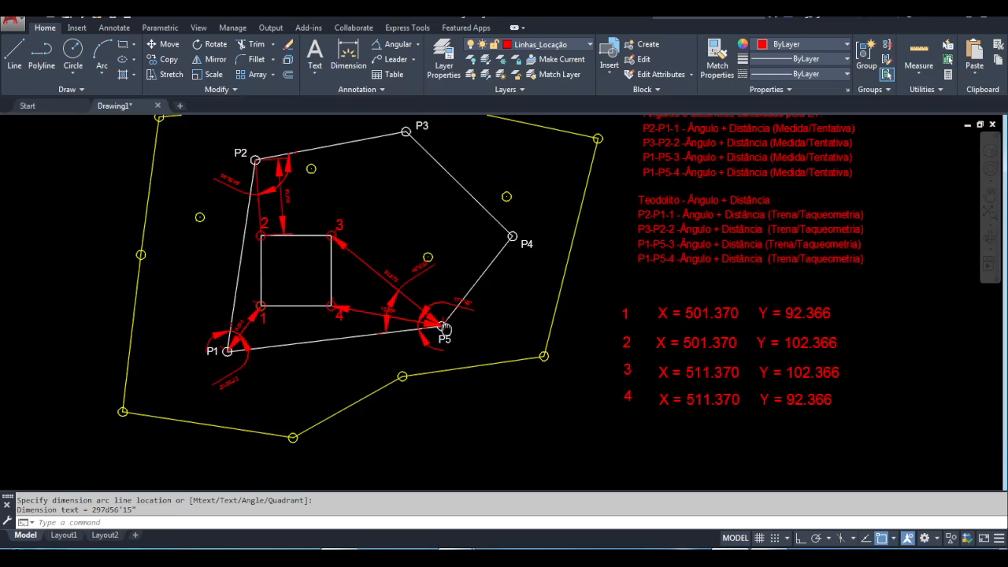
click(811, 227)
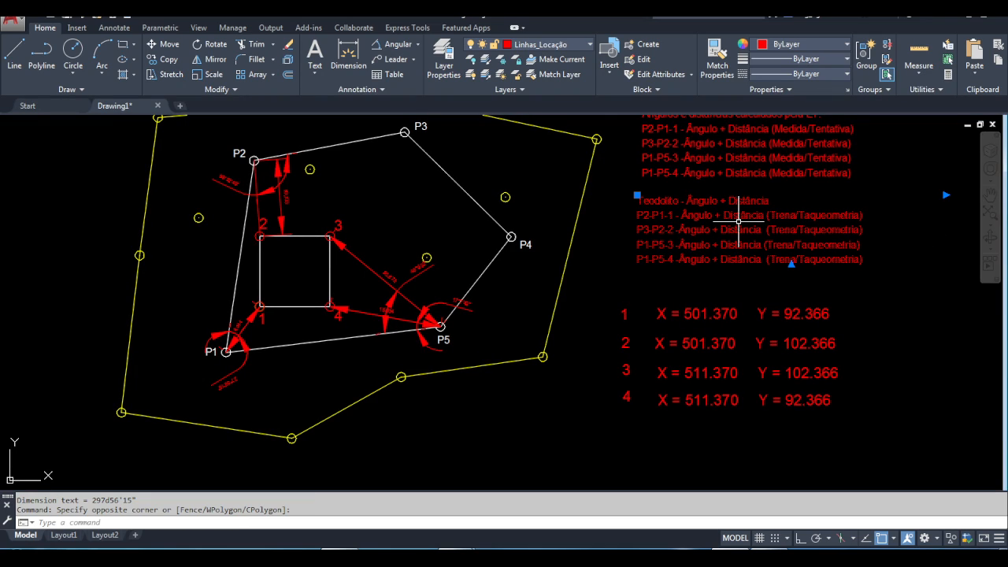
key(Escape)
key(Escape)
click(737, 222)
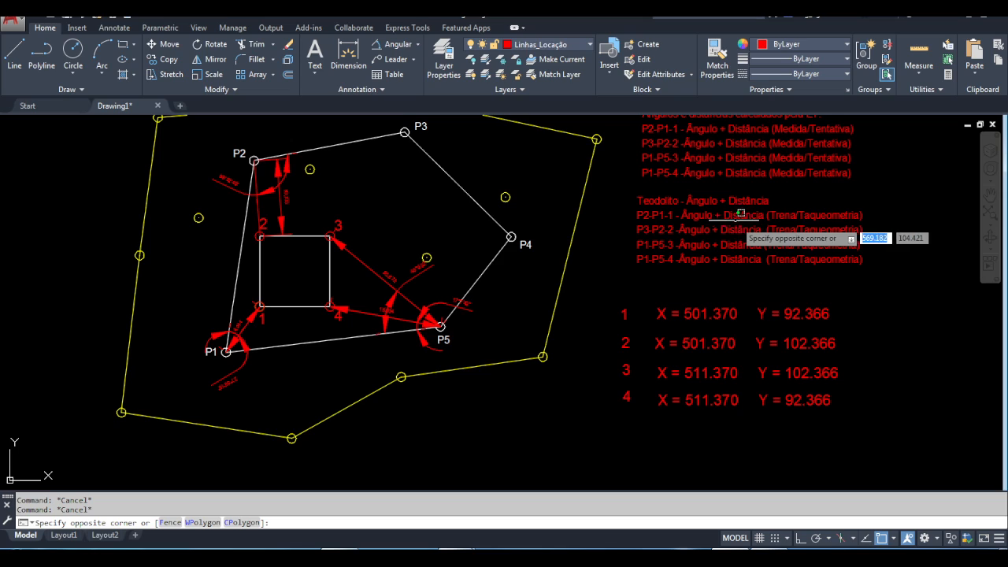
key(Escape)
Copy the Teodolito note block from beside the drawing to the area below P1, near the lower yellow boundary
click(714, 202)
click(677, 202)
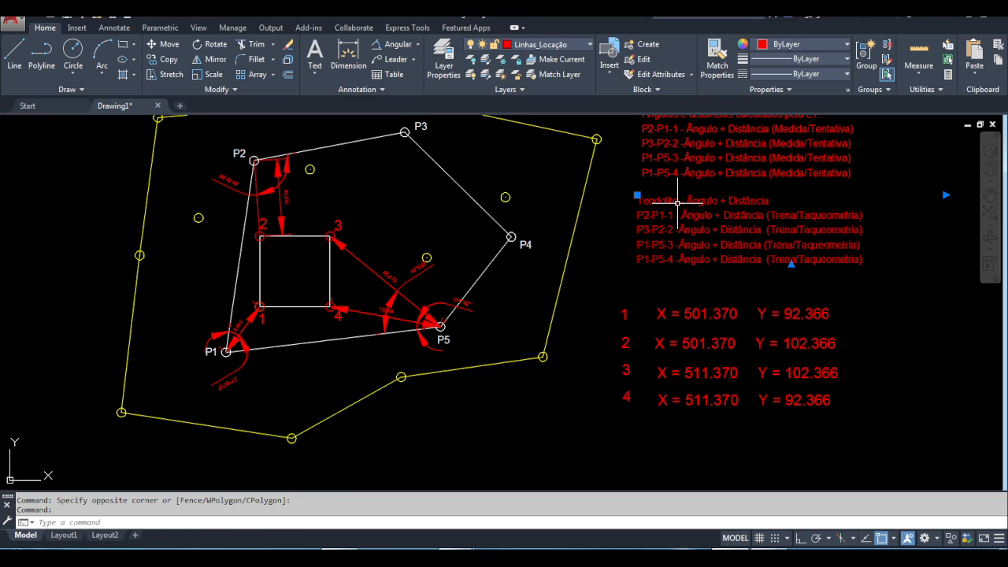
text(co)
key(Return)
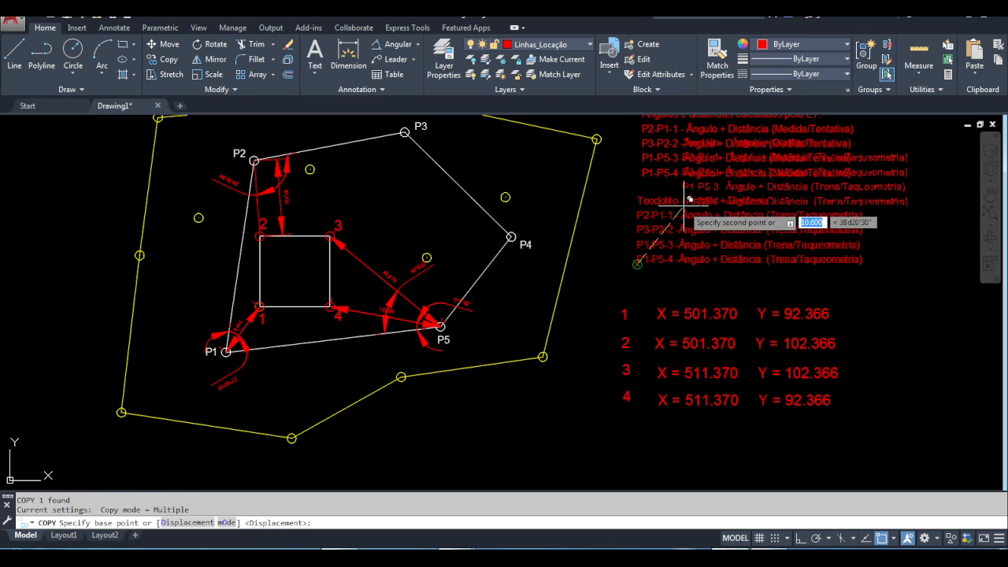
click(637, 267)
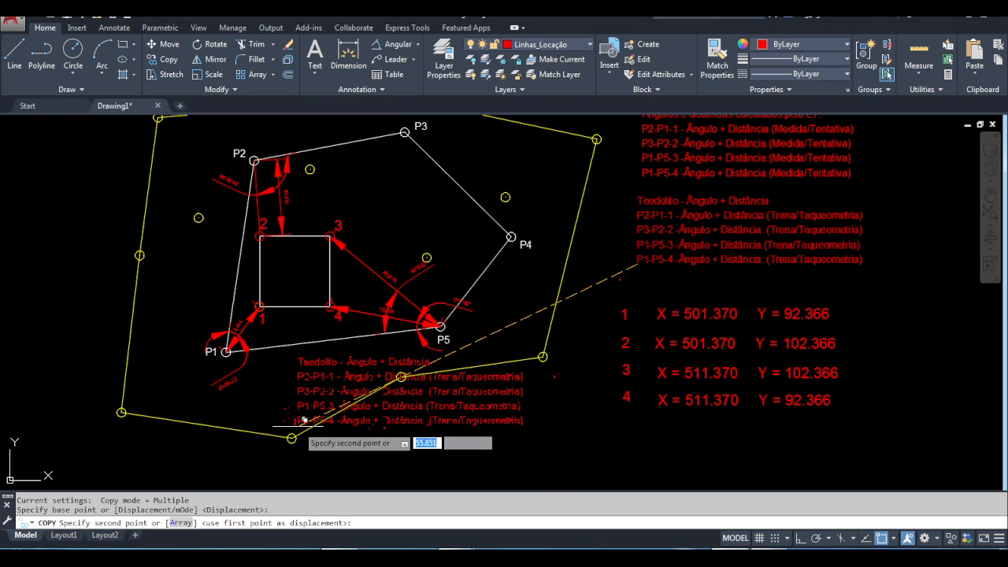
scroll(299, 416, down, 2)
scroll(299, 415, up, 4)
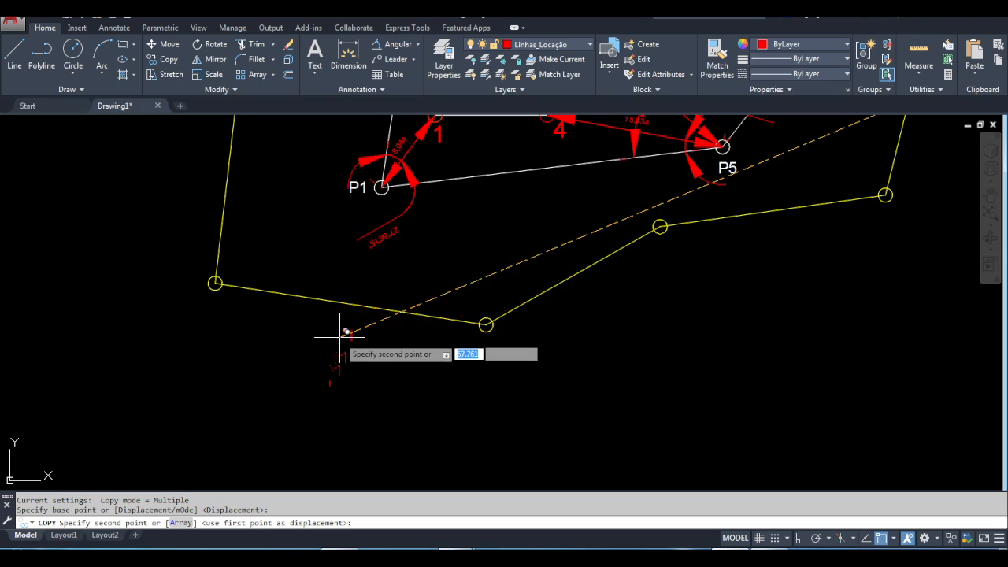
click(347, 362)
key(Escape)
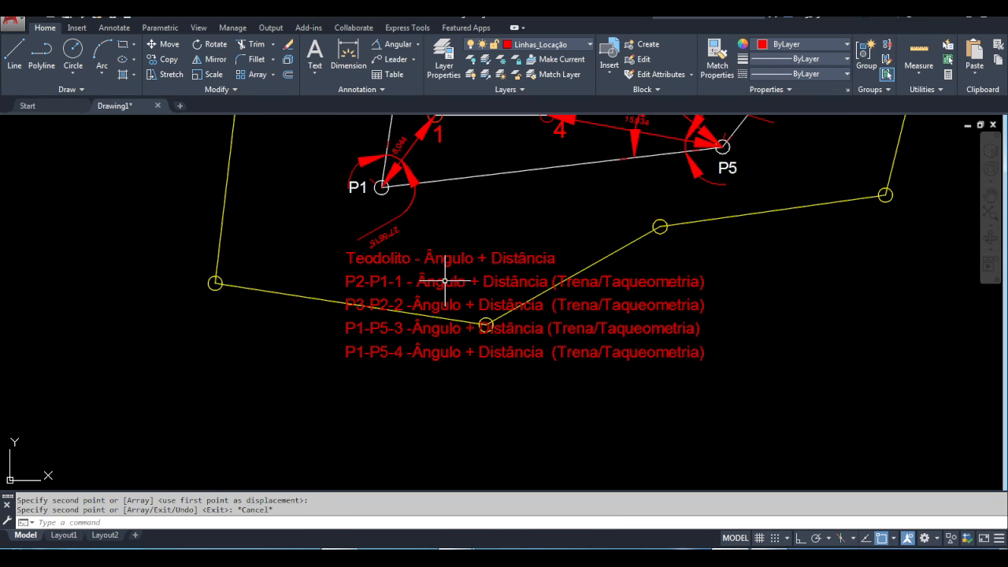
double_click(443, 284)
drag(416, 282, 446, 287)
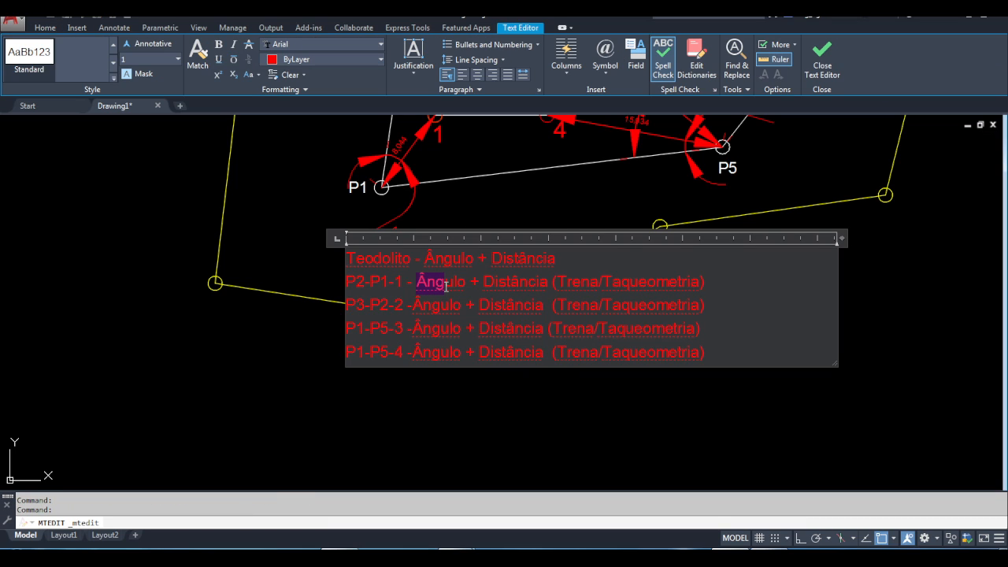
click(415, 234)
Move the copied Teodolito note down and left so it sits clear below the yellow boundary line
text(m)
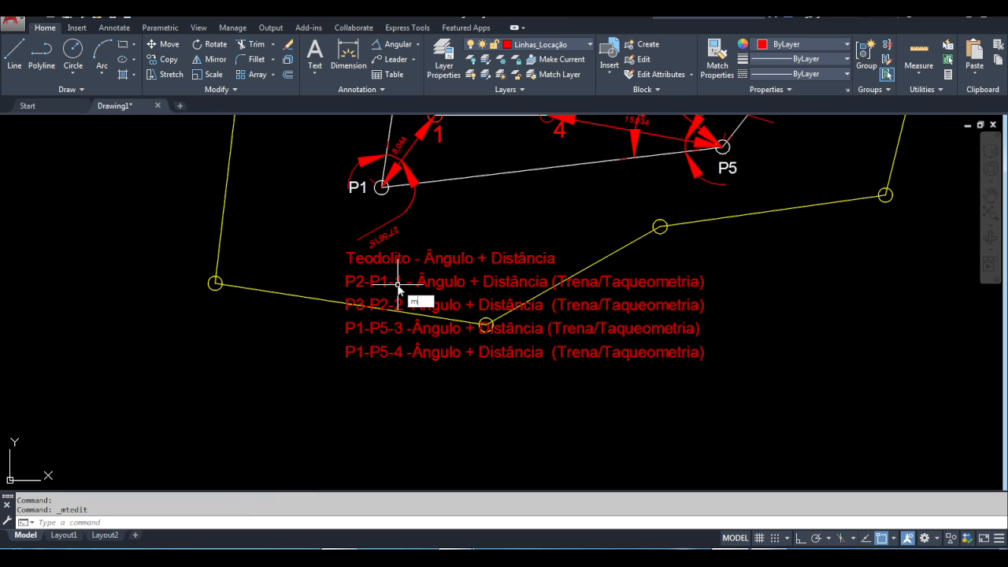
key(Return)
click(395, 269)
click(374, 279)
key(Return)
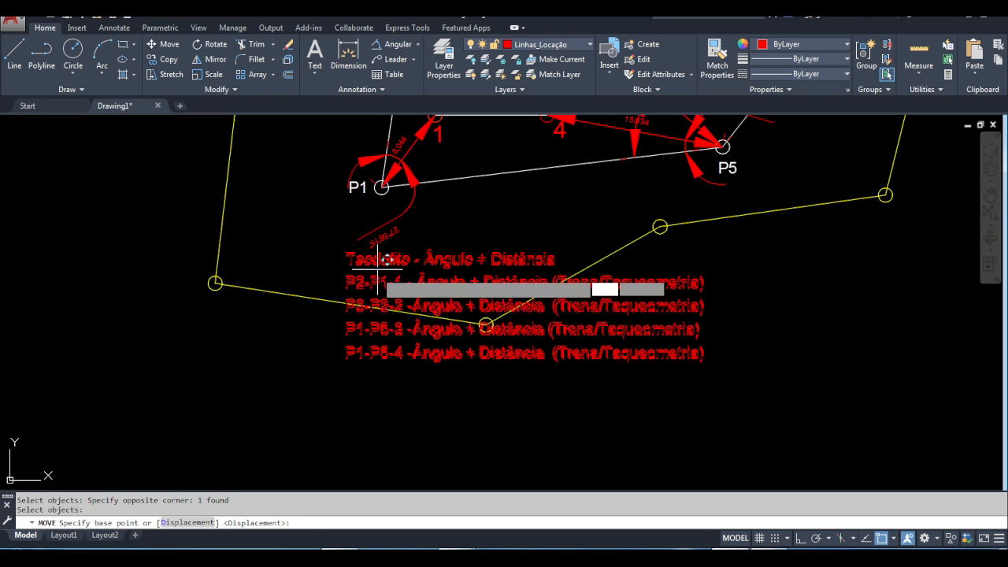
click(382, 264)
click(323, 348)
key(Escape)
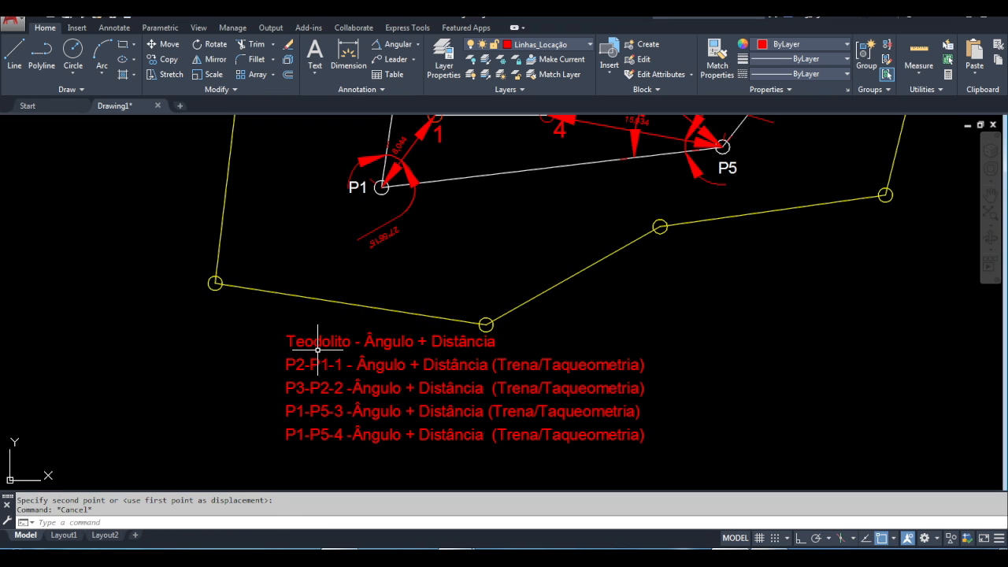
In the copied note's P2-P1-1 line, replace the word Ângulo with 27°56'15"
scroll(322, 358, down, 2)
middle_drag(361, 274, 385, 339)
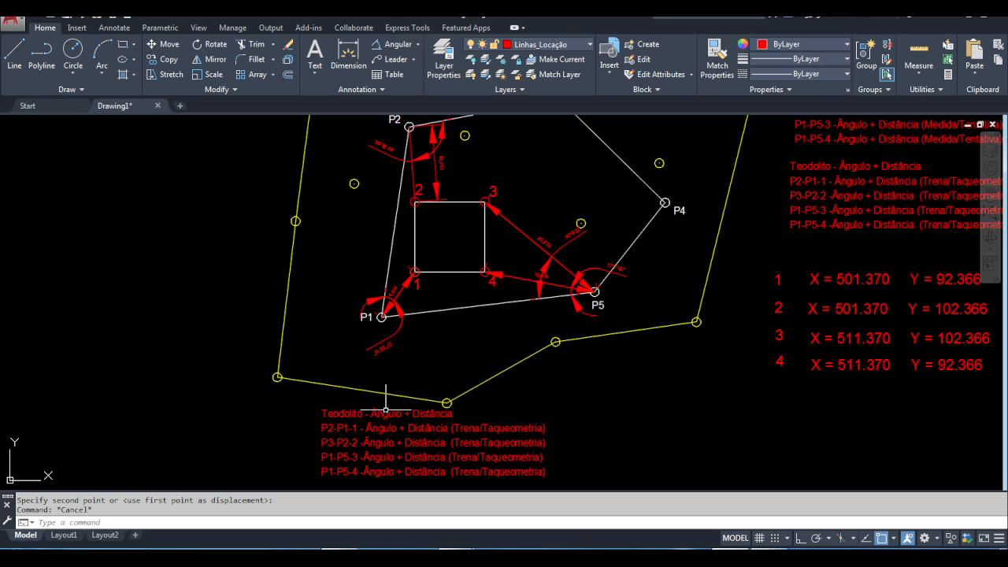
click(347, 432)
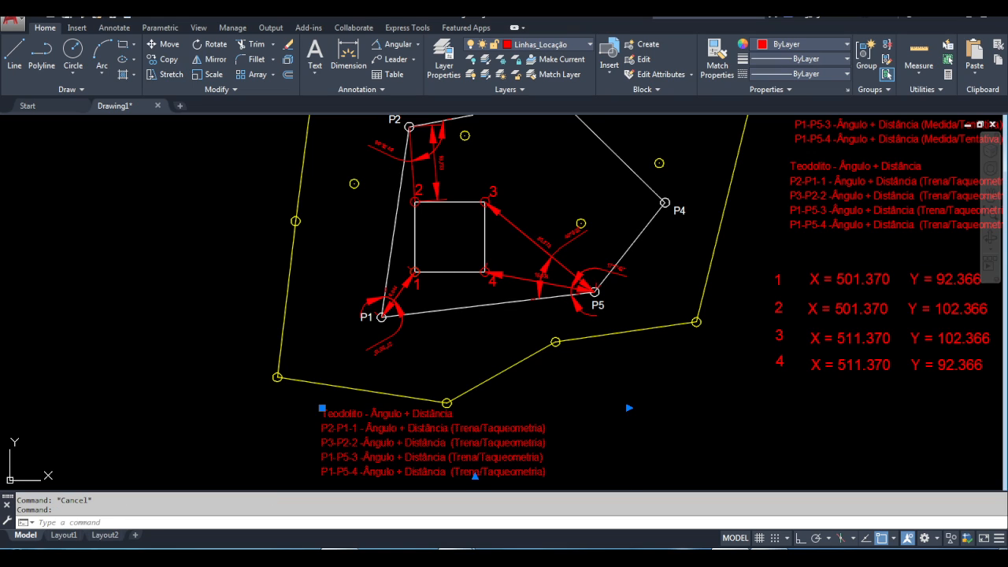
double_click(347, 432)
drag(365, 429, 393, 429)
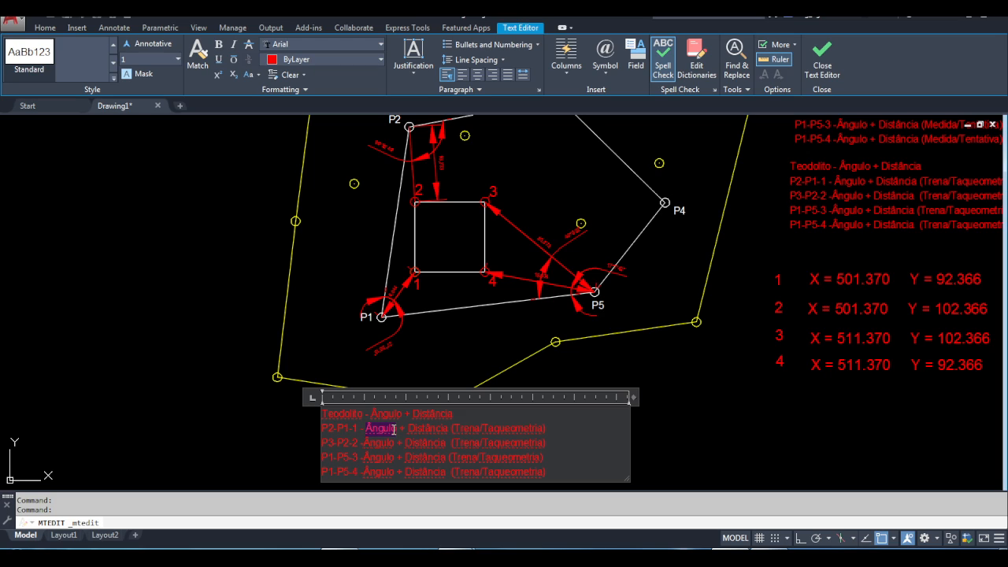
text(3)
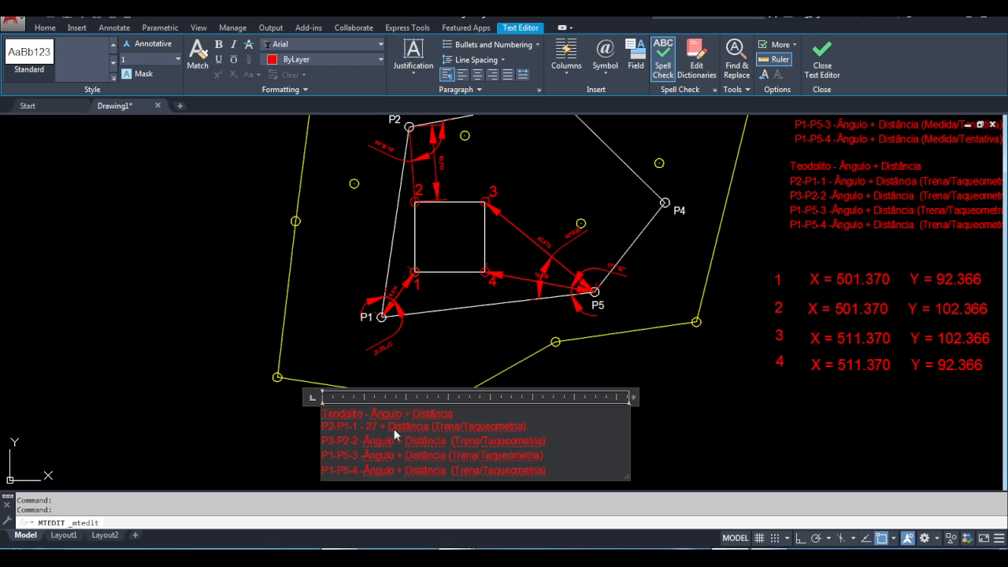
scroll(394, 428, up, 2)
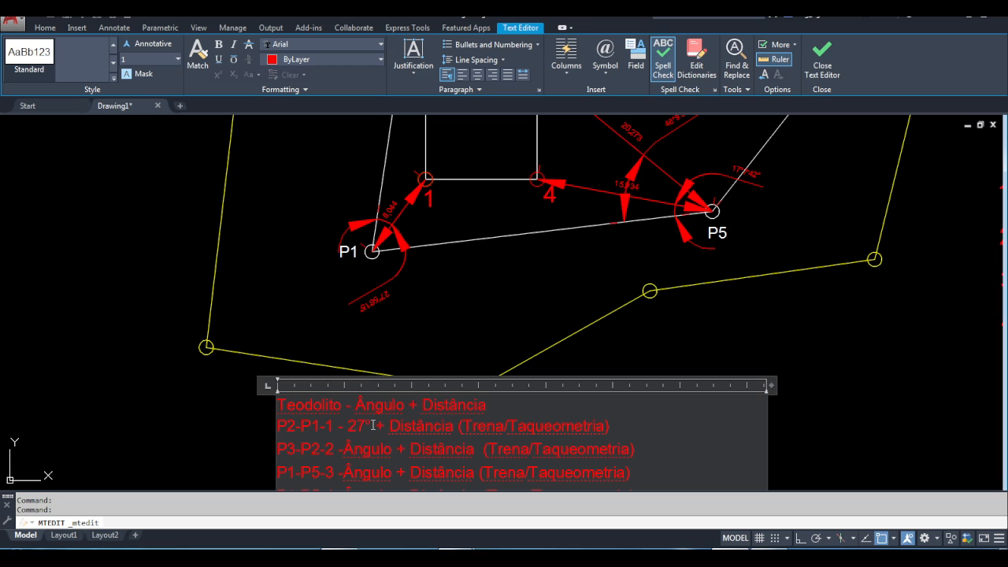
scroll(372, 426, up, 2)
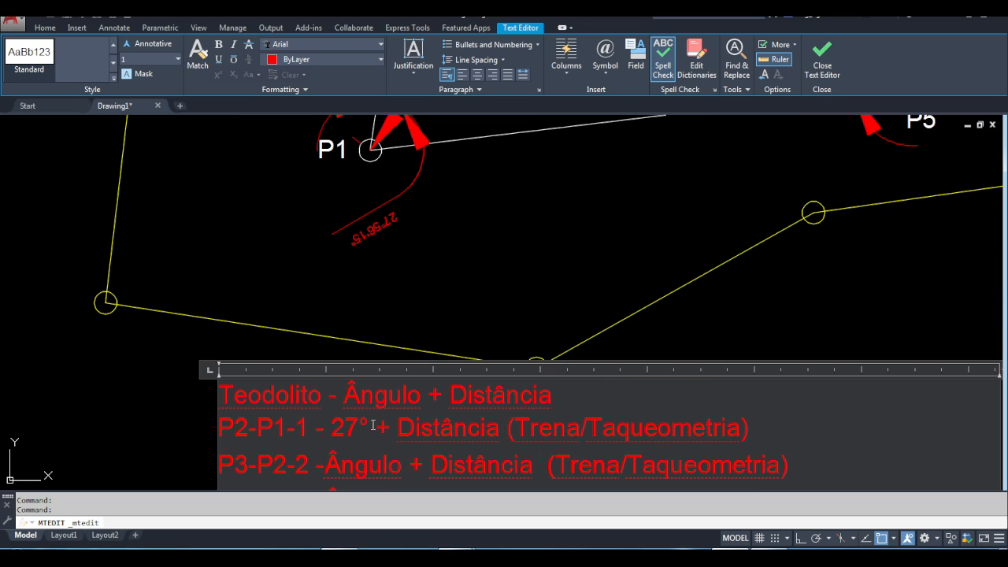
text(56'15")
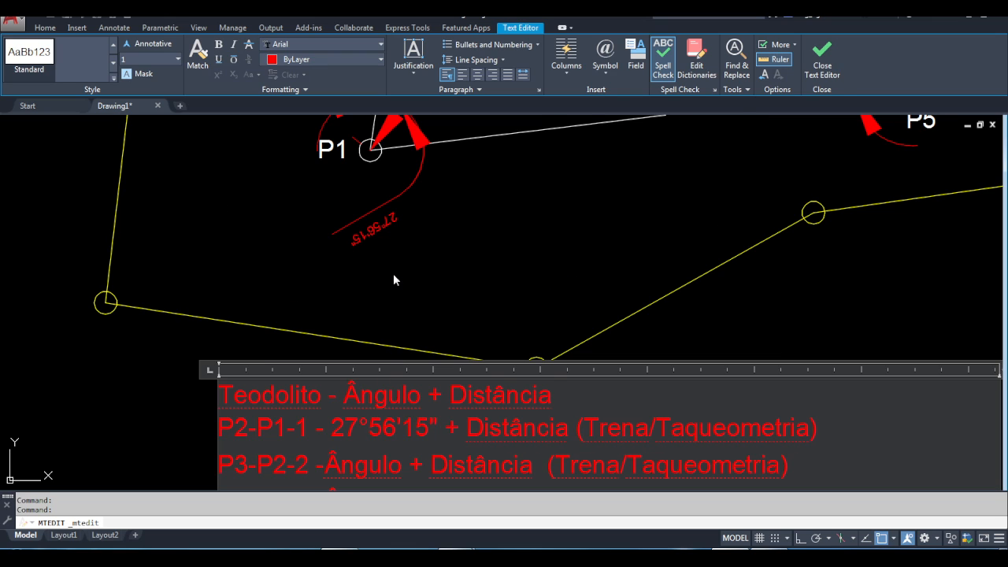
Replace the distance text in the copied note's P2-P1-1 line with 8,044 m and finish editing the note
scroll(394, 276, down, 2)
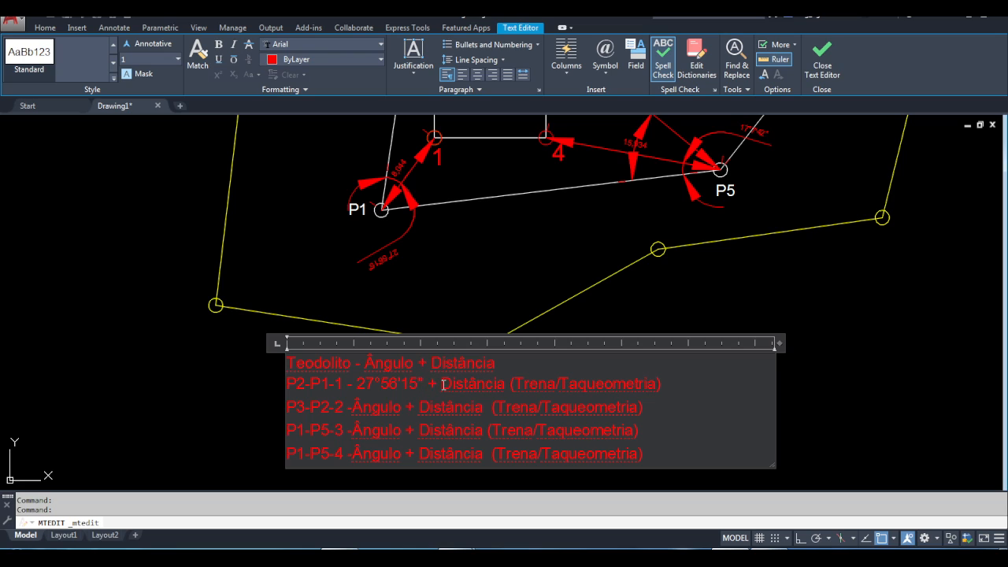
drag(443, 384, 665, 384)
text(8,044)
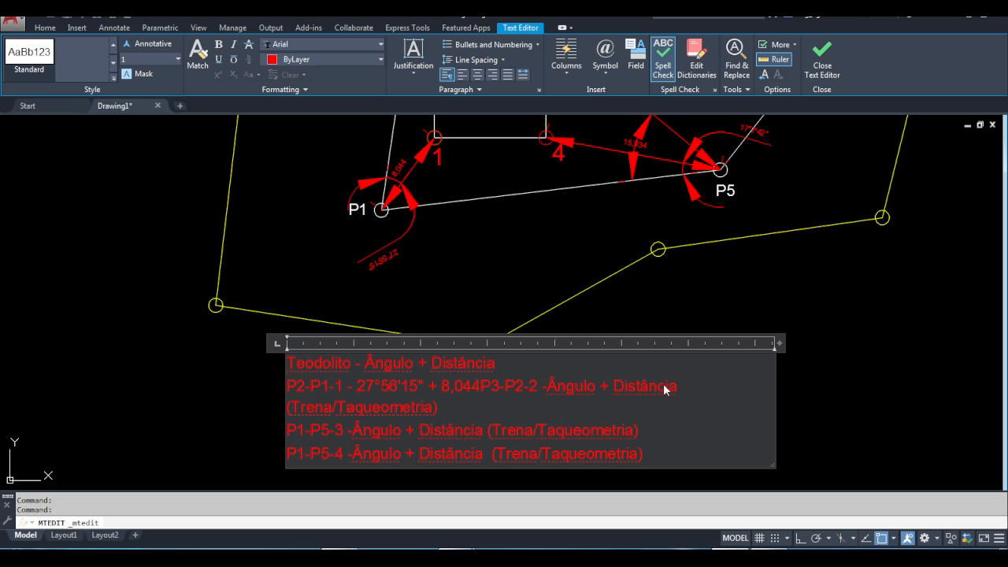
text( m)
key(Return)
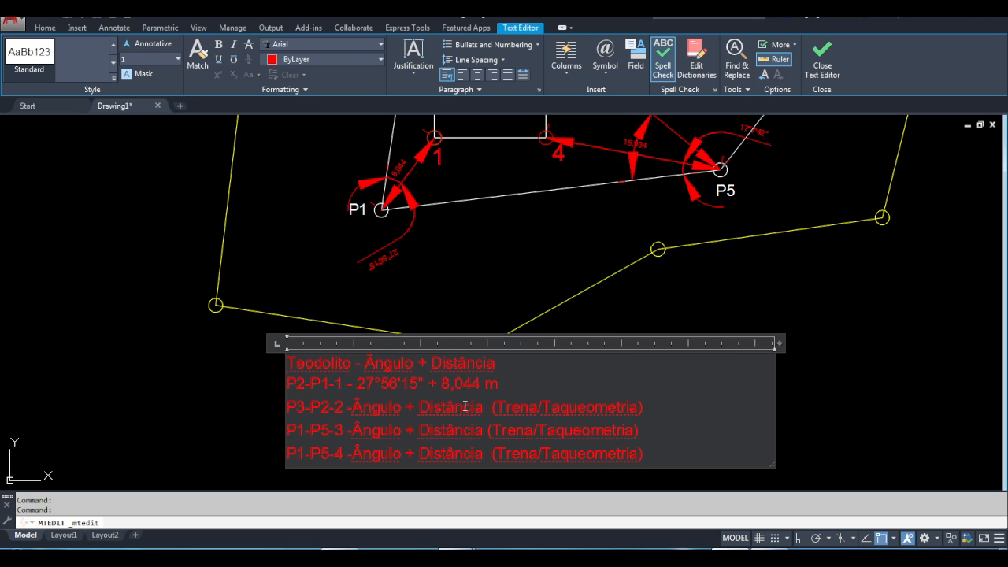
scroll(507, 276, down, 3)
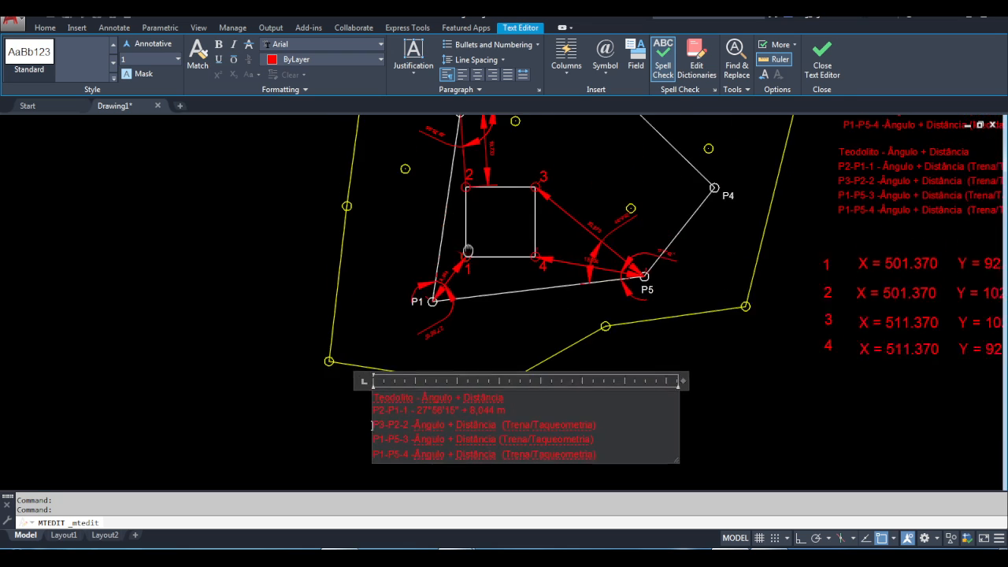
click(400, 366)
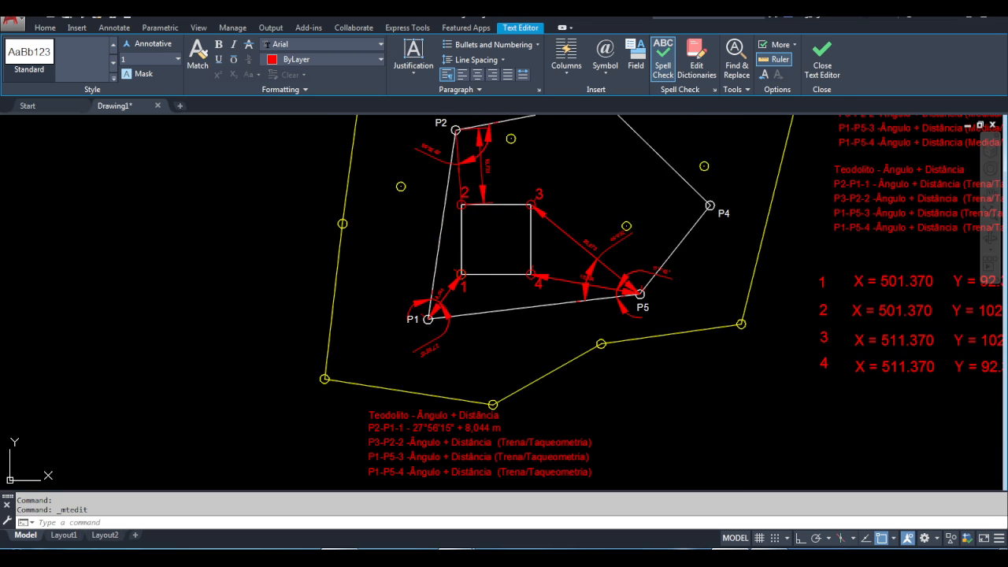
Move the copied Teodolito note up beside P2 so it overlaps the yellow boundary west of the P1-P2 line
middle_drag(397, 271, 384, 326)
text(m)
key(Return)
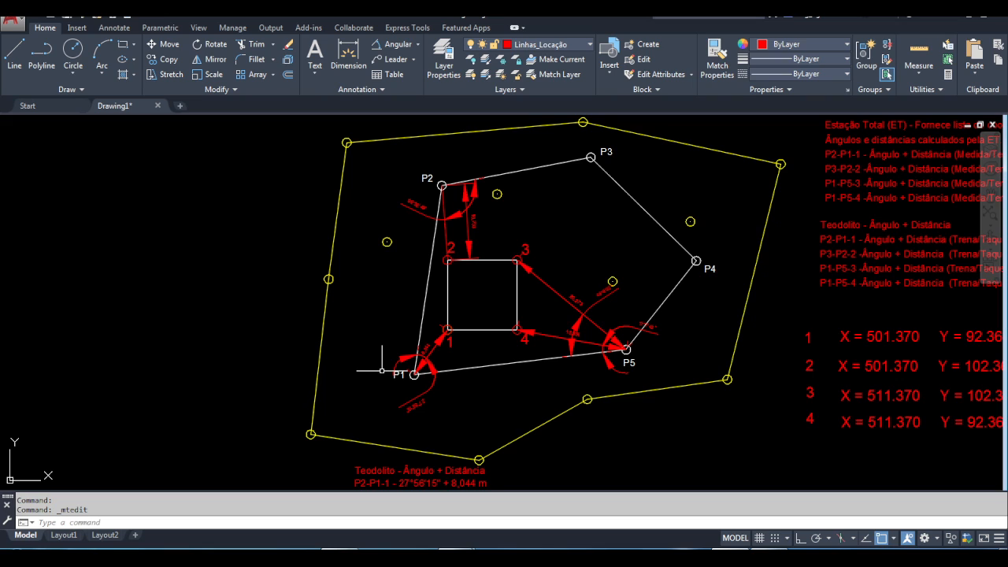
click(388, 470)
key(Return)
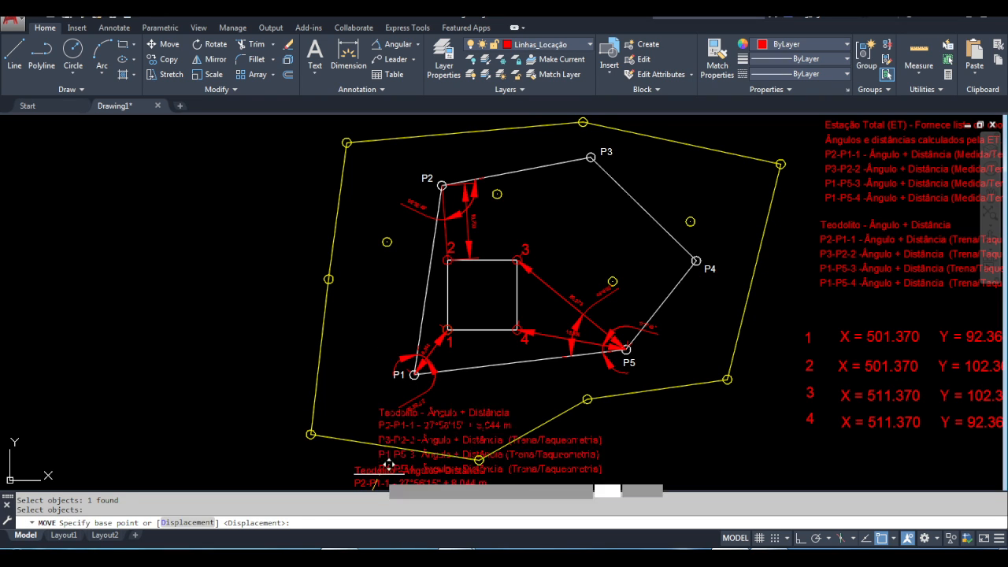
click(383, 463)
scroll(245, 293, up, 3)
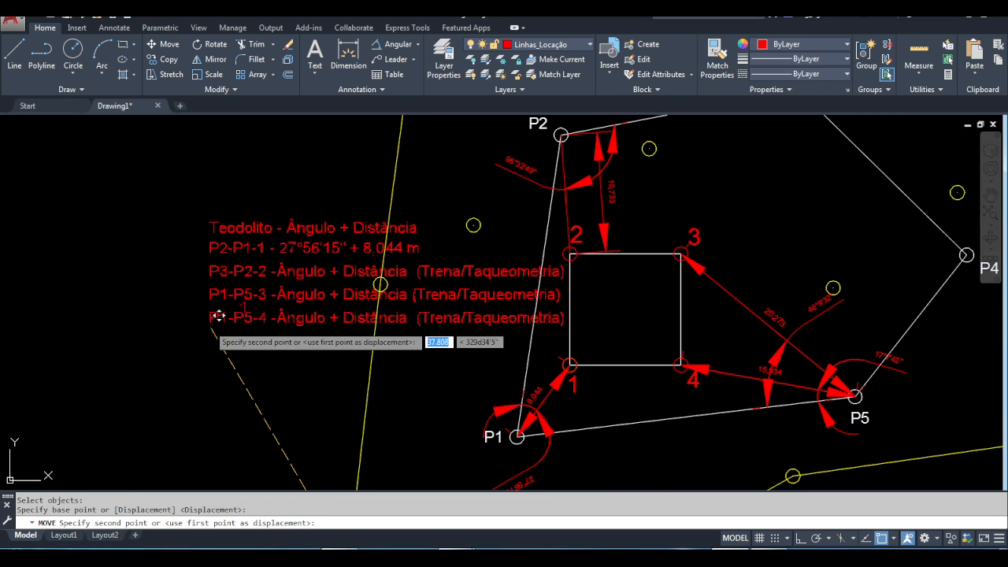
click(228, 315)
key(Escape)
scroll(230, 299, down, 2)
scroll(233, 290, up, 2)
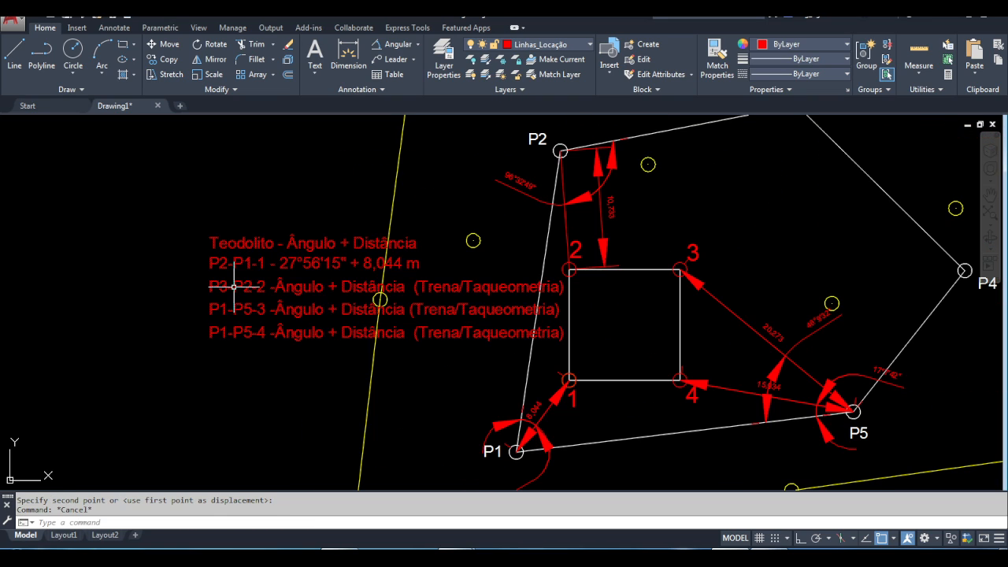
In the copied note's P3-P2-2 line, replace the word Ângulo with 96°32'49"
middle_drag(531, 122, 519, 163)
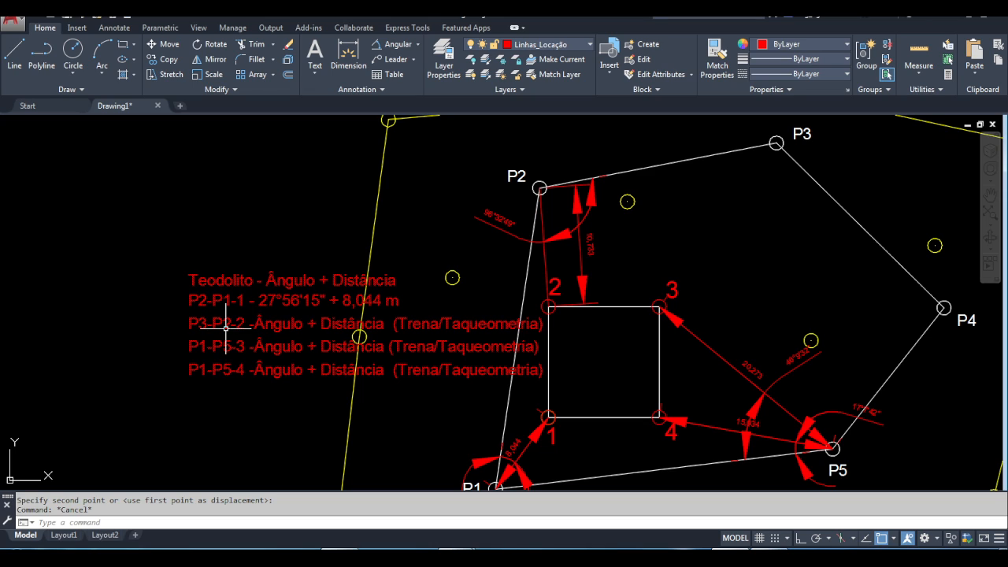
double_click(256, 323)
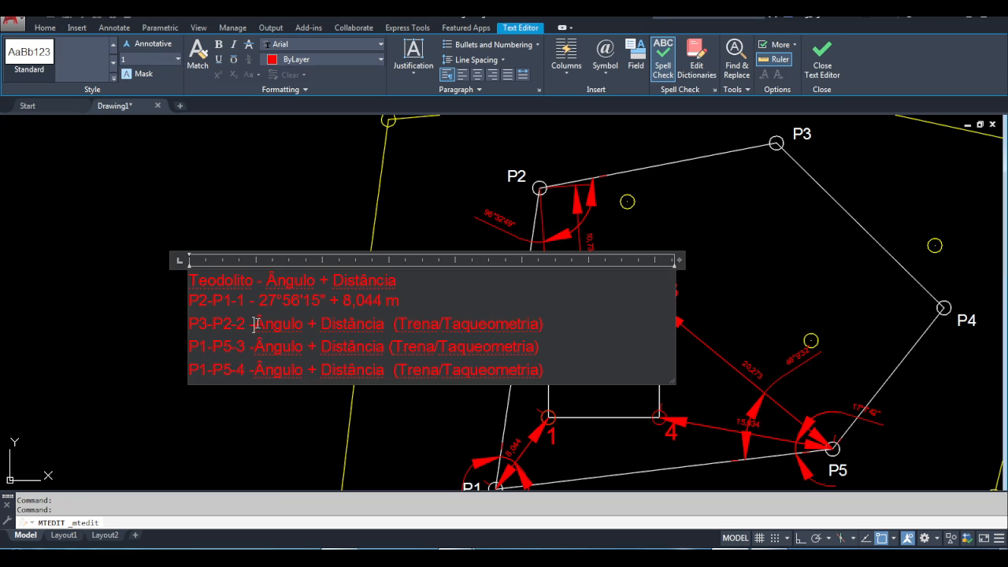
drag(256, 323, 301, 325)
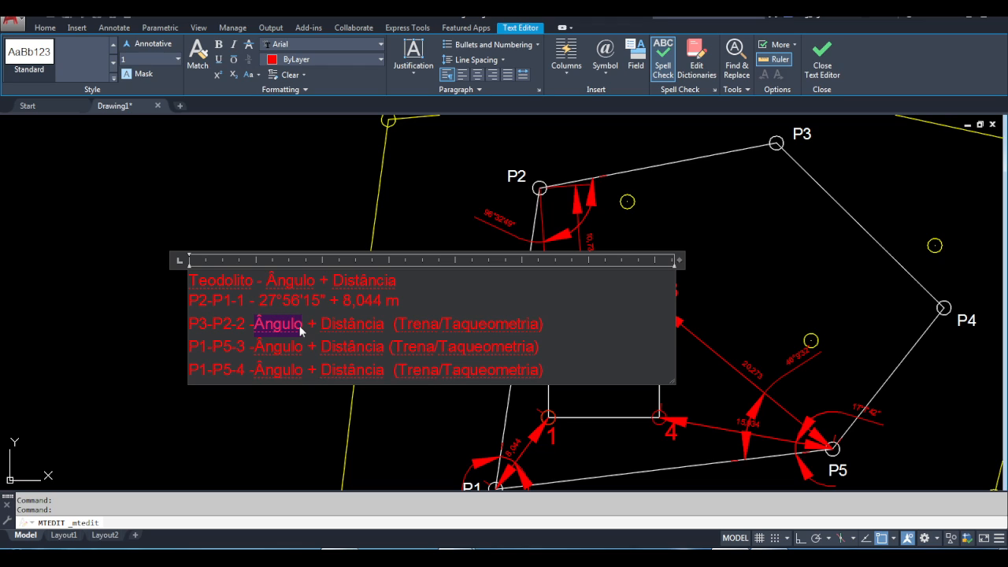
text(98)
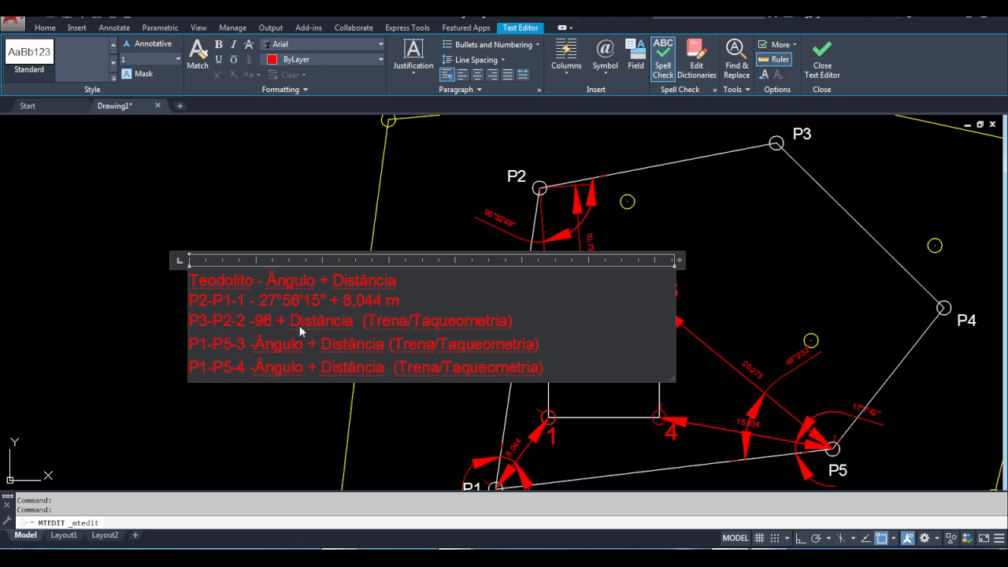
key(BackSpace)
key(BackSpace)
text(98°)
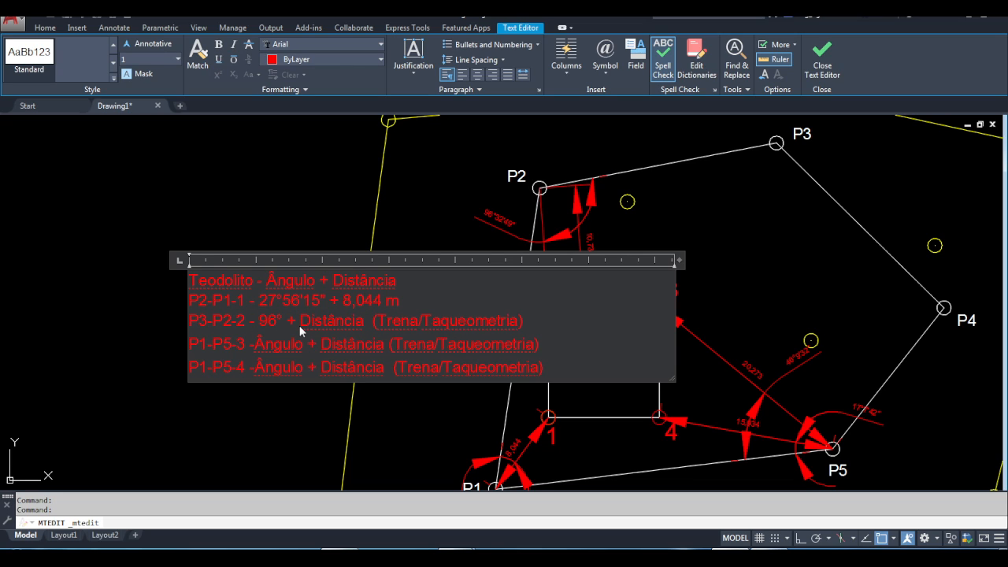
text(32'4)
text(9")
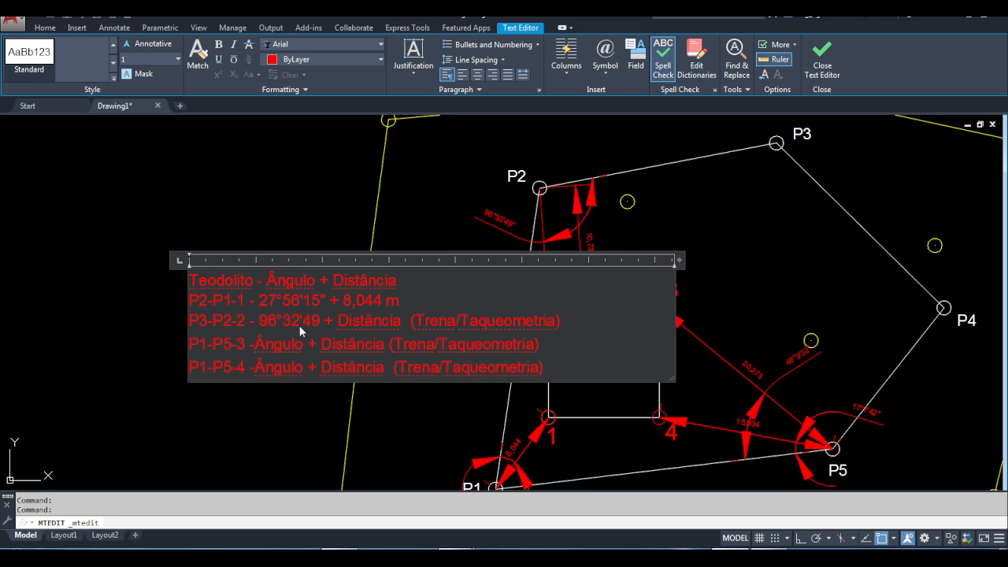
click(520, 238)
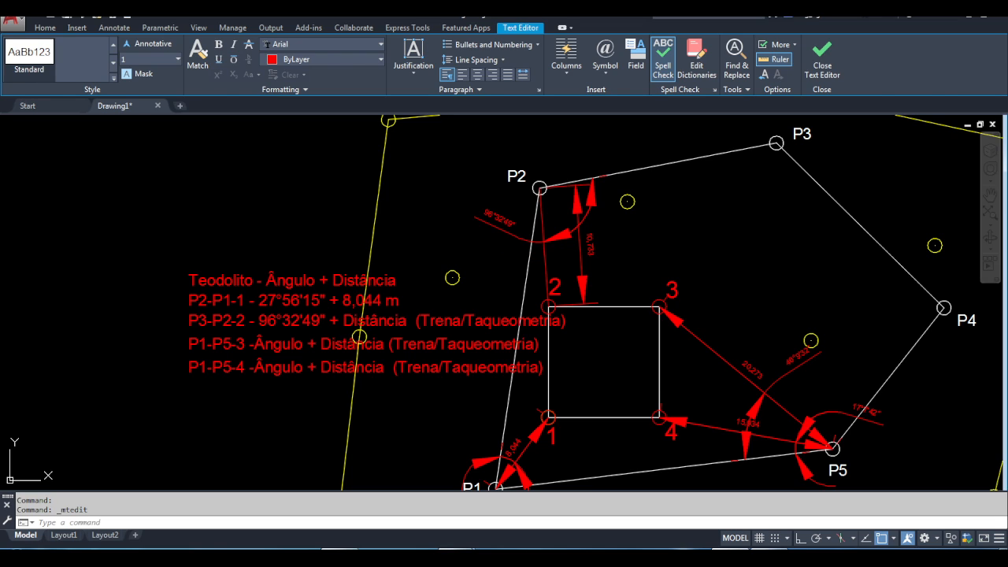
Replace the distance text in the copied note's P3-P2-2 line with 10,733 m, keeping P1-P5-3 on its own line
click(357, 318)
double_click(356, 322)
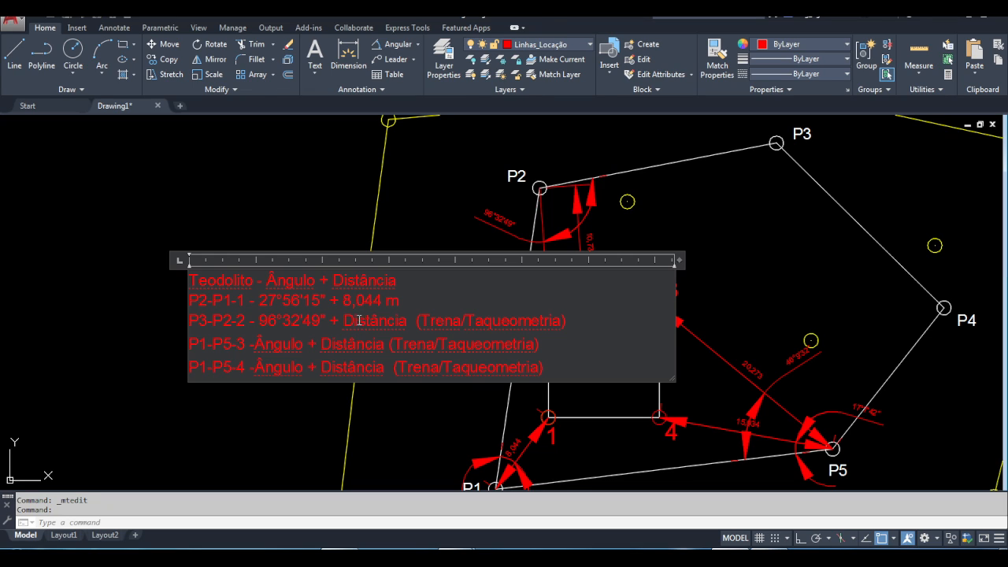
drag(343, 322, 582, 325)
text(10,733)
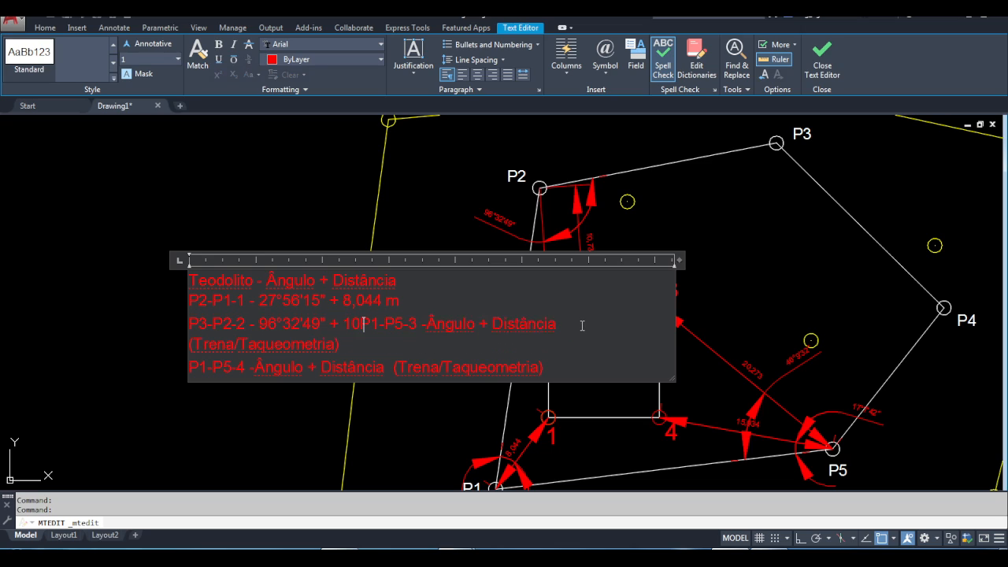
text( m)
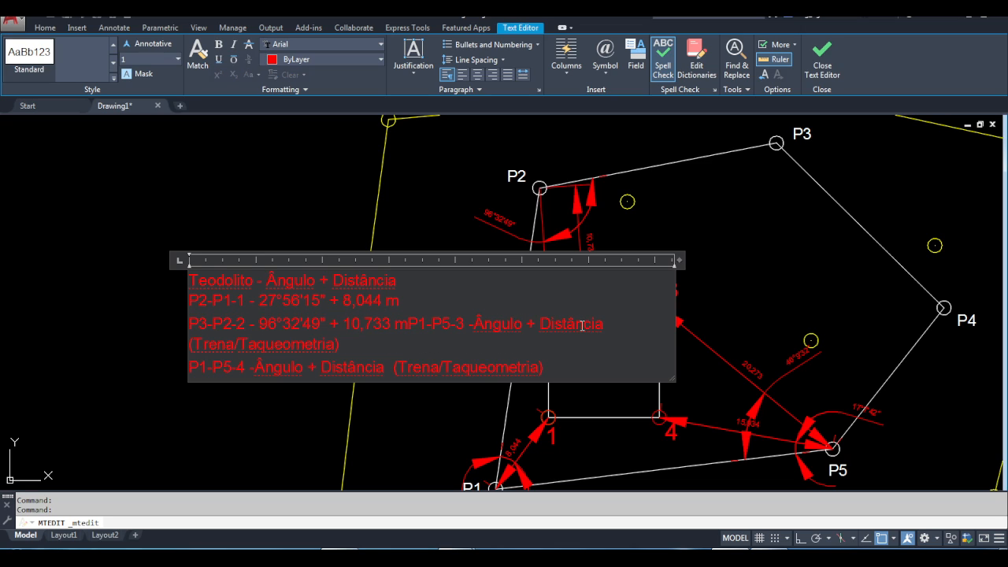
key(Return)
click(600, 216)
Move the copied Teodolito note below the P1-P5 line, over the lower yellow boundary southwest of P5
scroll(602, 216, down, 2)
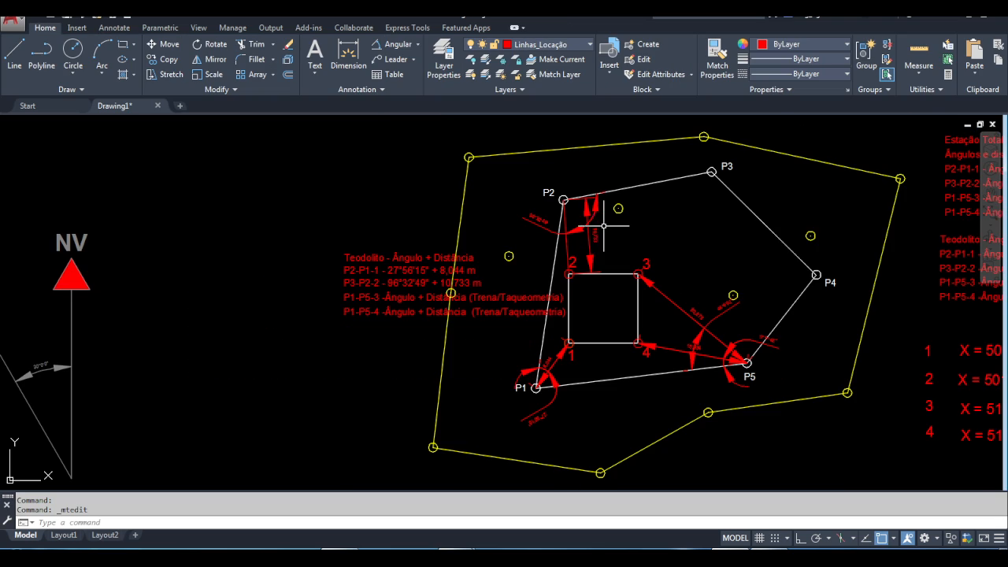
middle_drag(663, 203, 517, 231)
scroll(516, 349, up, 3)
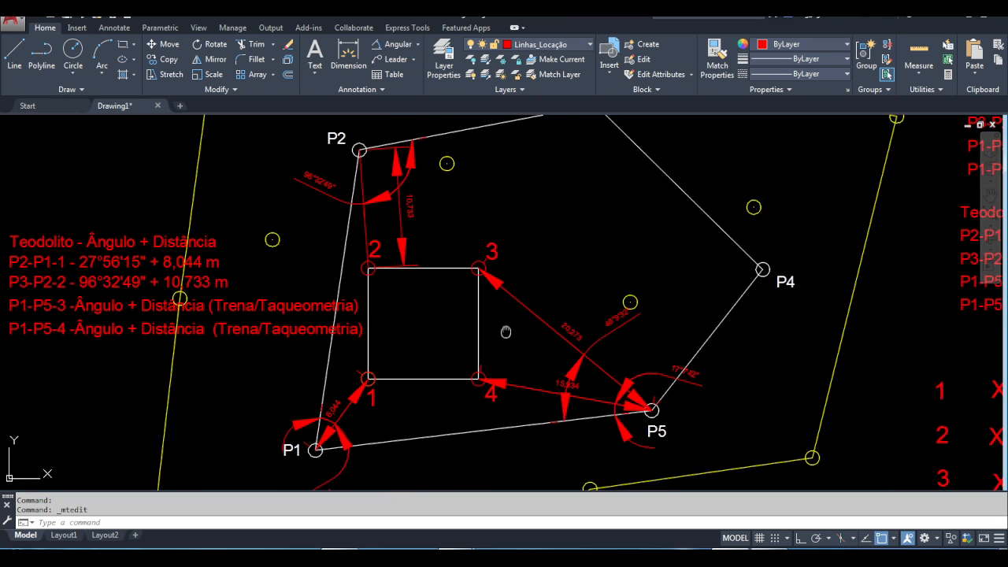
text(m)
key(Return)
click(260, 254)
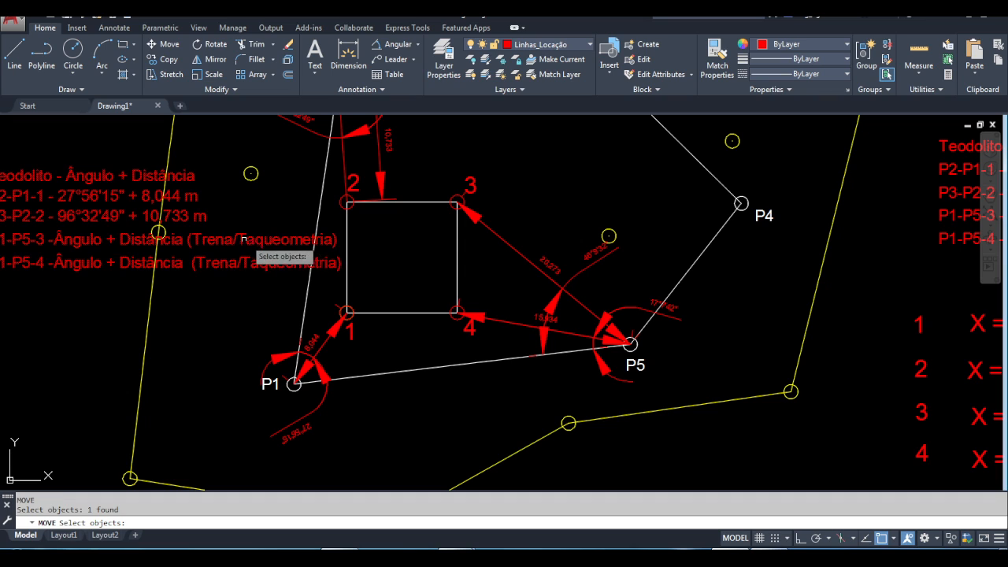
key(Return)
click(225, 243)
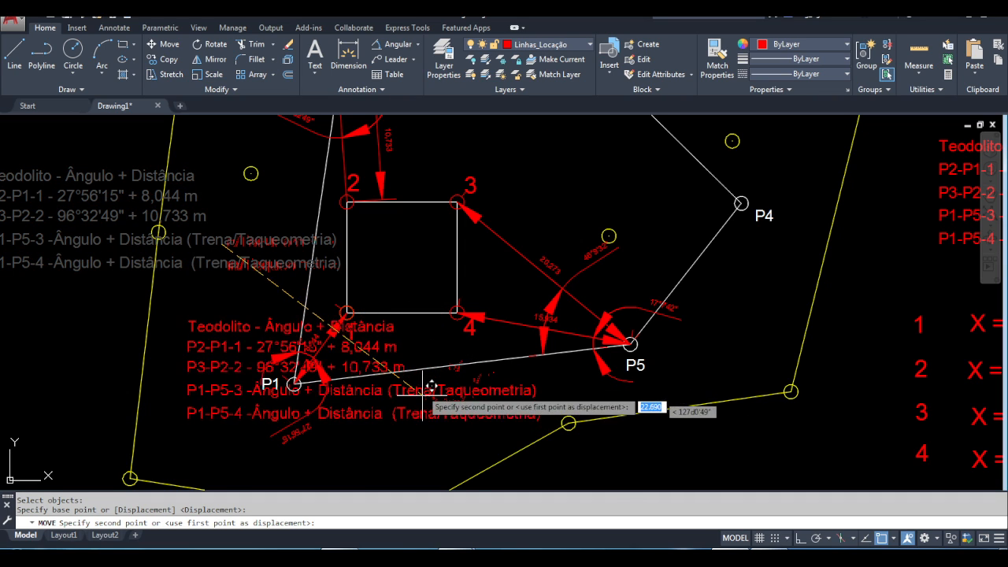
mouse_move(423, 383)
middle_down()
mouse_move(425, 316)
mouse_move(379, 299)
middle_up()
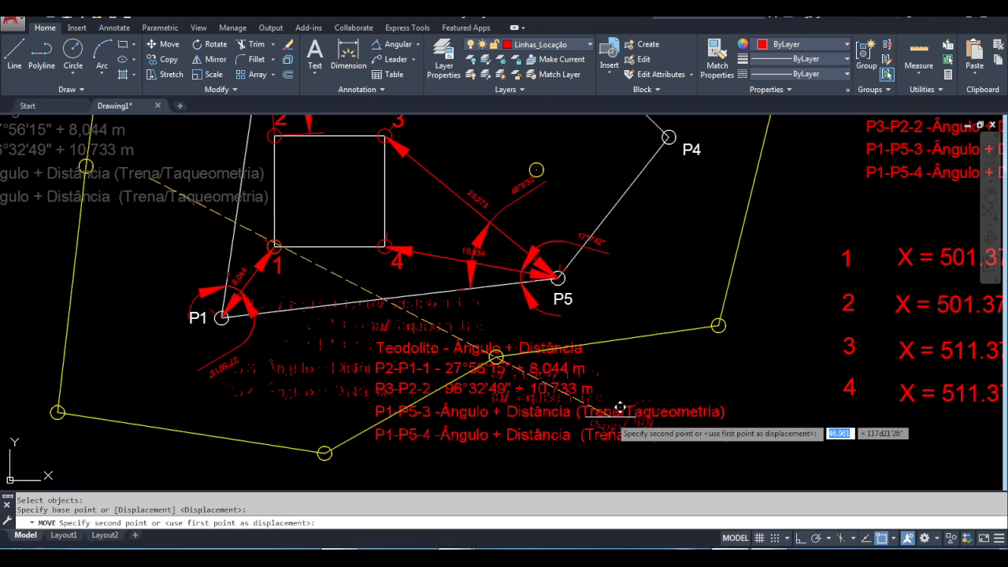
click(618, 408)
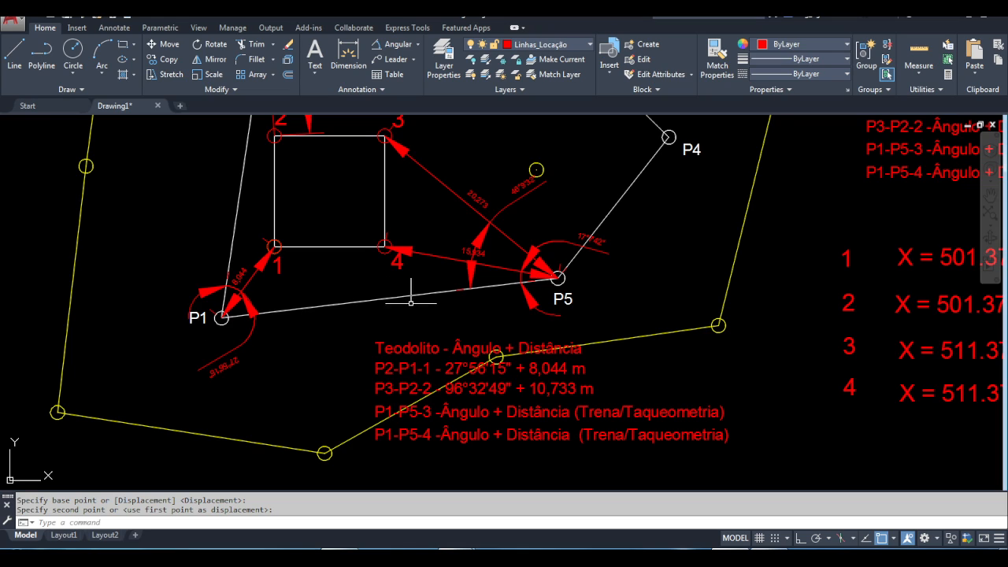
In the copied note's P1-P5-3 line, replace the word Ângulo with 46°09'32"
double_click(458, 412)
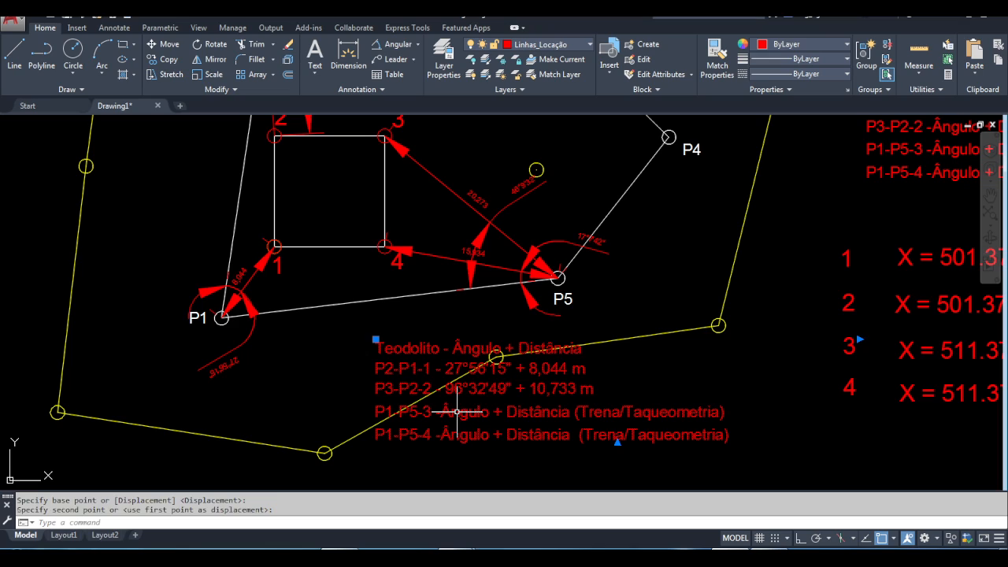
drag(441, 414, 490, 417)
text(46)
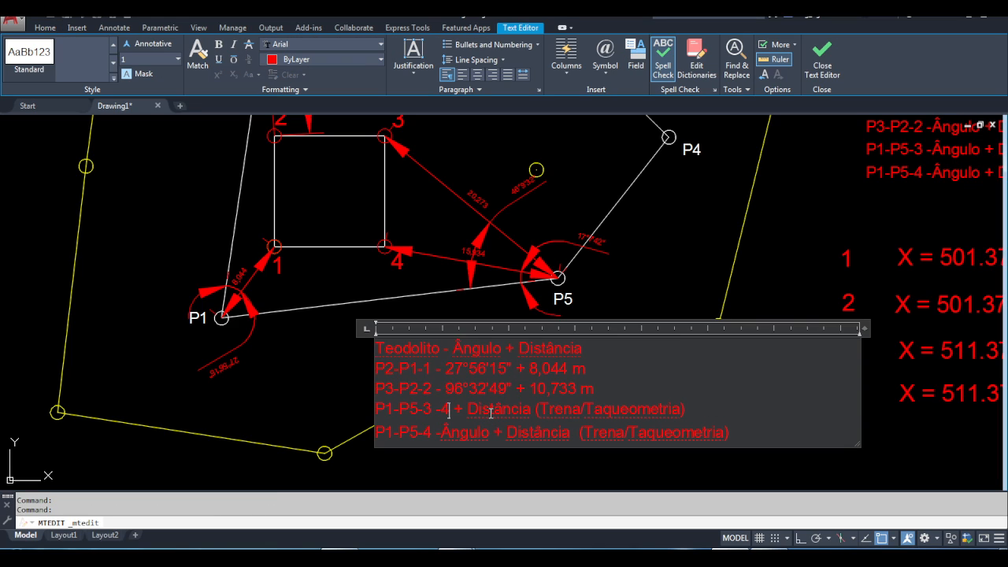
text(')
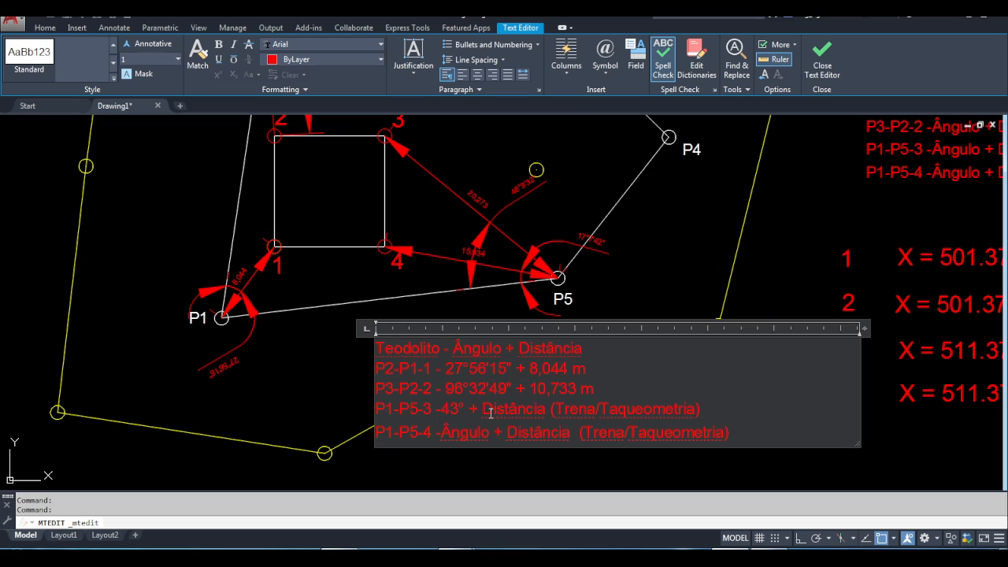
key(BackSpace)
text(')
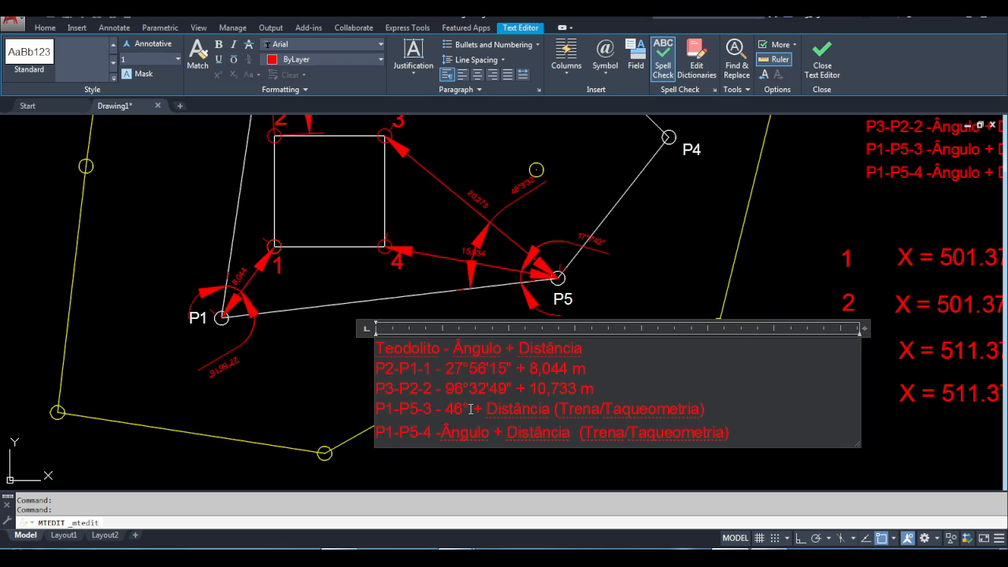
text( ')
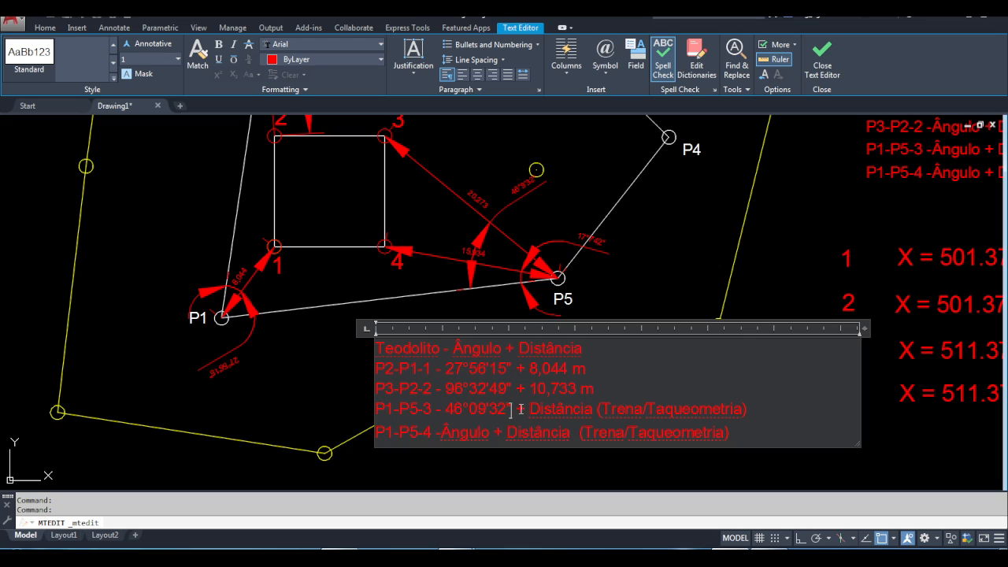
Replace the distance text in the P1-P5-3 line with 20,273 m, keeping P1-P5-4 on its own line
drag(530, 411, 756, 413)
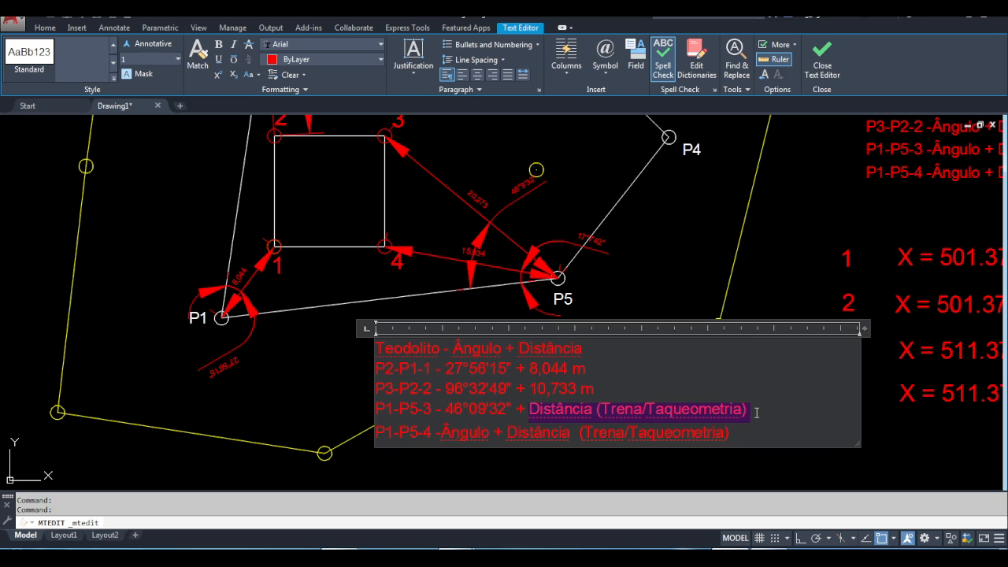
text(20)
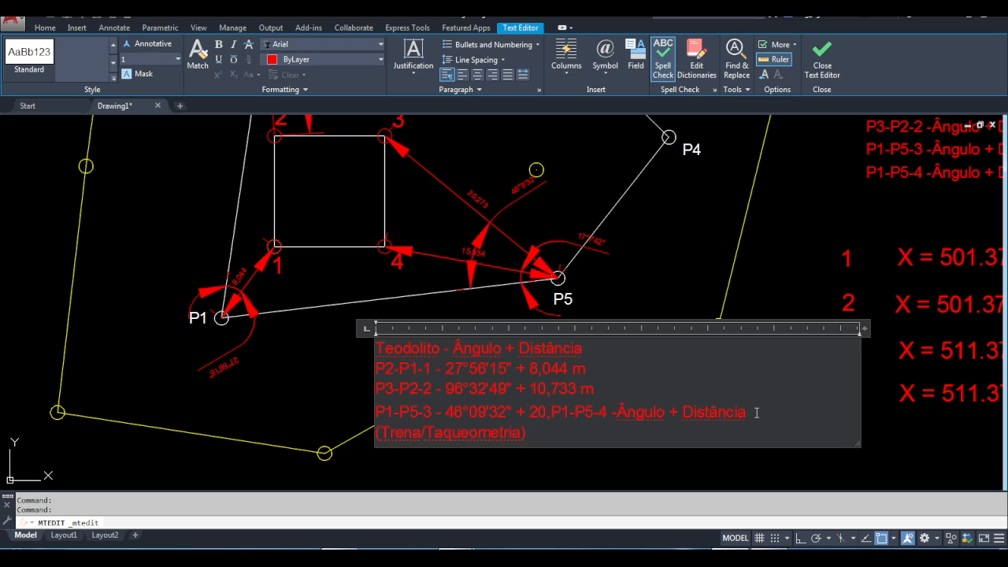
text(,273)
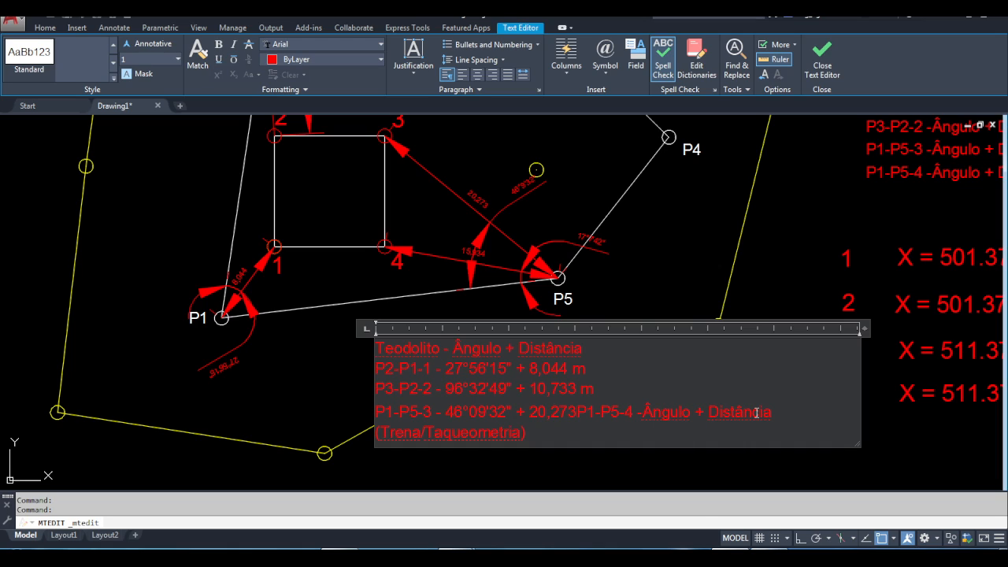
text( m)
key(Return)
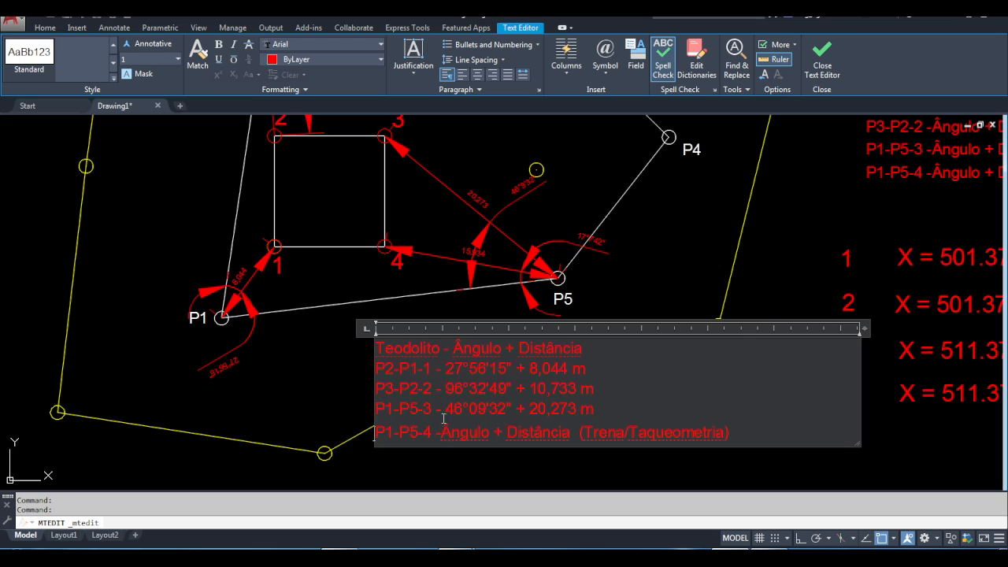
In the copied note's P1-P5-4 line, replace the word Ângulo with 17°07'42"
drag(441, 433, 490, 433)
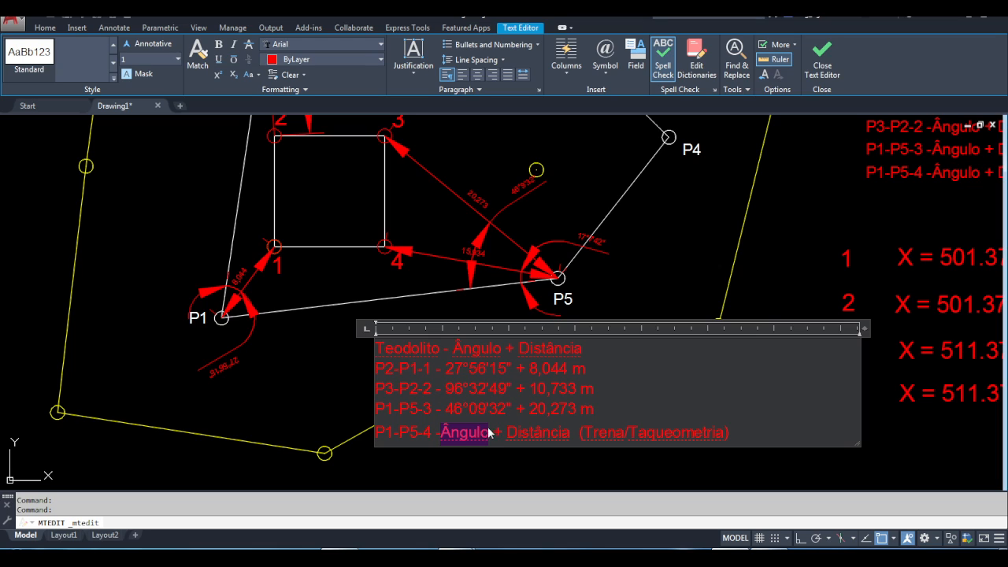
text(17°)
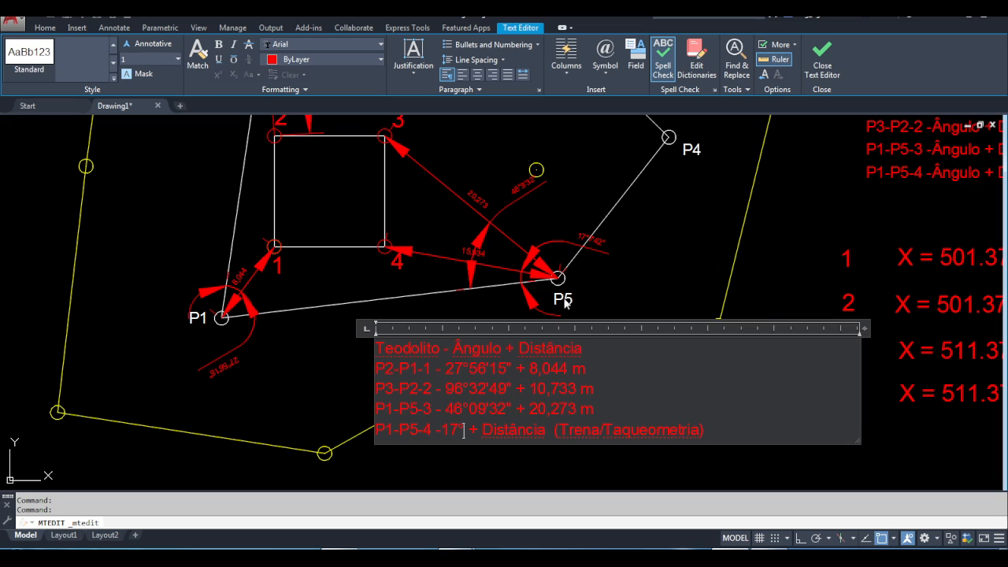
text(07)
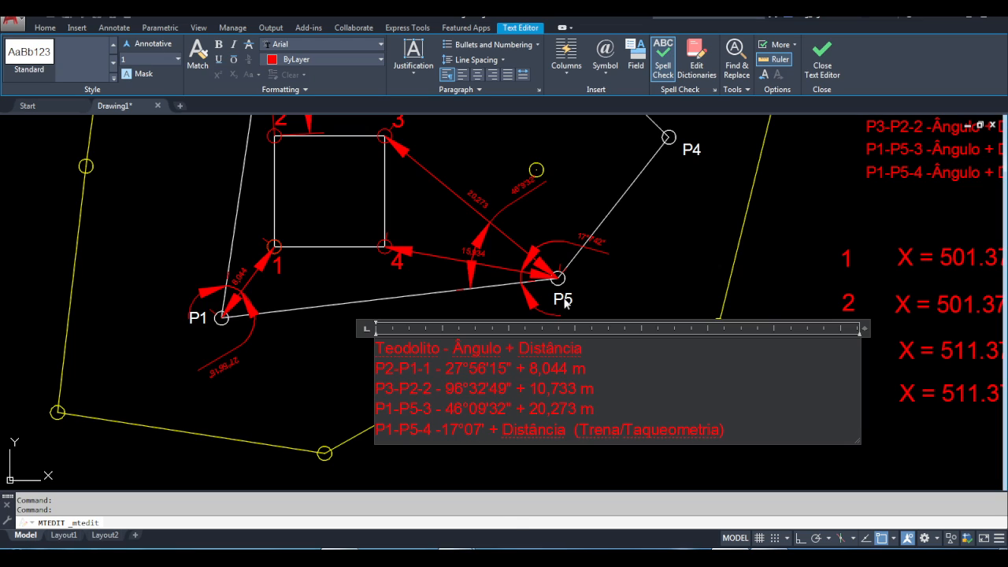
text(42)
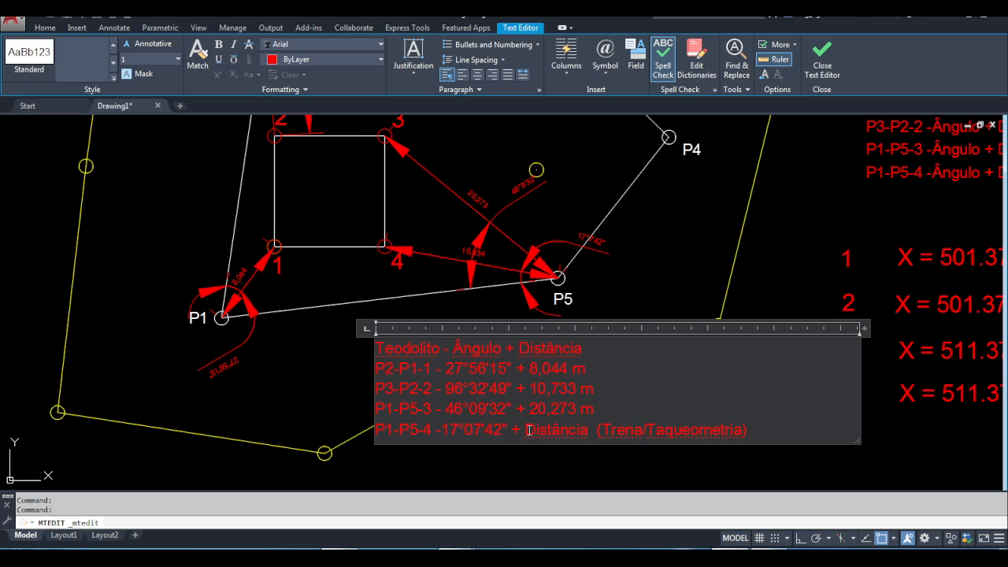
Replace the distance text in the P1-P5-4 line with 15,934 m and finish editing the note
drag(529, 430, 761, 438)
text(15,934)
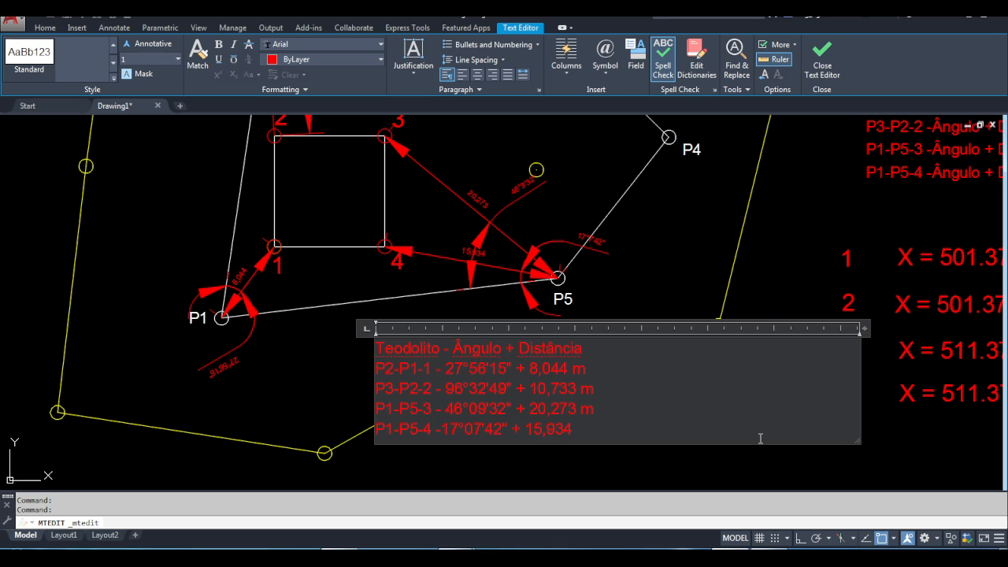
click(670, 447)
text(m)
key(Return)
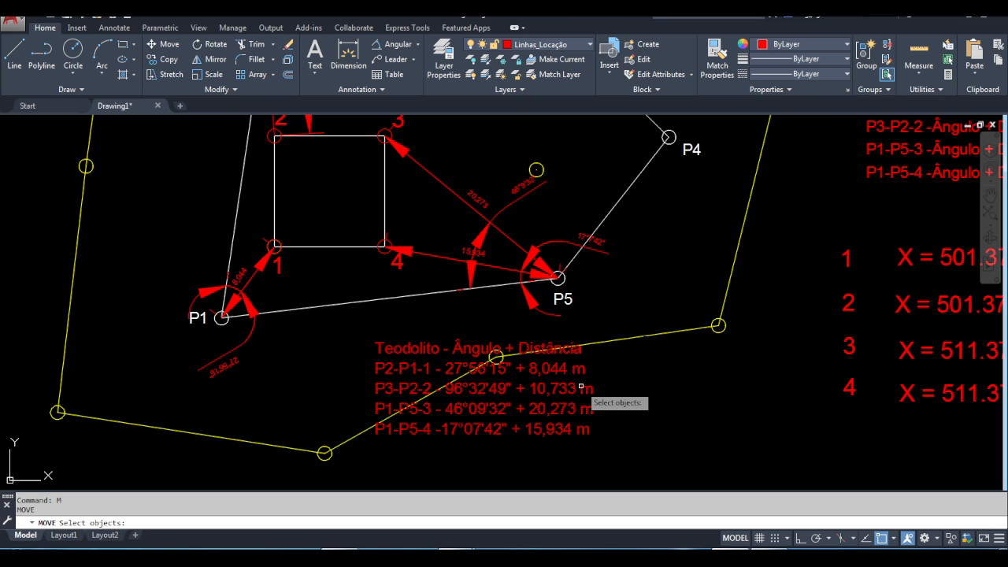
click(579, 387)
key(Return)
click(562, 389)
scroll(741, 323, down, 2)
middle_drag(741, 324, 494, 384)
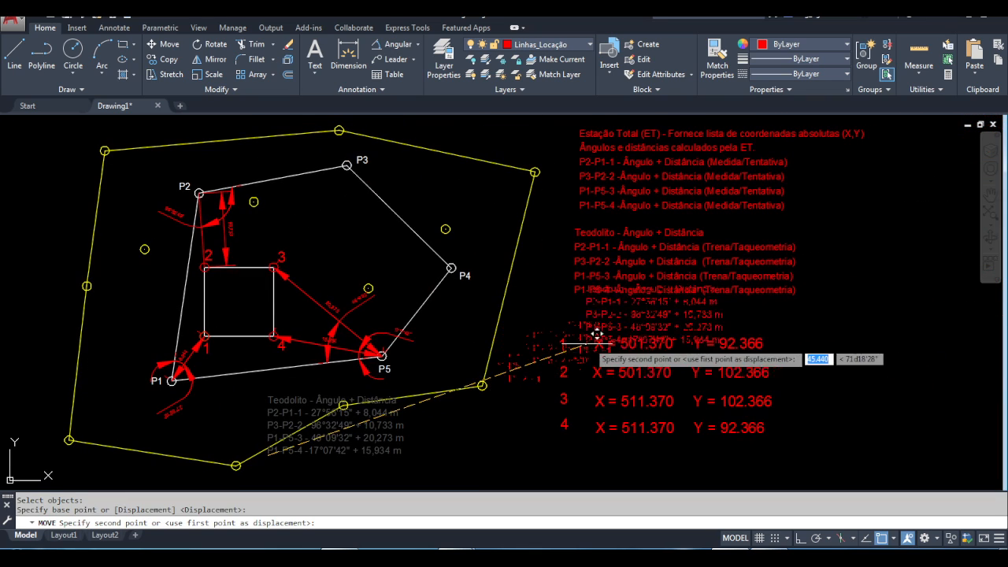
key(Escape)
key(Escape)
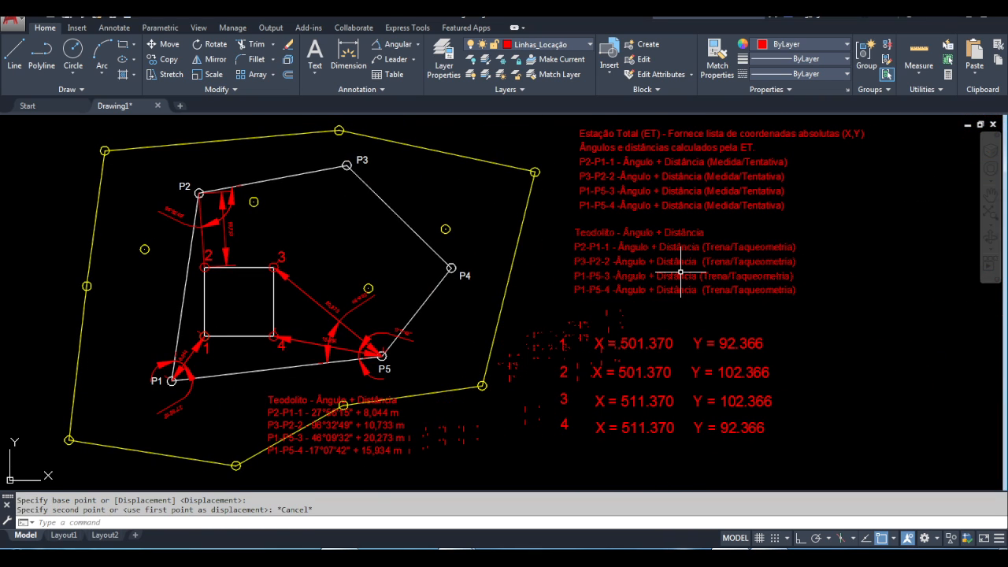
Erase the original Teodolito note and move the filled-in copy into its place below the Estação Total note
click(681, 268)
key(Delete)
text(m)
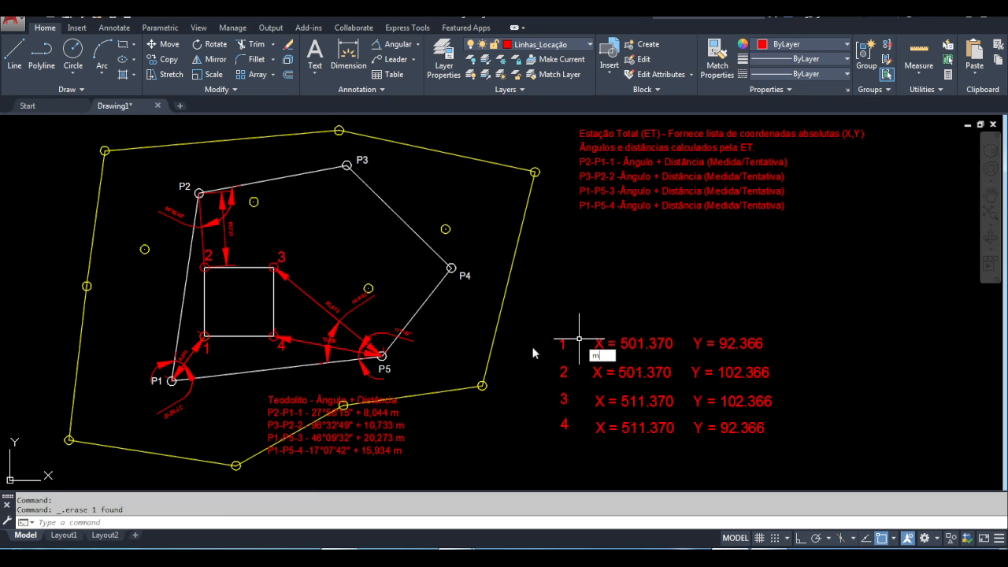
key(Return)
click(403, 439)
key(Return)
click(270, 454)
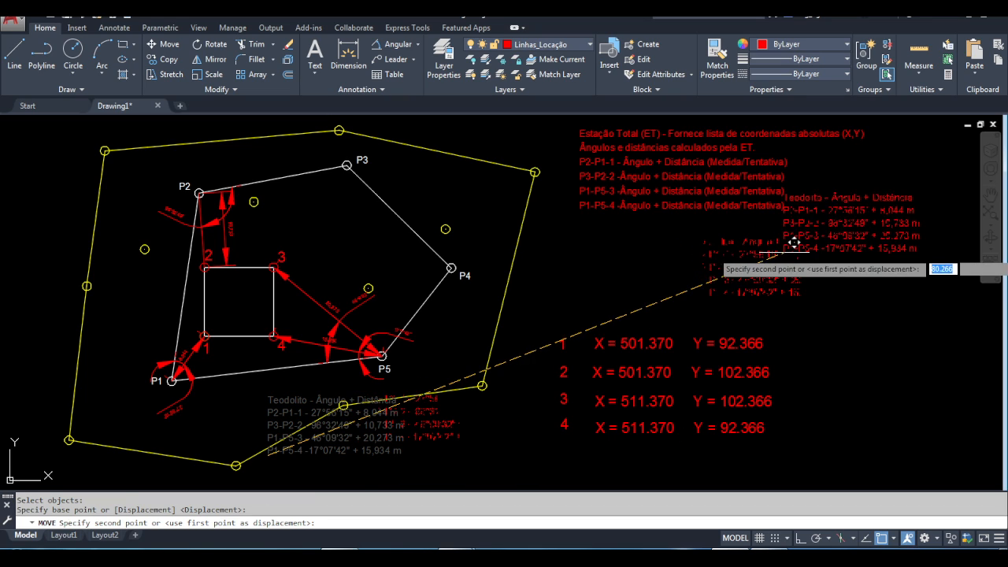
click(588, 292)
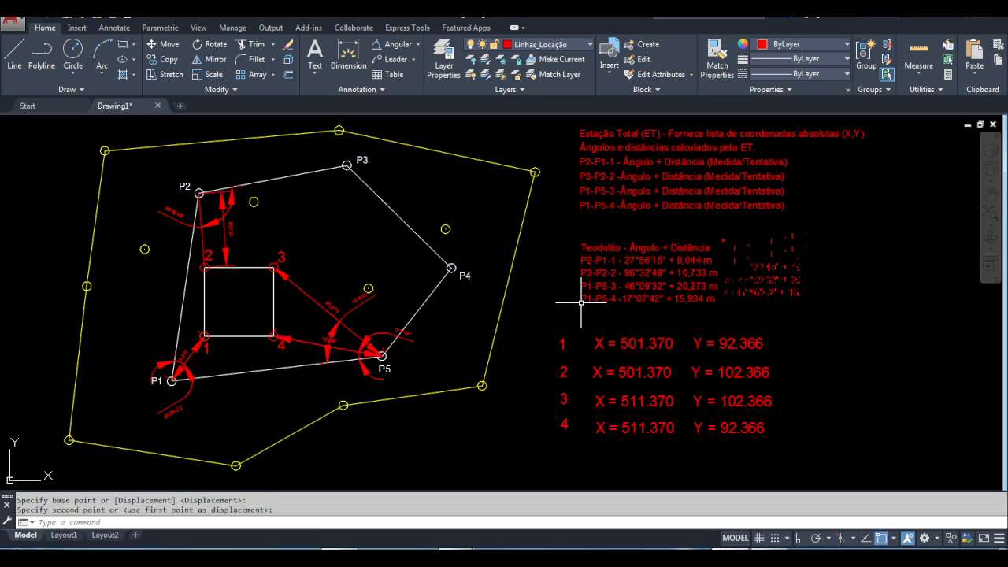
key(Escape)
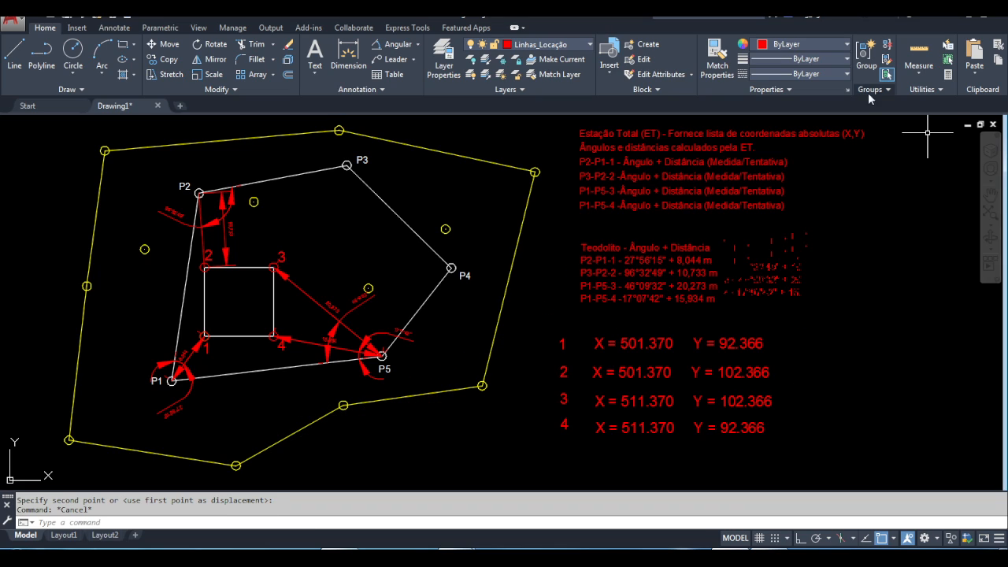
Regenerate the drawing to clear the leftover display fragments
text(regen)
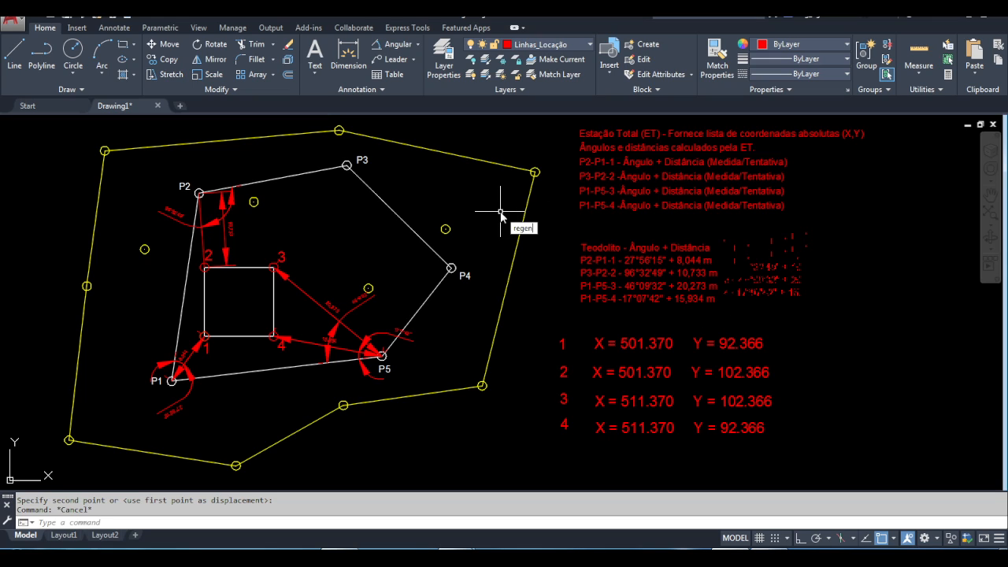
key(Return)
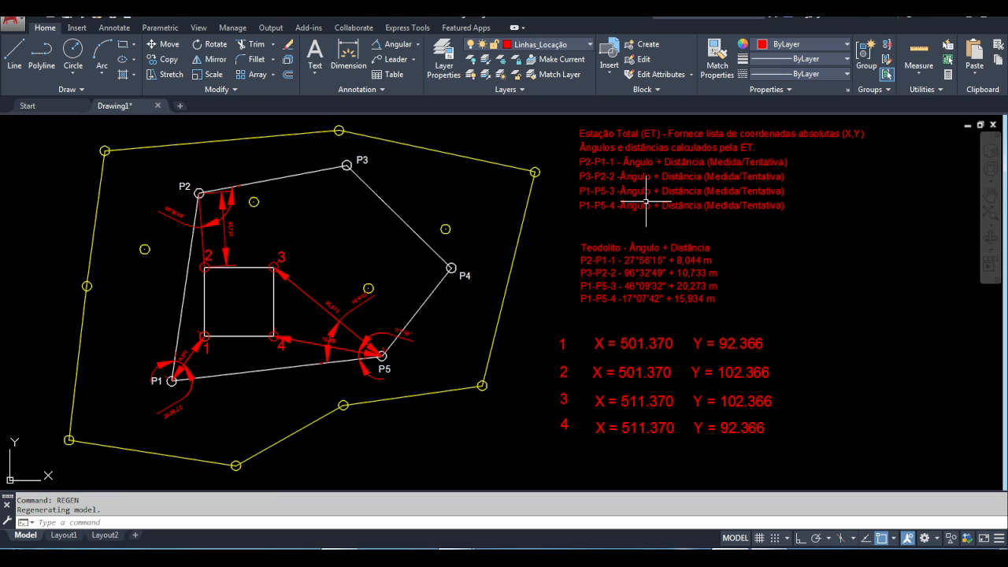
Make the note's title line "Teodolito - Ângulo + Distância" bold and colour it yellow (248,215,49)
click(591, 249)
double_click(718, 246)
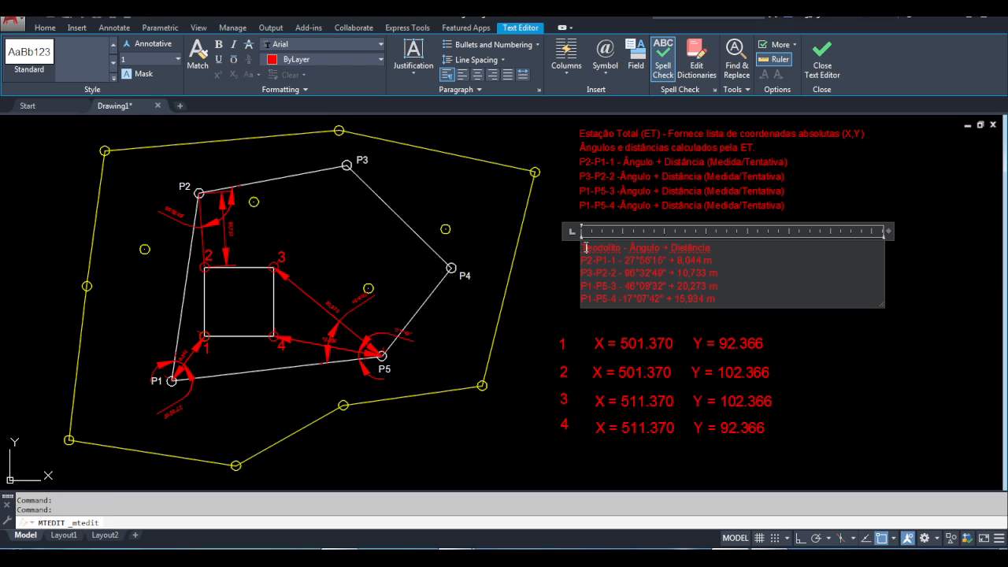
mouse_move(581, 247)
mouse_down()
mouse_move(713, 248)
mouse_move(583, 243)
mouse_up()
click(718, 246)
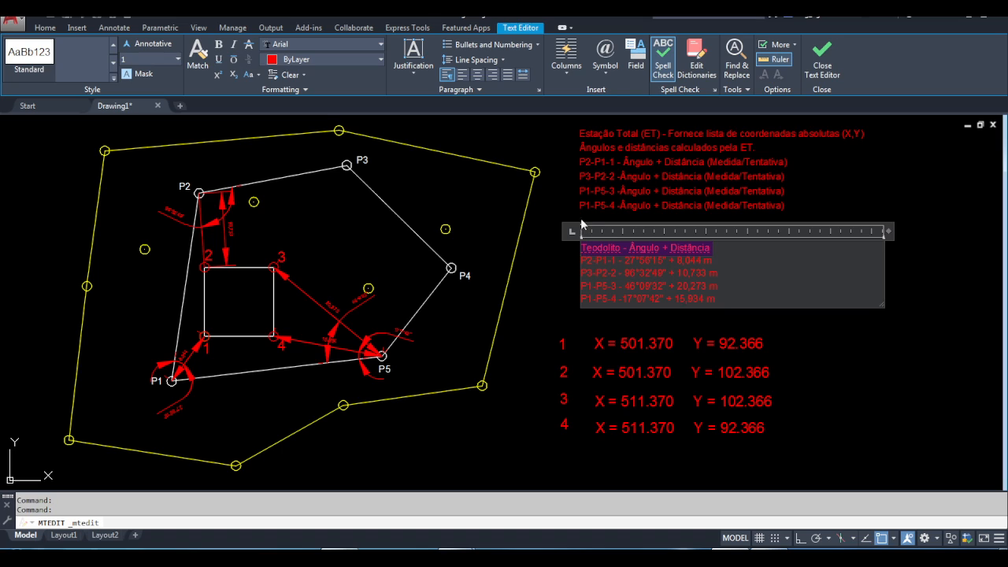
click(382, 59)
click(281, 107)
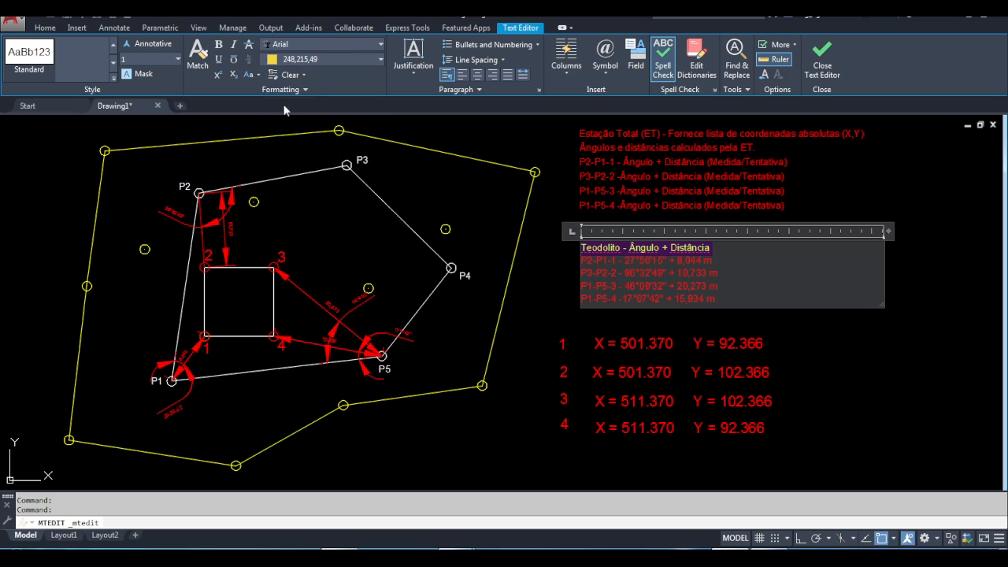
click(777, 318)
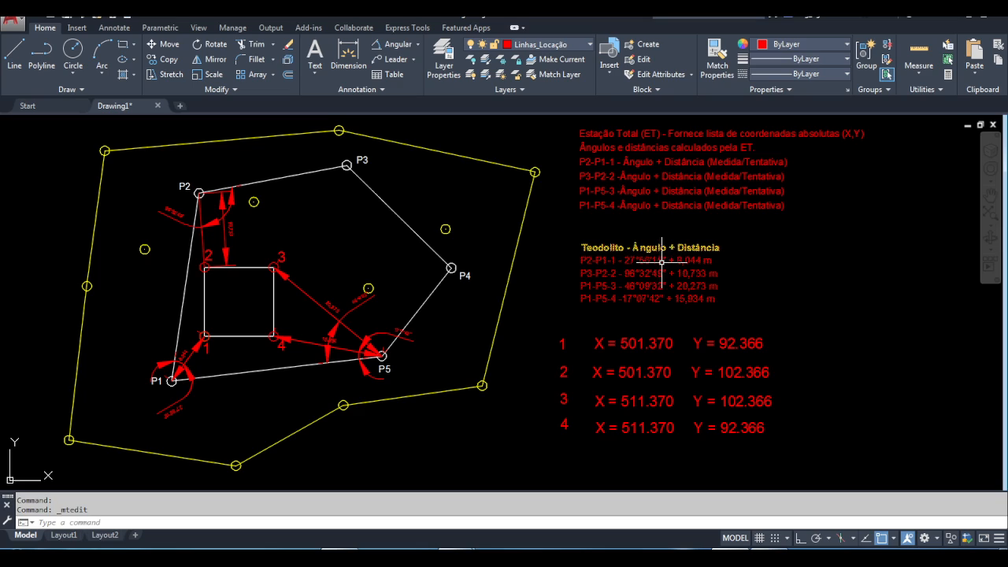
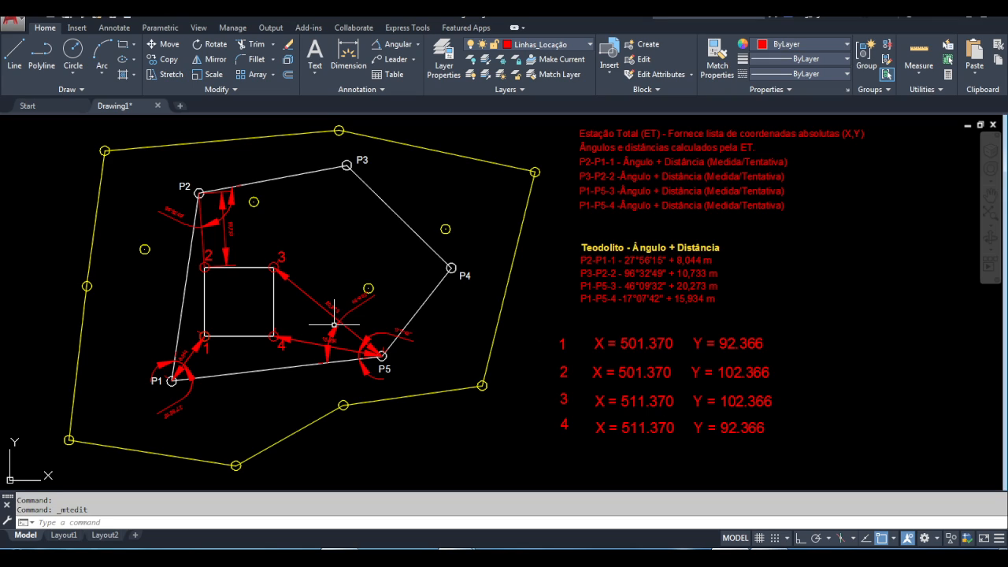
Erase the numbered X/Y coordinate texts of points 1 to 4 below the theodolite note
click(808, 437)
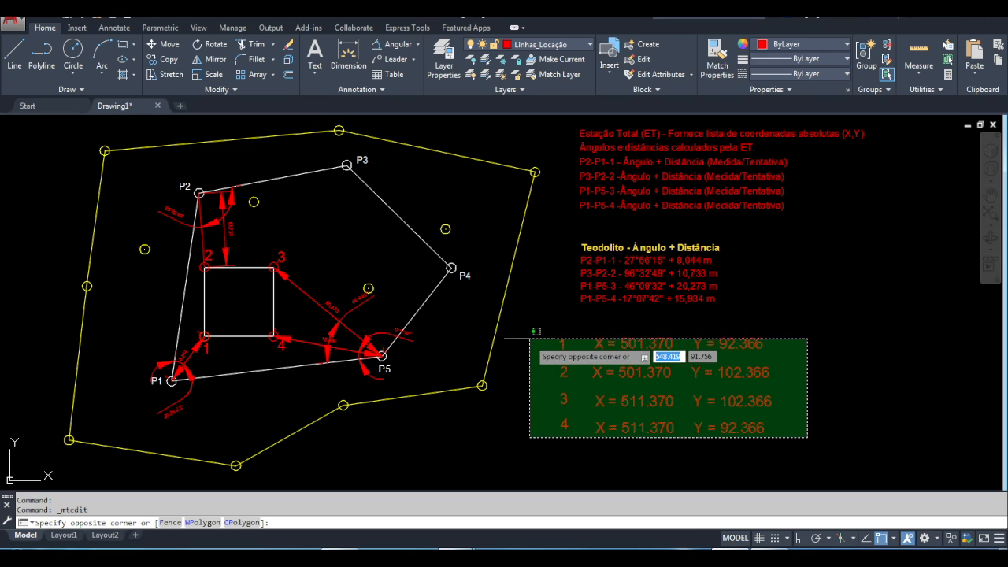
click(536, 332)
key(Delete)
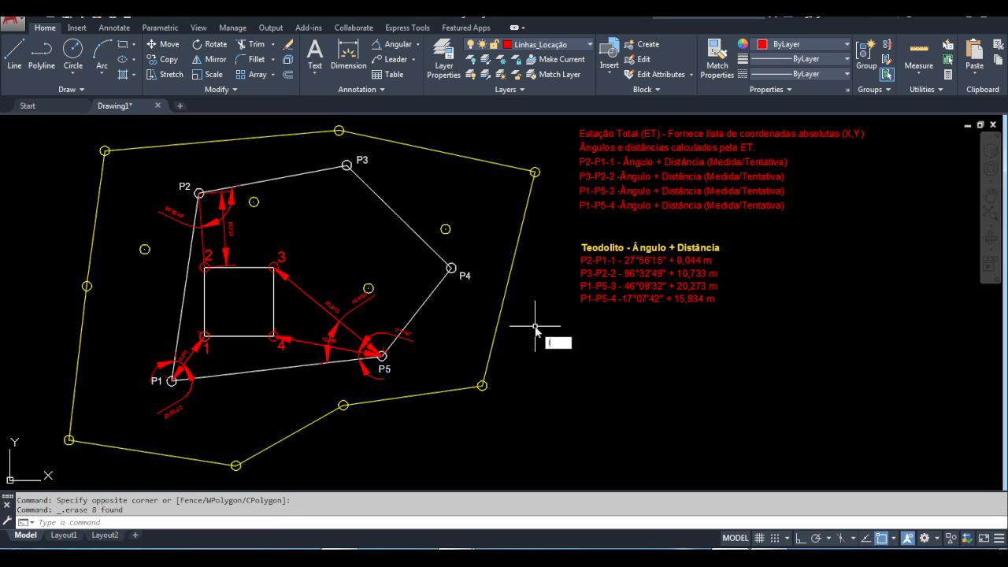
List the properties of the square polyline 1-2-3-4 and paste its vertex coordinates as text below the theodolite note
key(Return)
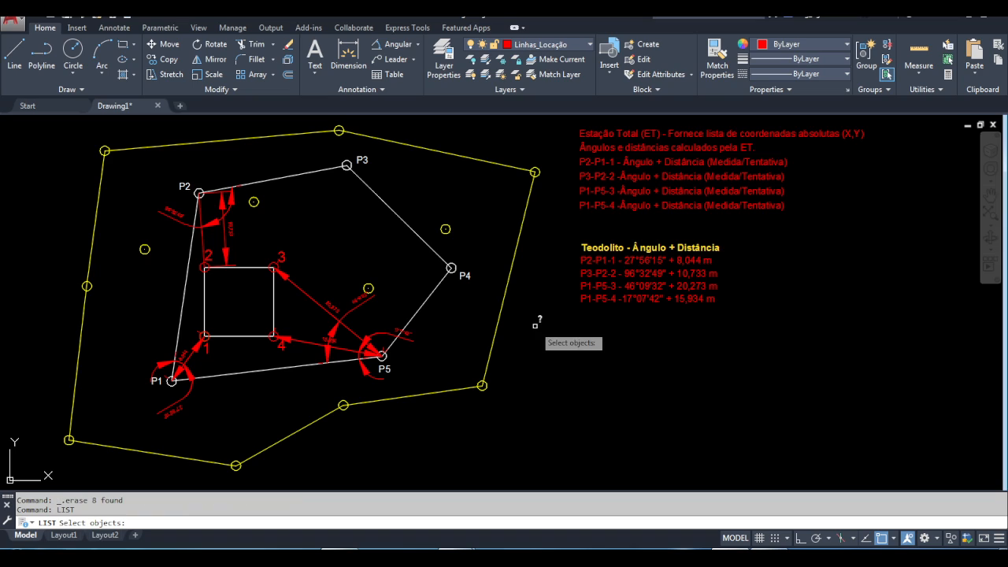
click(204, 305)
key(Return)
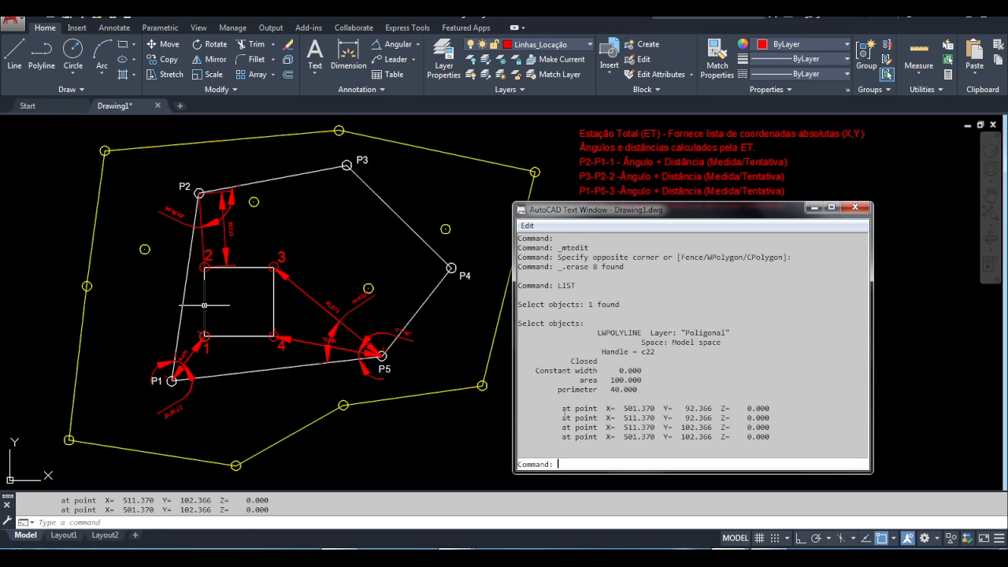
drag(562, 417, 504, 408)
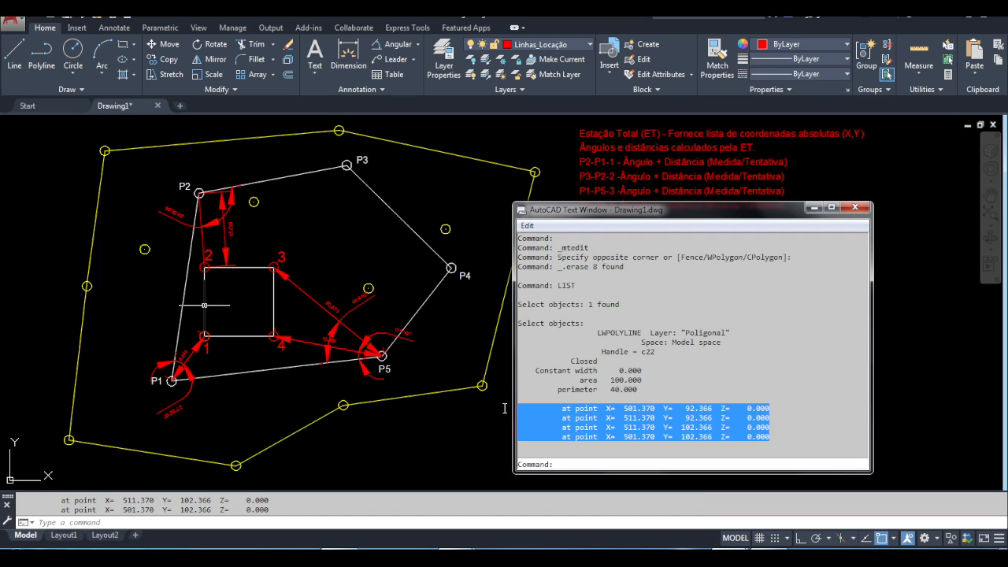
click(855, 208)
key(ctrl+v)
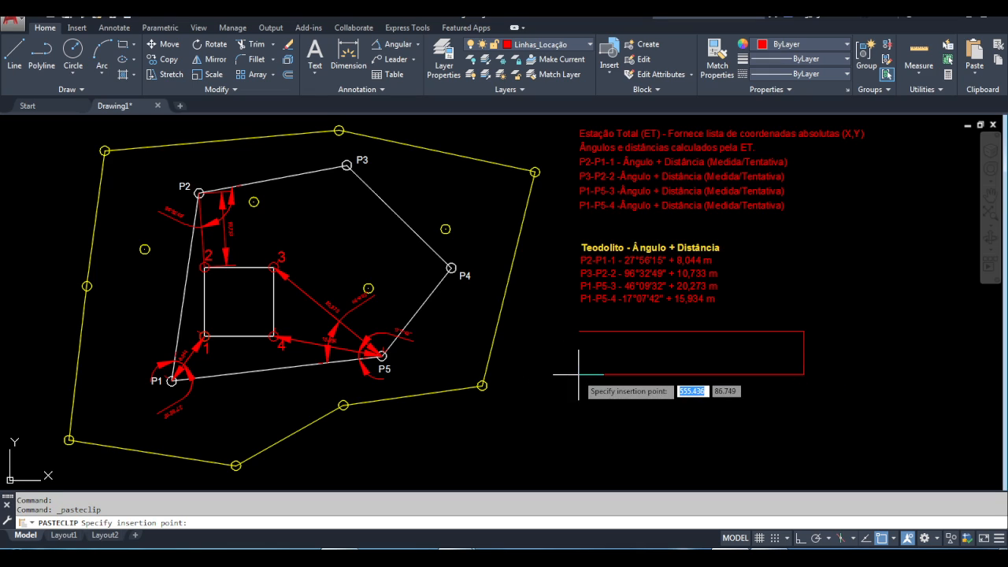
click(609, 375)
key(Escape)
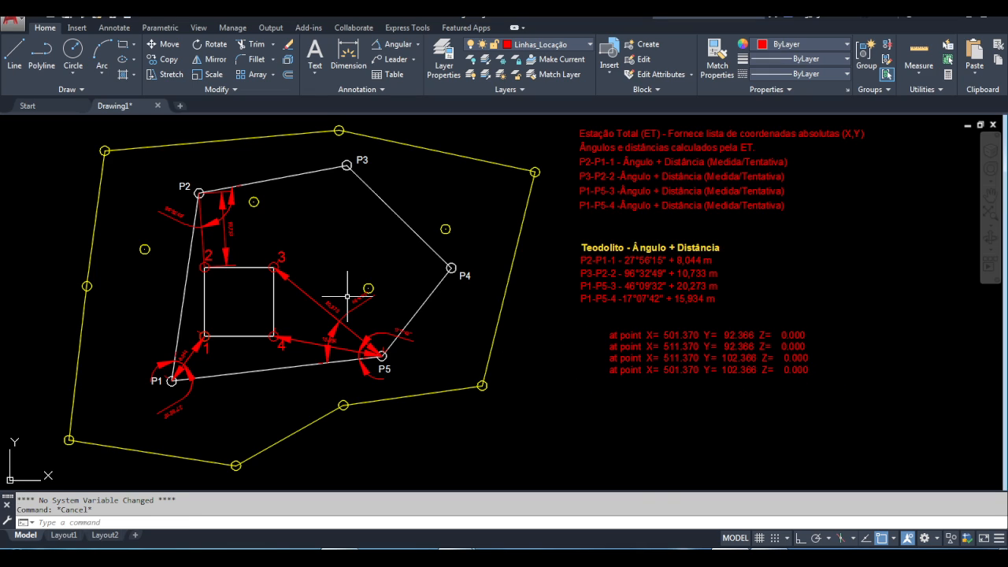
List the properties of the P1–P5 traverse polyline and paste its vertex coordinates as text below the square's coordinates
text(l)
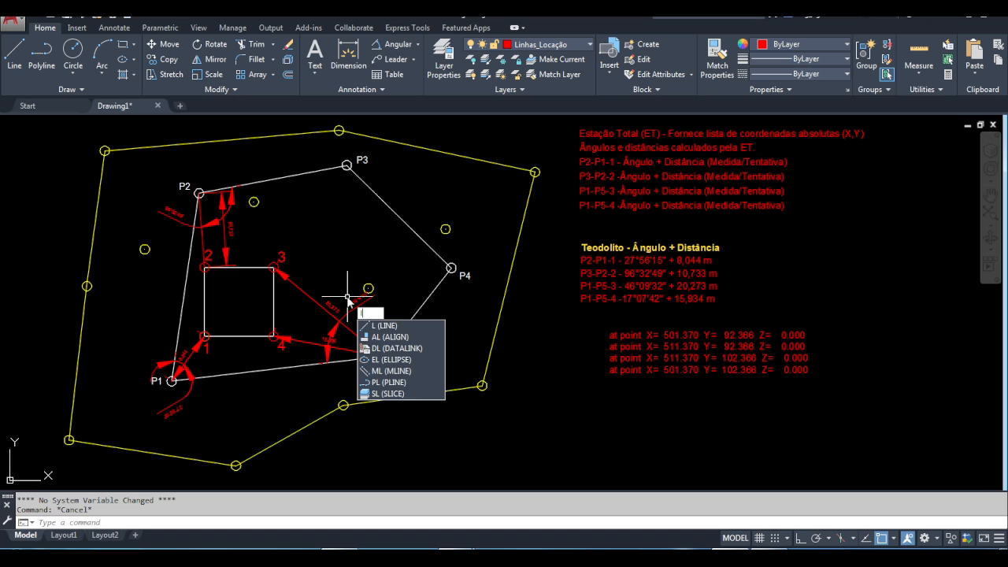
text(ist)
key(Return)
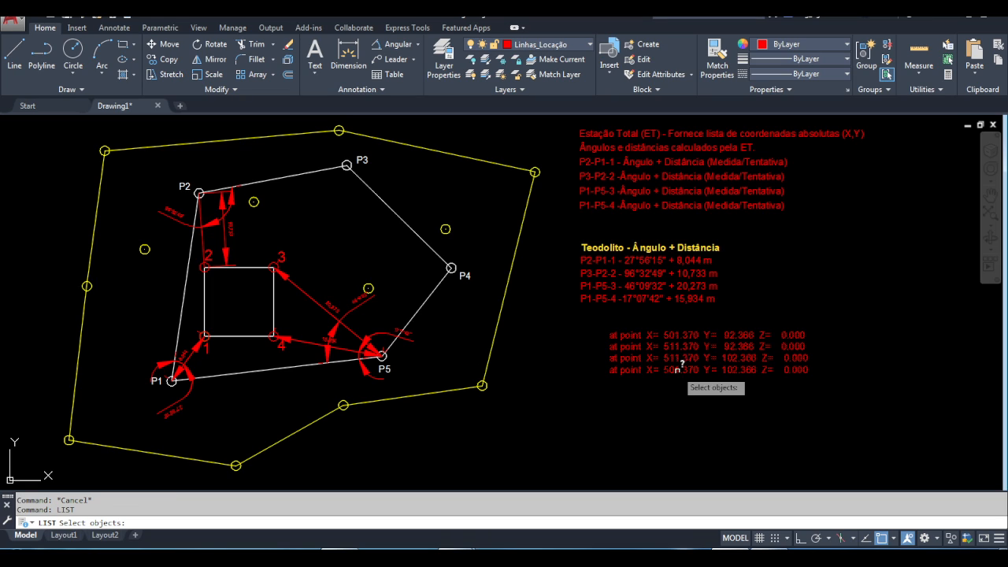
click(409, 228)
key(Return)
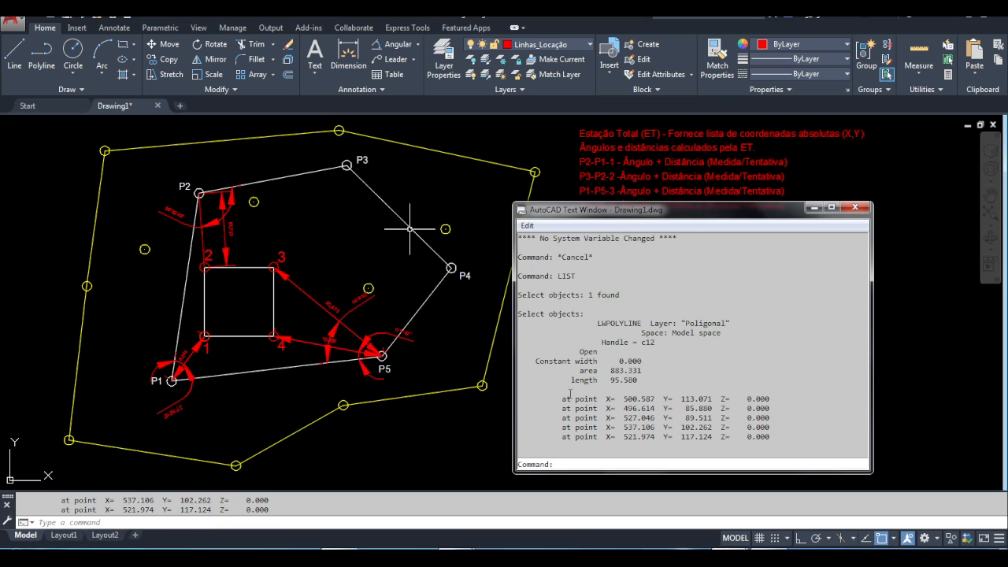
drag(564, 398, 853, 440)
key(ctrl+c)
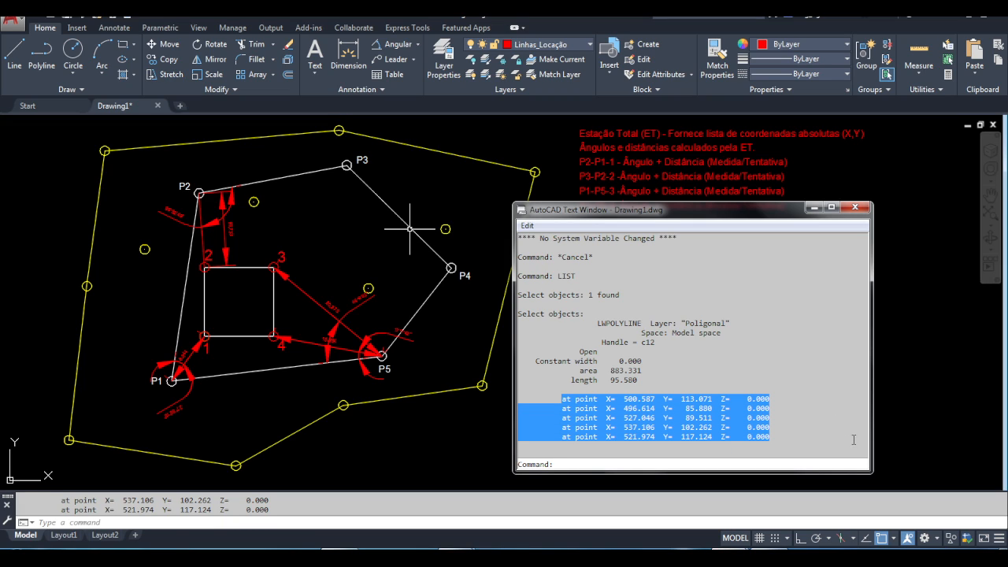
click(855, 208)
key(ctrl+v)
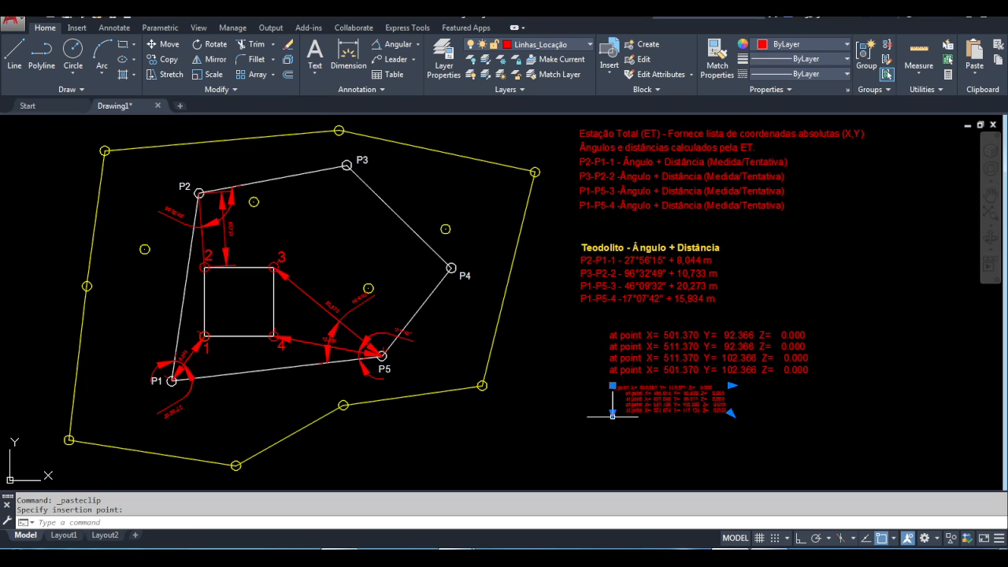
click(613, 413)
key(Escape)
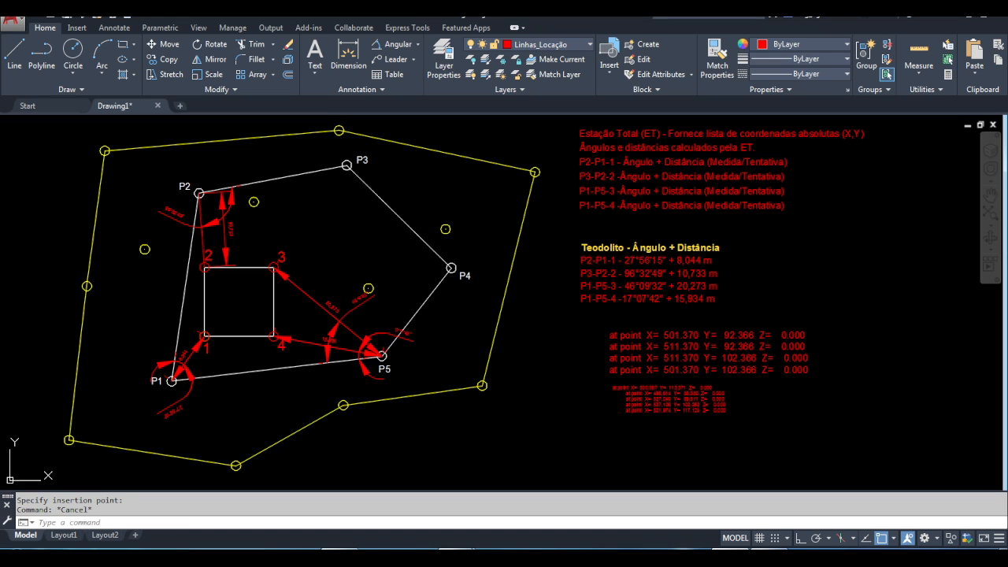
Widen the text box of the pasted traverse coordinates and try to set their text height to 0.8
double_click(670, 400)
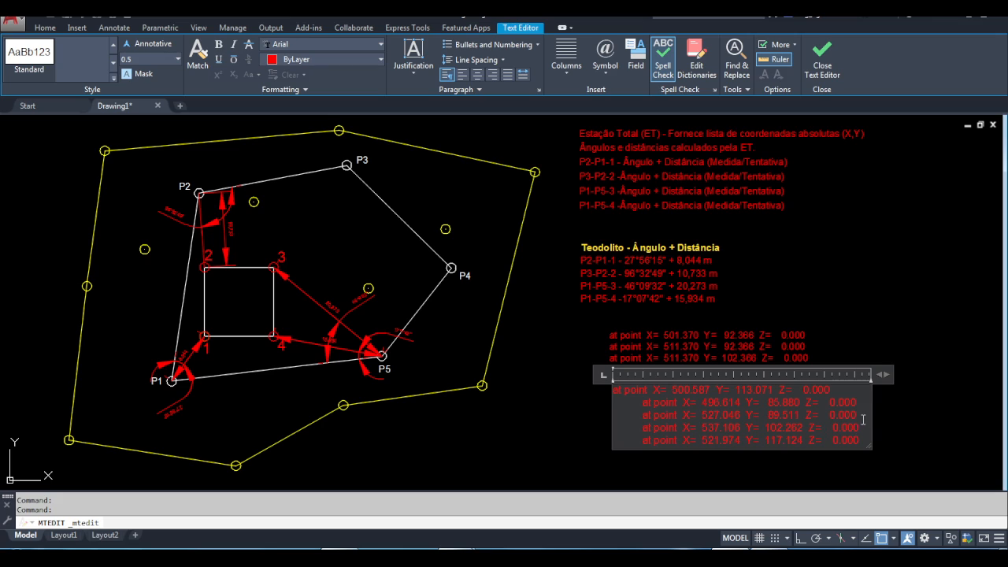
drag(885, 375, 936, 375)
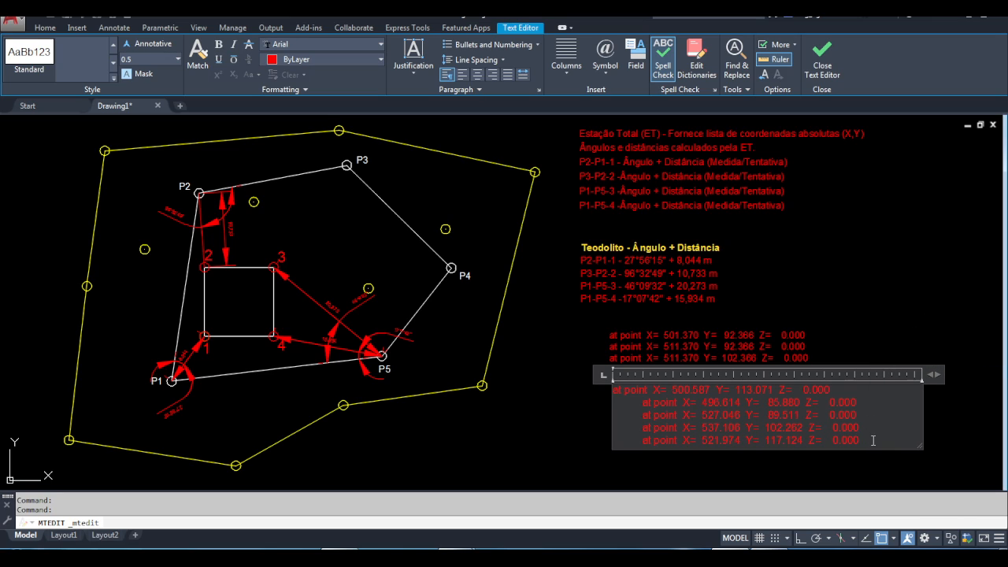
drag(873, 440, 468, 368)
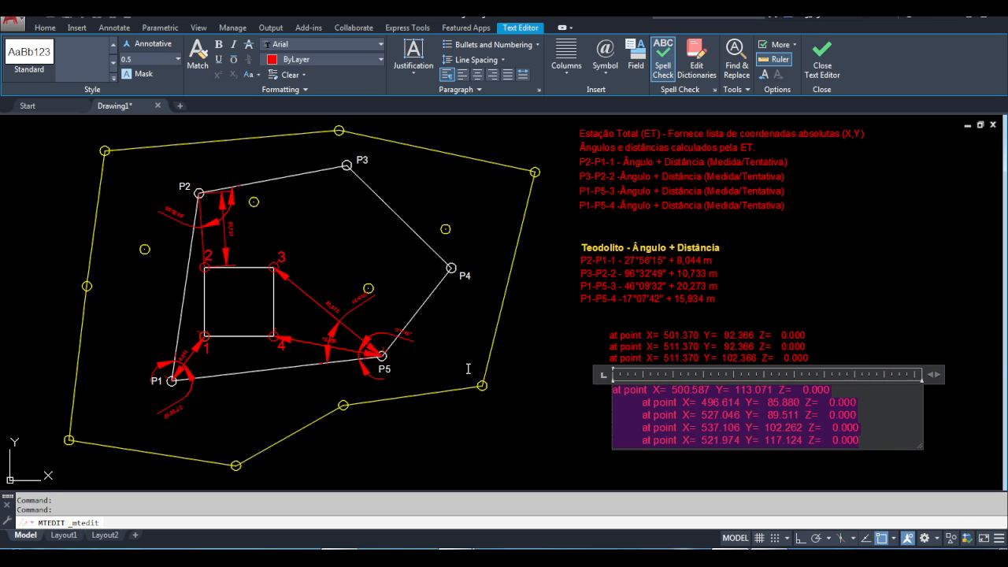
click(156, 58)
text(0.8)
key(Return)
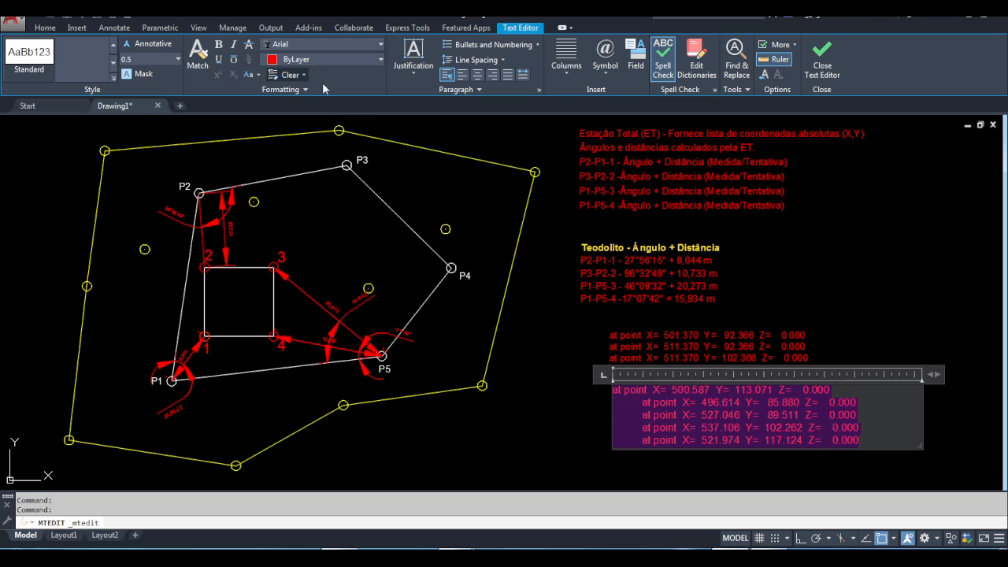
click(748, 323)
Set the traverse coordinate text's height to 0.8 and widen its box so each point fits on one line
double_click(676, 398)
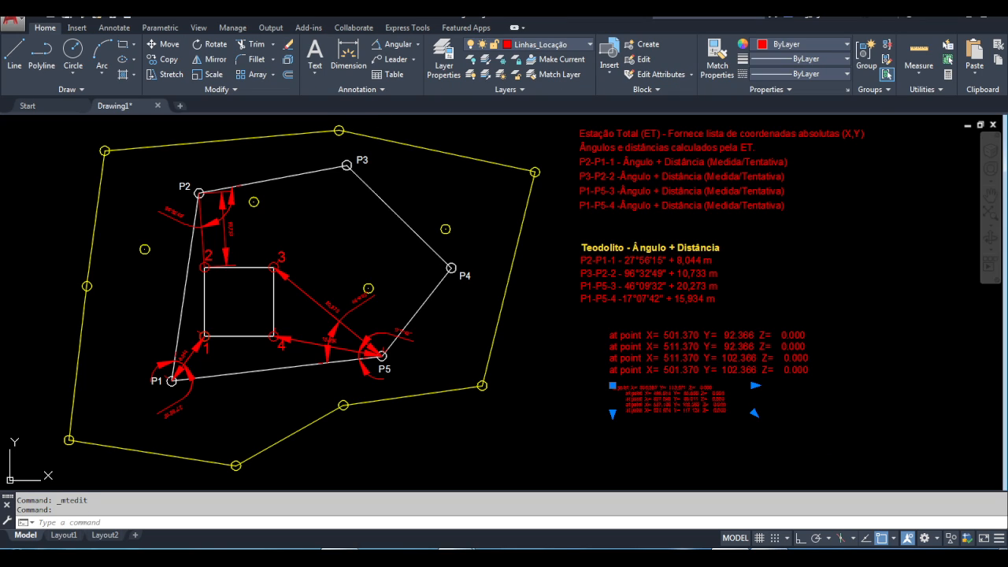
drag(874, 441, 515, 324)
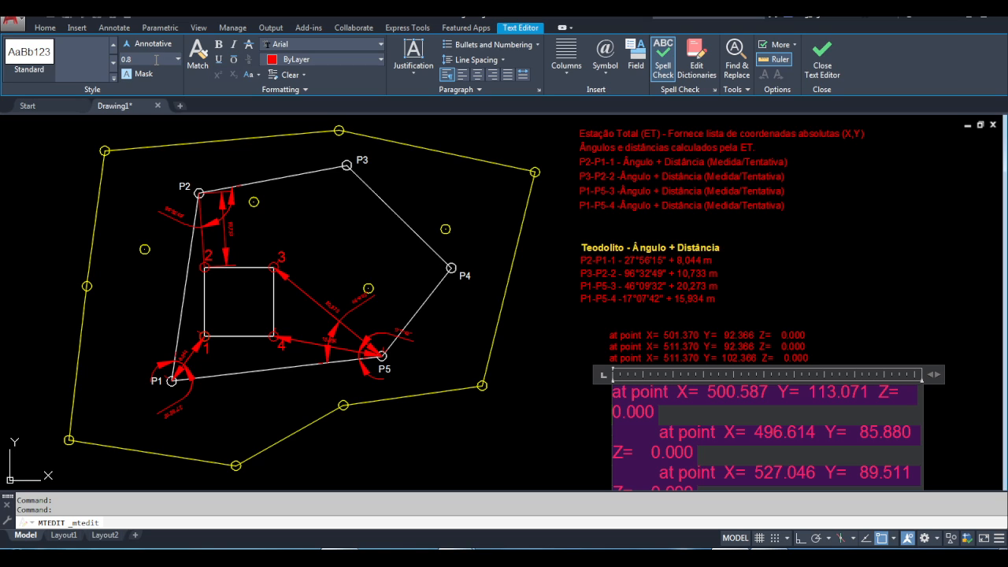
click(760, 279)
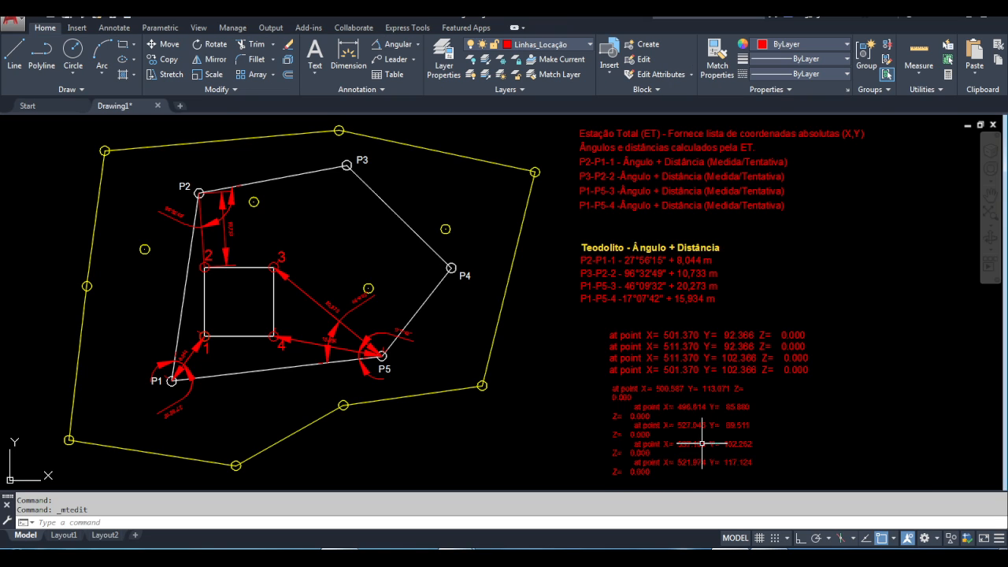
double_click(752, 406)
drag(762, 374, 861, 373)
click(855, 354)
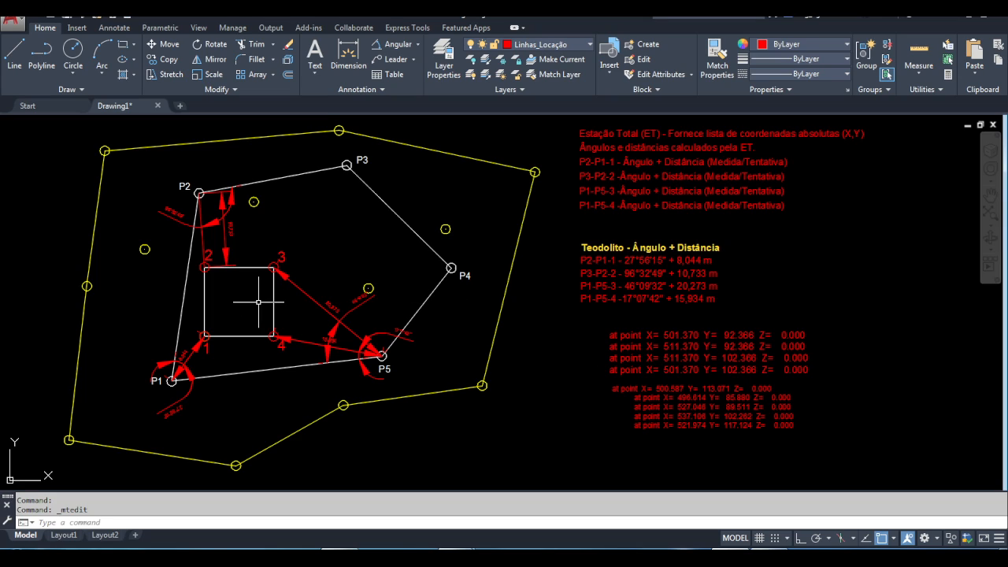
Query the coordinates of corners 1 and 2 of the square with the ID command
text(ID)
key(Return)
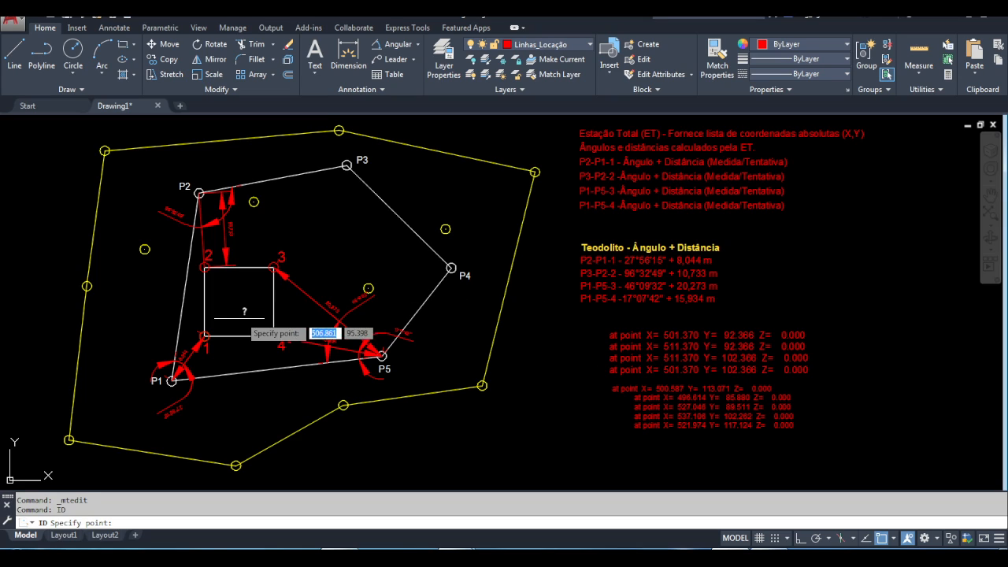
click(204, 335)
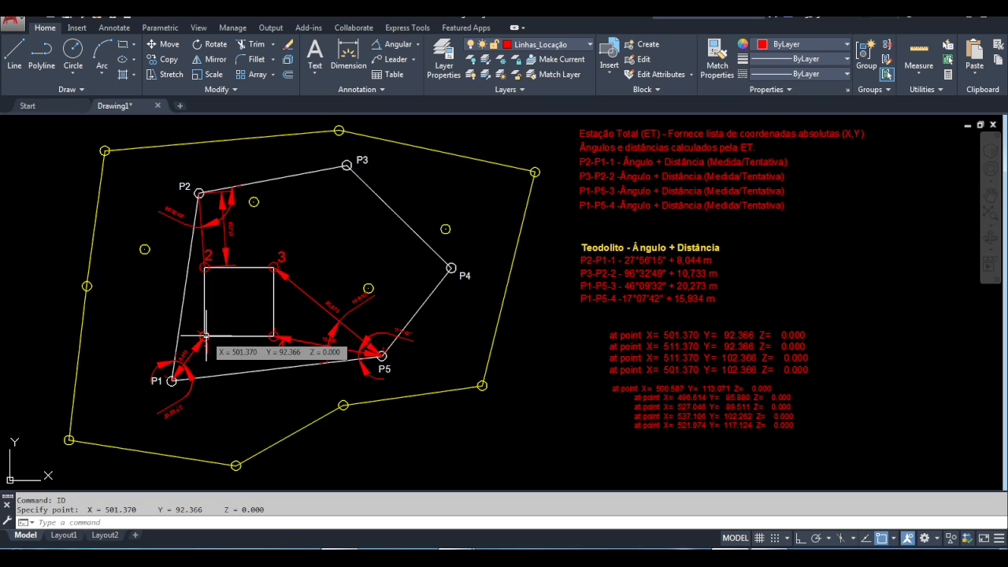
key(Return)
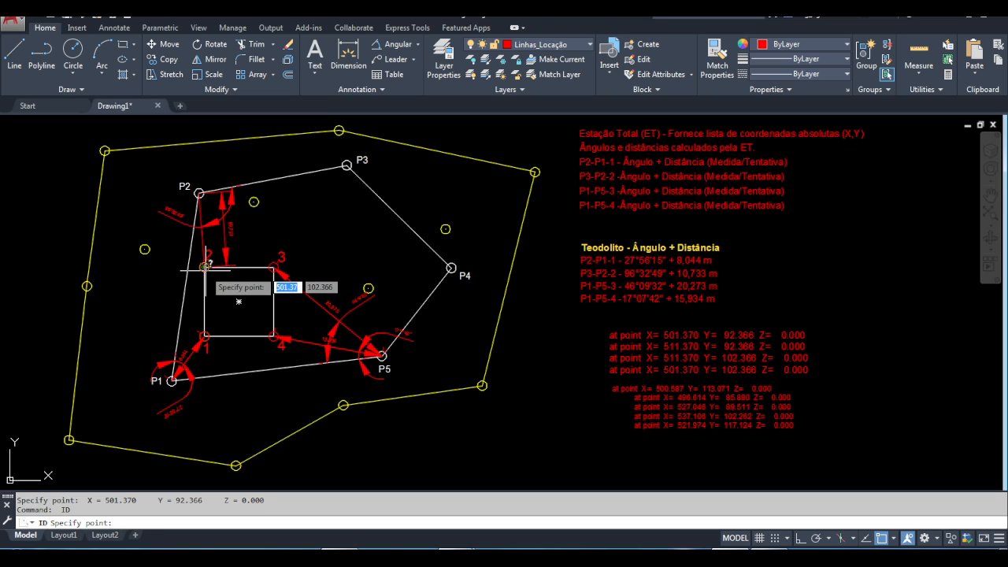
click(204, 269)
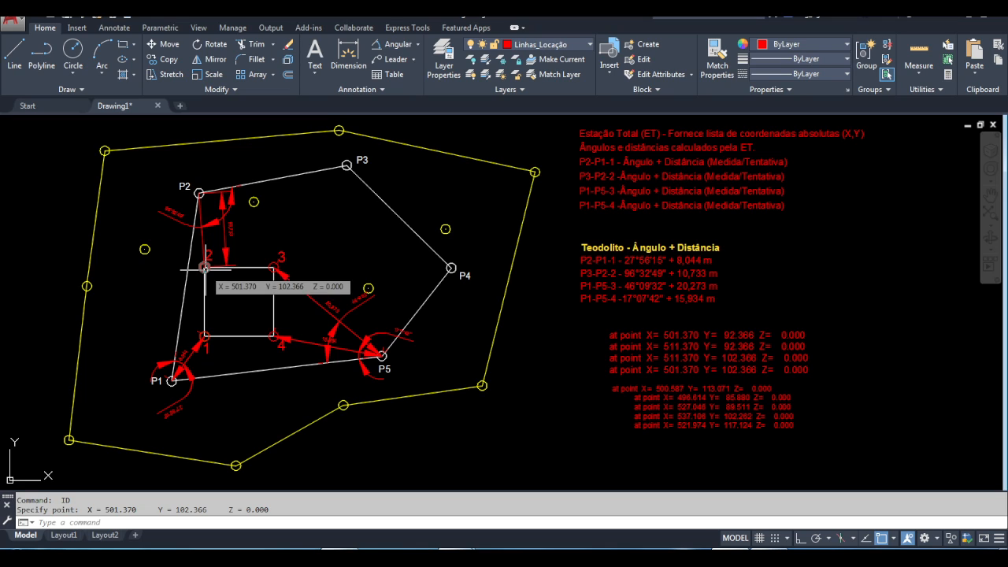
key(Return)
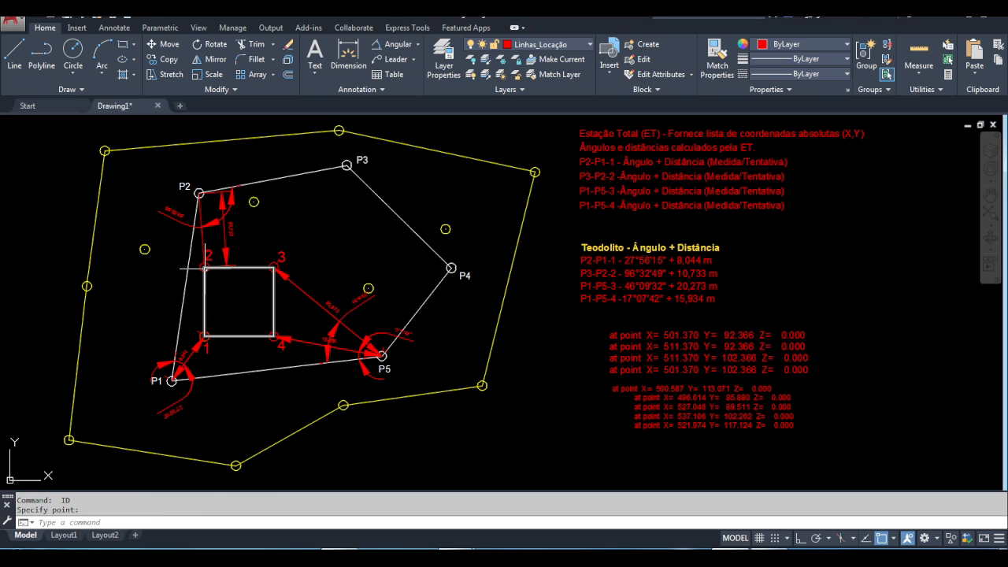
click(204, 269)
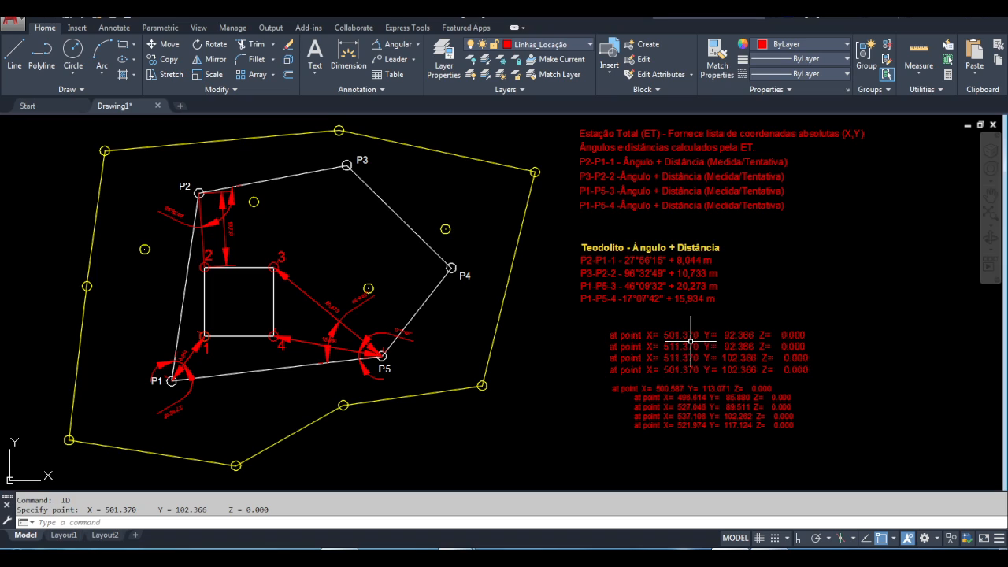
Move the X=511.370 Y=92.366 line to the end of the square's coordinate text and widen its box so each point fits on one line
click(682, 344)
double_click(819, 347)
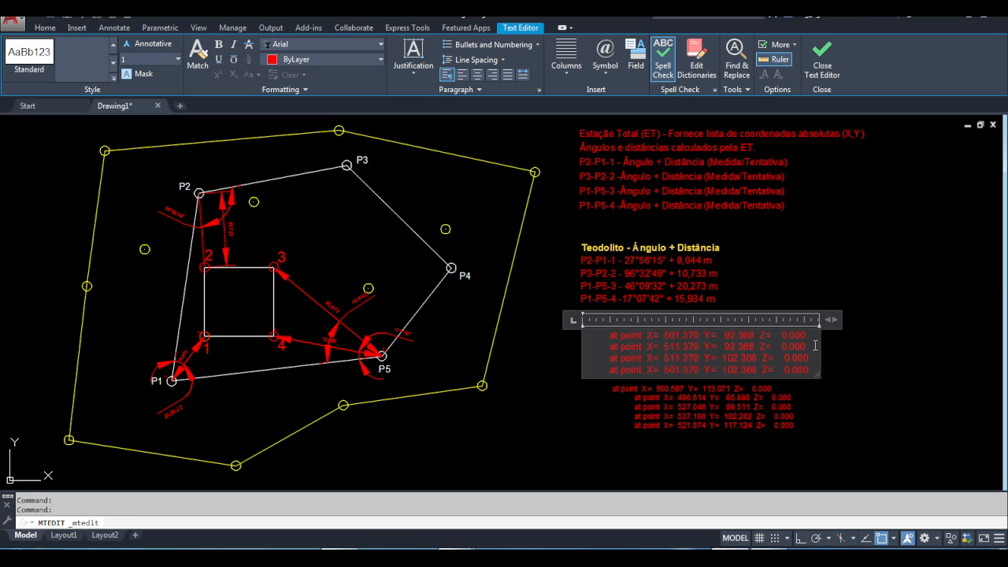
drag(812, 347, 605, 347)
key(Delete)
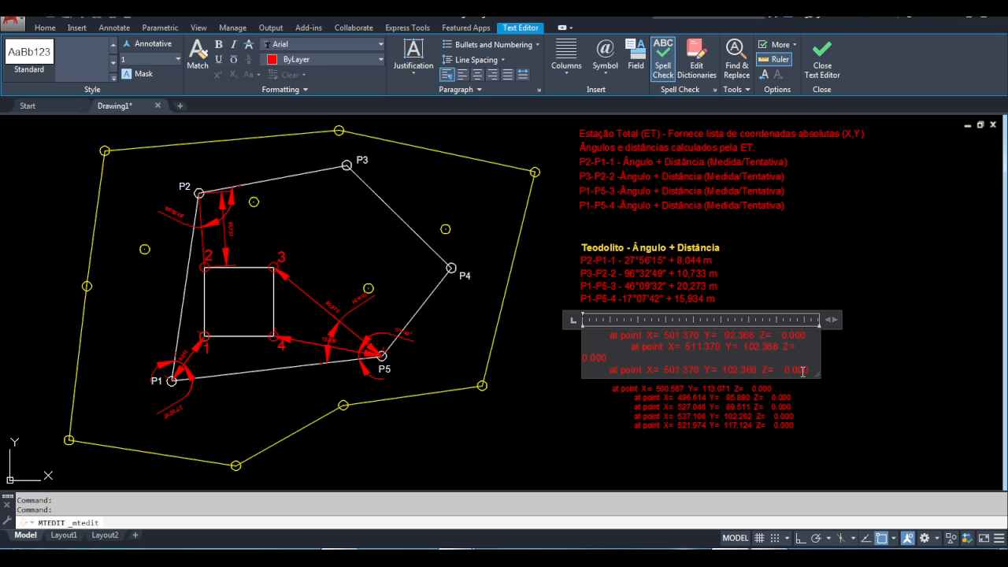
key(Return)
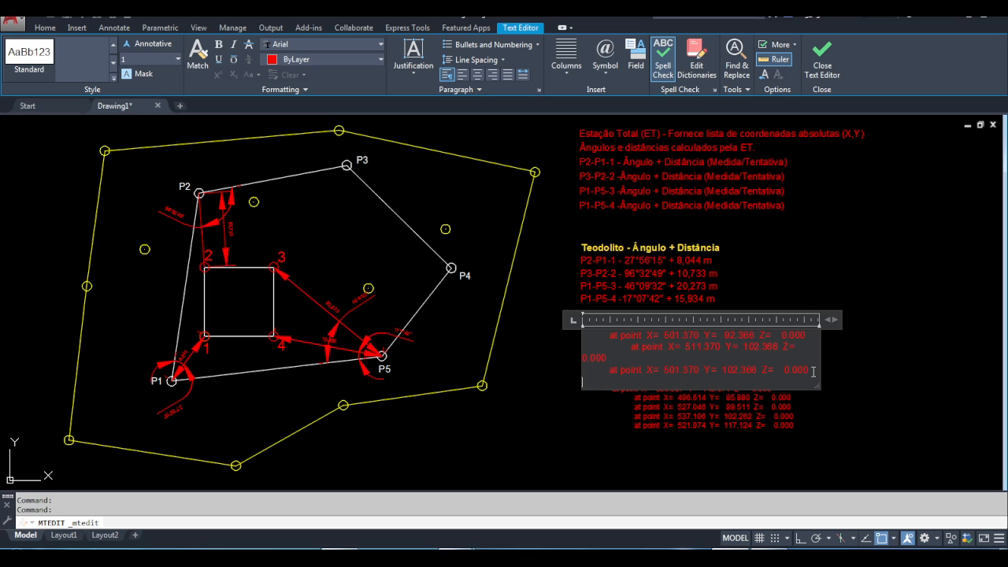
text(at point X= 511.370 Y= 92.368 Z= 0.000)
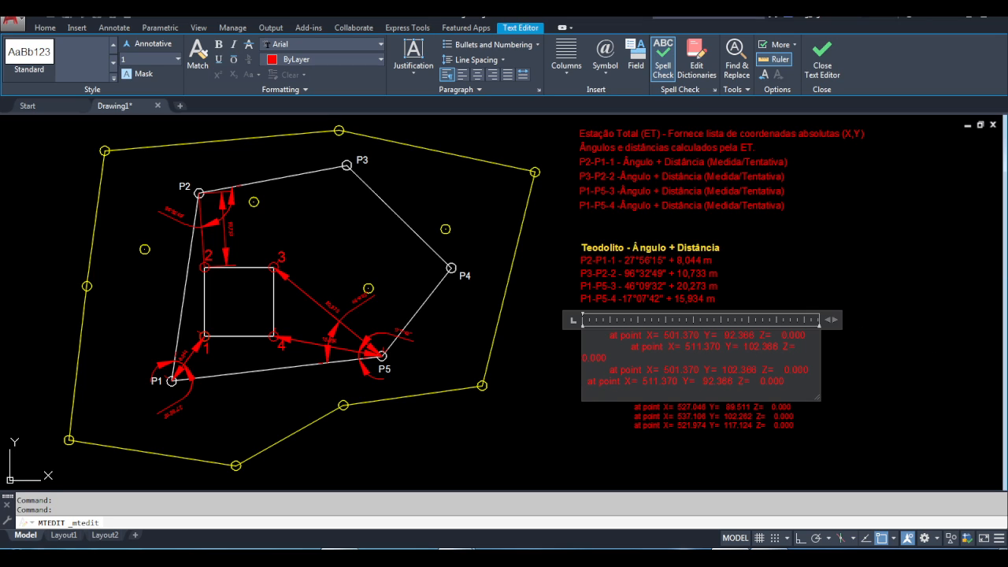
click(670, 453)
click(651, 346)
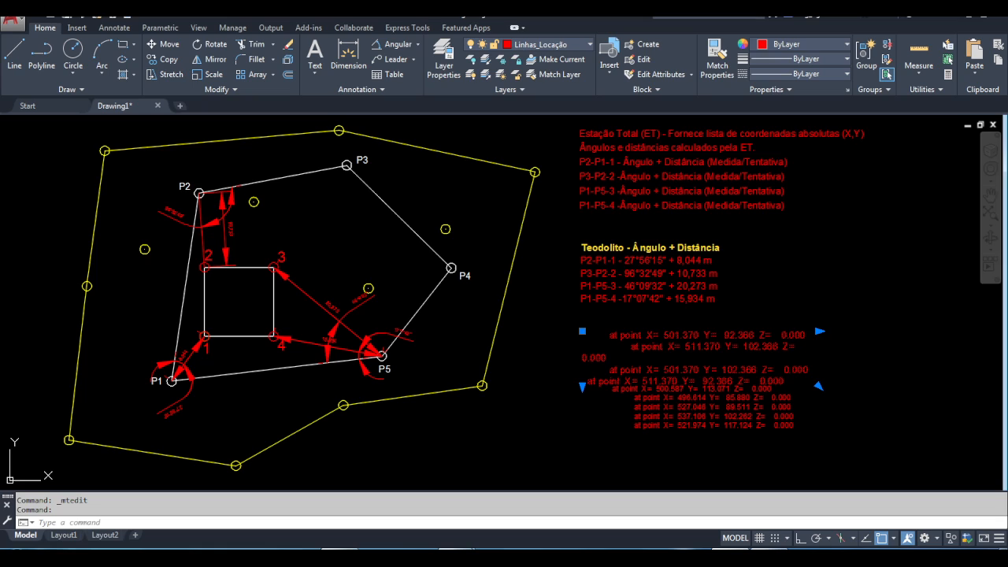
double_click(652, 348)
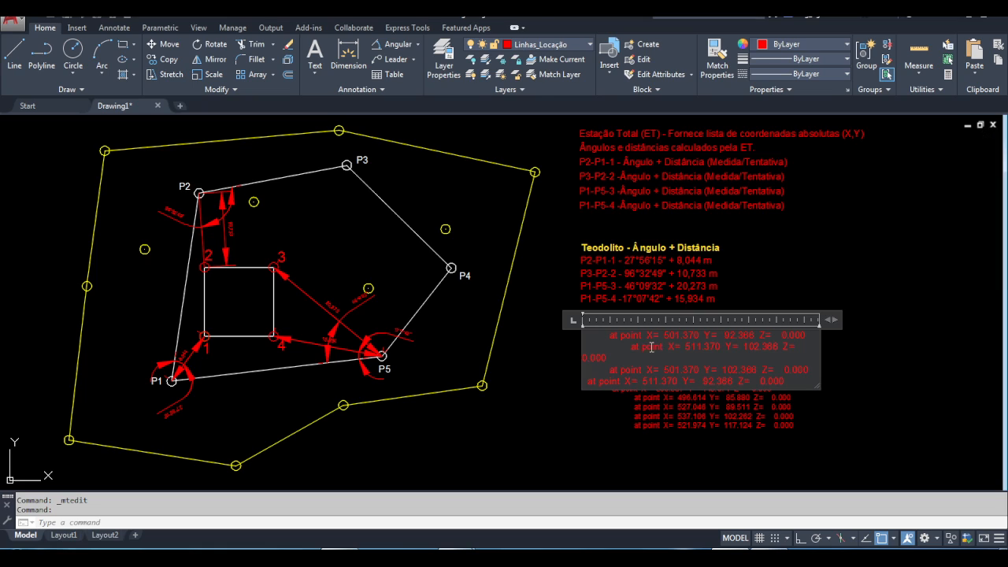
click(869, 281)
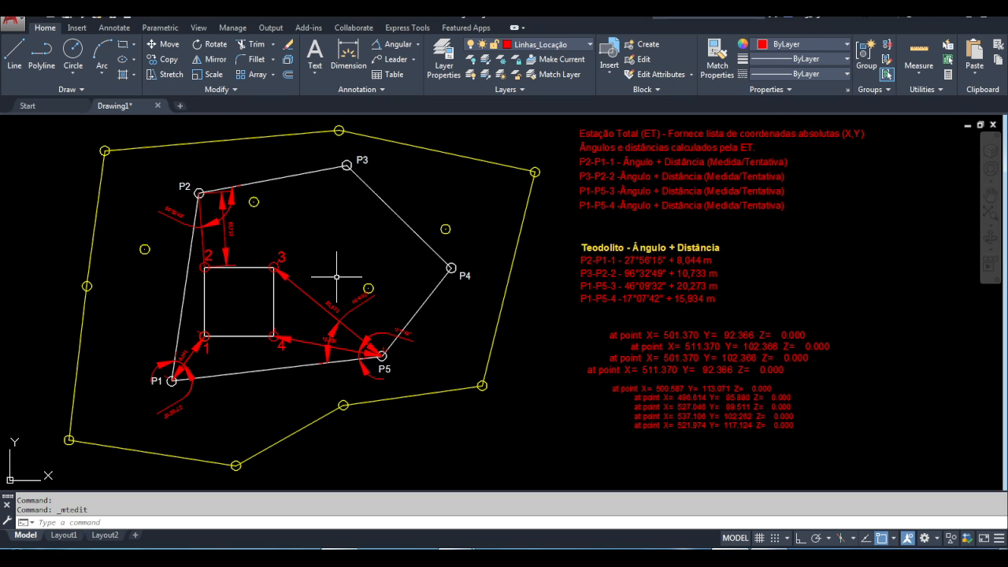
Query the coordinates of the square's corners 2, 3 and 4 to check the order of the listed points
text(ID)
key(Return)
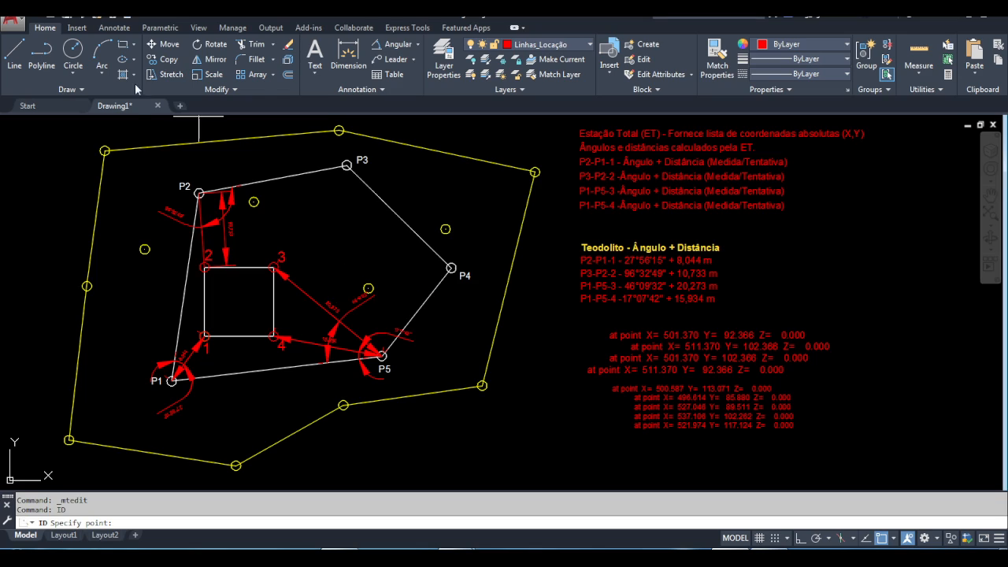
click(204, 269)
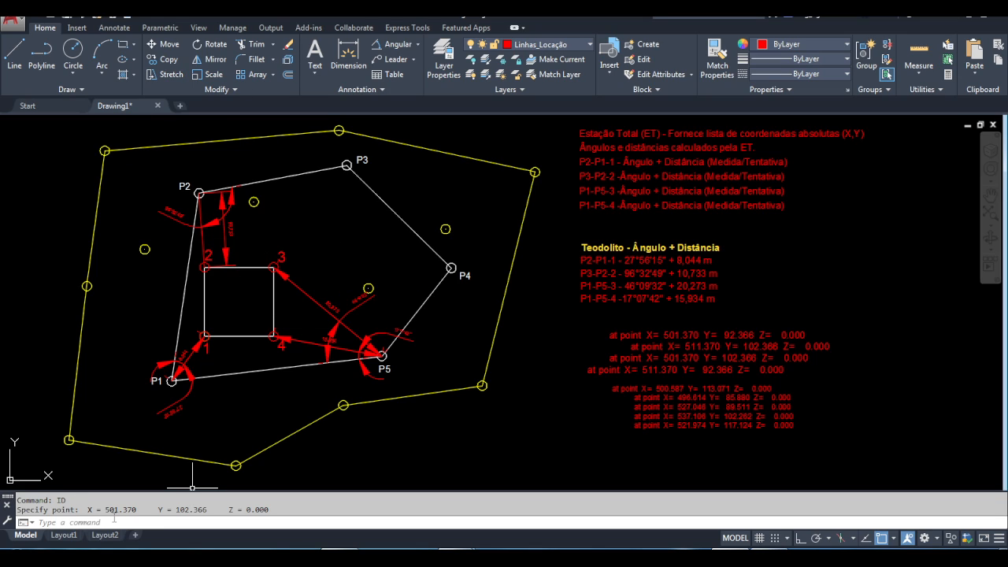
drag(105, 509, 223, 513)
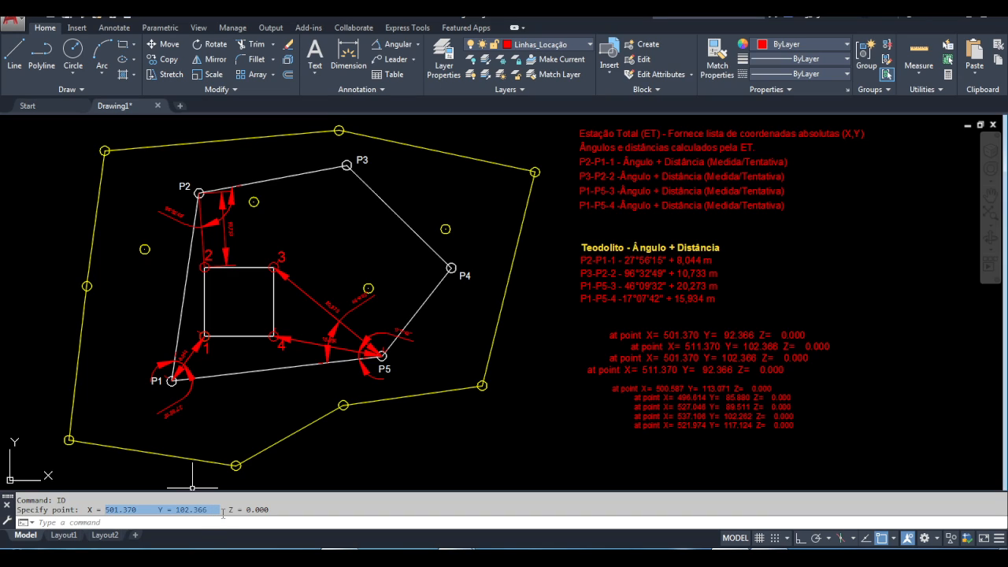
key(Escape)
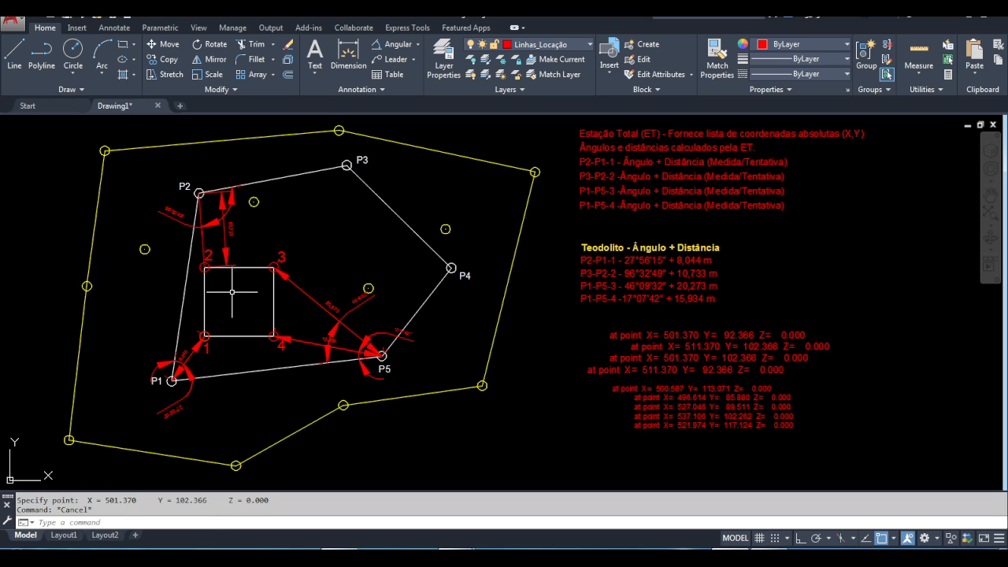
text(ID Specify point:)
key(Return)
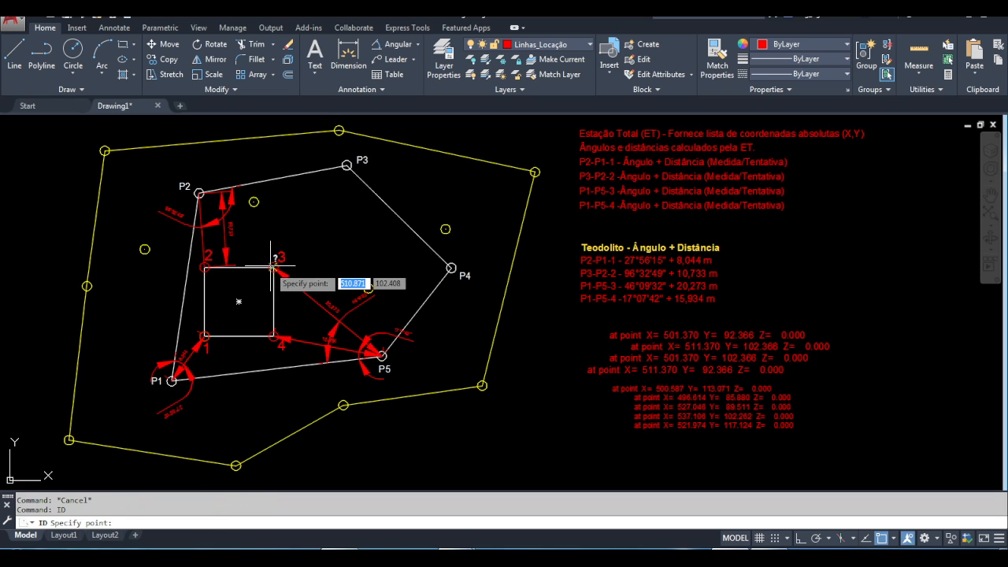
click(277, 262)
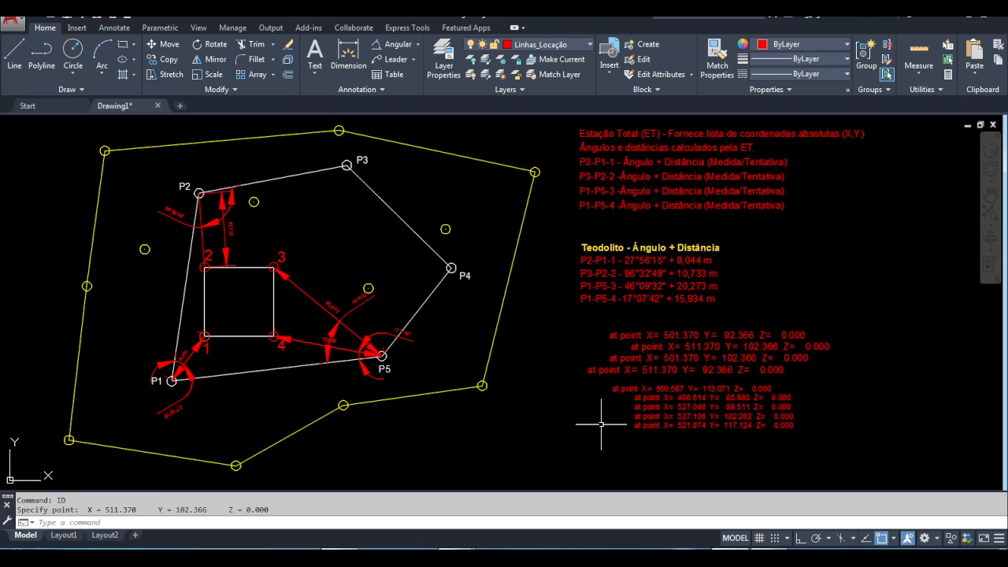
key(Escape)
text(id)
key(Return)
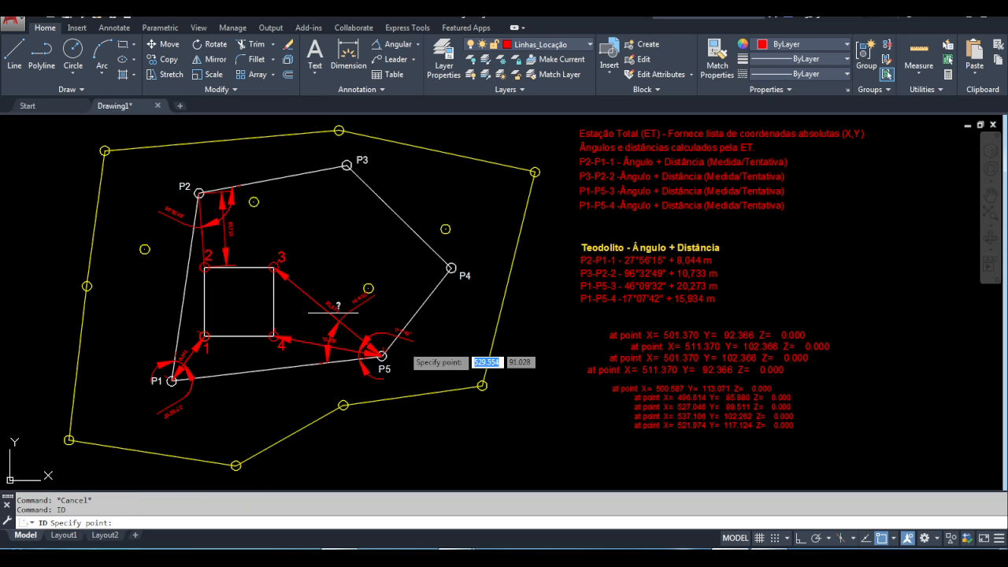
click(274, 337)
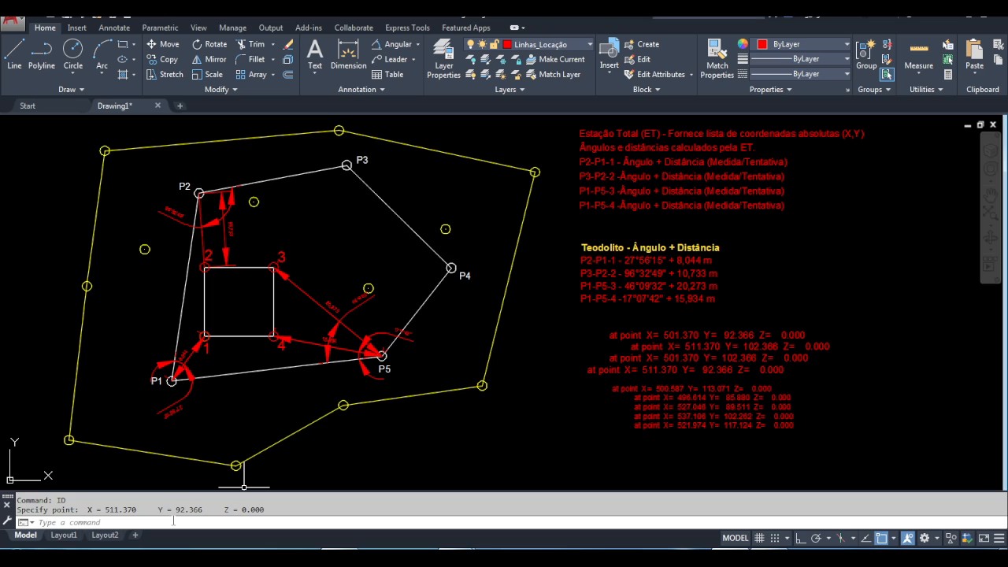
Remove the "at point" wording from all four lines of the square's coordinate text
click(661, 361)
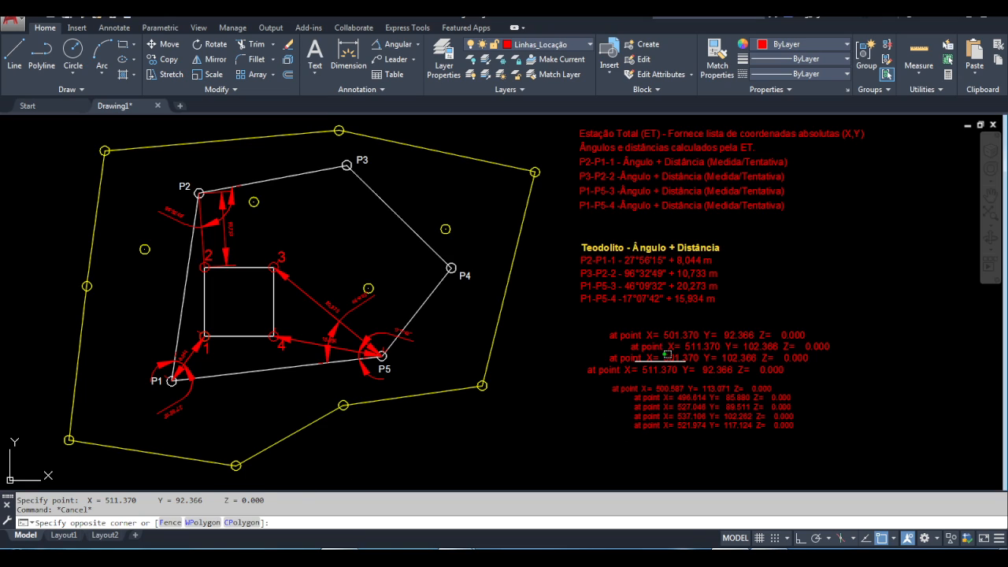
key(Escape)
click(667, 347)
double_click(667, 346)
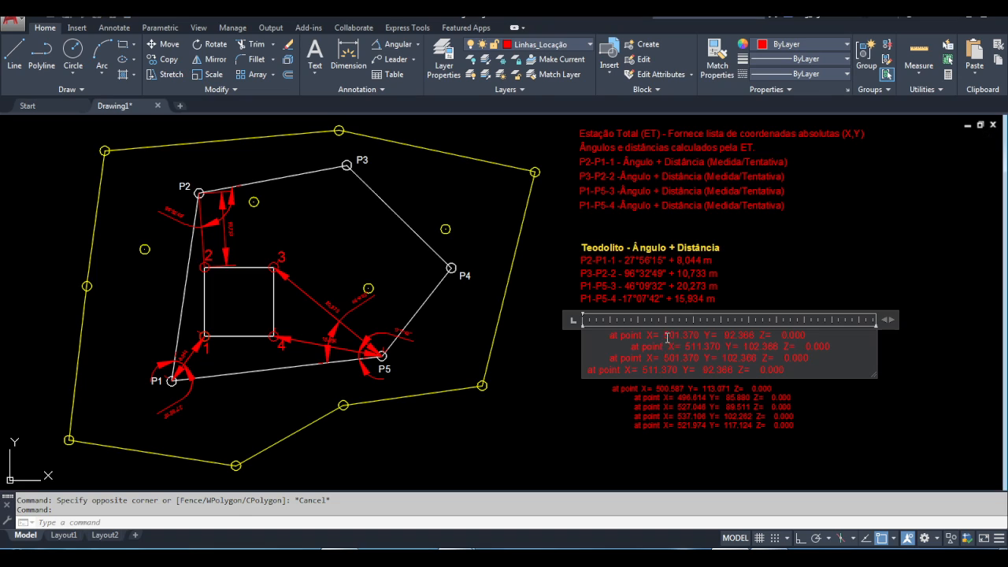
drag(648, 336, 544, 333)
key(Delete)
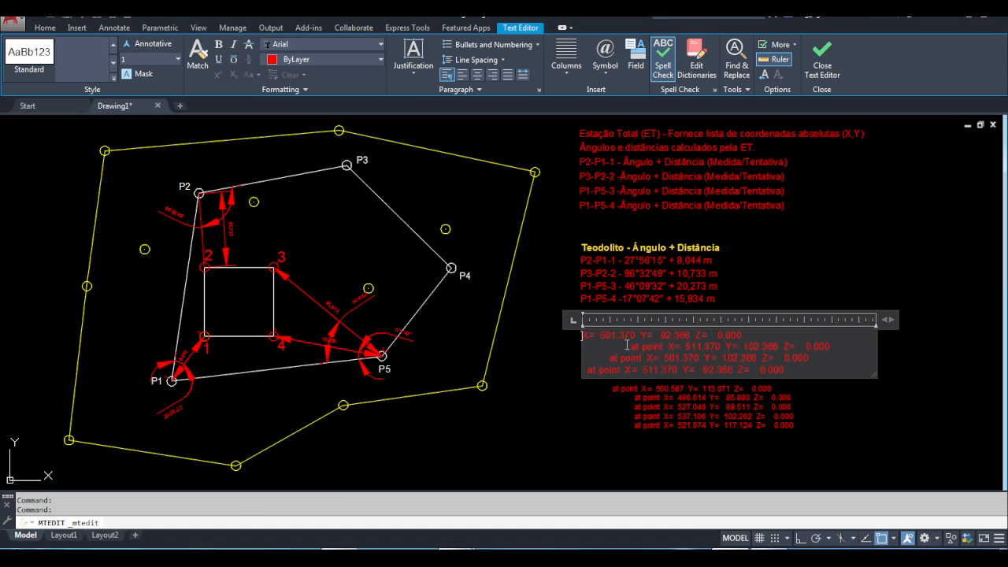
drag(670, 350, 747, 347)
key(Delete)
drag(643, 359, 583, 368)
key(Delete)
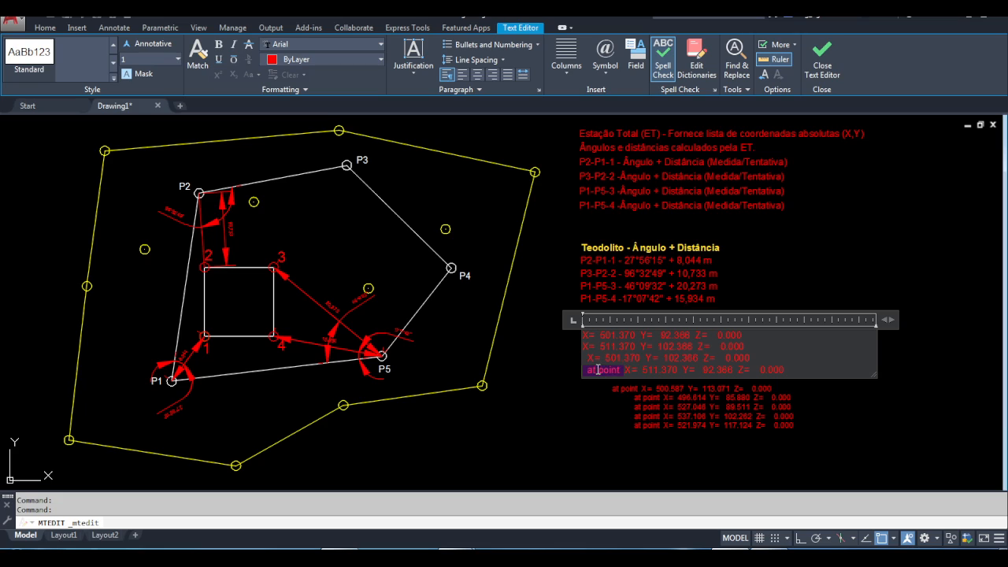
key(Delete)
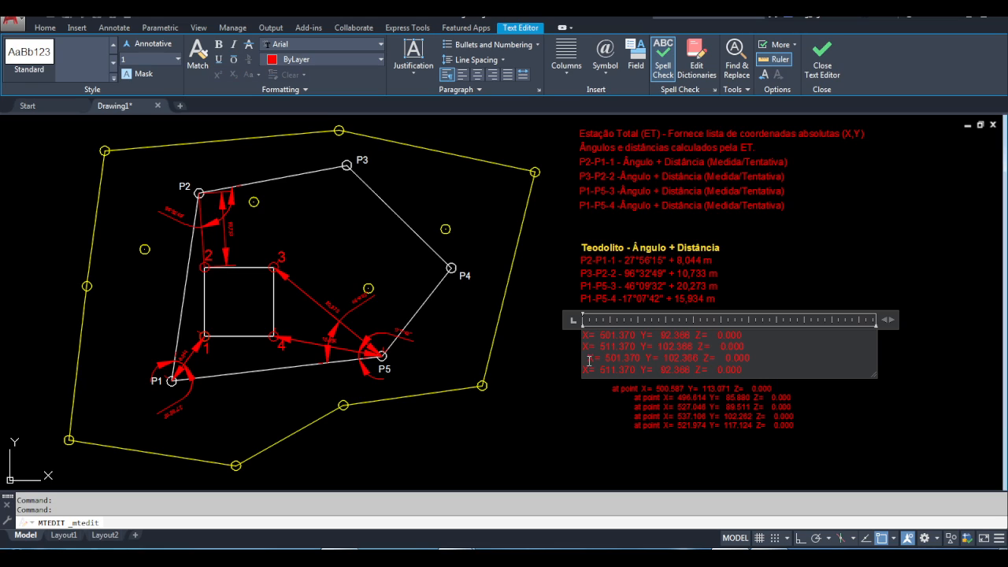
Prefix the square's four coordinate lines with the point numbers "1 -", "2 -", "3 -" and "4 -"
click(585, 358)
key(Delete)
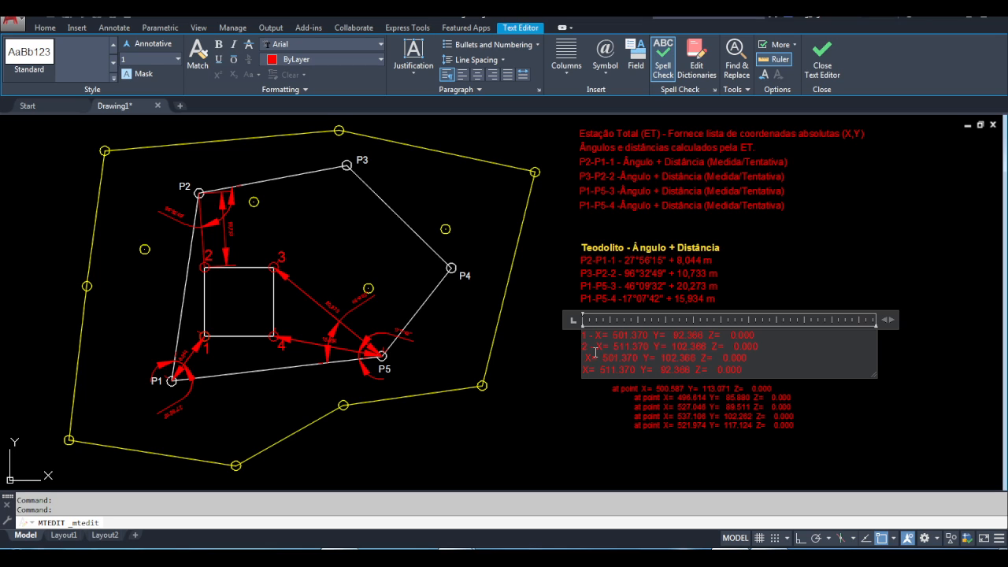
key(ctrl+Return)
double_click(582, 358)
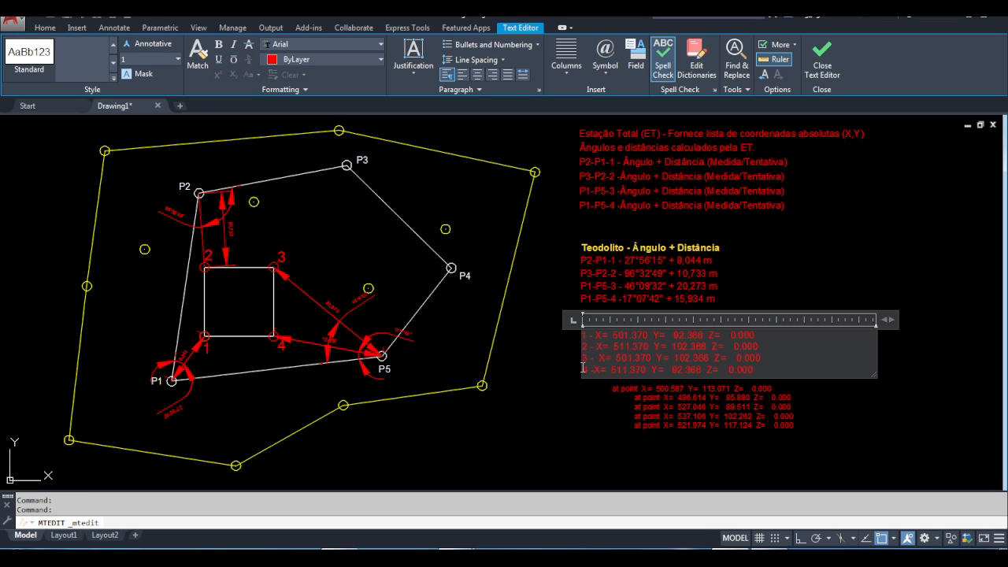
Delete the Z coordinates from all four lines of the square's coordinate text and finish editing it
drag(712, 336, 775, 358)
key(Delete)
key(Delete)
key(Return)
key(Delete)
key(Delete)
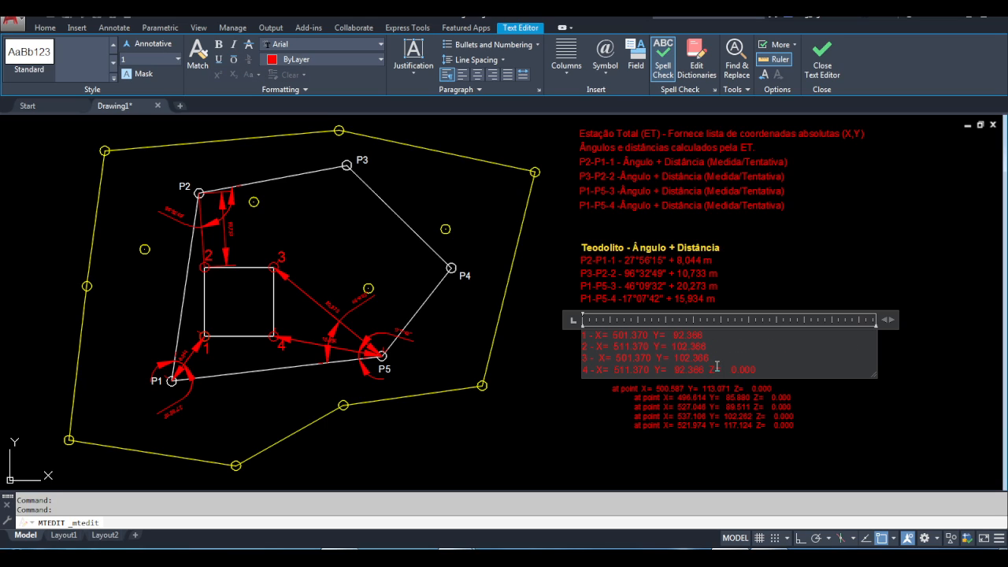
drag(712, 369, 777, 370)
key(Delete)
key(Return)
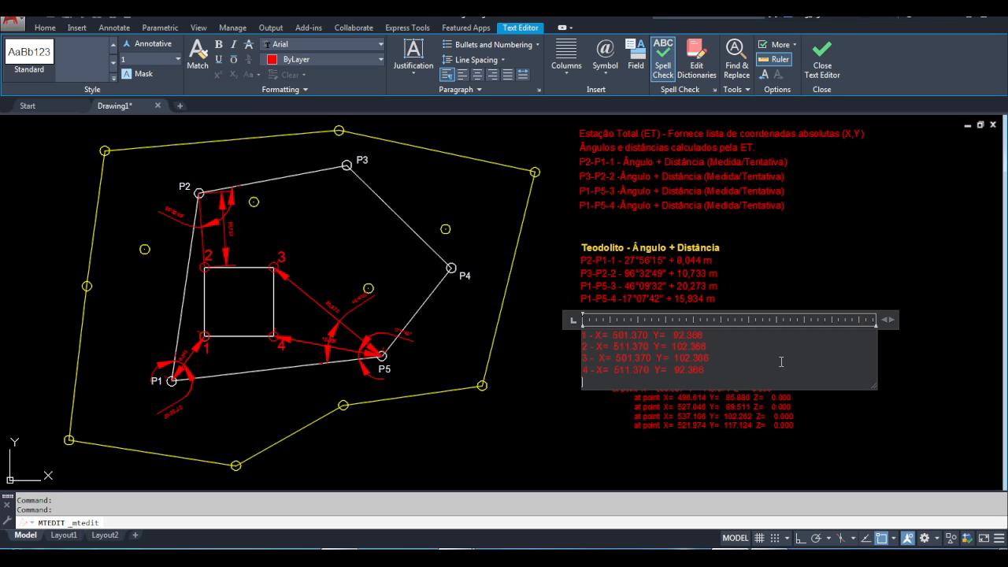
click(792, 282)
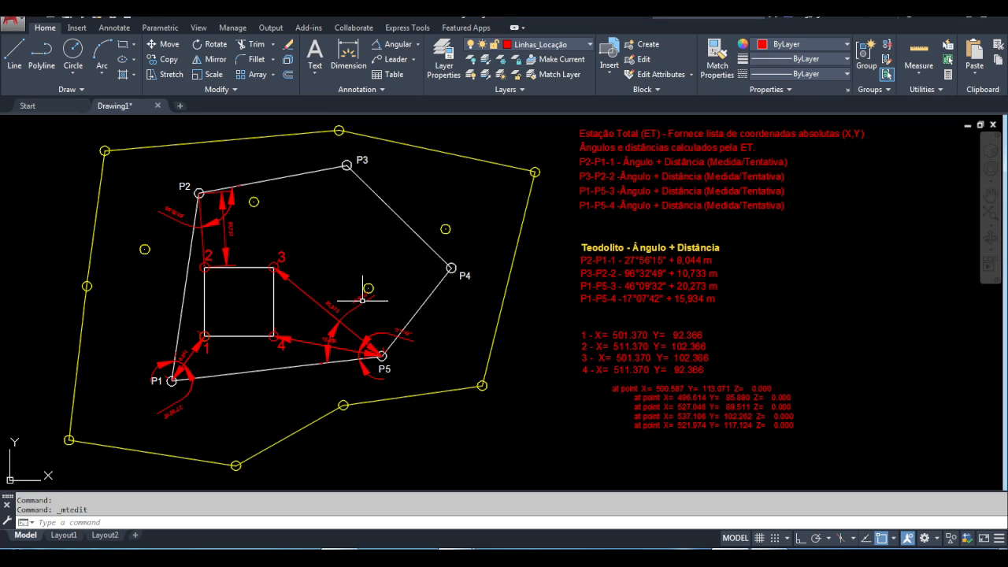
Query the coordinates of traverse vertex P4 with the ID command
text(id)
key(Return)
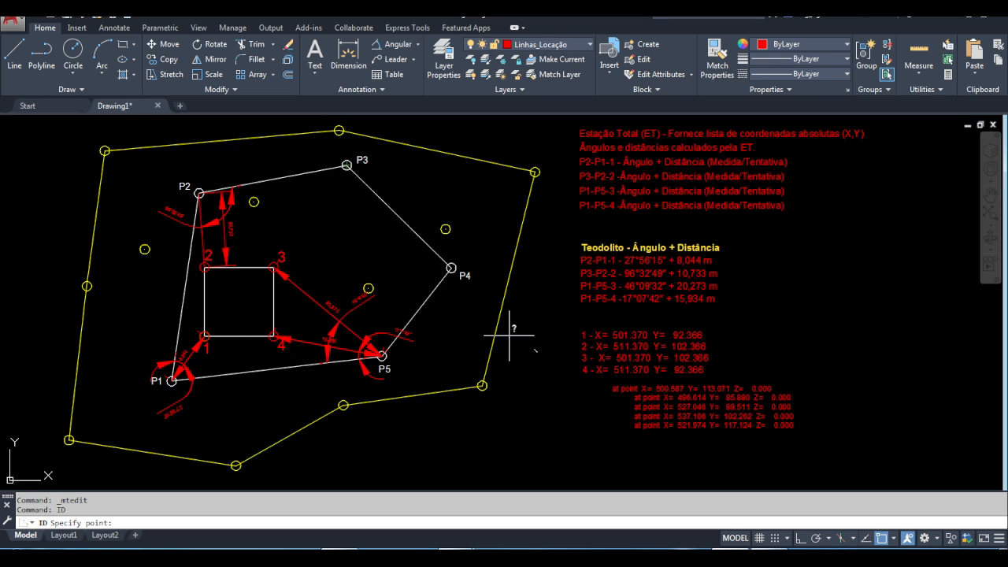
click(450, 269)
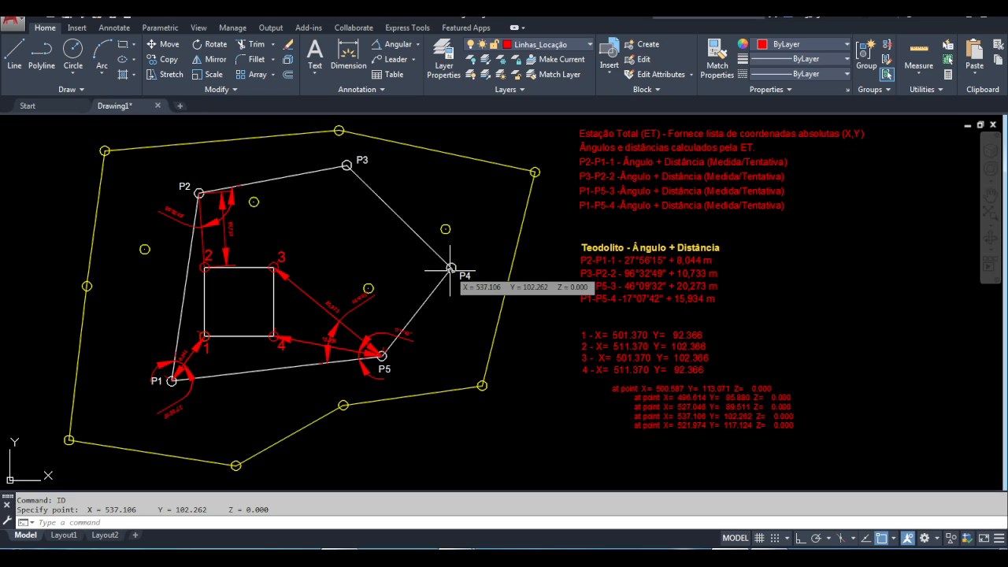
key(Escape)
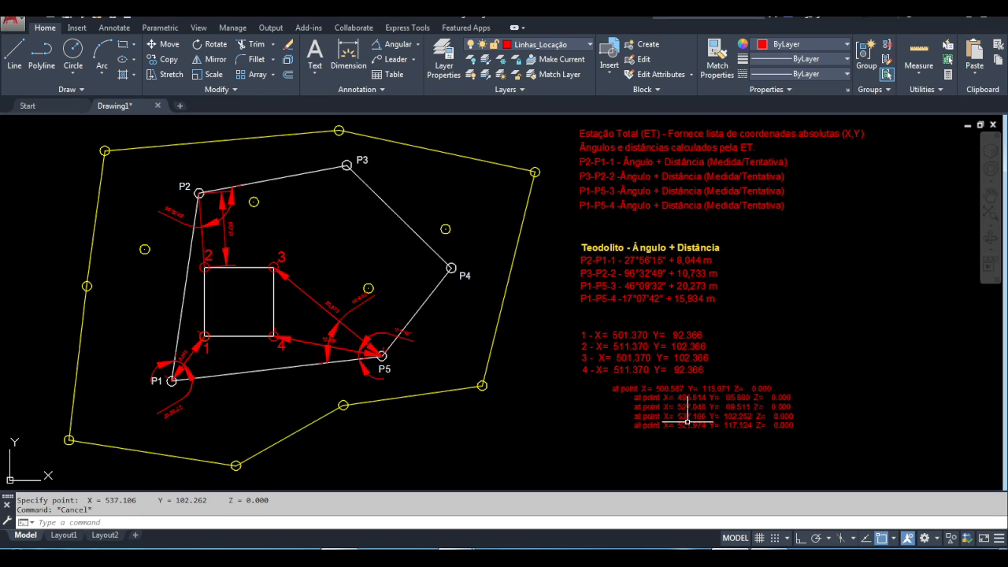
Delete the P4 line (X= 537.106 Y= 102.262) from the traverse coordinate text
click(687, 410)
double_click(761, 412)
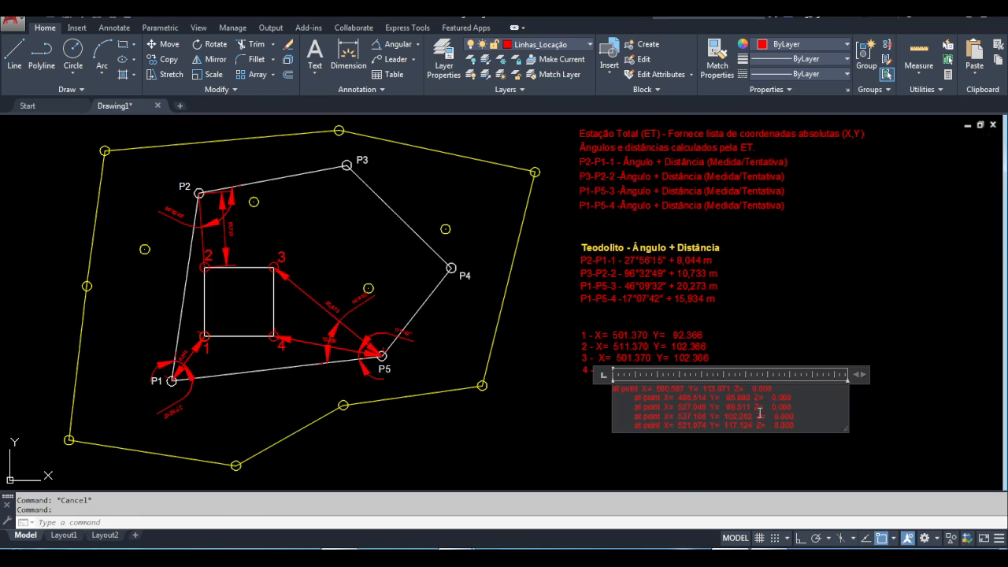
drag(803, 412, 804, 418)
click(806, 420)
drag(625, 423, 581, 420)
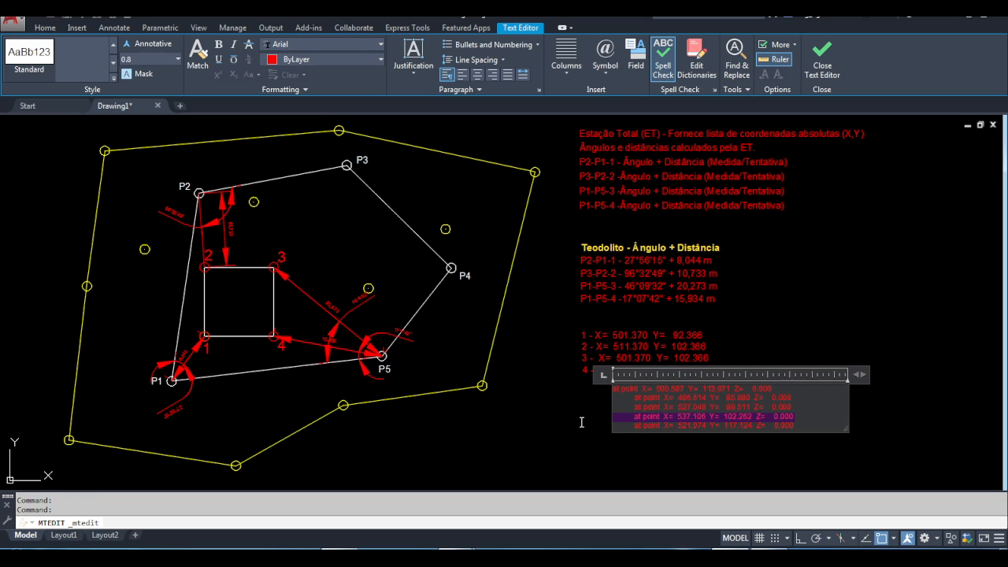
key(Delete)
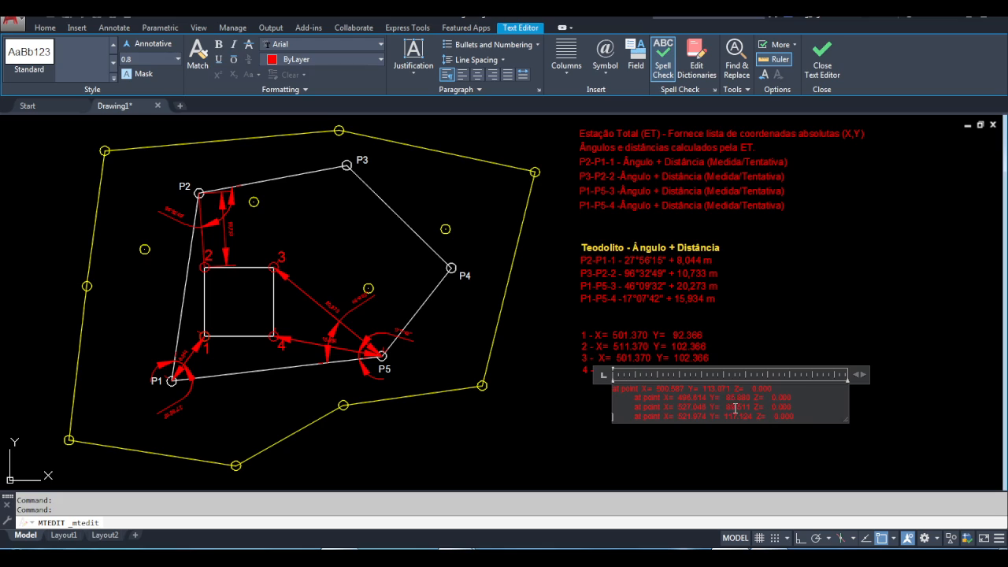
key(ctrl+z)
key(Delete)
key(ctrl+z)
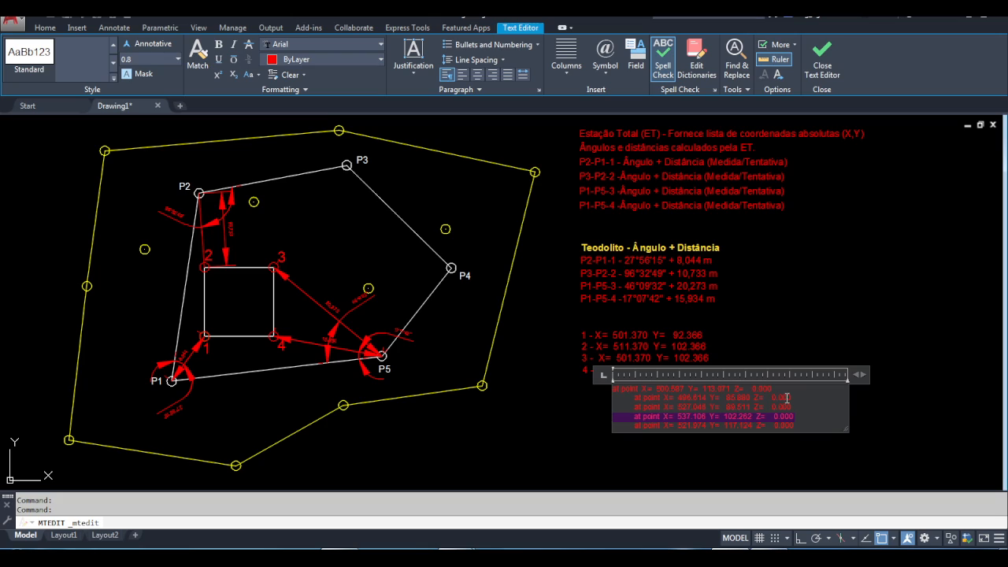
key(Delete)
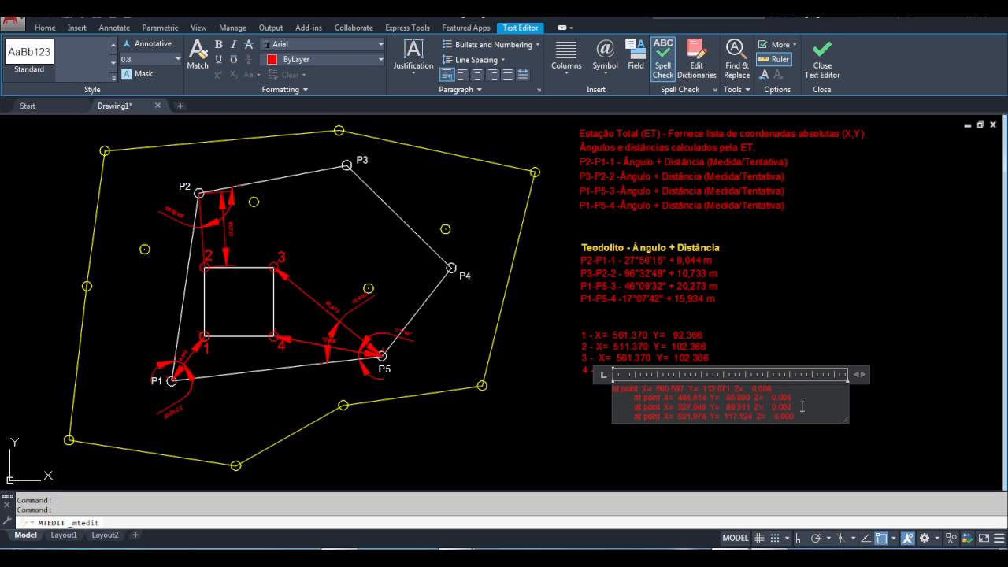
Delete the Z coordinates from the four remaining lines of the traverse coordinate text and finish editing it
drag(797, 416, 762, 396)
key(Delete)
key(Delete)
key(Delete)
key(Delete)
drag(775, 389, 736, 390)
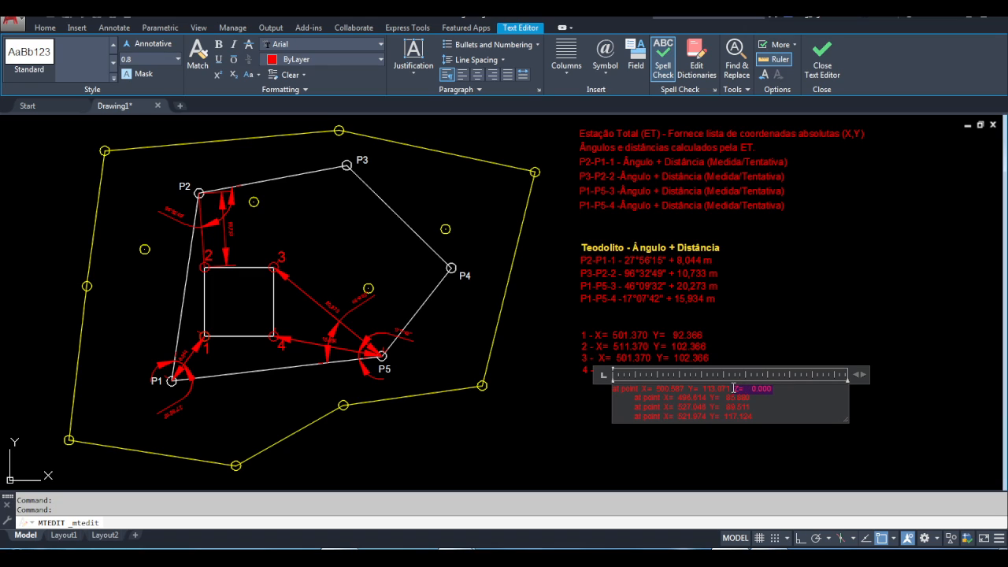
key(Delete)
key(Delete)
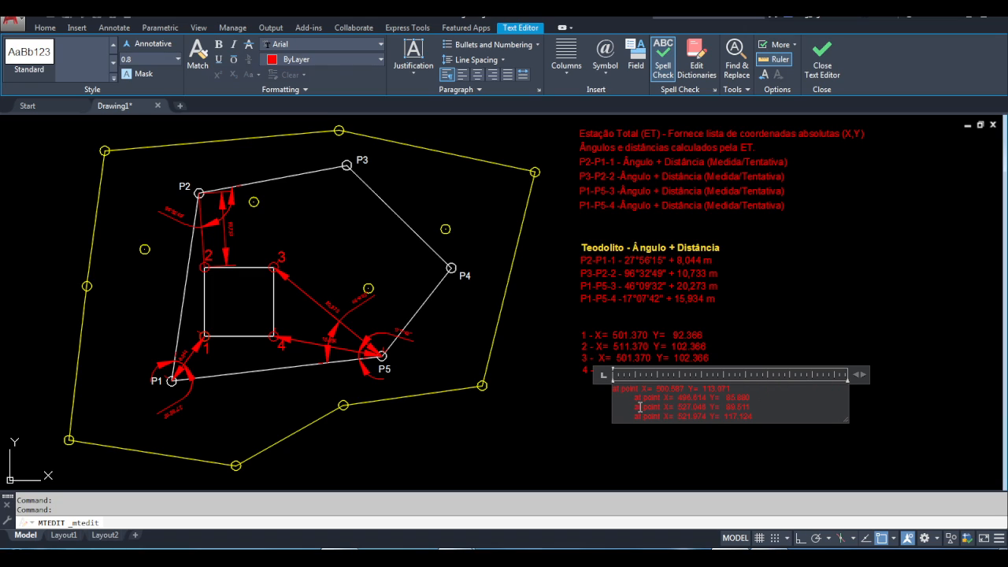
click(236, 303)
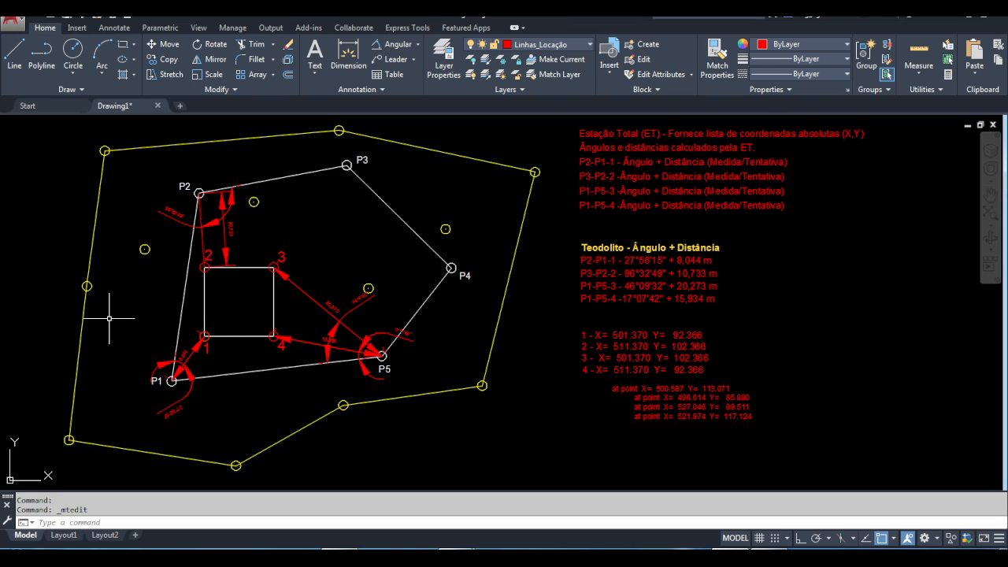
Query the coordinates of traverse vertex P1 with the ID command
text(id)
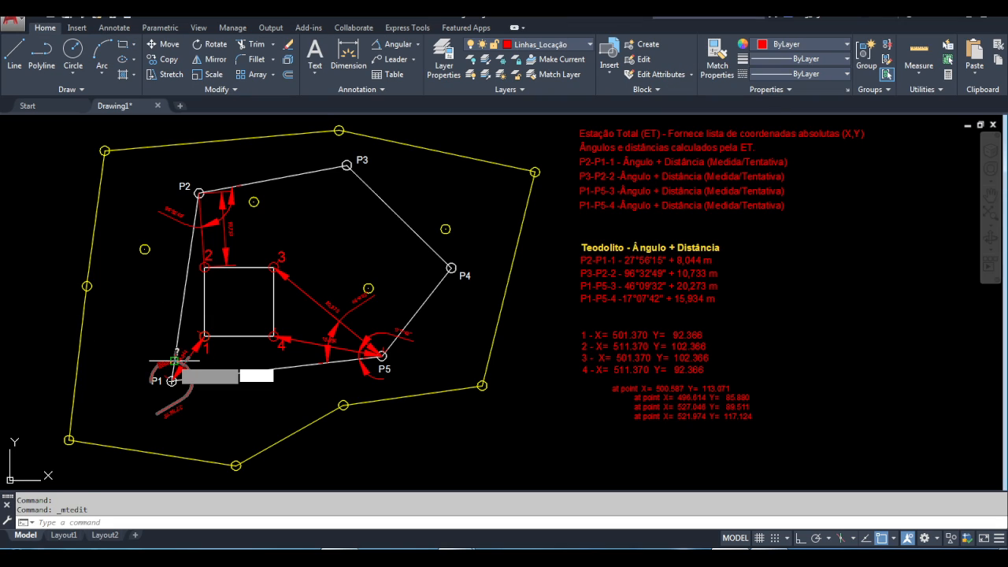
key(Return)
click(172, 380)
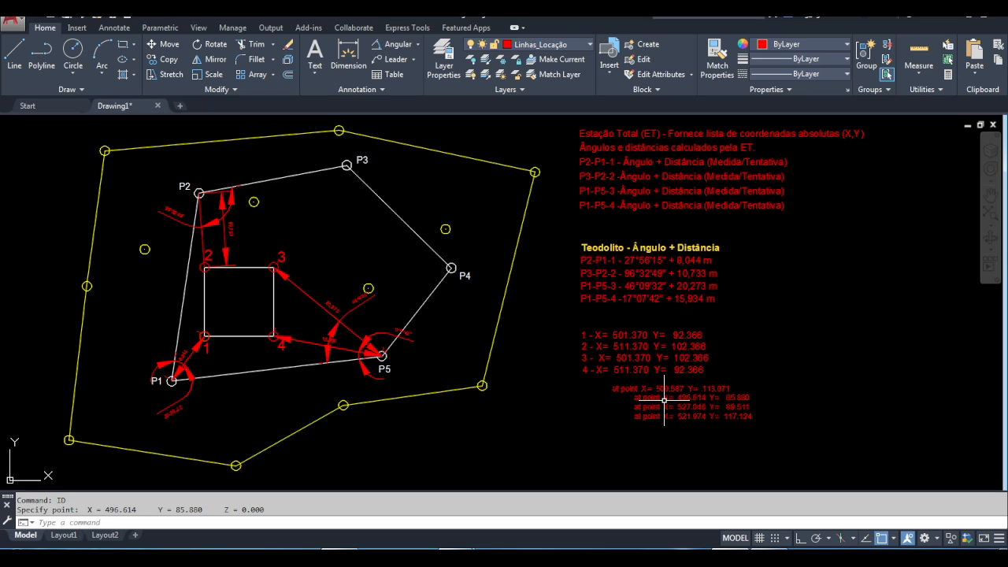
key(Return)
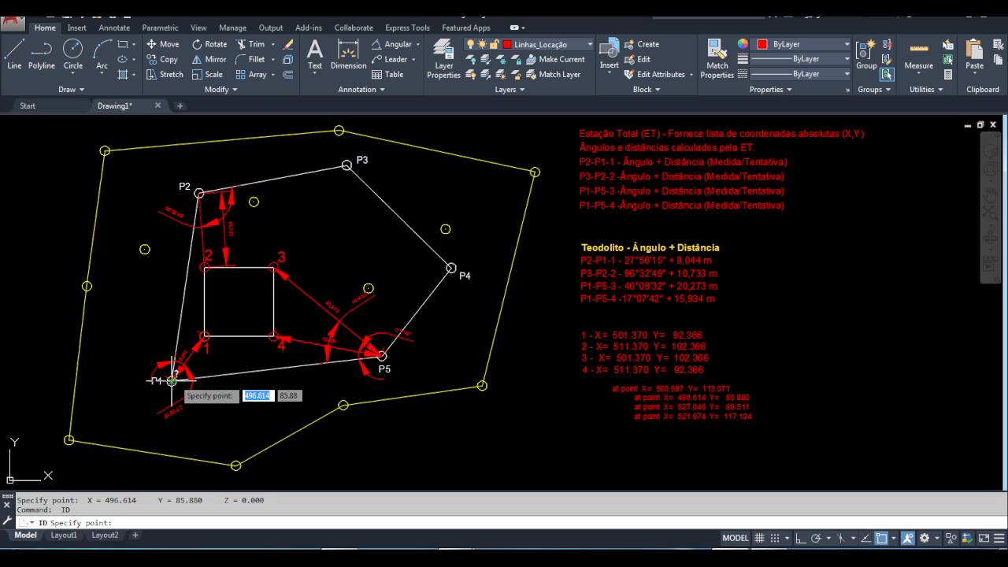
click(172, 381)
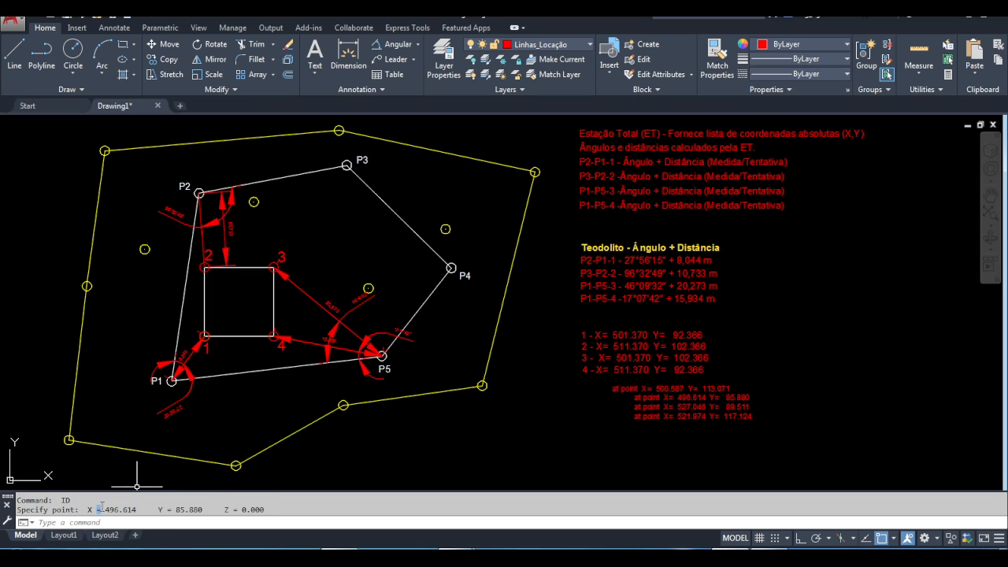
drag(100, 508, 148, 505)
Move the P1 line (X= 496.614 Y= 85.880) to the start of the traverse coordinate text and finish editing
click(651, 400)
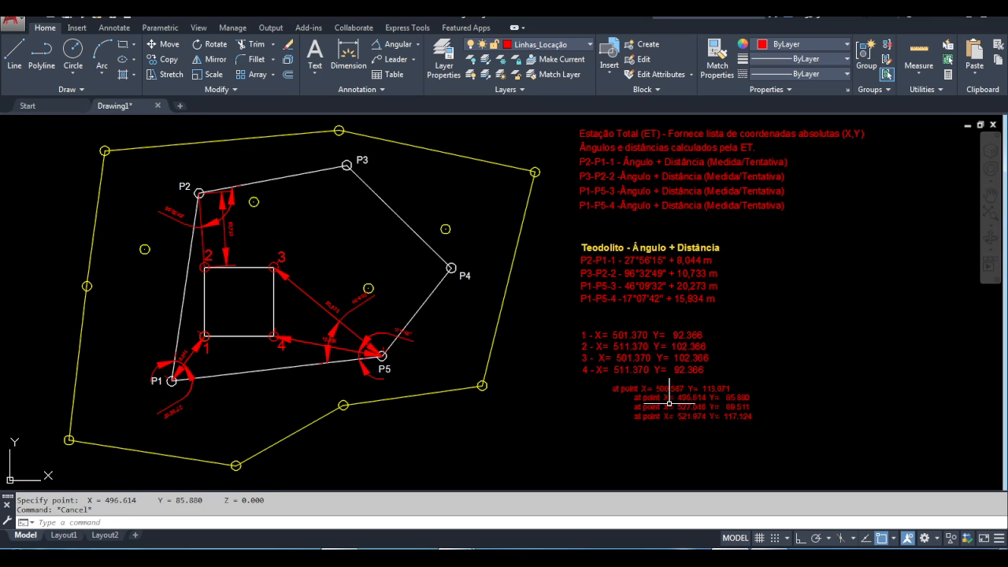
double_click(669, 399)
drag(757, 397, 622, 394)
key(Delete)
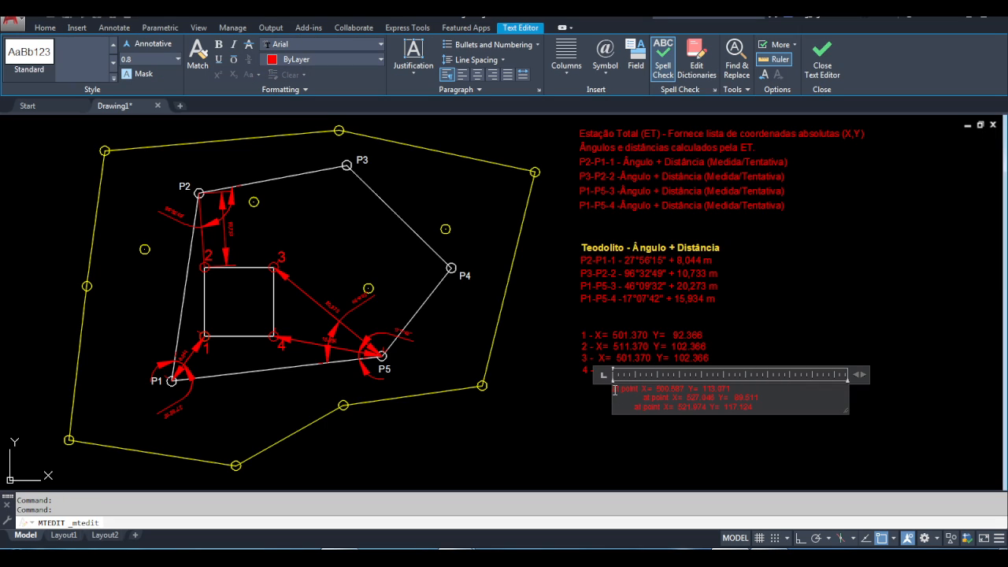
click(524, 425)
Query the coordinates of traverse vertices P2 and P3 with the ID command
text(ID)
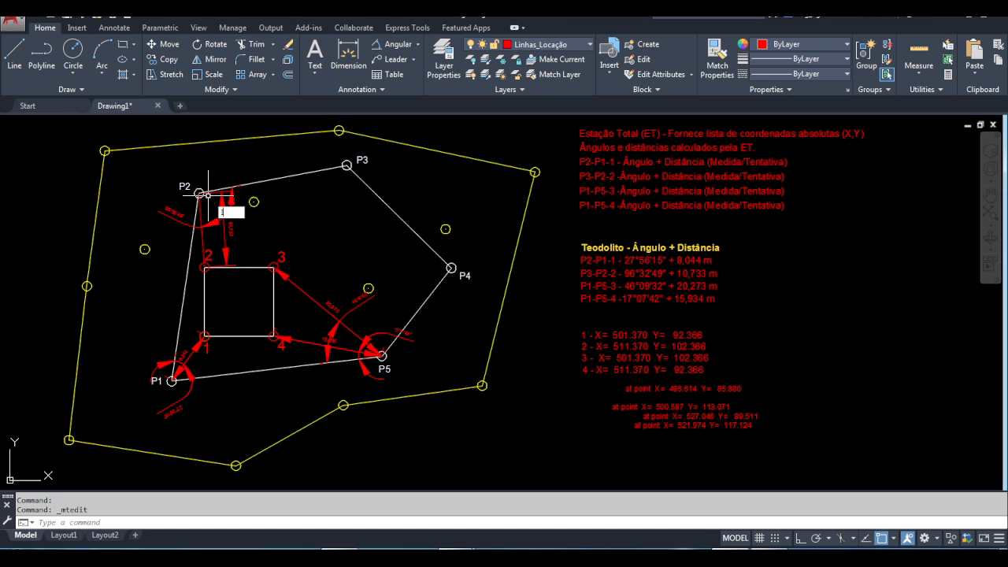
key(Return)
click(199, 192)
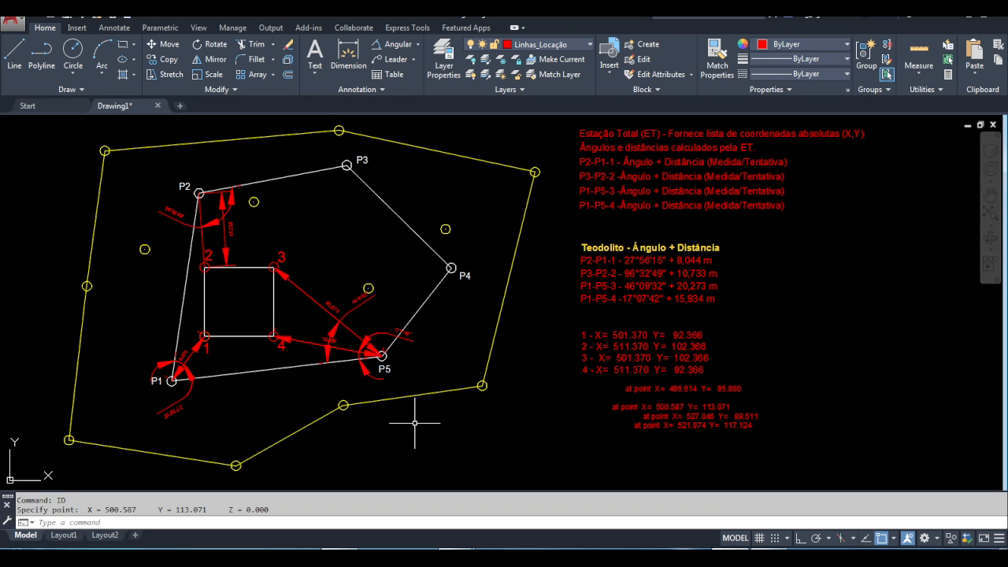
key(Return)
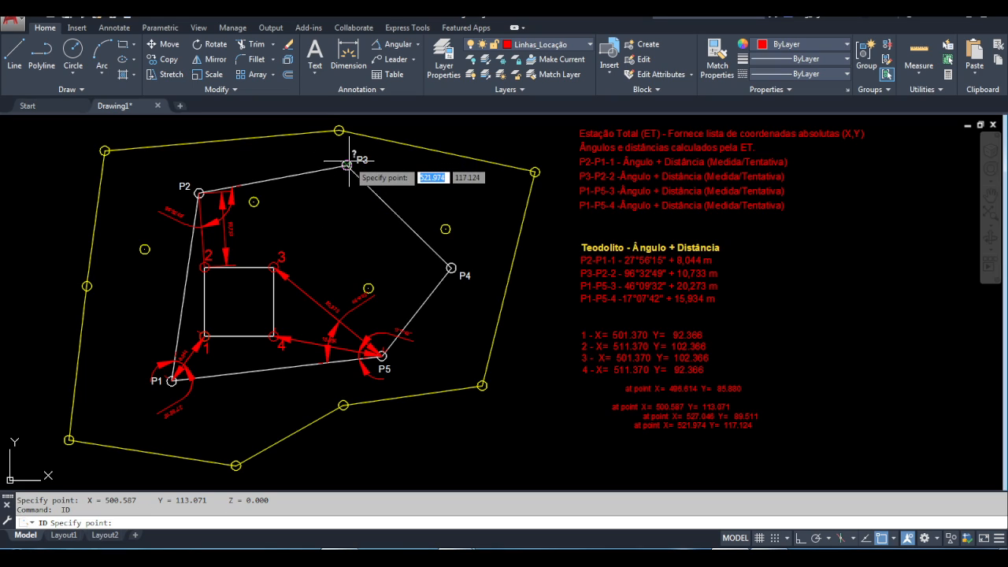
click(347, 164)
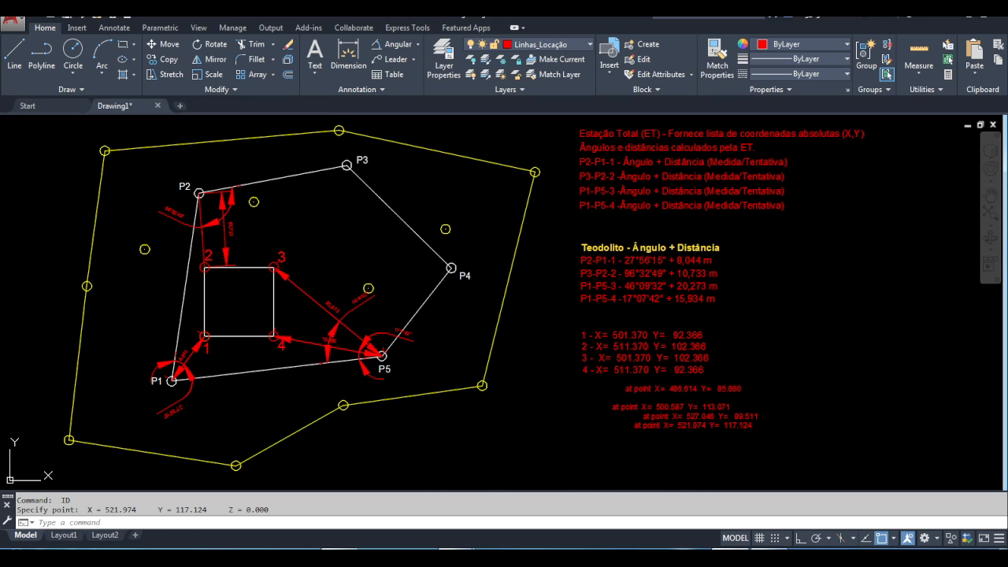
Recheck the coordinates of traverse vertex P3 with the ID command
click(690, 418)
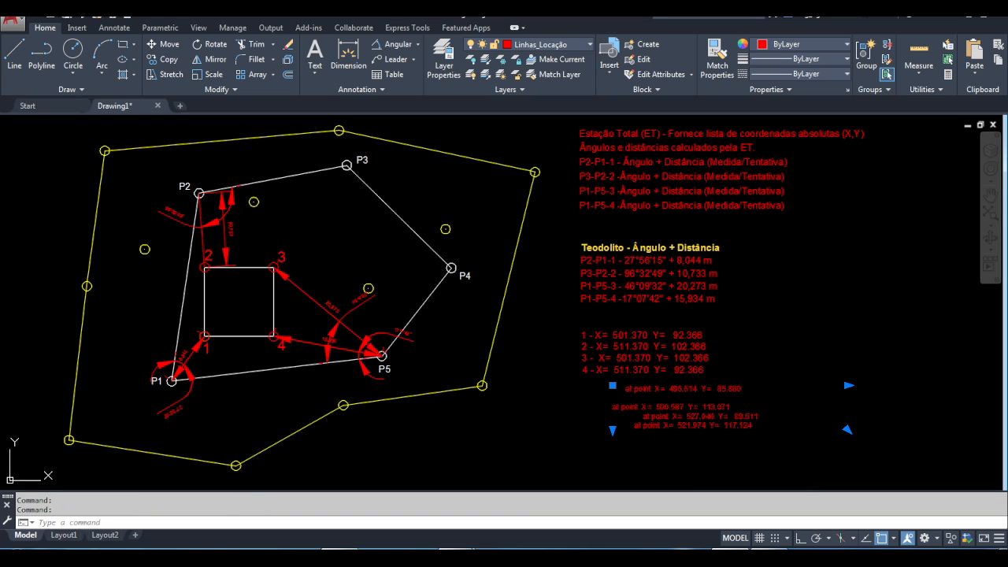
double_click(687, 418)
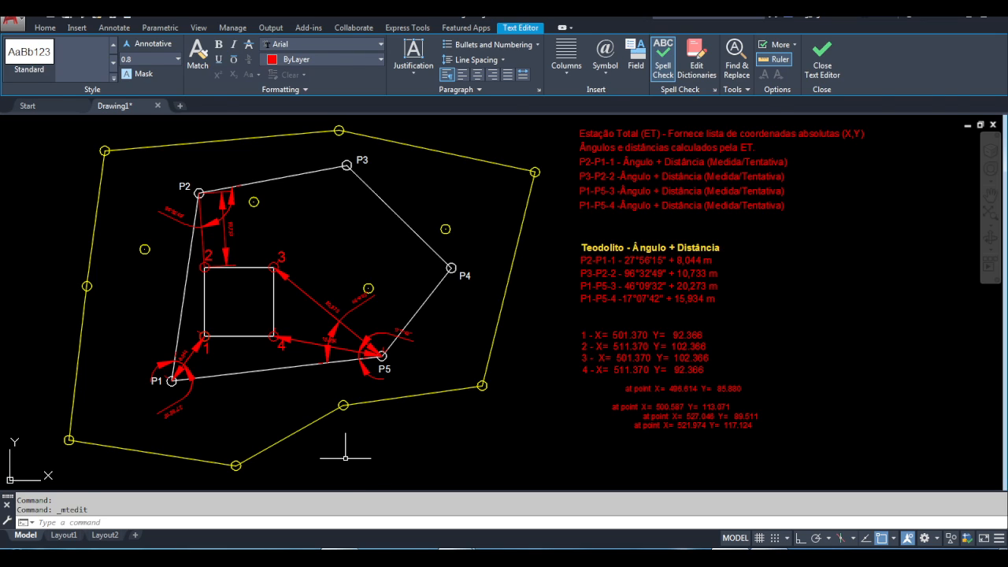
key(Escape)
text(ID Specify point:)
key(Return)
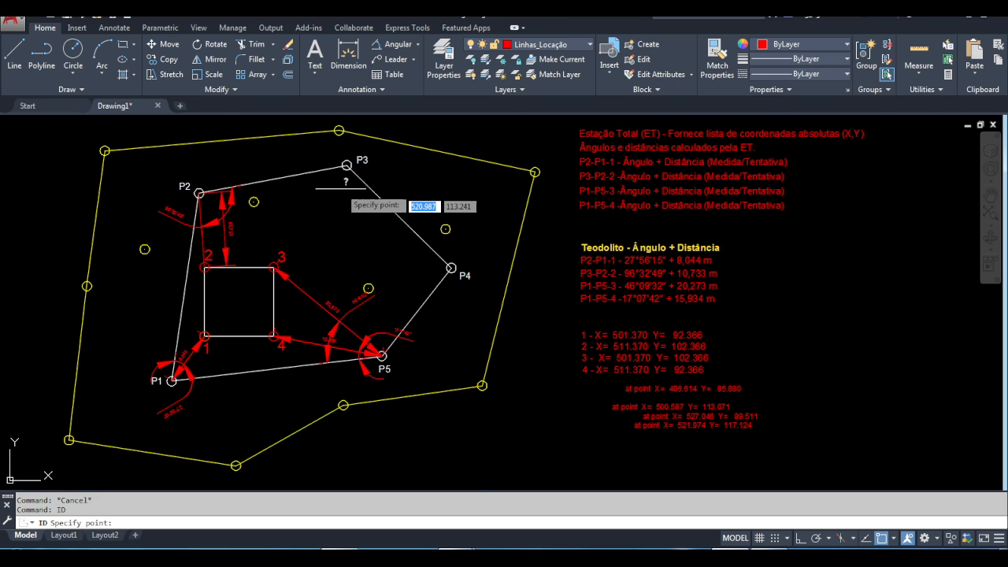
click(346, 166)
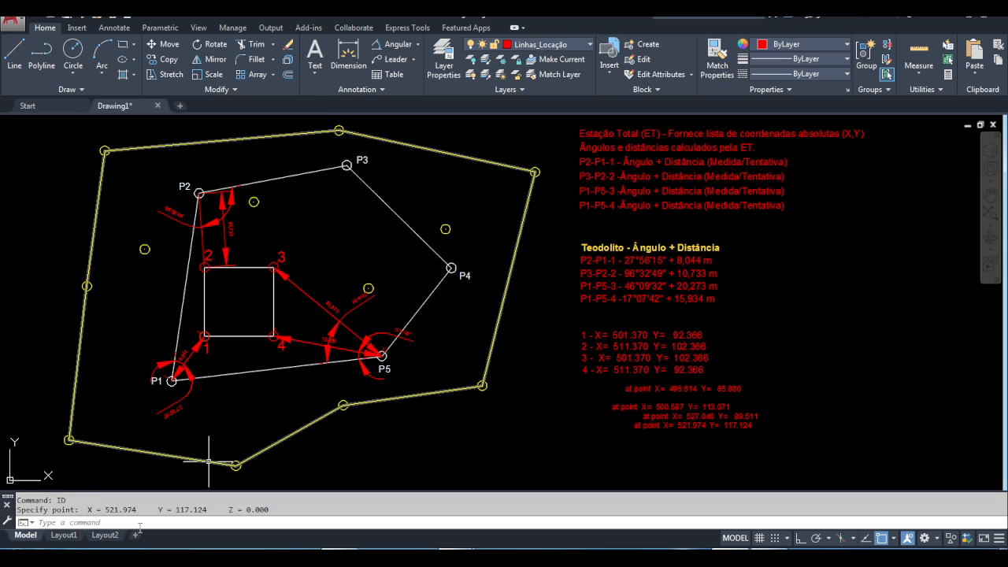
Move the P3 line (X= 521.974 Y= 117.124) directly below the P2 line in the traverse coordinate text and finish editing
click(716, 410)
double_click(694, 410)
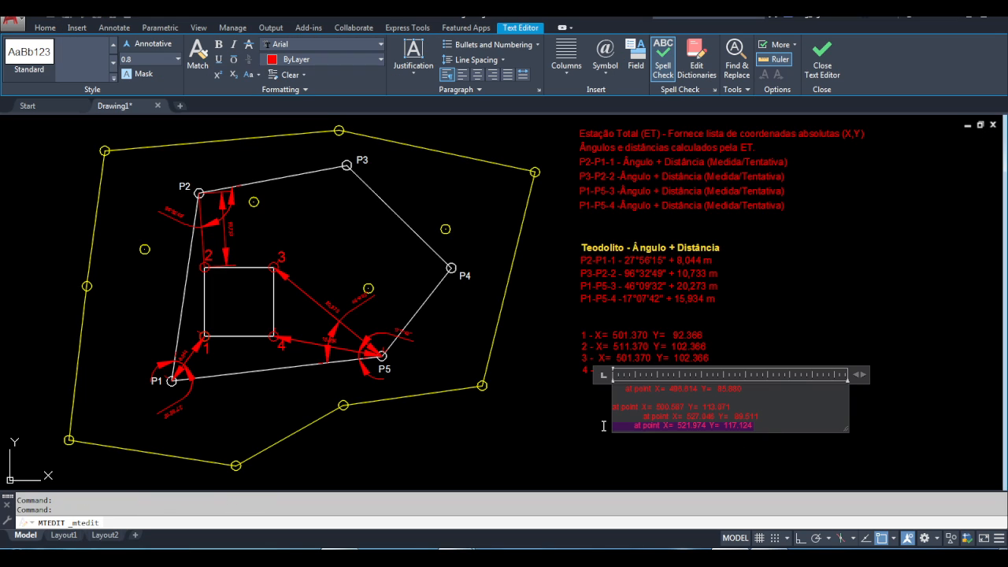
click(746, 412)
text(at point X= 521.974 Y= 117.124)
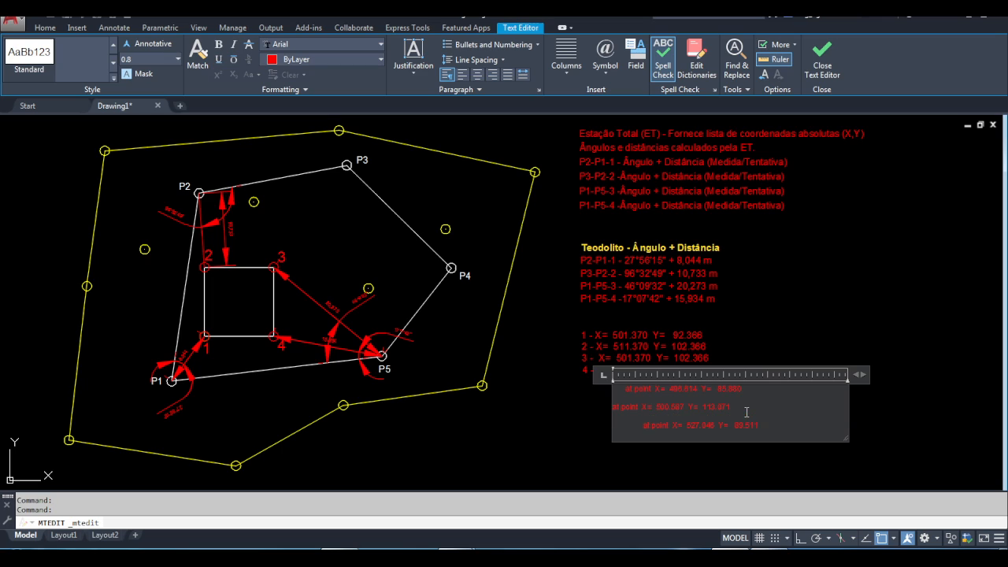
click(358, 416)
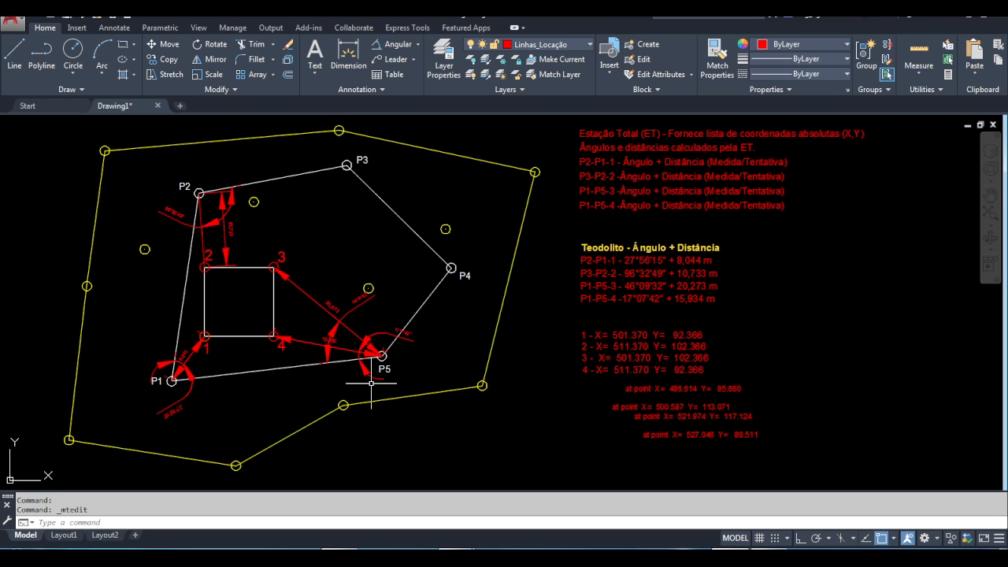
Query the coordinates of traverse vertex P5 with the ID command
text(ID)
key(Return)
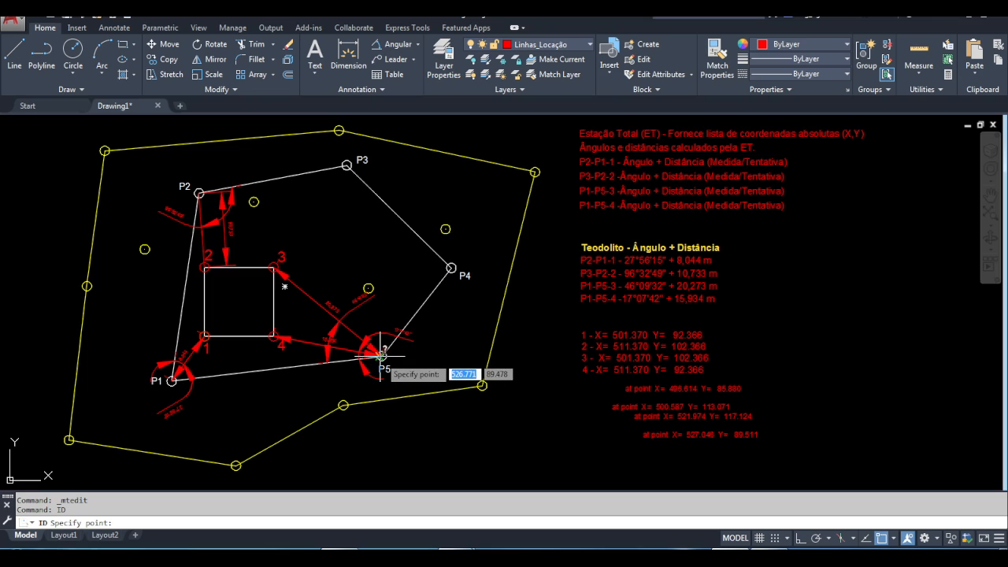
click(382, 356)
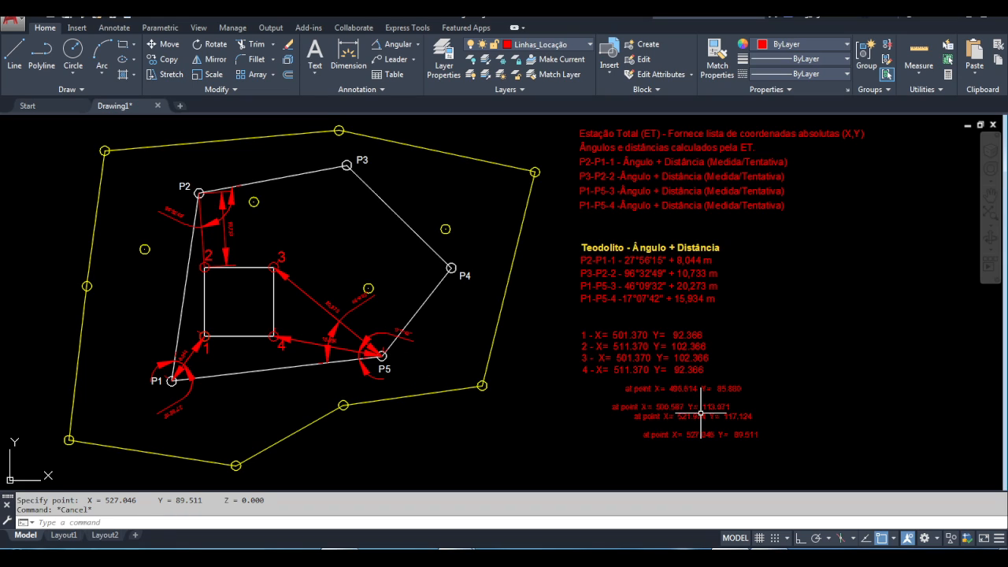
Replace "at point" with "P1 -" and "P2 -" in the first two traverse coordinate lines and remove the blank line between them
click(705, 412)
double_click(658, 389)
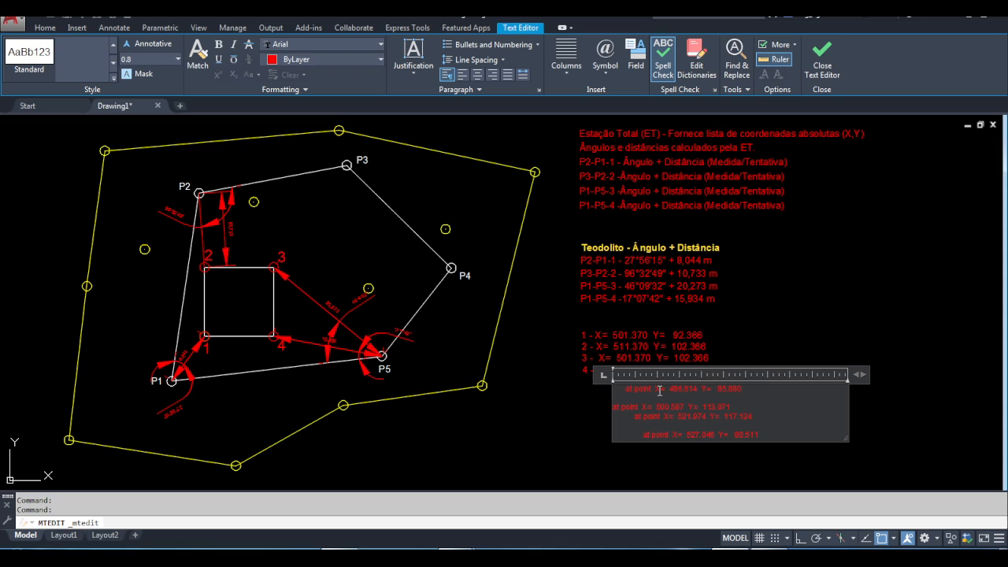
drag(653, 389, 360, 335)
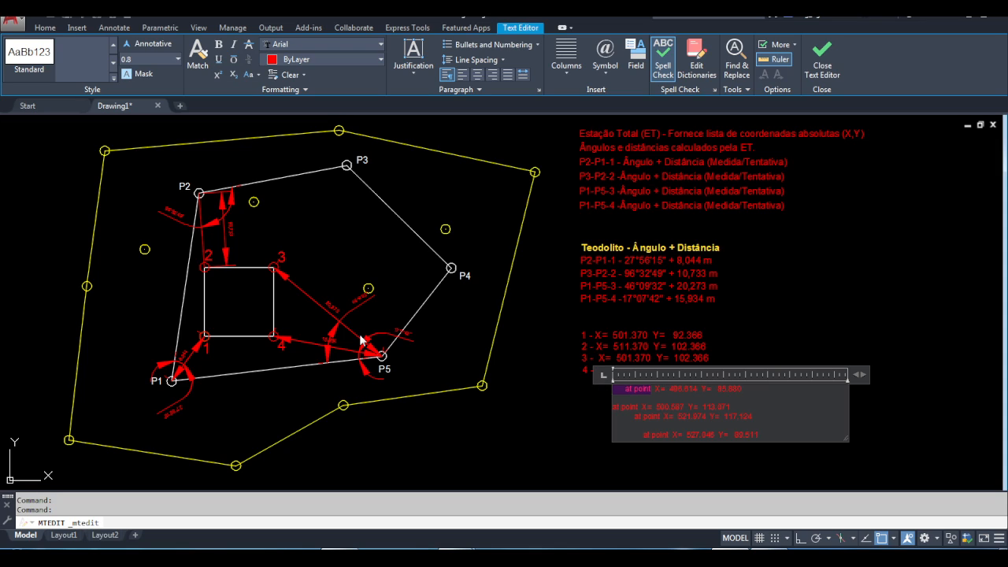
key(Delete)
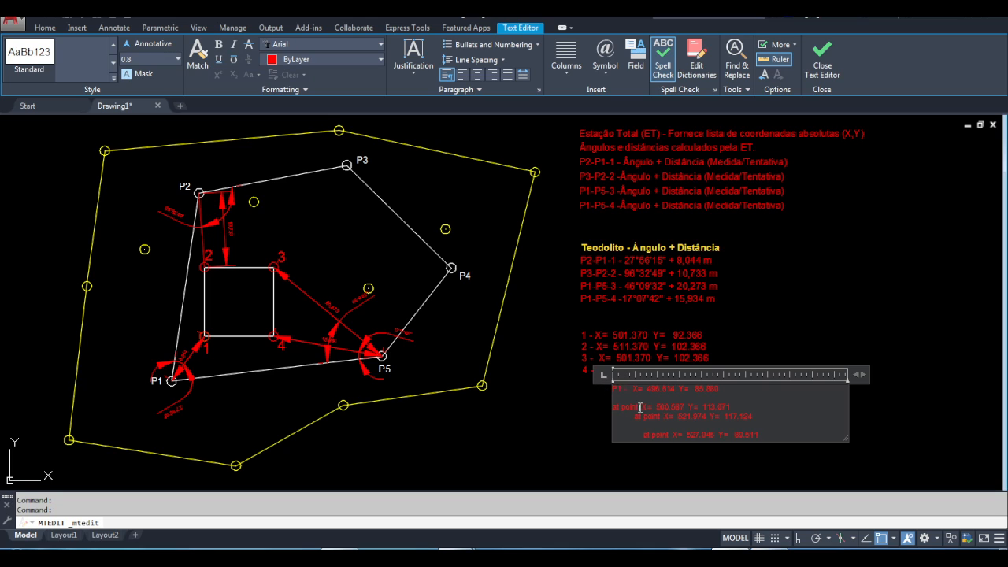
drag(640, 408, 580, 399)
key(Delete)
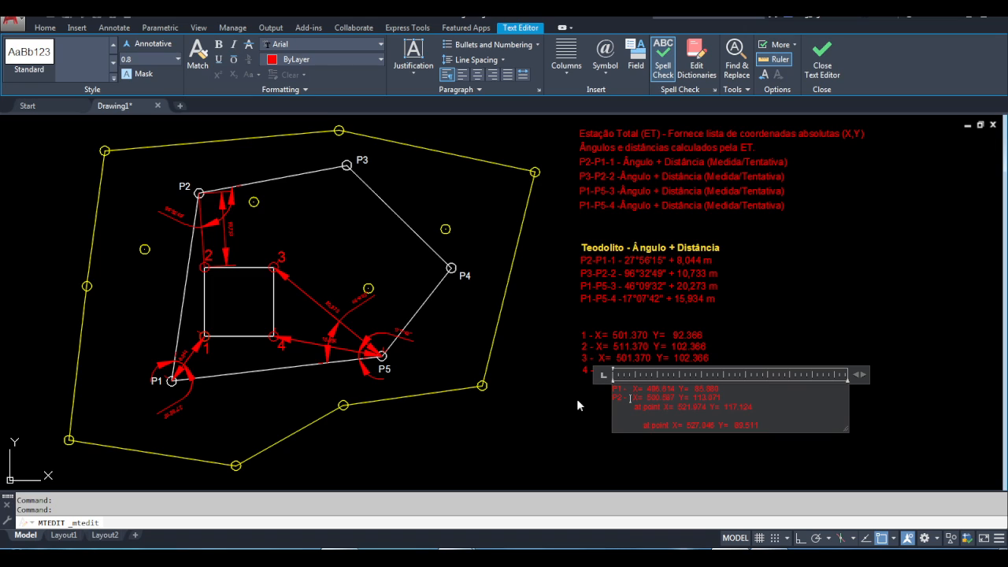
Replace "at point" with "P3 -" and "P5 -" in the last two traverse coordinate lines and remove the blank line between them
double_click(654, 407)
drag(654, 407, 578, 406)
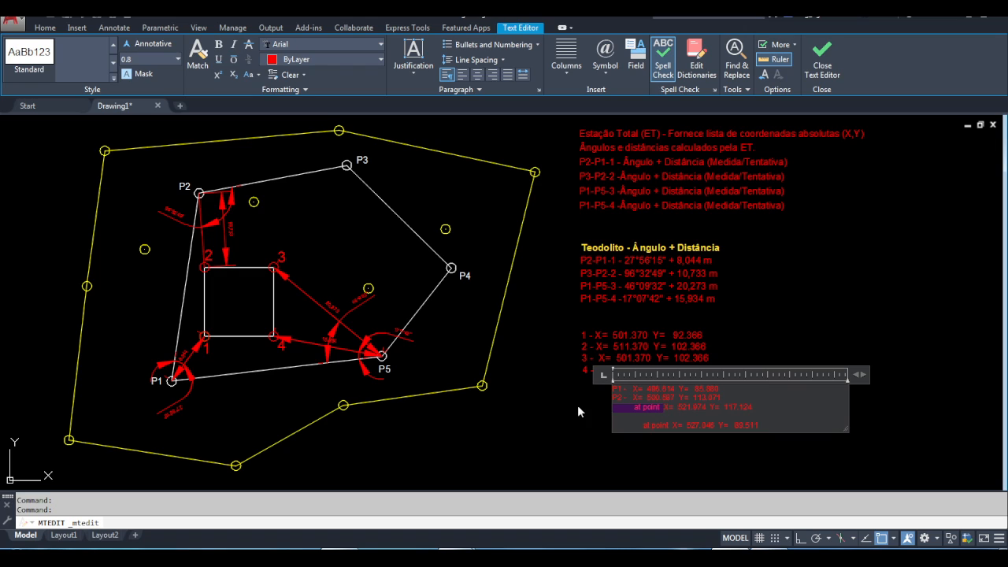
key(Delete)
text(P3 -)
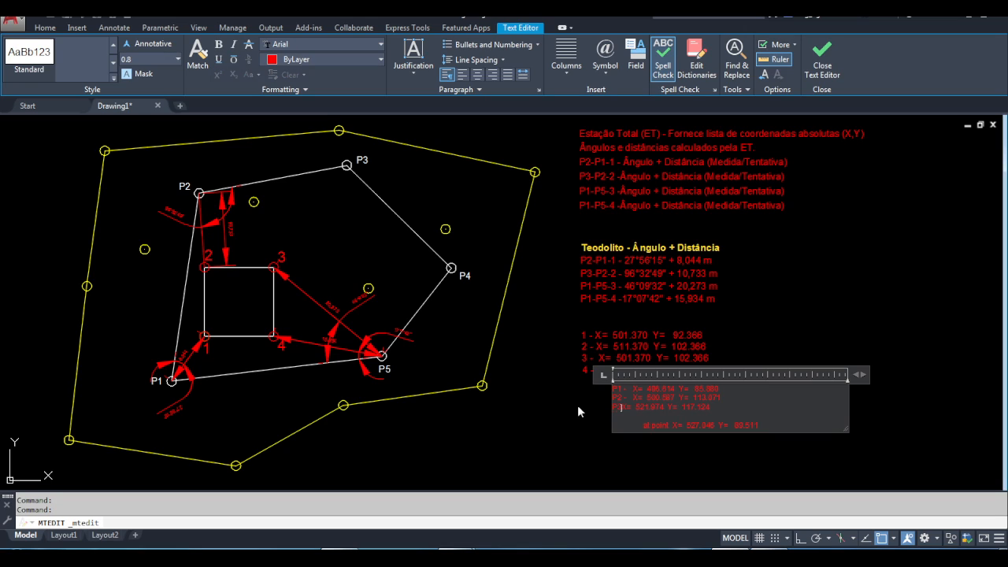
drag(668, 425, 585, 432)
text(P5 -)
click(629, 414)
key(Delete)
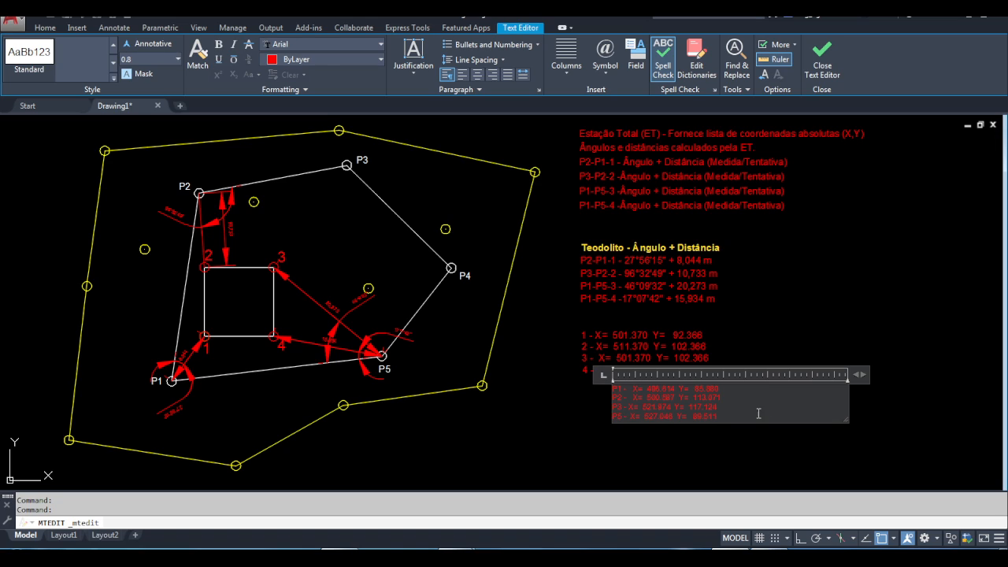
Cut all four labelled traverse coordinate lines out of their text object and finish editing it
drag(758, 414, 598, 394)
key(ctrl+c)
click(591, 386)
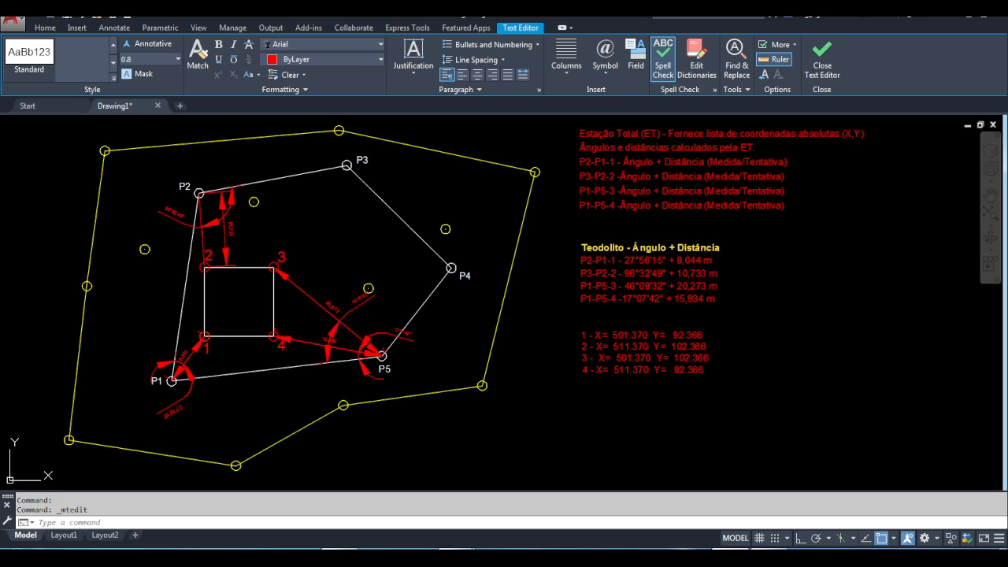
Paste the four labelled traverse coordinate lines below point 4 in the square's coordinate text and finish editing it
click(615, 345)
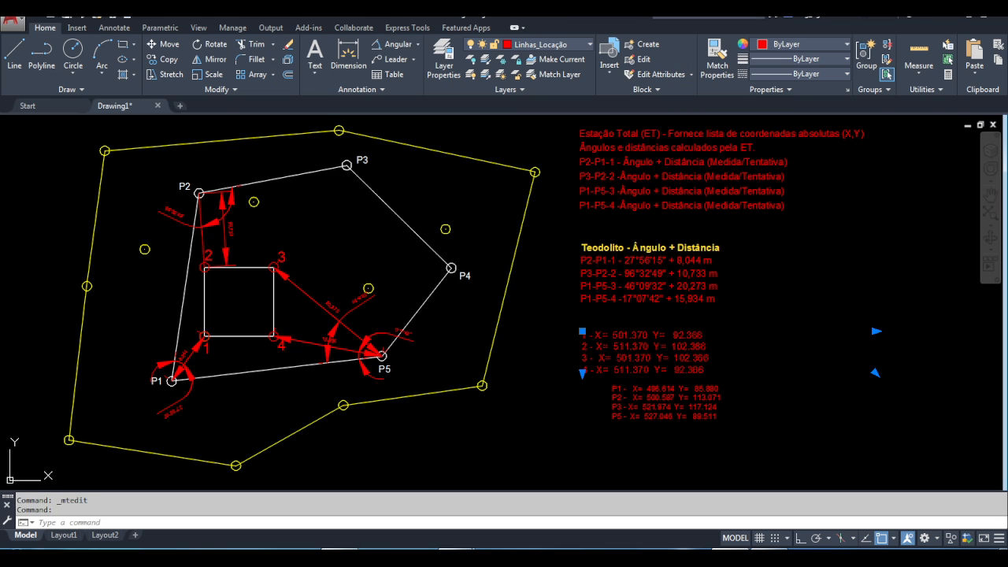
double_click(735, 370)
key(Return)
key(ctrl+v)
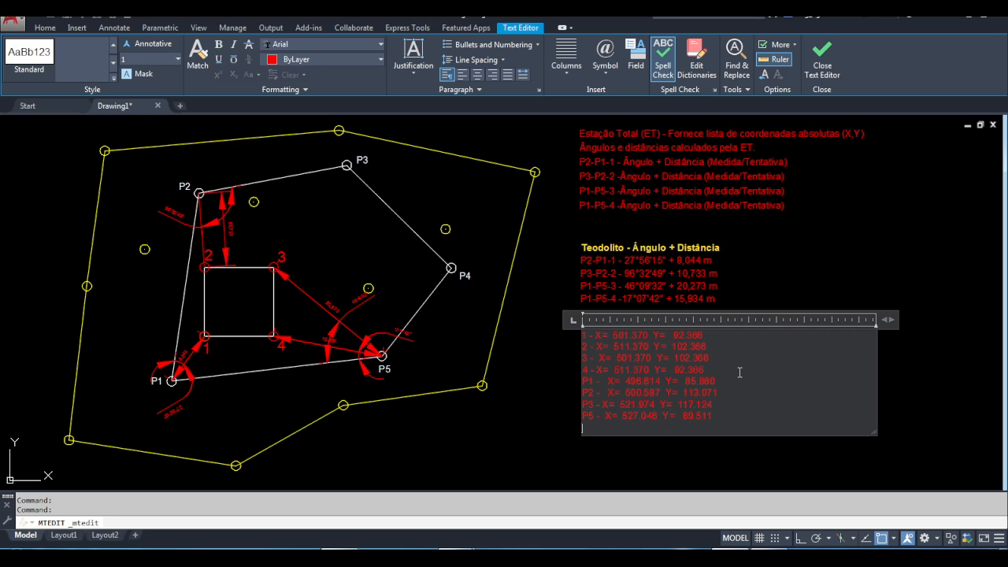
click(856, 478)
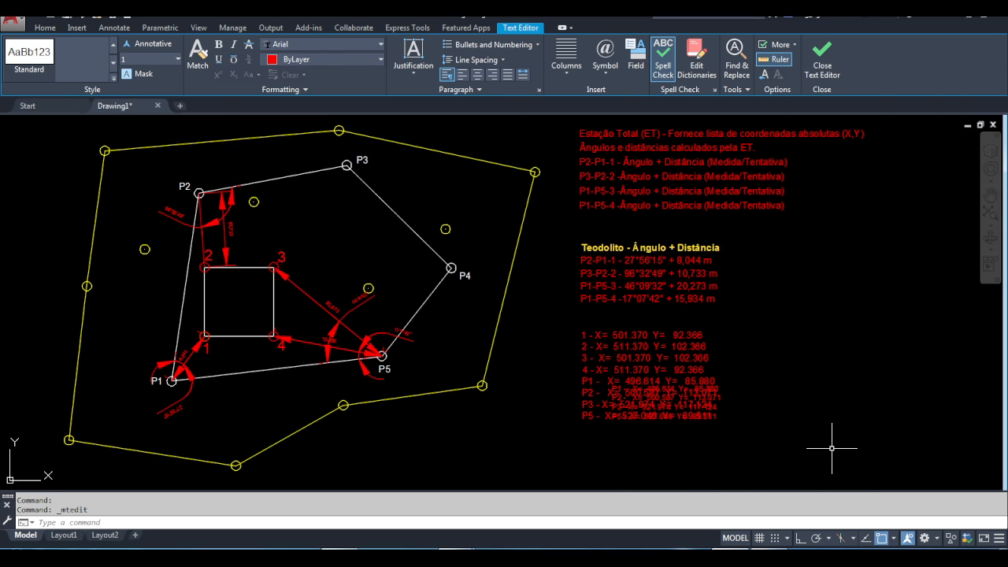
Move the combined coordinate list to the right of the Estação Total note and erase the leftover smaller traverse coordinate list
text(m)
key(Return)
click(640, 336)
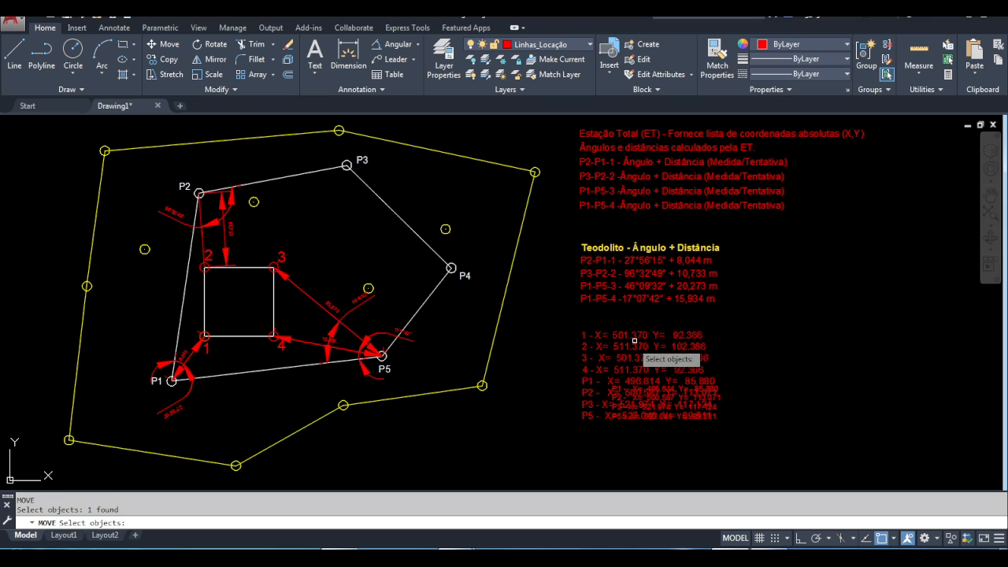
key(Return)
click(629, 347)
click(815, 254)
key(Escape)
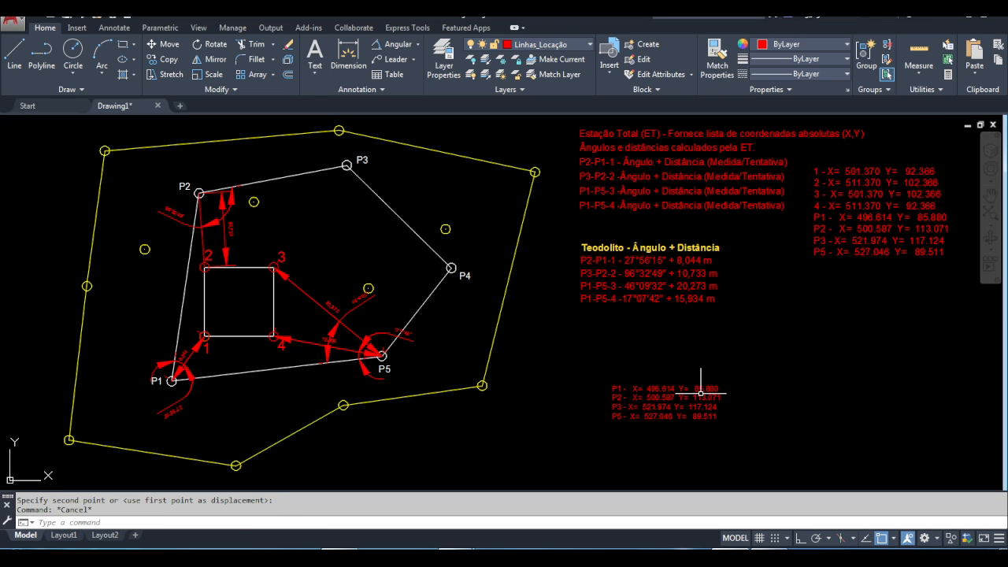
click(699, 397)
key(Delete)
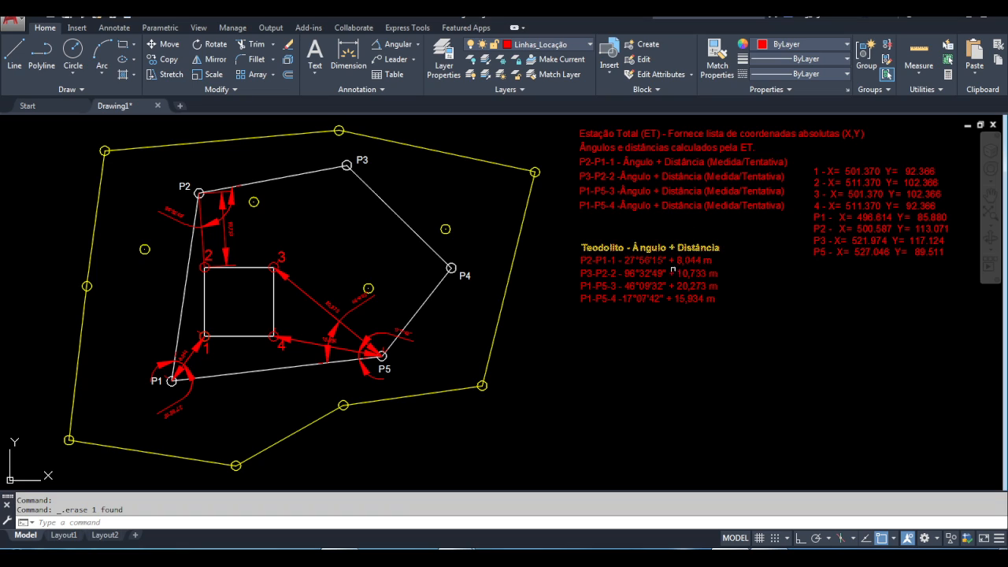
Move the Teodolito text block straight down to free space below the Estação Total note
text(m)
key(Return)
click(752, 367)
click(628, 238)
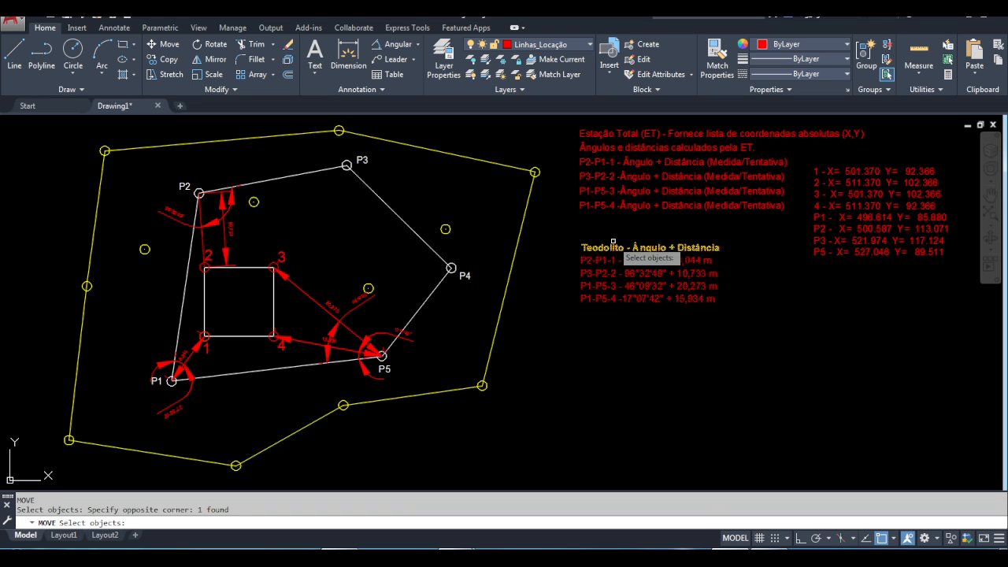
key(Return)
click(636, 249)
click(637, 389)
key(Escape)
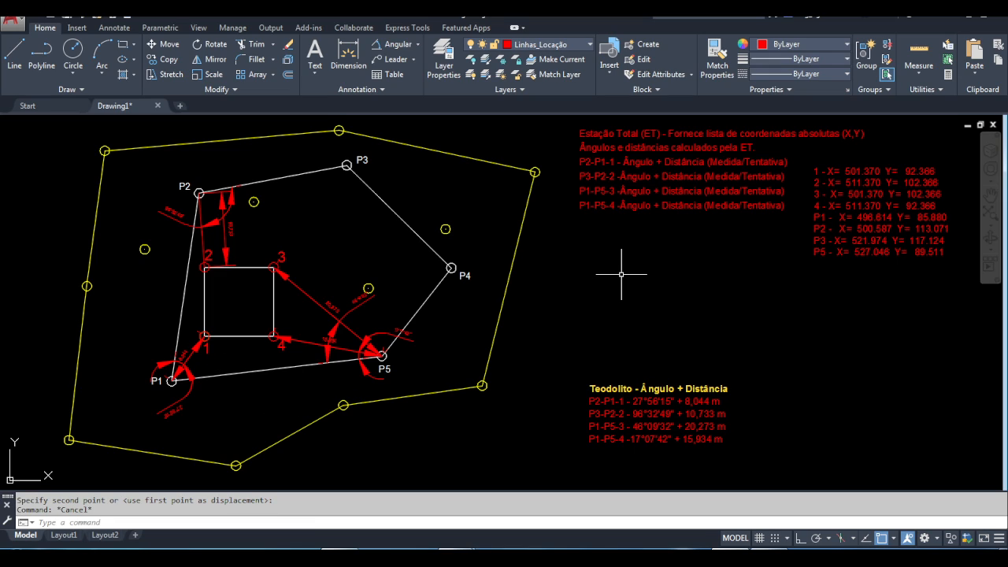
text(m)
key(Return)
click(854, 211)
key(Escape)
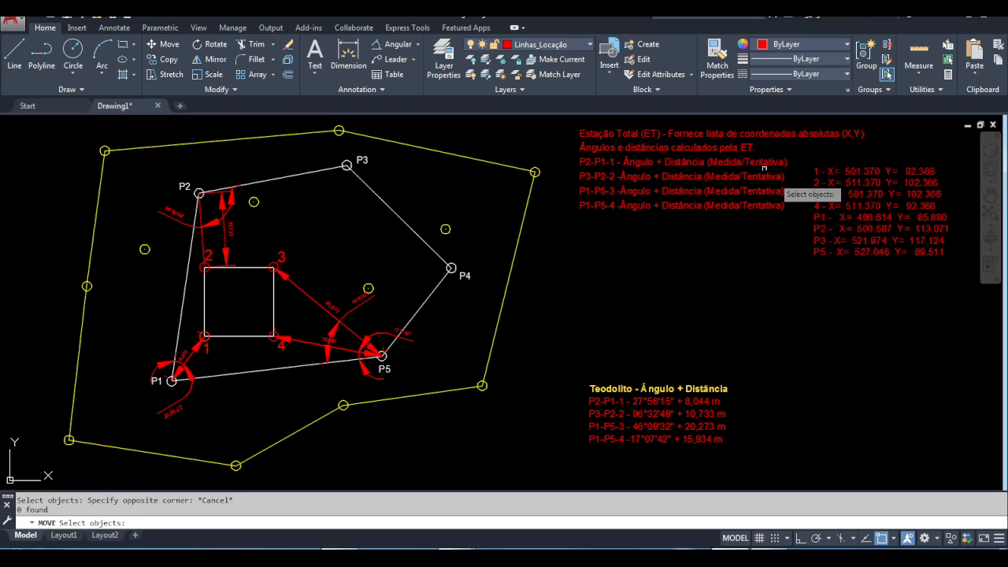
click(761, 155)
click(858, 189)
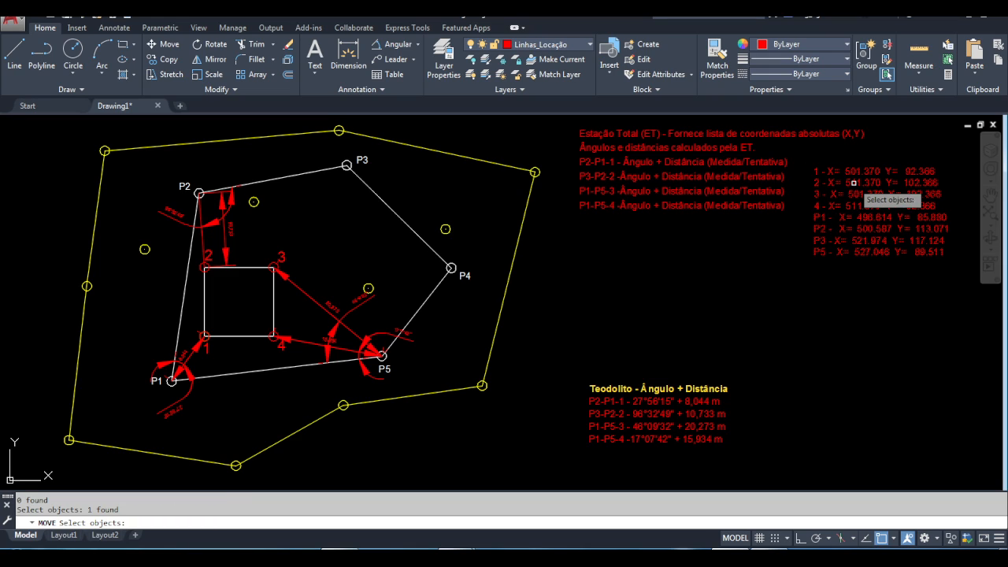
key(Escape)
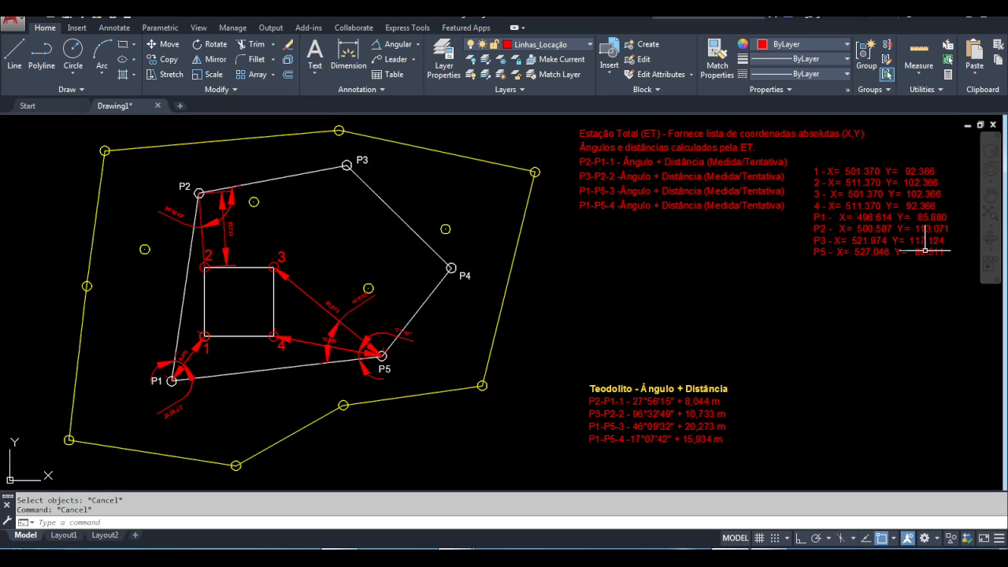
Copy all eight coordinate lines and paste them on a new line under the Estação Total heading
double_click(933, 253)
drag(933, 253, 790, 155)
key(ctrl+c)
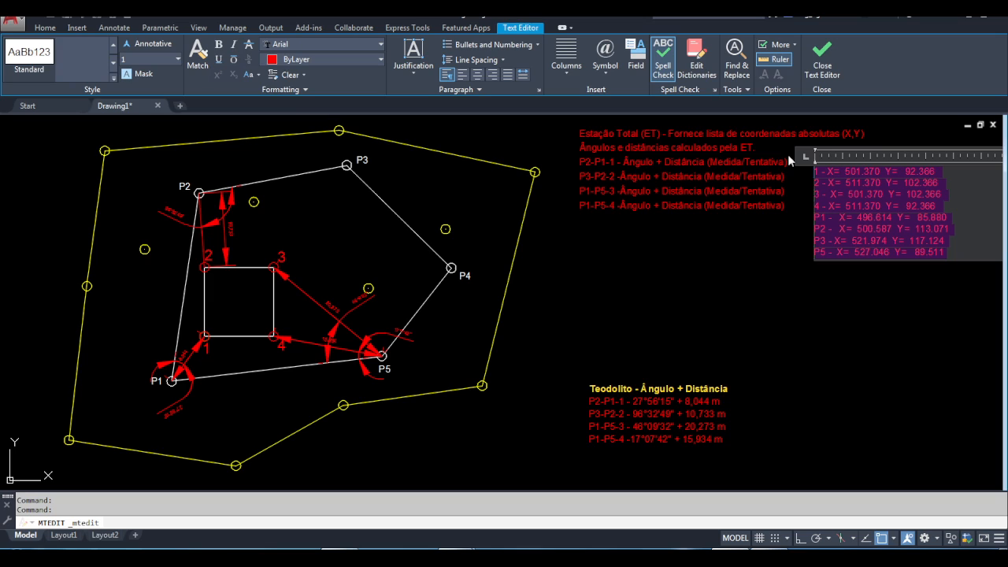
click(757, 161)
click(758, 166)
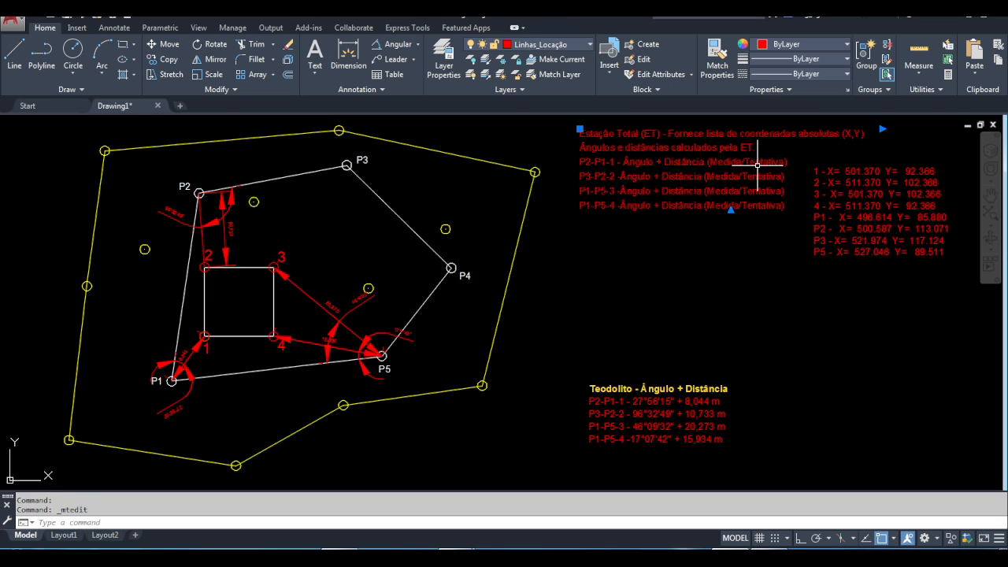
double_click(758, 154)
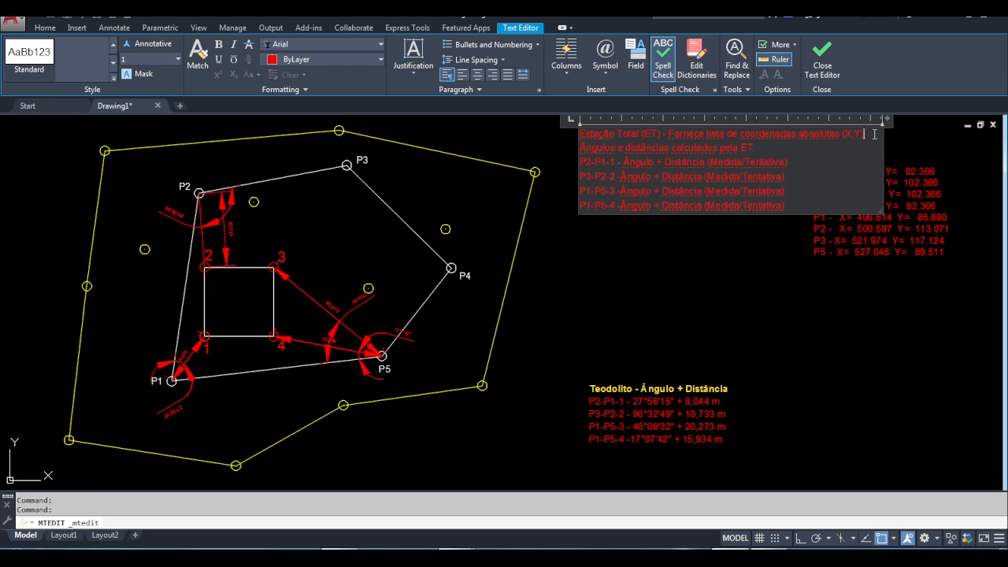
key(Return)
key(ctrl+v)
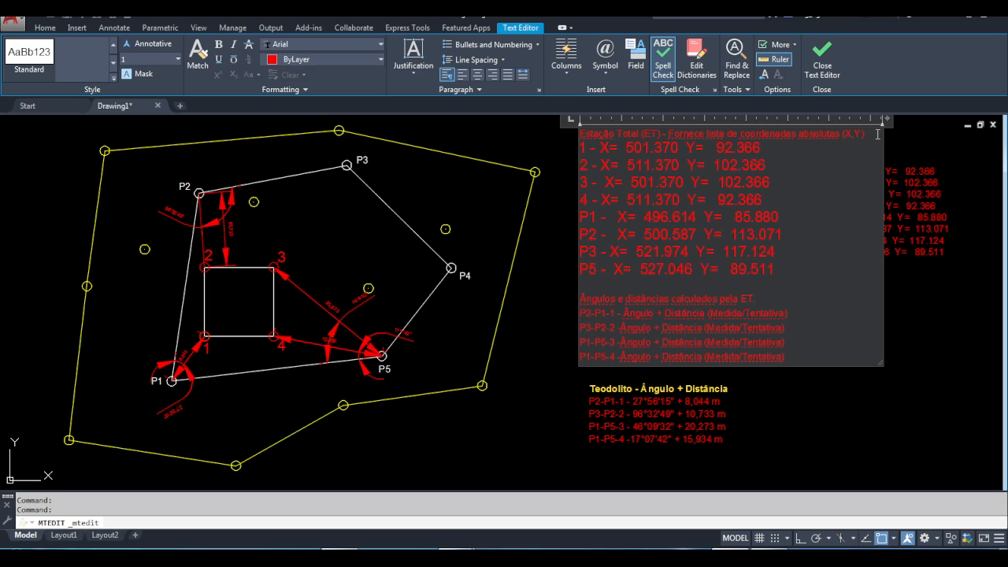
Finish editing the Estação Total note and erase the separate coordinate list beside it
drag(818, 360, 564, 136)
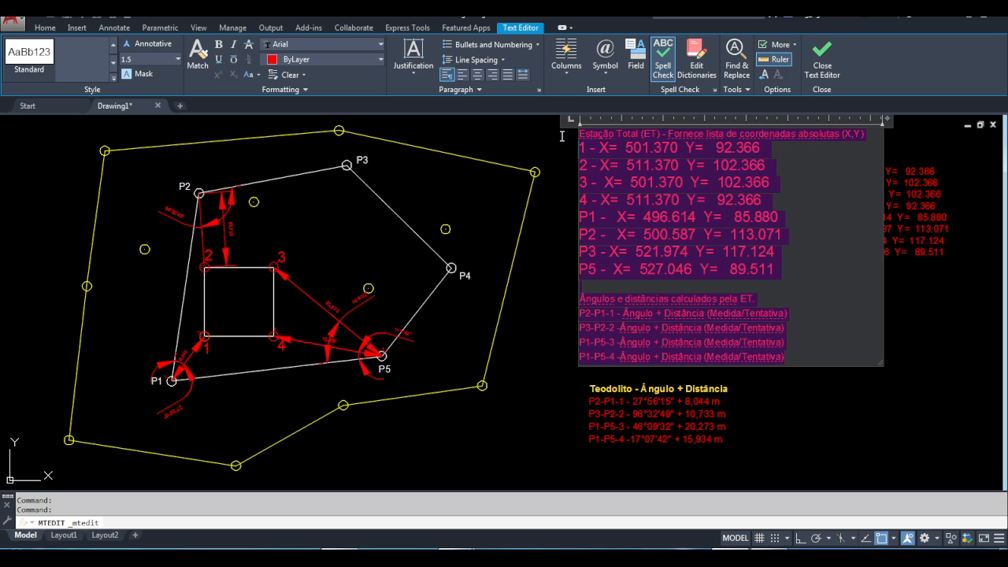
click(822, 59)
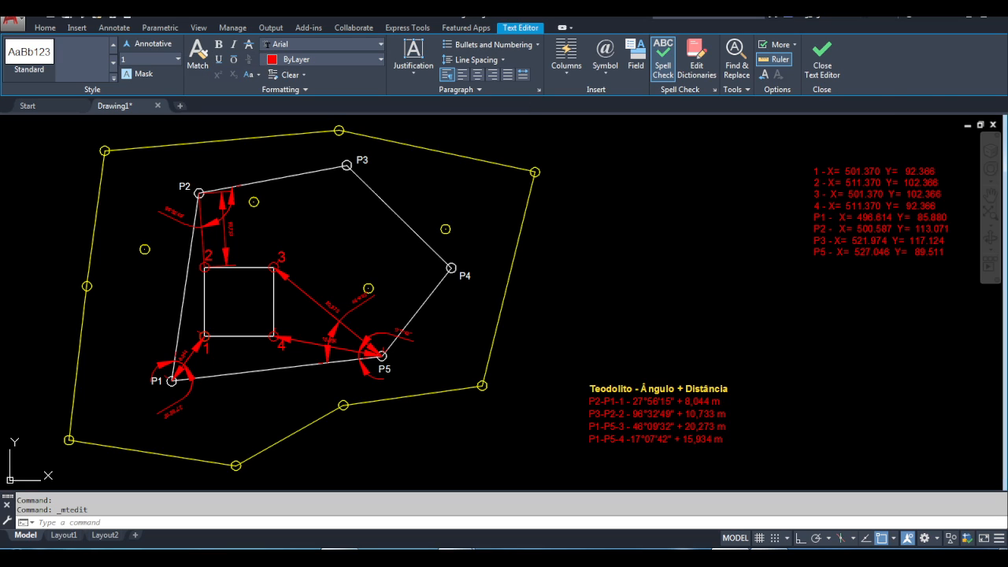
click(880, 213)
key(Delete)
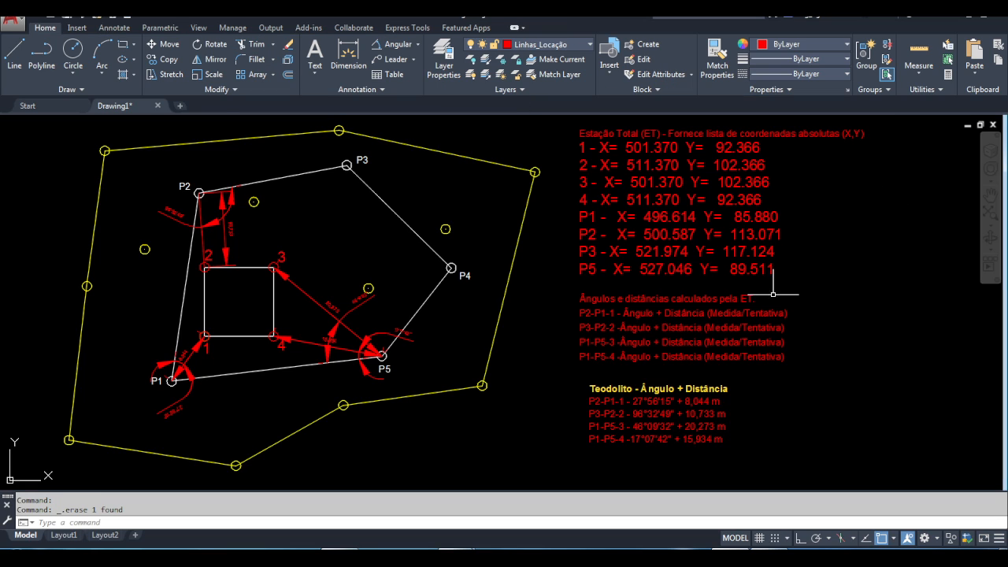
Set the text height of the entire Estação Total note to 0.8
click(737, 304)
key(Escape)
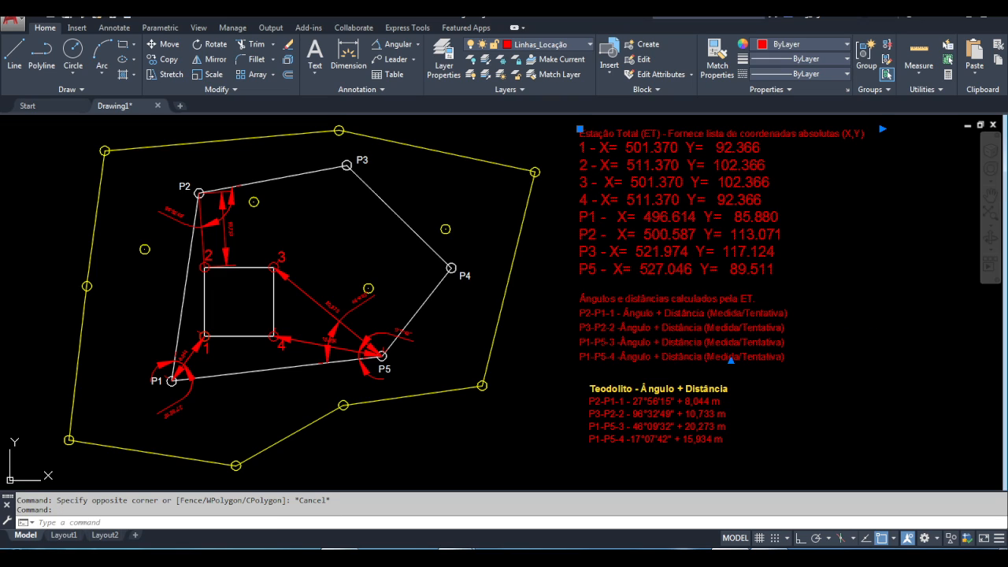
double_click(713, 300)
key(ctrl+a)
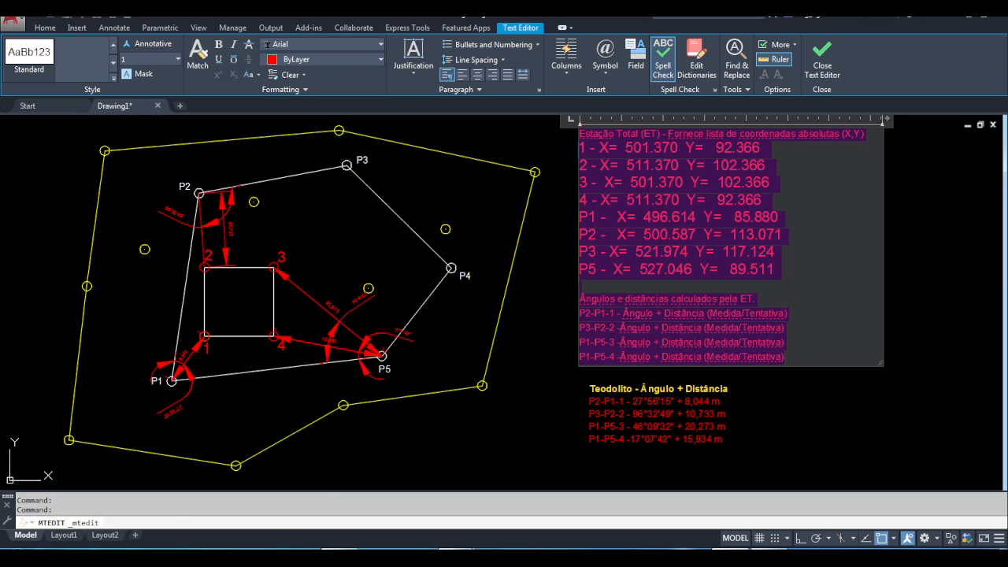
click(144, 58)
text(0.8)
key(Return)
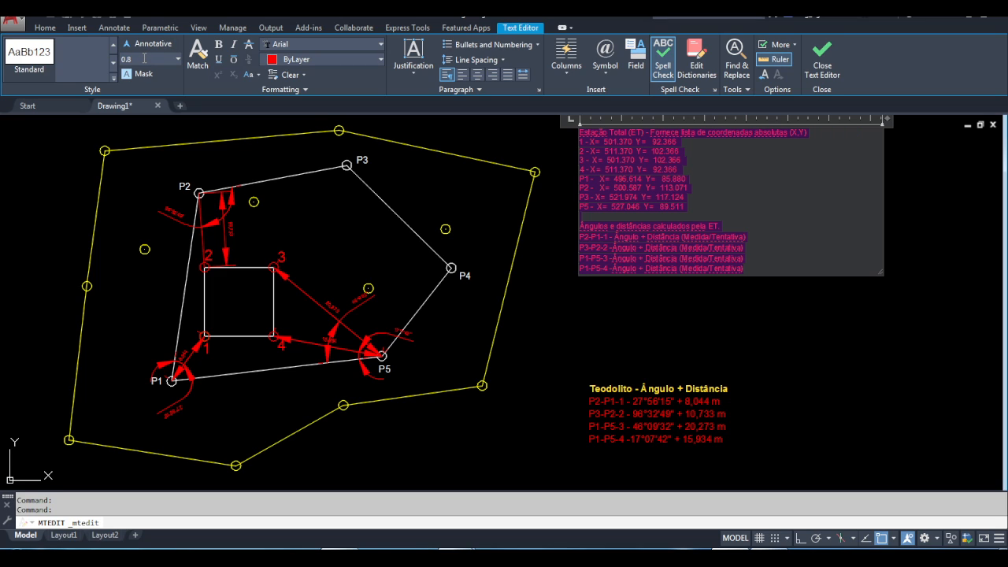
click(656, 296)
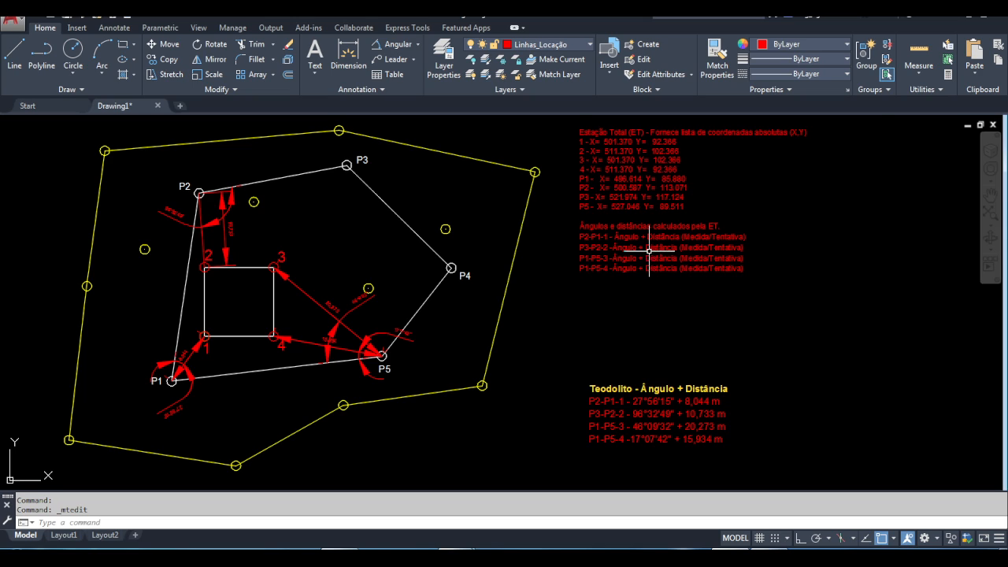
Set the text height of the entire Estação Total note to 1 and finish editing it
double_click(652, 254)
key(ctrl+a)
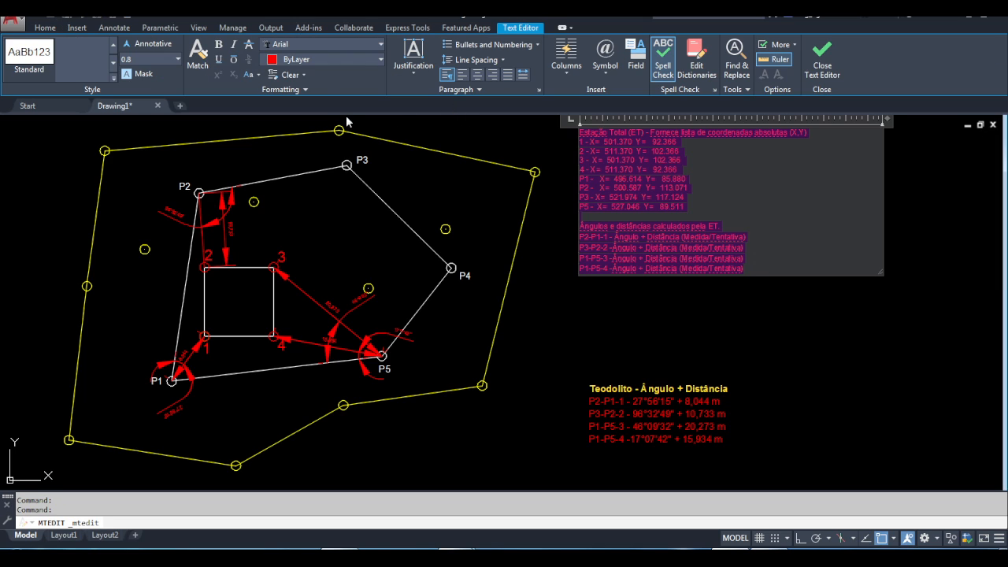
key(Return)
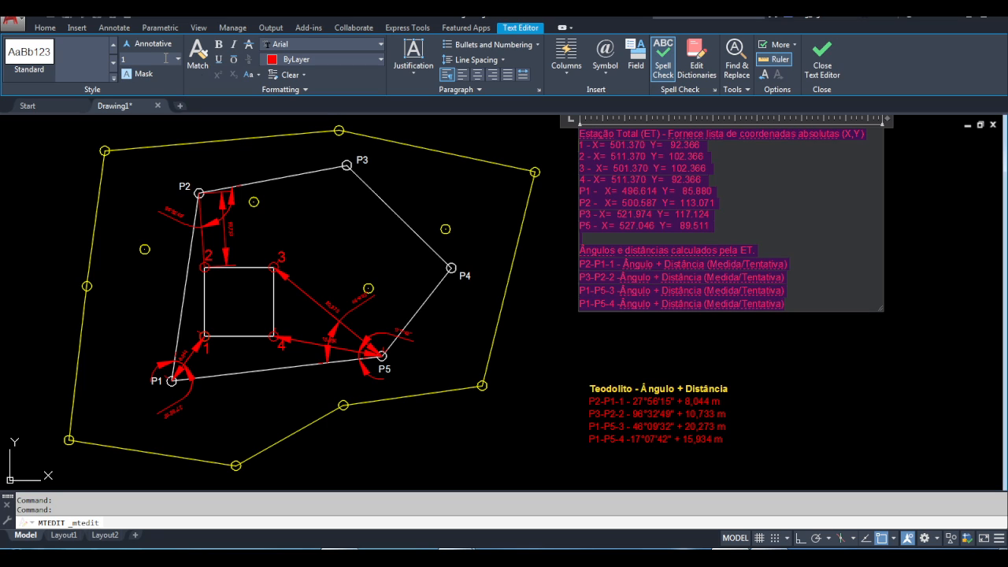
click(636, 370)
Format the Estação Total heading line as yellow and bold, leaving the rest of the note as it is
click(663, 155)
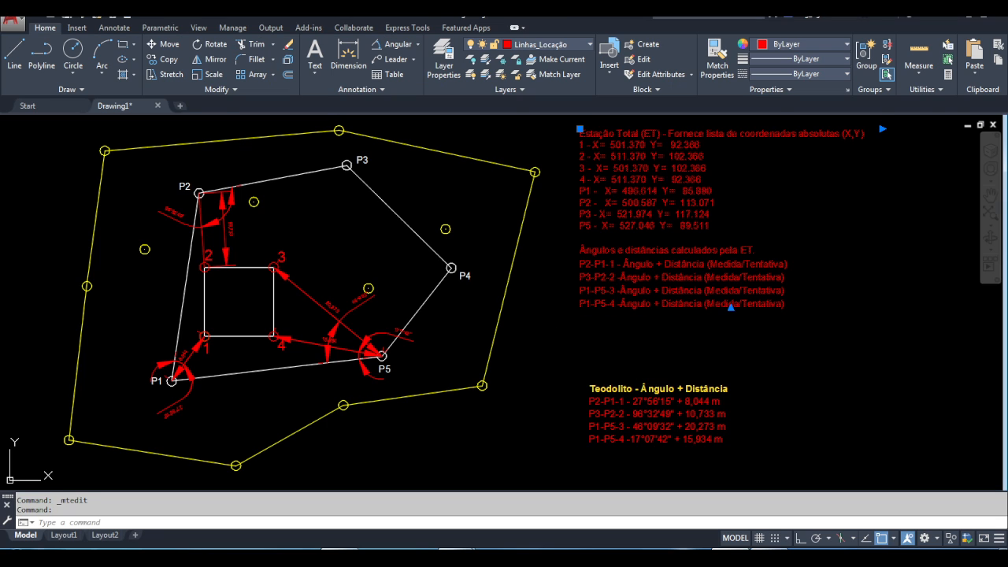
double_click(664, 154)
drag(873, 134, 540, 105)
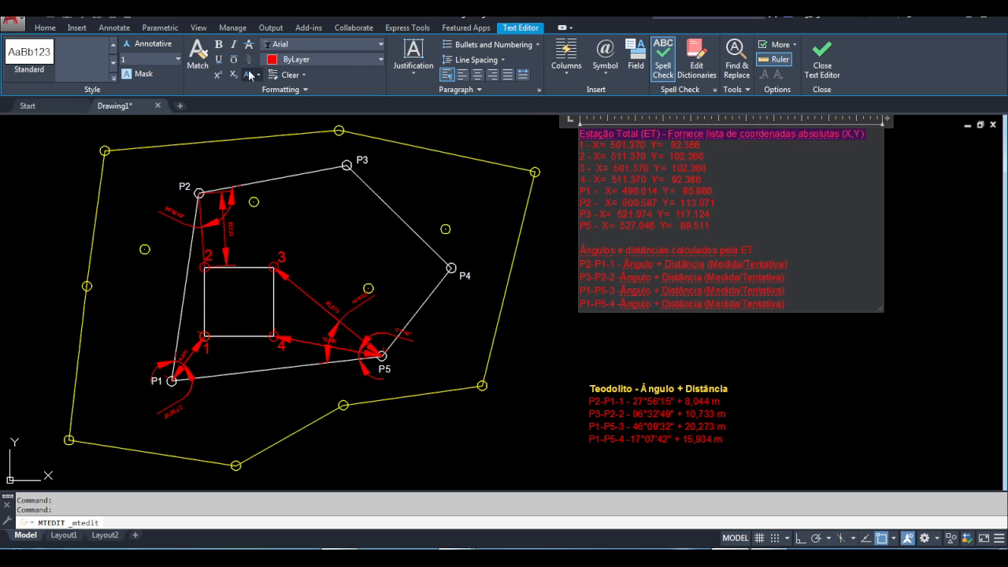
click(352, 60)
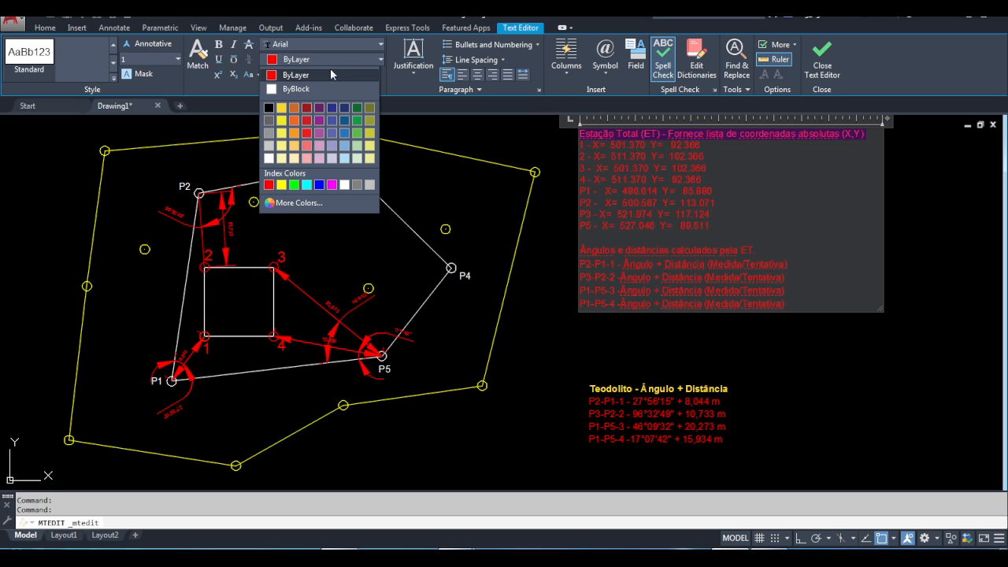
click(281, 184)
click(219, 44)
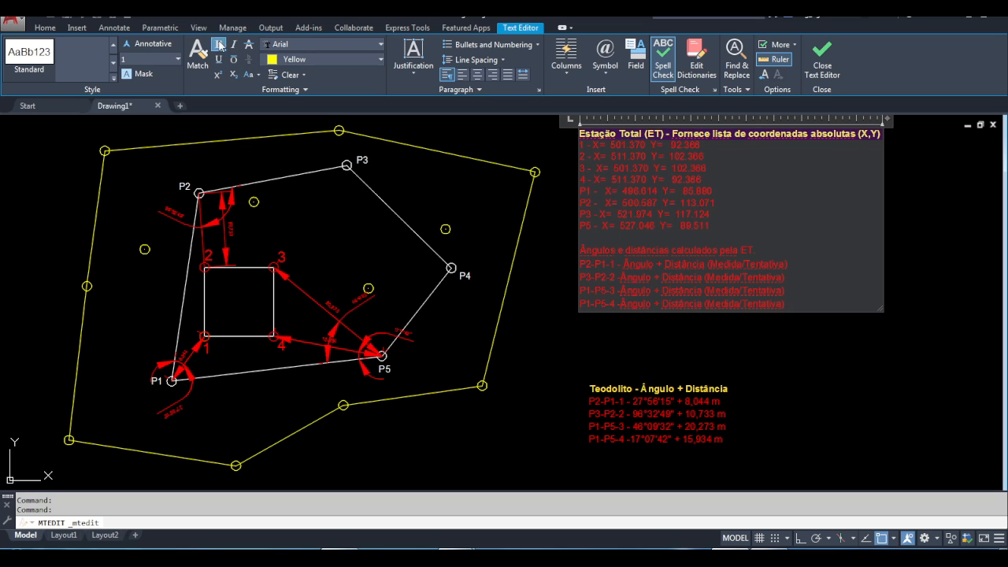
click(861, 346)
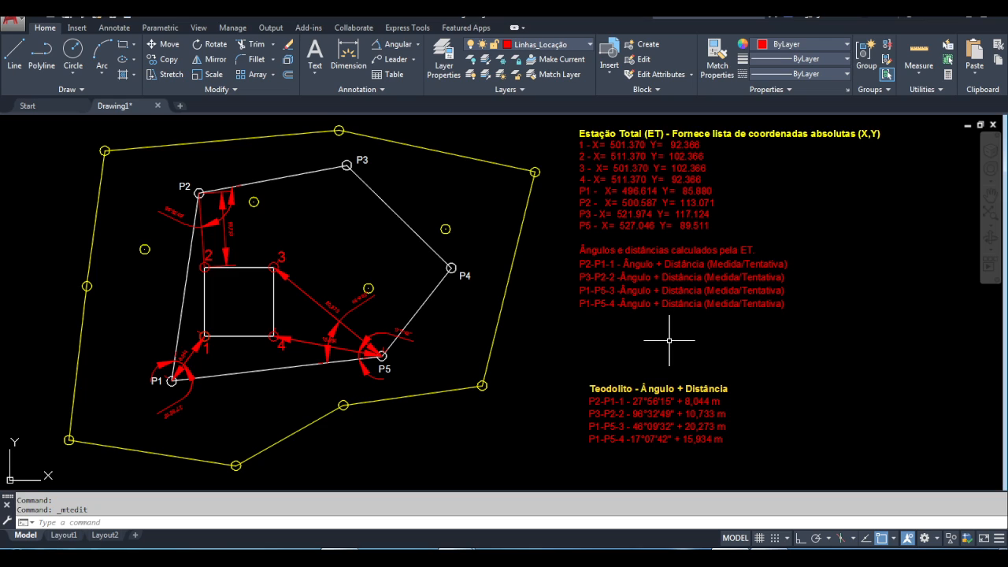
Move the Teodolito text block up to just below the Estação Total note, aligned with its left edge
text(M)
key(Return)
click(780, 463)
click(543, 358)
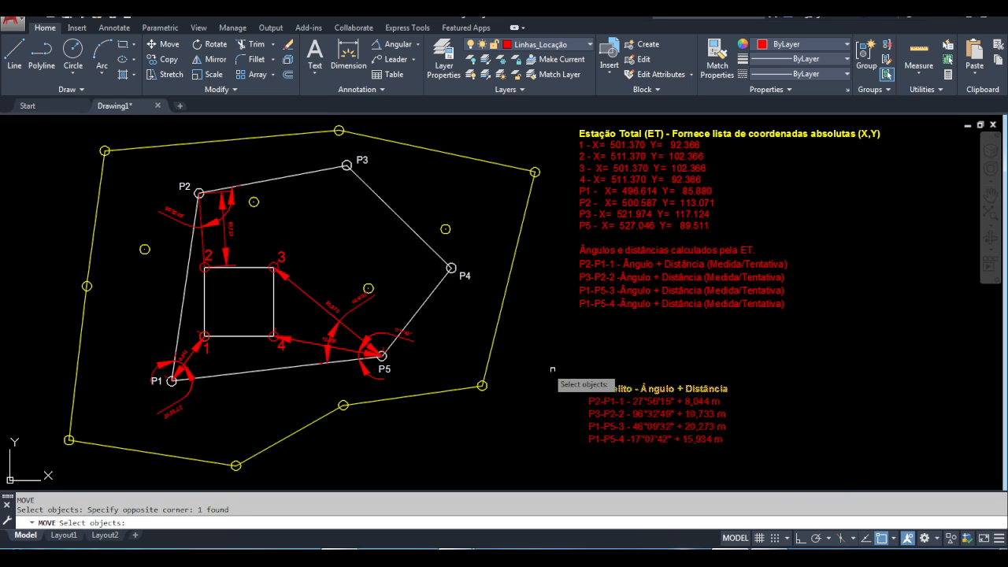
key(Return)
click(589, 439)
click(580, 386)
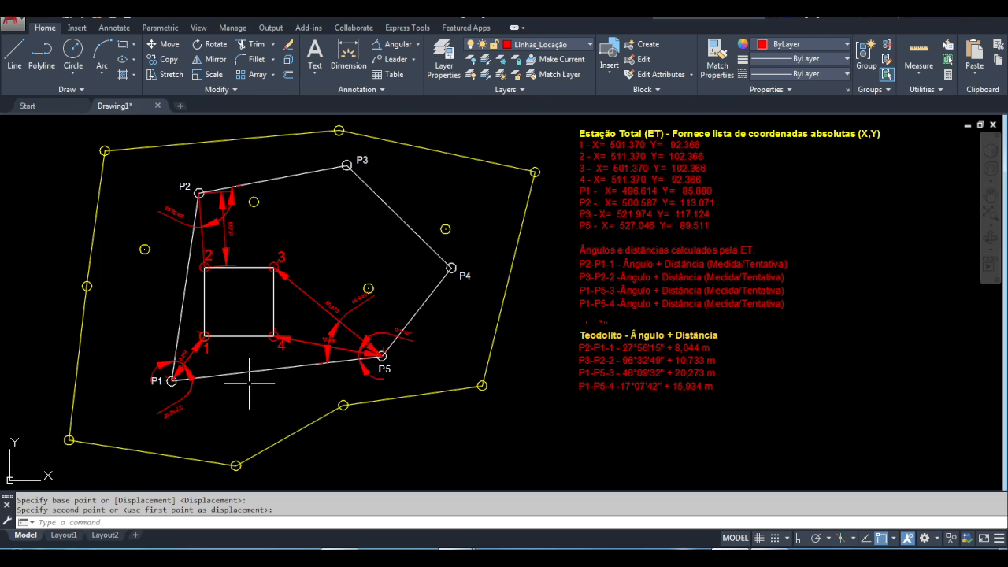
scroll(190, 252, up, 5)
middle_drag(206, 260, 236, 348)
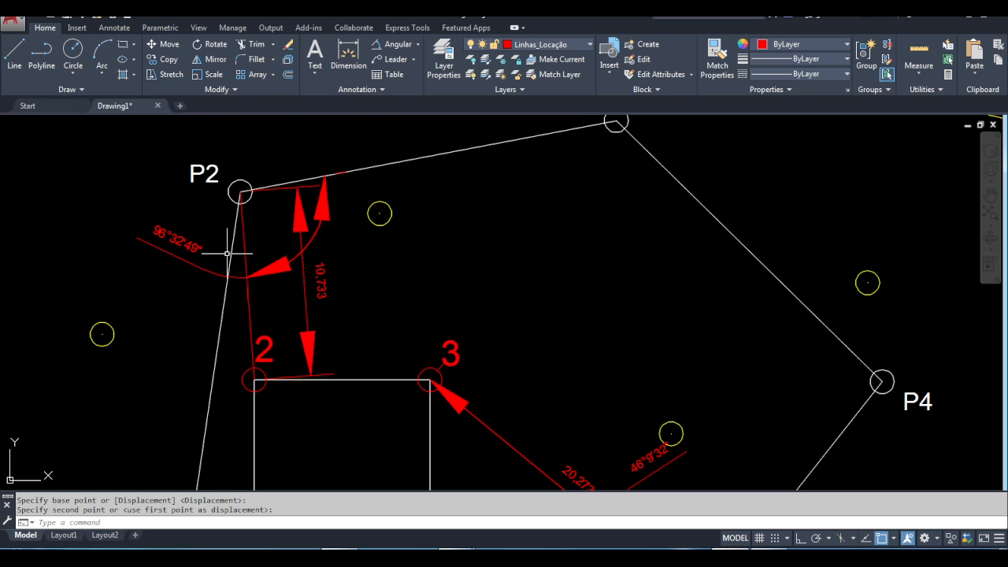
scroll(273, 197, down, 2)
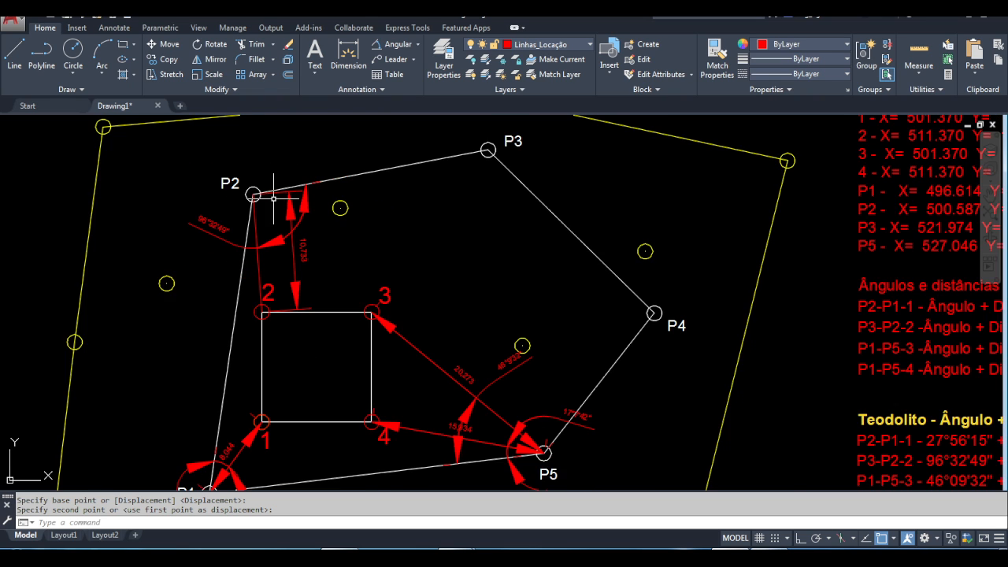
mouse_move(273, 196)
middle_down()
mouse_move(284, 252)
mouse_move(322, 155)
middle_up()
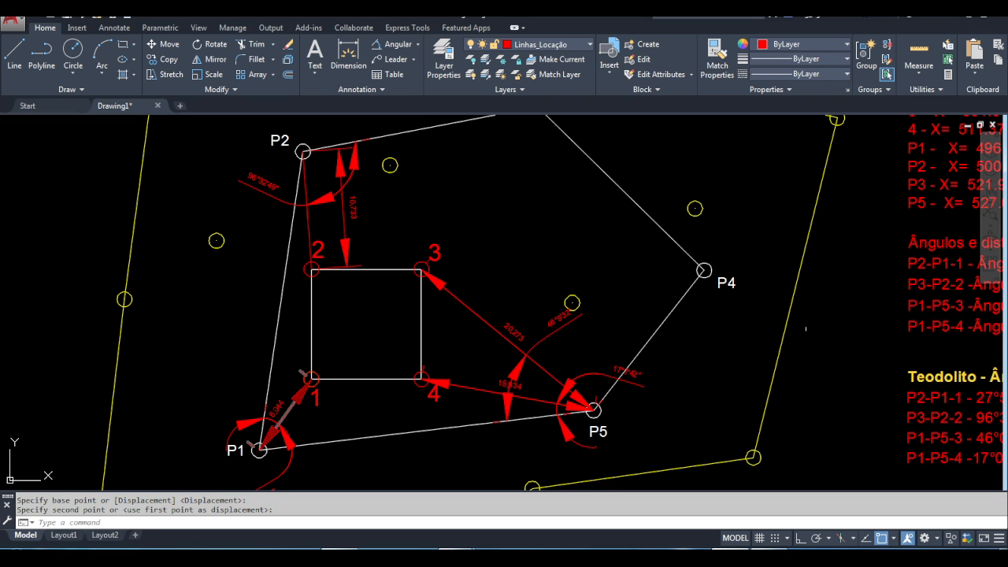
mouse_move(806, 329)
middle_down()
mouse_move(691, 286)
mouse_move(617, 279)
middle_up()
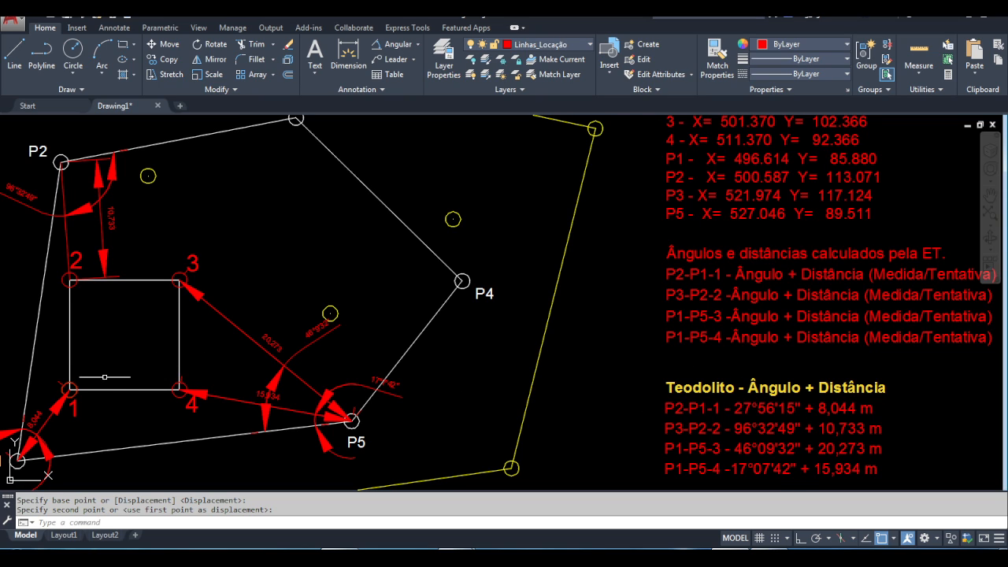
Examine the angles and distances from P1, P2 and P5 to corners 1–4 against the Estação Total and Teodolito notes
middle_drag(37, 359, 100, 321)
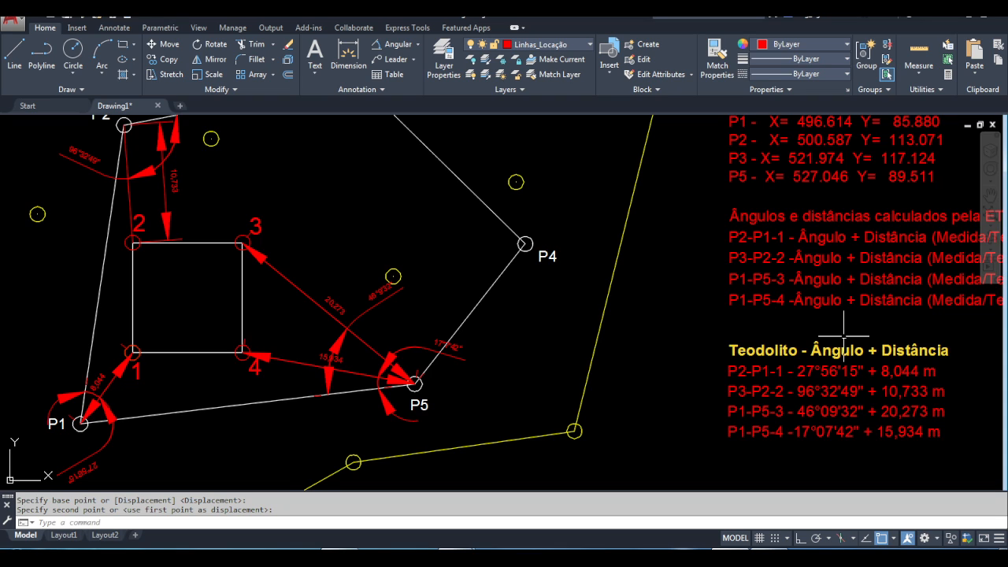
middle_drag(835, 323, 768, 328)
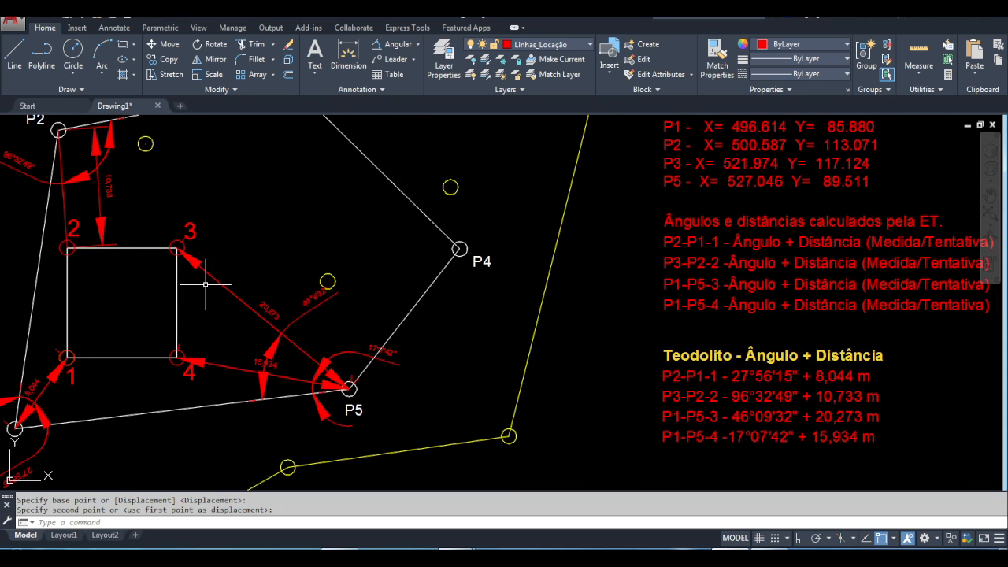
middle_drag(205, 285, 251, 302)
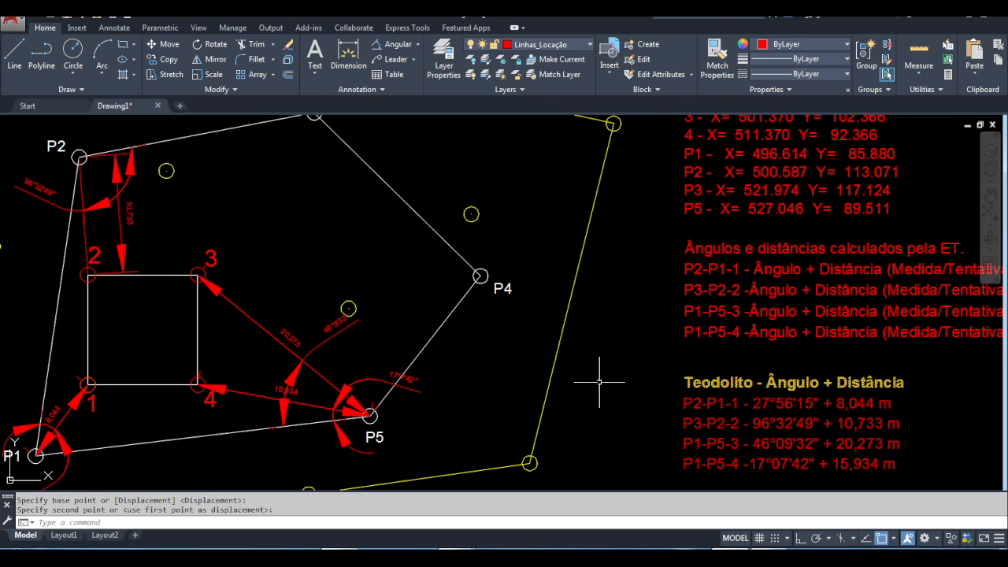
mouse_move(91, 179)
middle_down()
mouse_move(109, 180)
mouse_move(110, 203)
middle_up()
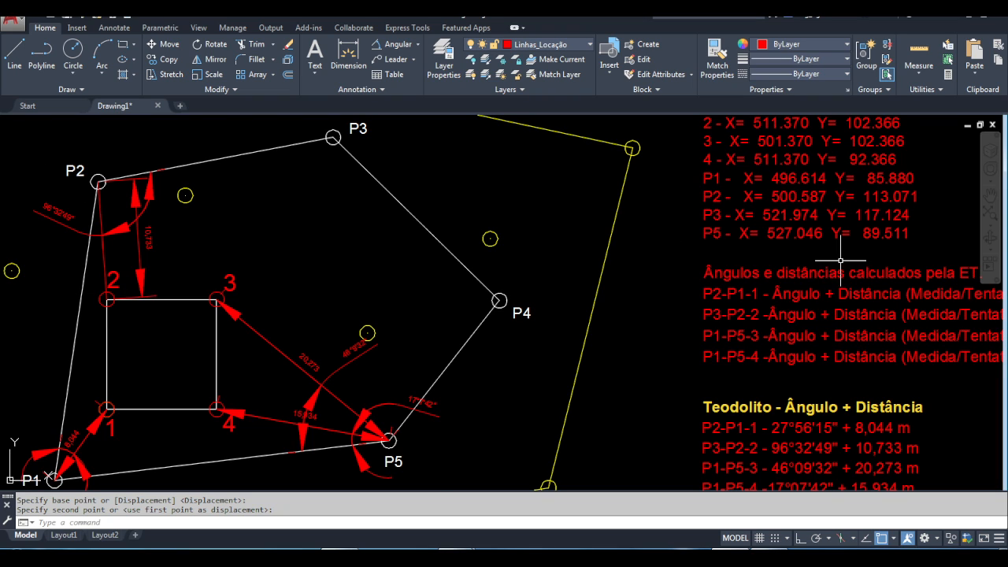
middle_drag(838, 270, 770, 249)
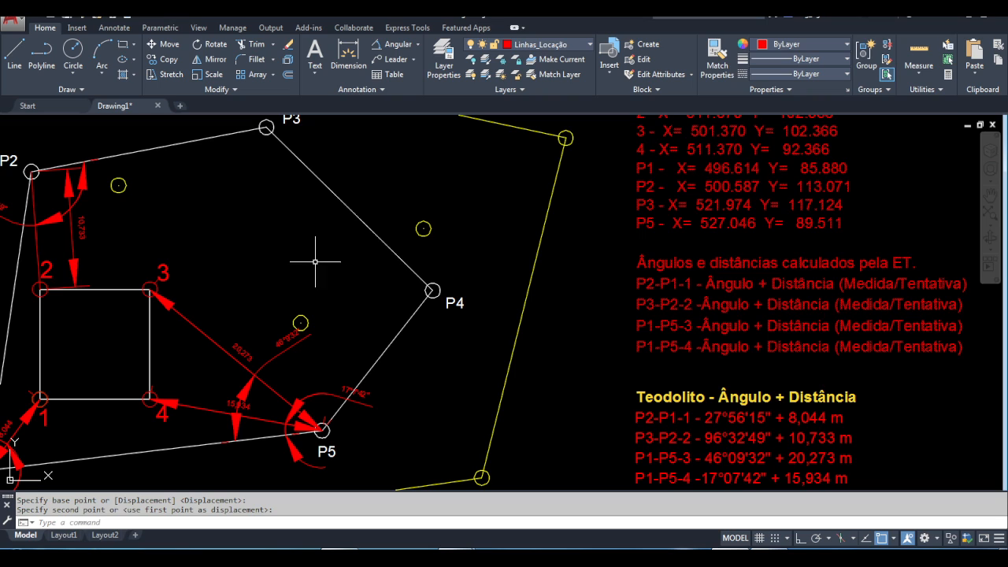
mouse_move(315, 262)
middle_down()
mouse_move(351, 261)
mouse_move(351, 237)
middle_up()
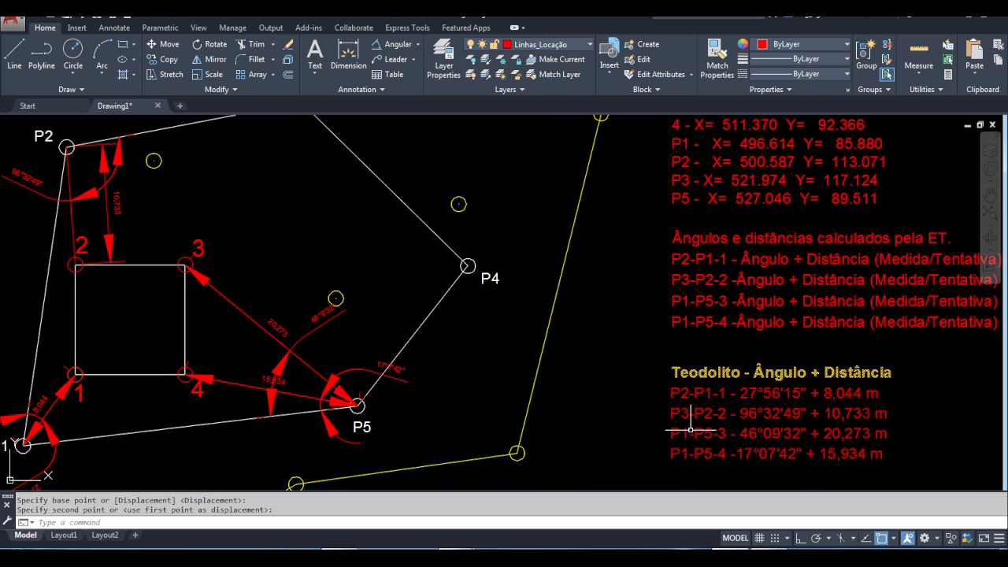
middle_drag(268, 385, 321, 357)
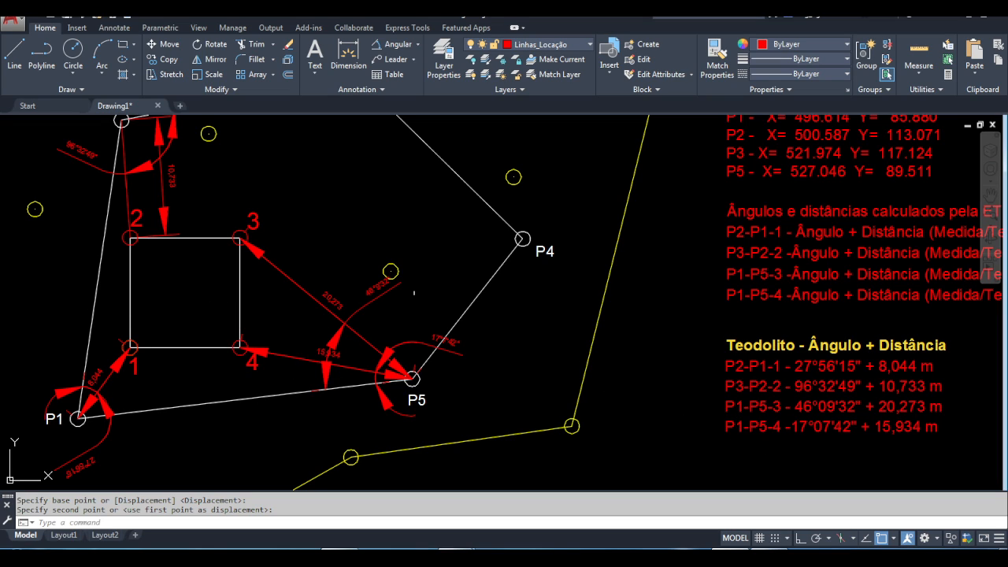
mouse_move(414, 292)
middle_down()
mouse_move(343, 325)
mouse_move(287, 337)
middle_up()
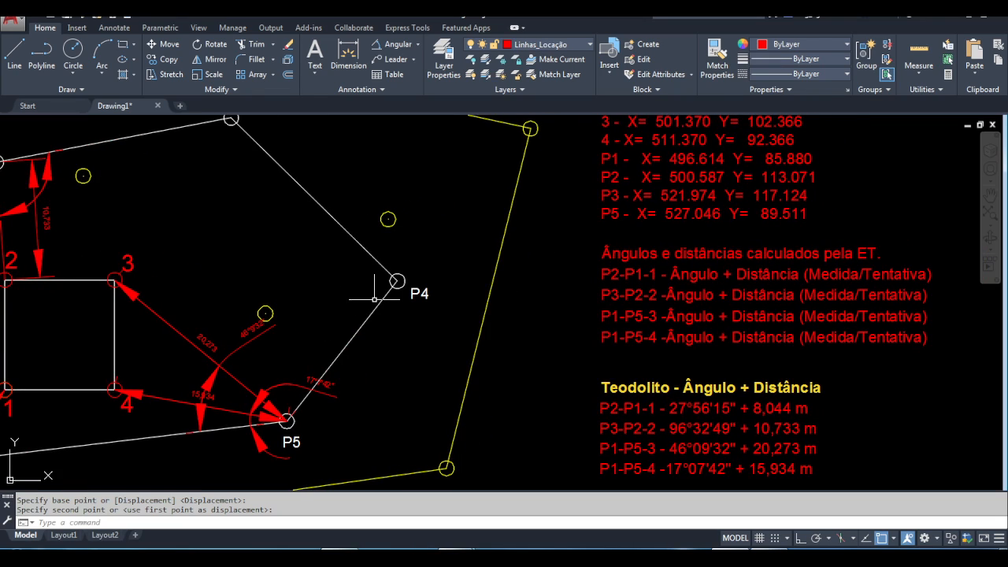
scroll(374, 300, down, 3)
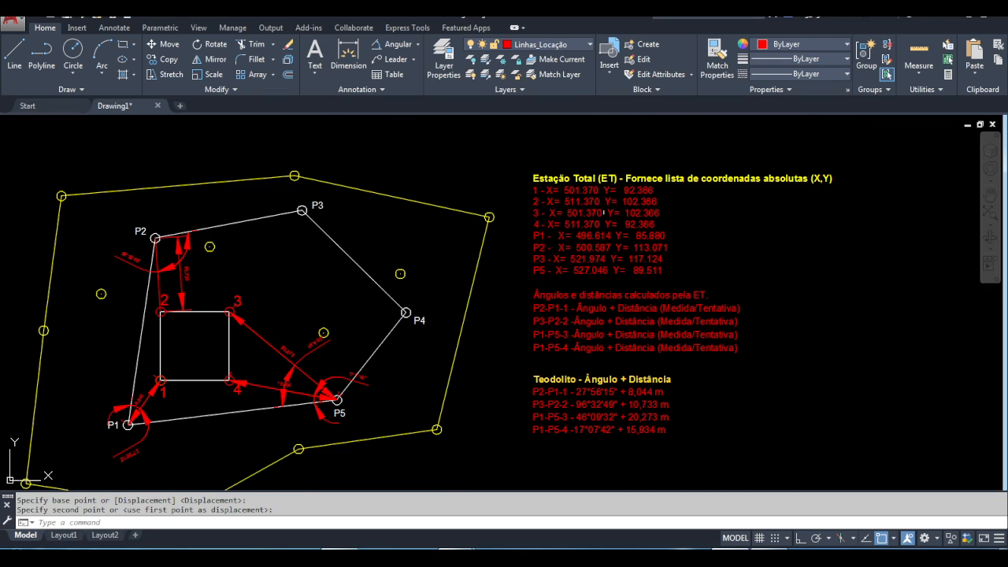
middle_drag(271, 364, 327, 330)
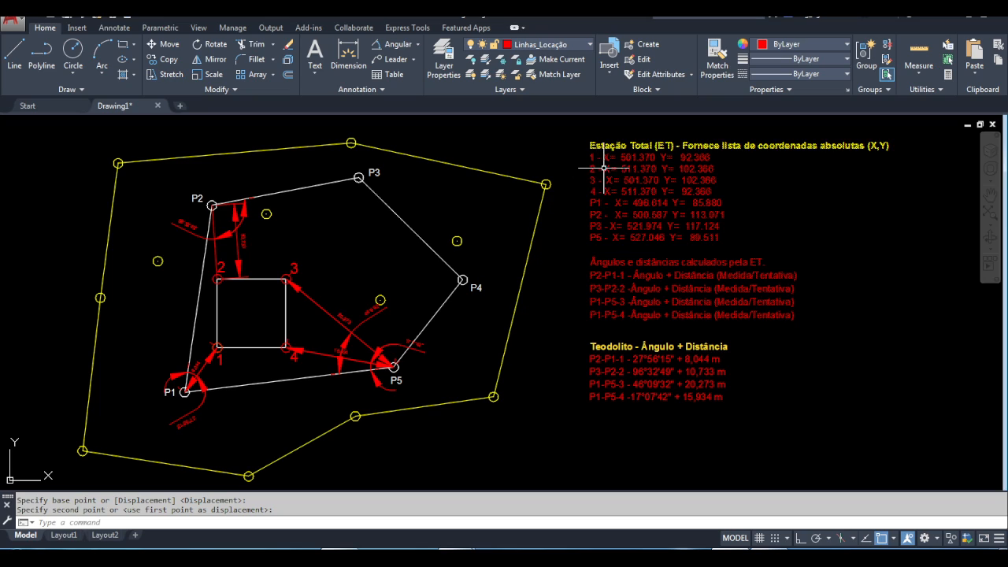
middle_drag(604, 173, 603, 176)
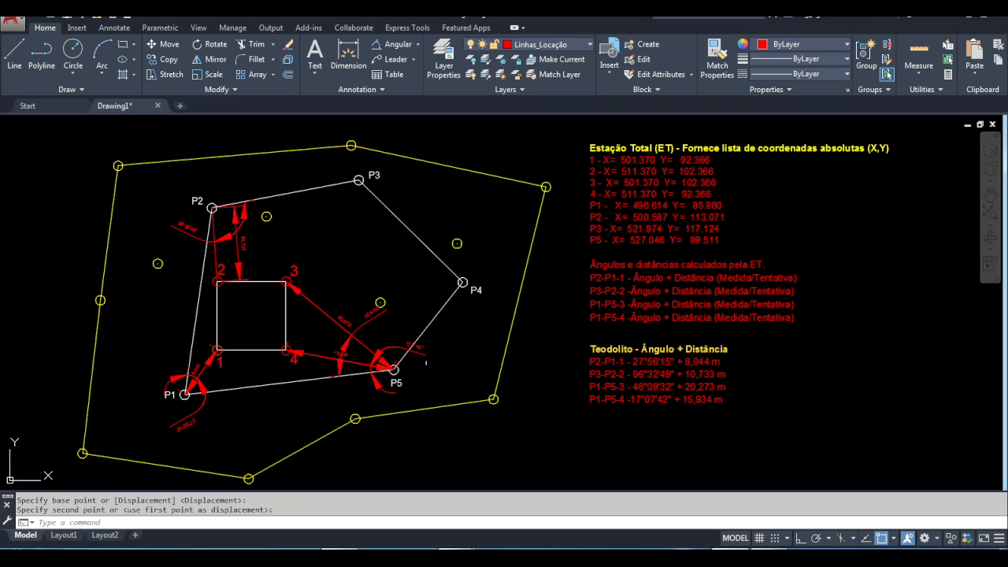
Open the Estação Total note for editing and replace the decimal points in the X coordinates with commas
click(655, 227)
double_click(632, 161)
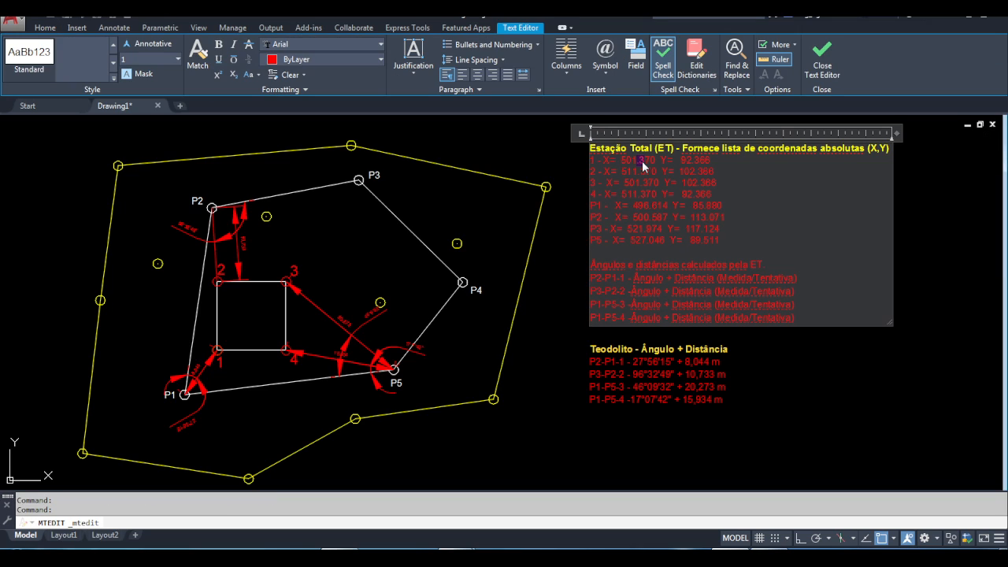
key(BackSpace)
text(,)
drag(639, 182, 647, 206)
text(,)
text(,)
text(,)
drag(649, 217, 653, 218)
text(,)
drag(647, 240, 653, 240)
text(,)
Replace the decimal points in the Y coordinates of the Estação Total note with commas
drag(701, 246, 704, 219)
text(,,,)
double_click(708, 220)
text(,)
drag(701, 205, 688, 160)
text(,,,,,)
Add the unit m after the X coordinate of every point in the Estação Total note
drag(653, 161, 659, 163)
click(664, 169)
click(671, 182)
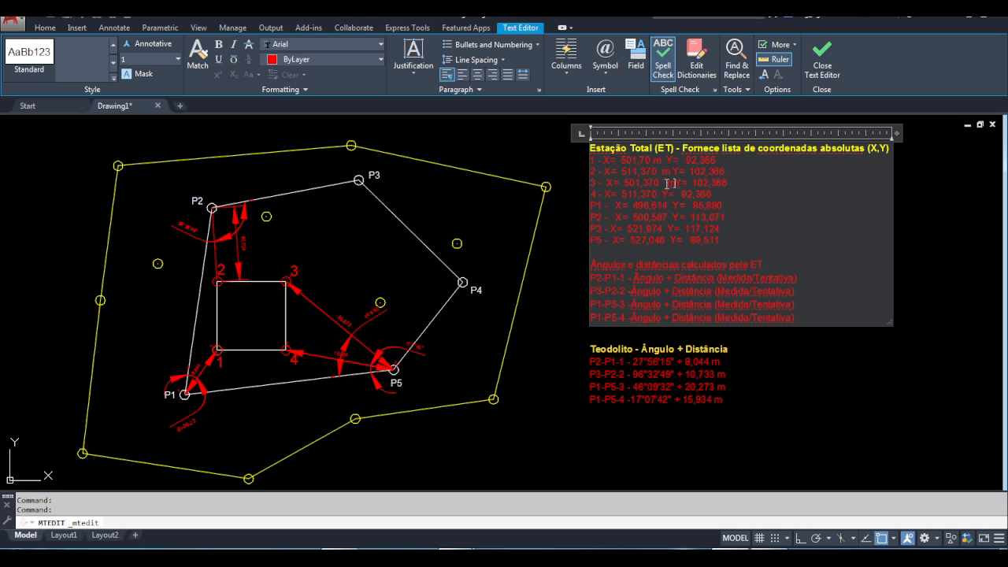
text(m)
click(670, 194)
text(m)
click(669, 205)
text(m)
click(669, 219)
text(m)
click(670, 240)
text(m)
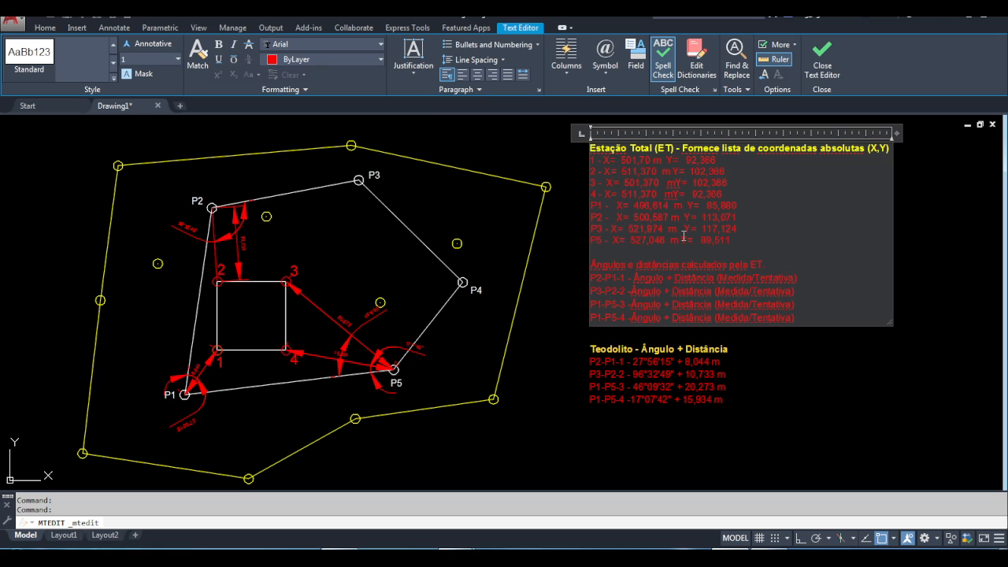
Insert spaces between the unit m and the Y label in the coordinate lines, including points 1 and 3
click(683, 240)
click(677, 186)
click(668, 160)
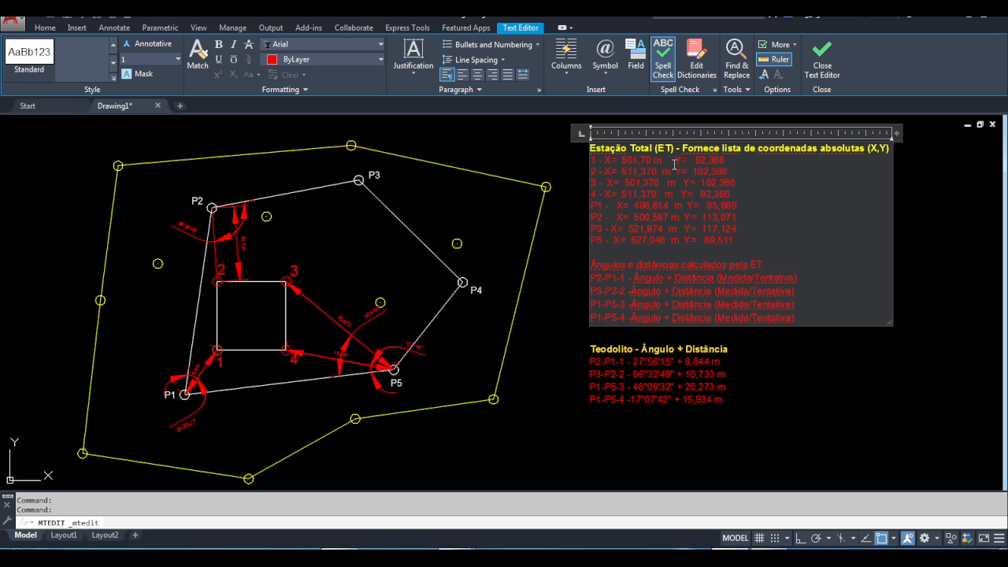
Add the unit m after the Y coordinate of every point and finish editing the Estação Total note
click(744, 164)
click(742, 171)
text(m)
click(742, 182)
text(m)
click(744, 191)
text(m)
click(752, 205)
text(m)
click(759, 217)
text(m)
click(758, 228)
text(m)
click(754, 239)
text(m)
click(744, 351)
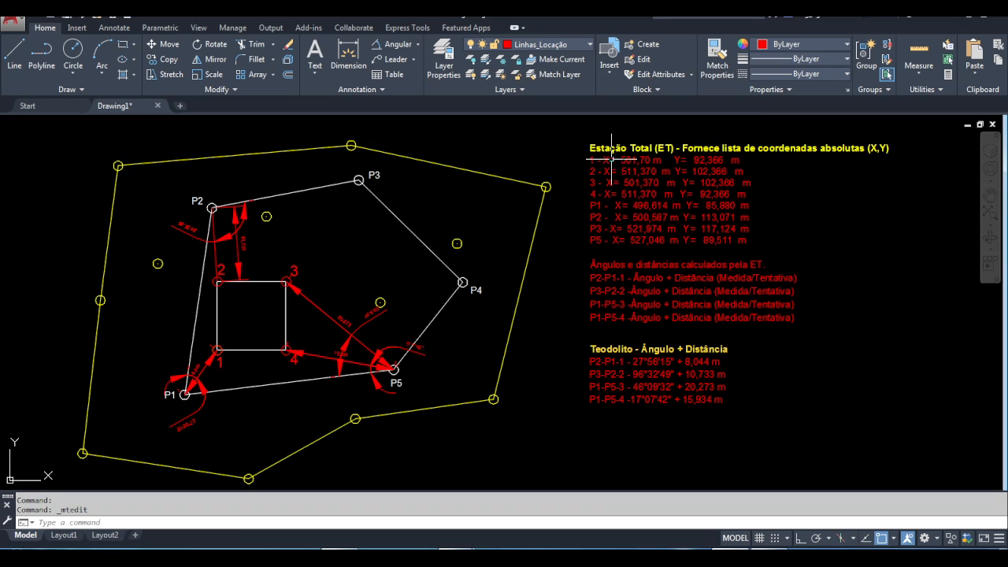